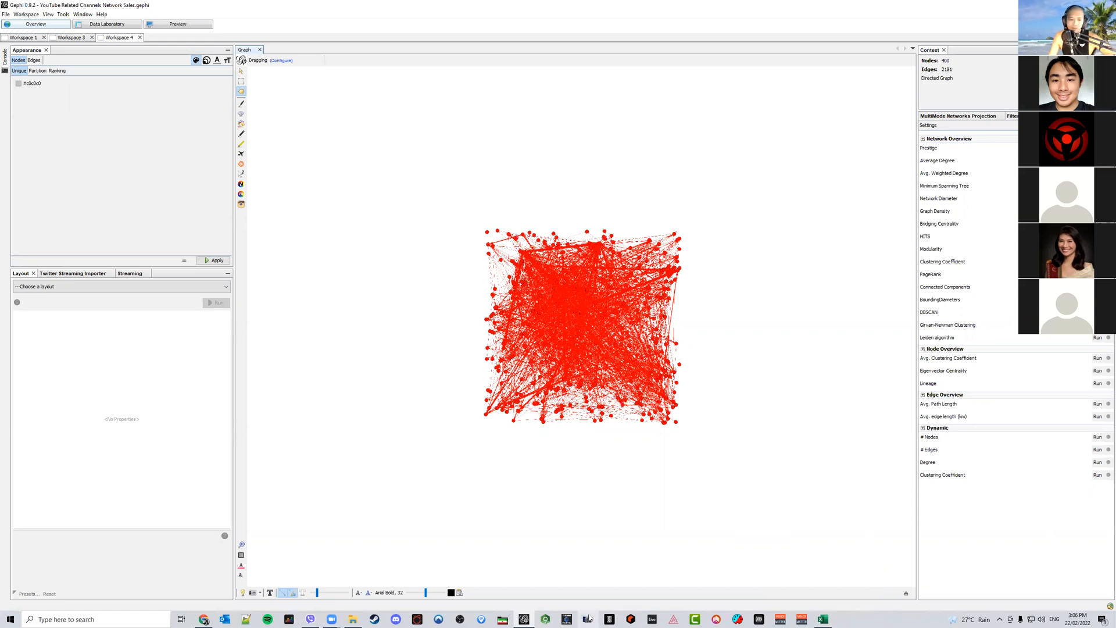
Switch to Excel and search the recent workbooks for "edge list", leaving the open workbook in place
{"action": "left_click", "coordinate": [823, 619]}
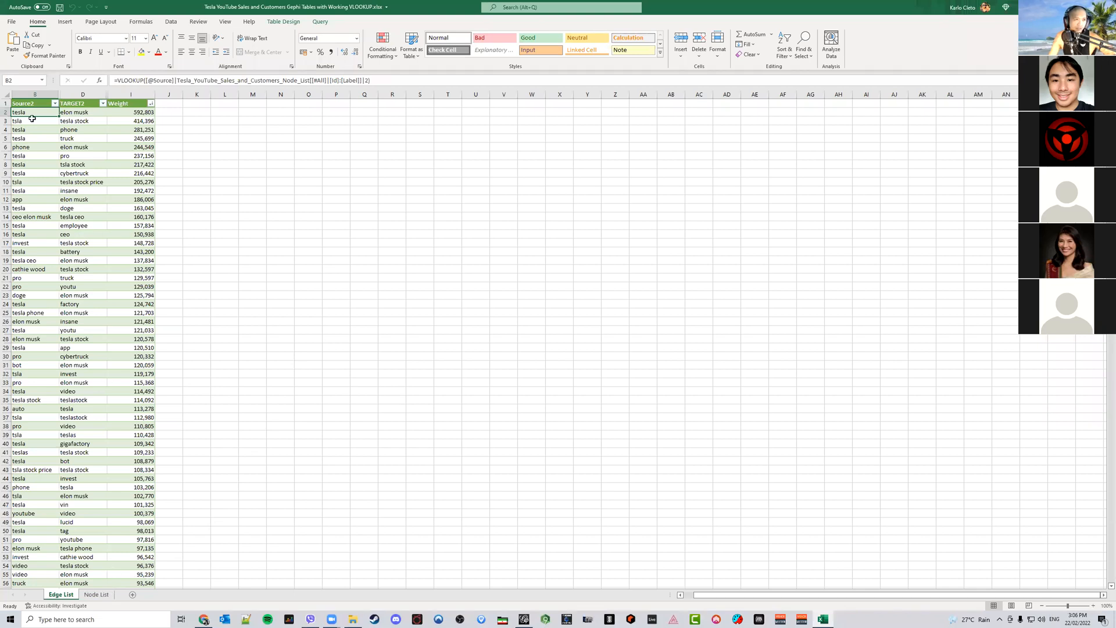
{"action": "left_click", "coordinate": [10, 22]}
{"action": "left_click", "coordinate": [150, 156]}
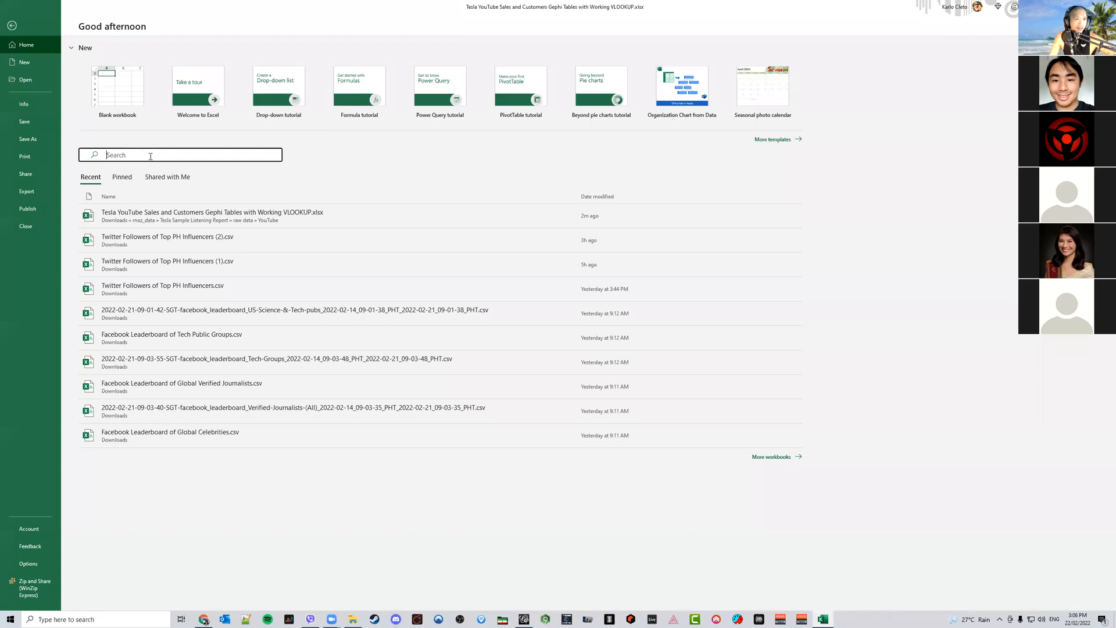
{"action": "type", "text": "edge l"}
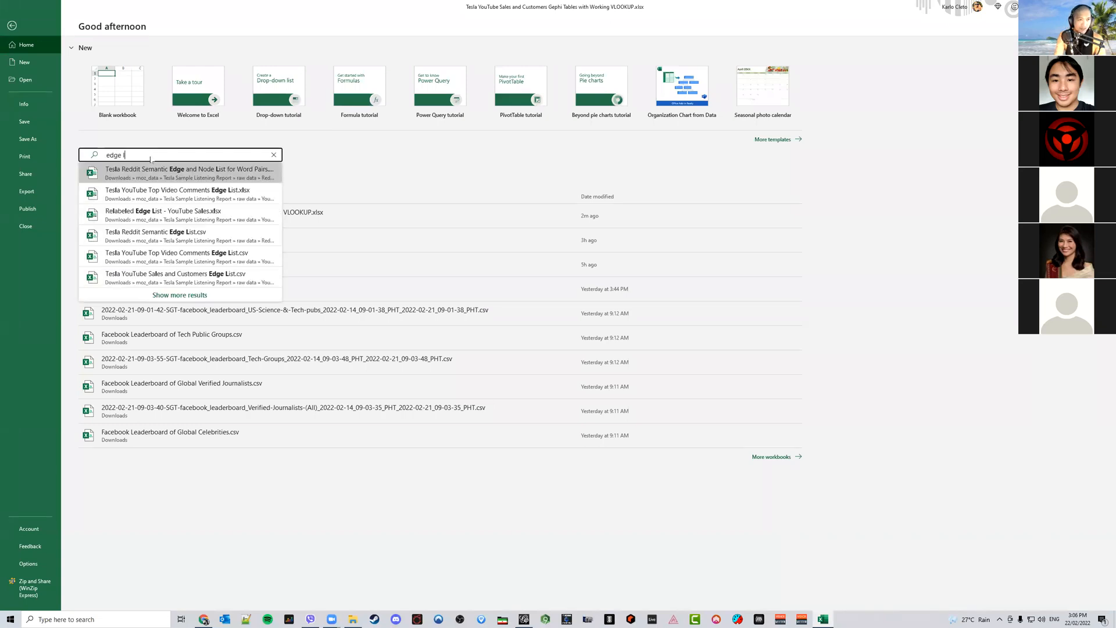
{"action": "type", "text": "ist"}
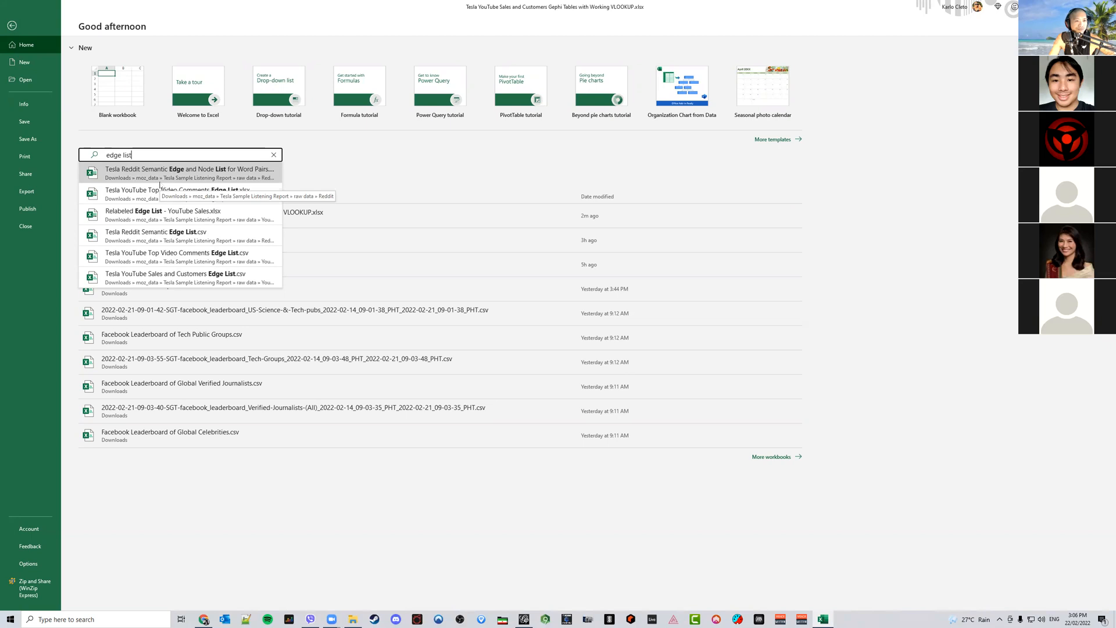
{"action": "left_click", "coordinate": [398, 174]}
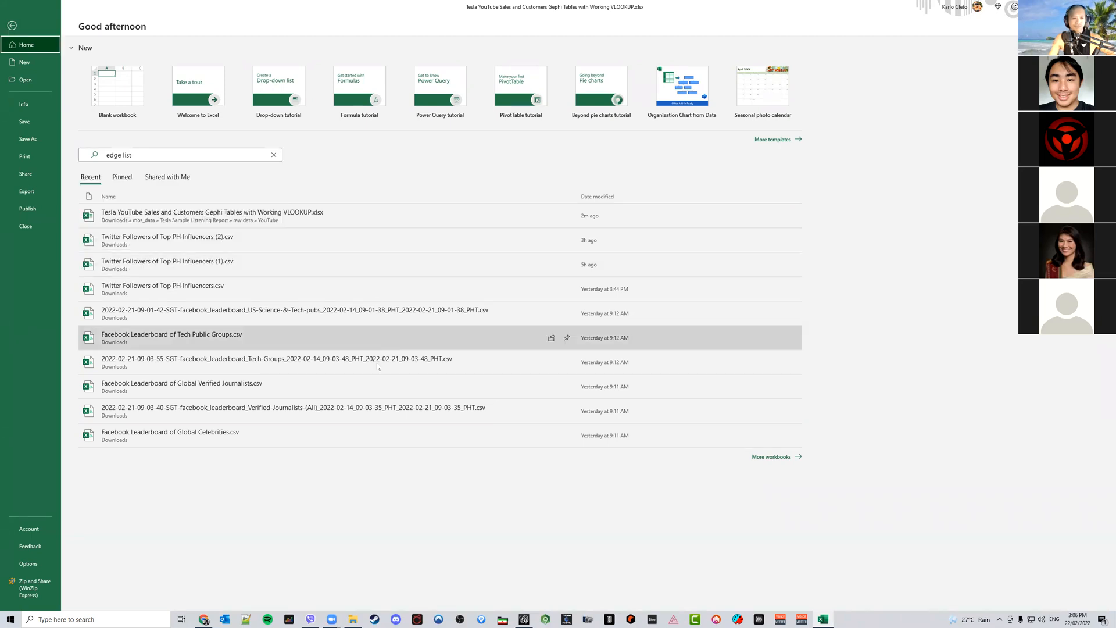
{"action": "left_click", "coordinate": [11, 27]}
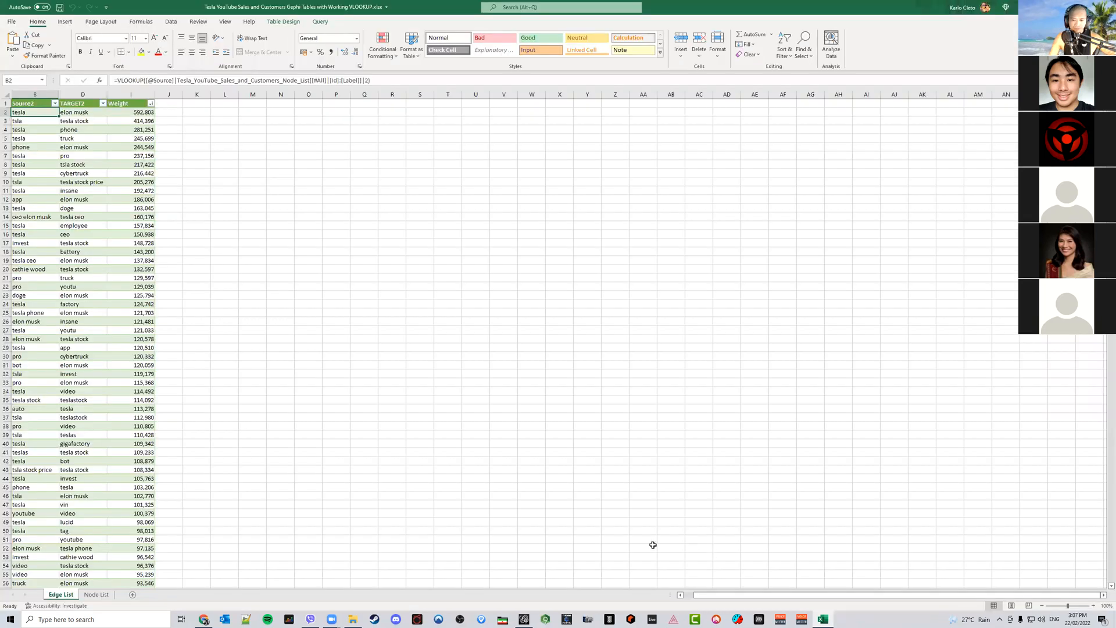
Switch to Gephi and import the recent Twitter network file TwitterSearches_Tweets_AllFiltered_res Top400MaxMinFromTo tweets.net, accepting its import report
{"action": "left_click", "coordinate": [527, 619]}
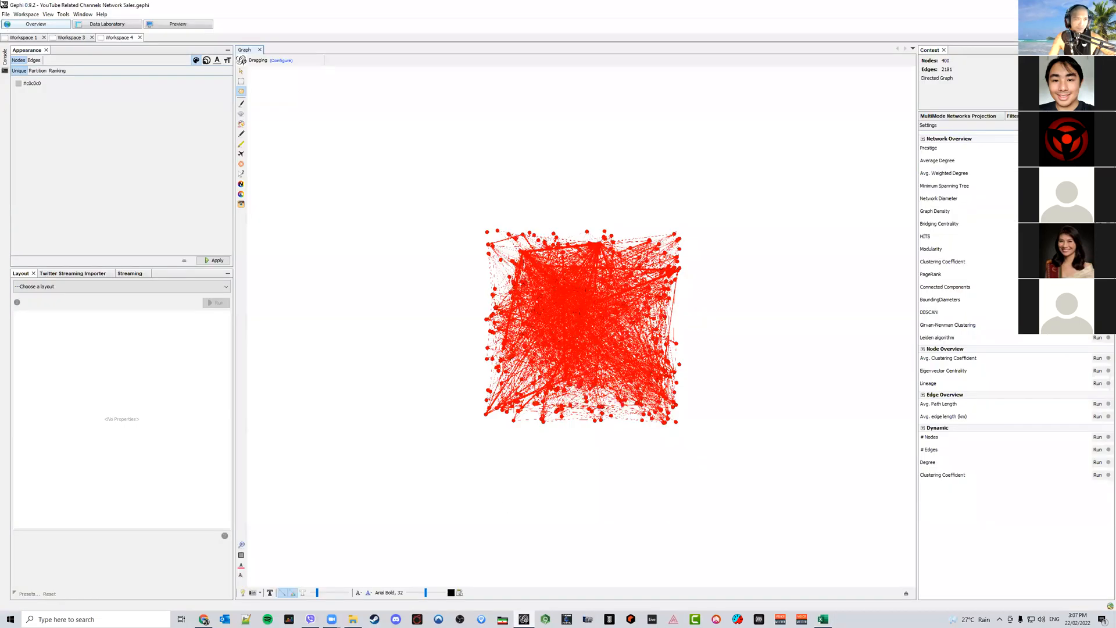
{"action": "left_click", "coordinate": [5, 14]}
{"action": "mouse_move", "coordinate": [82, 44]}
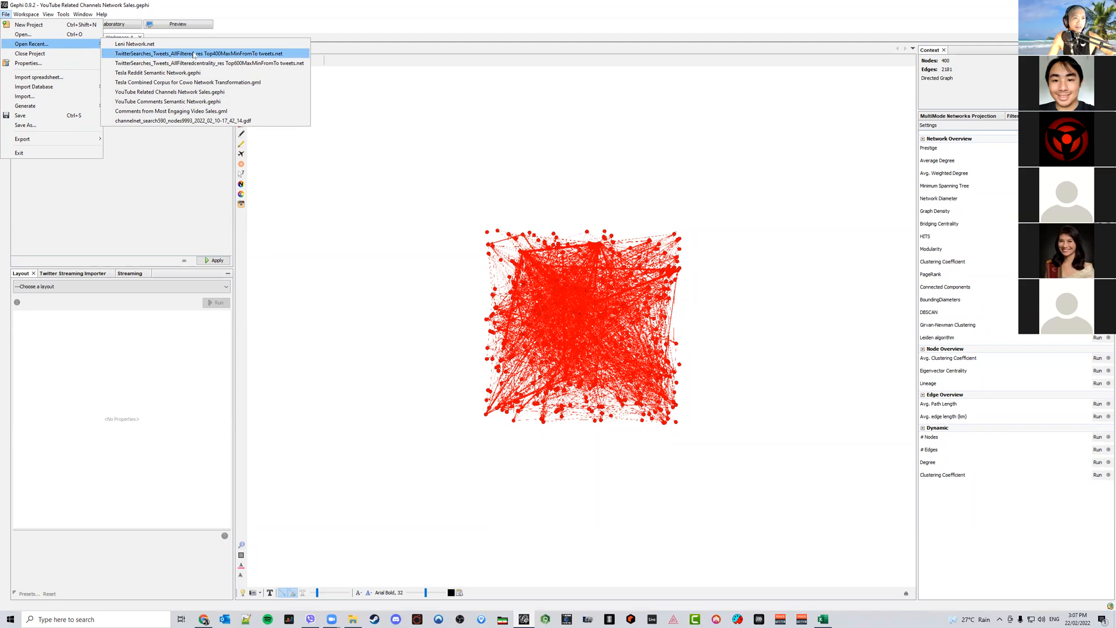
{"action": "left_click", "coordinate": [194, 54]}
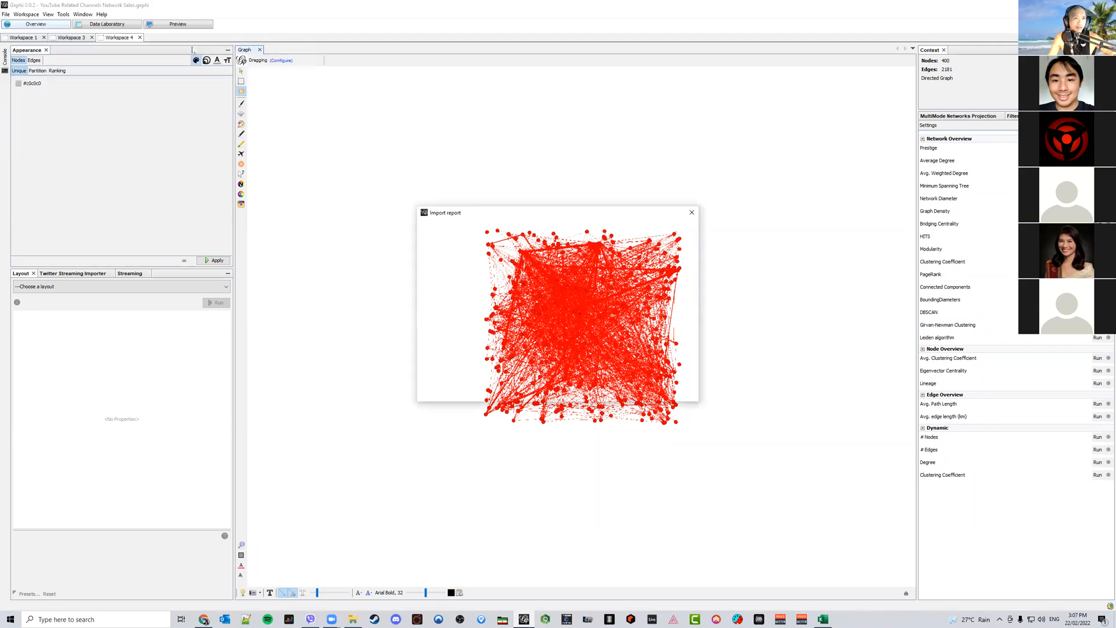
{"action": "left_click", "coordinate": [644, 393]}
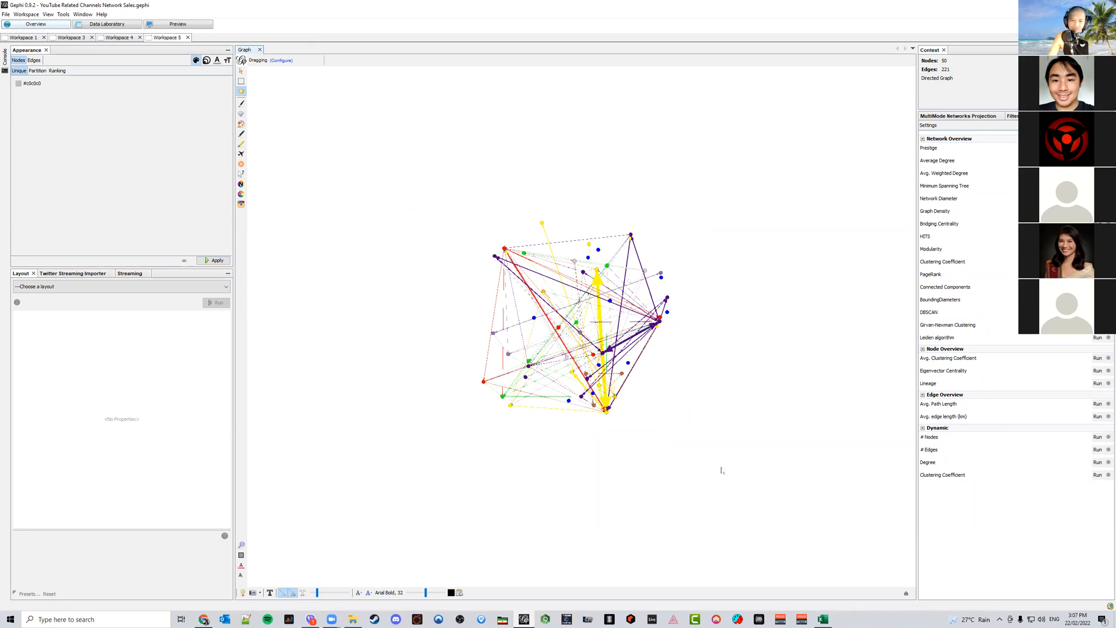
Switch to Excel and examine the source and target word pairs in the first rows of the Edge List sheet
{"action": "mouse_move", "coordinate": [827, 619]}
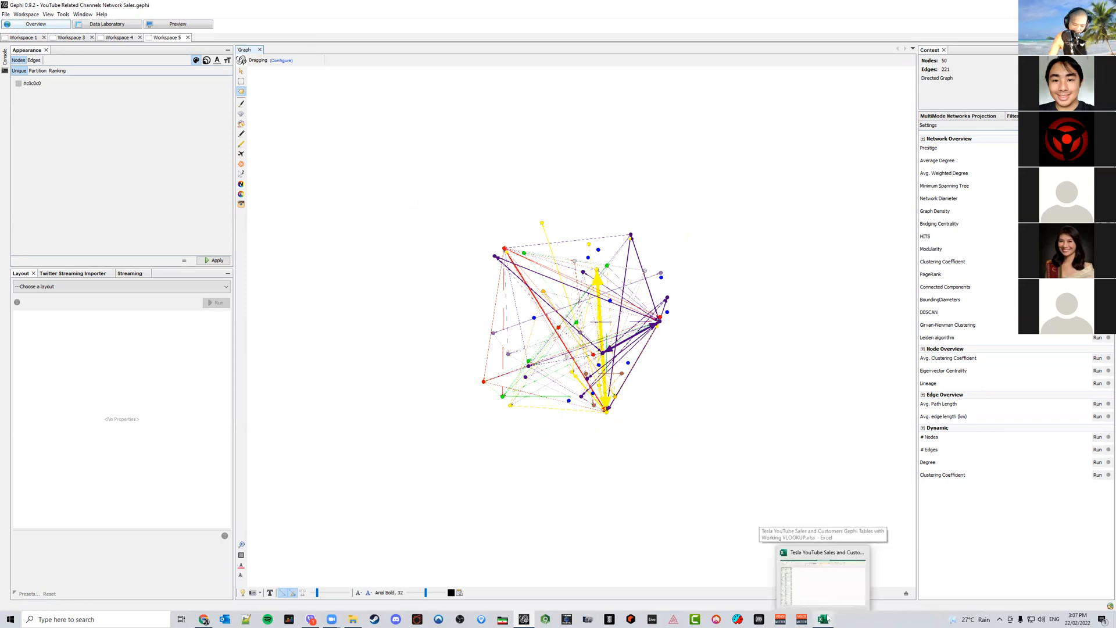
{"action": "left_click", "coordinate": [822, 578]}
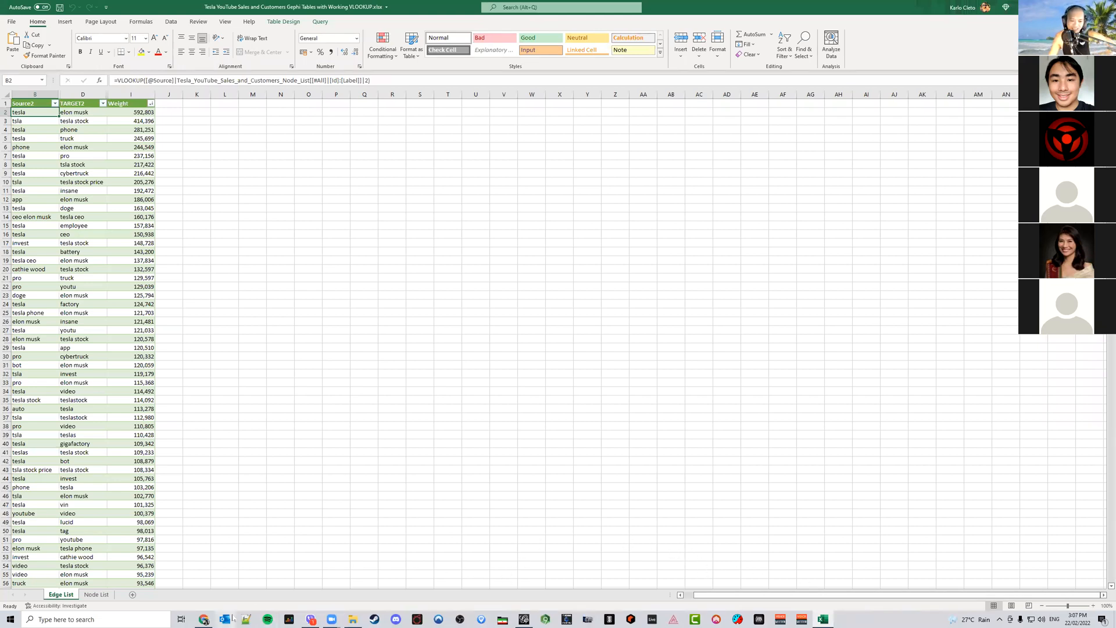
{"action": "mouse_move", "coordinate": [213, 615]}
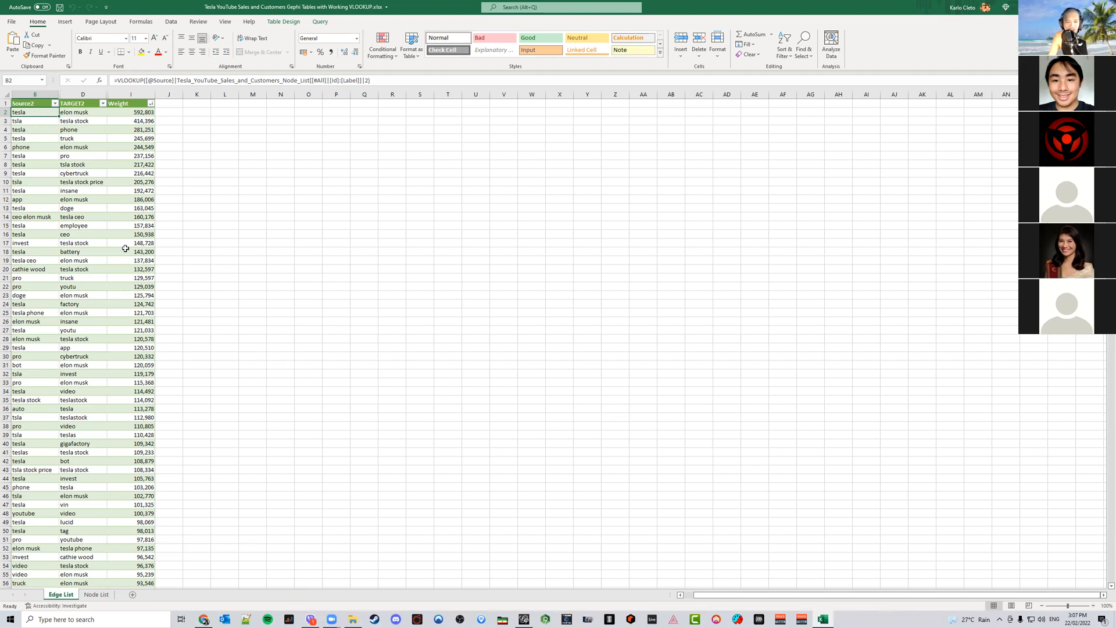
{"action": "left_click", "coordinate": [52, 123]}
{"action": "left_click", "coordinate": [72, 123]}
{"action": "left_click", "coordinate": [45, 113]}
{"action": "left_click", "coordinate": [69, 113]}
{"action": "left_click", "coordinate": [70, 122]}
{"action": "left_click", "coordinate": [28, 123]}
{"action": "left_click_drag", "start_coordinate": [32, 132], "coordinate": [39, 137]}
{"action": "left_click", "coordinate": [84, 129]}
{"action": "left_click", "coordinate": [87, 139]}
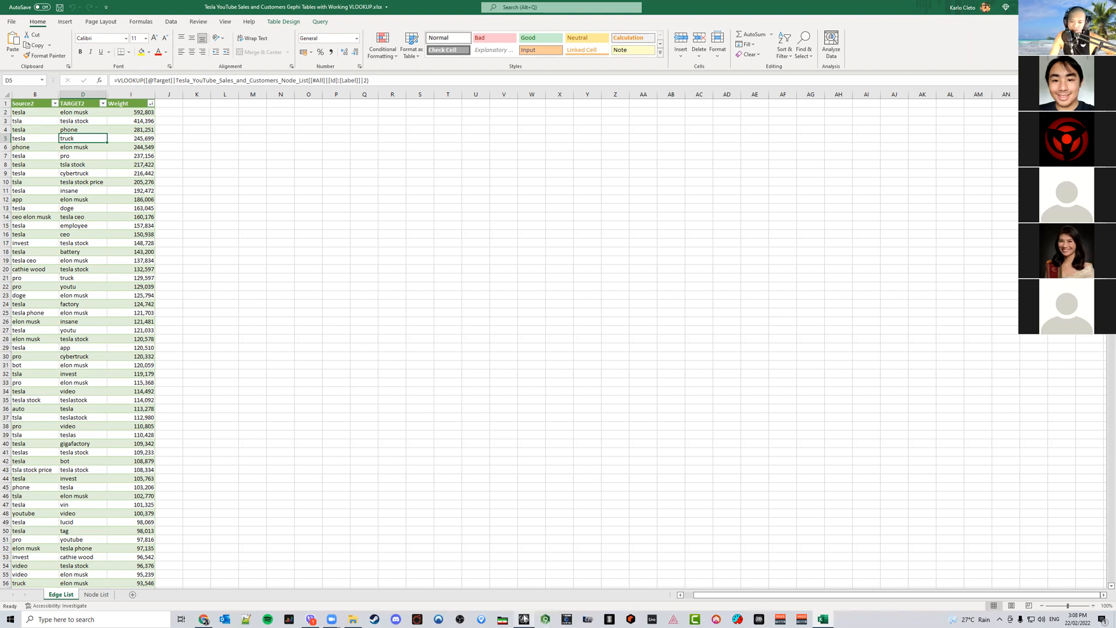
Switch to Gephi and view the imported Twitter network's nodes and edges tables in the Data Laboratory
{"action": "left_click", "coordinate": [524, 618]}
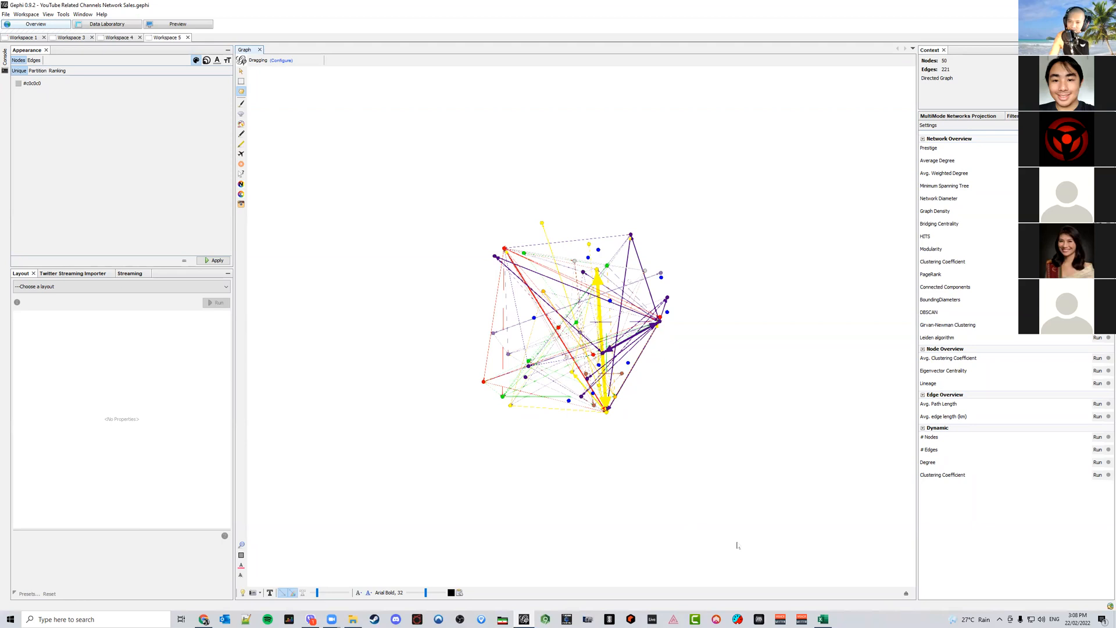
{"action": "left_click", "coordinate": [6, 14]}
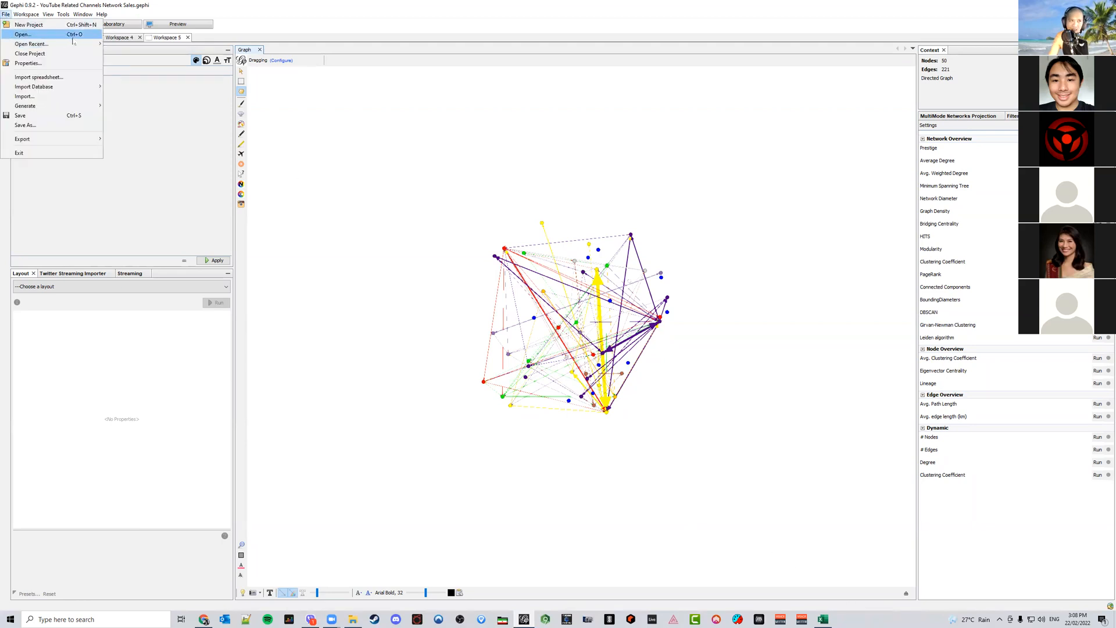
{"action": "left_click", "coordinate": [451, 23]}
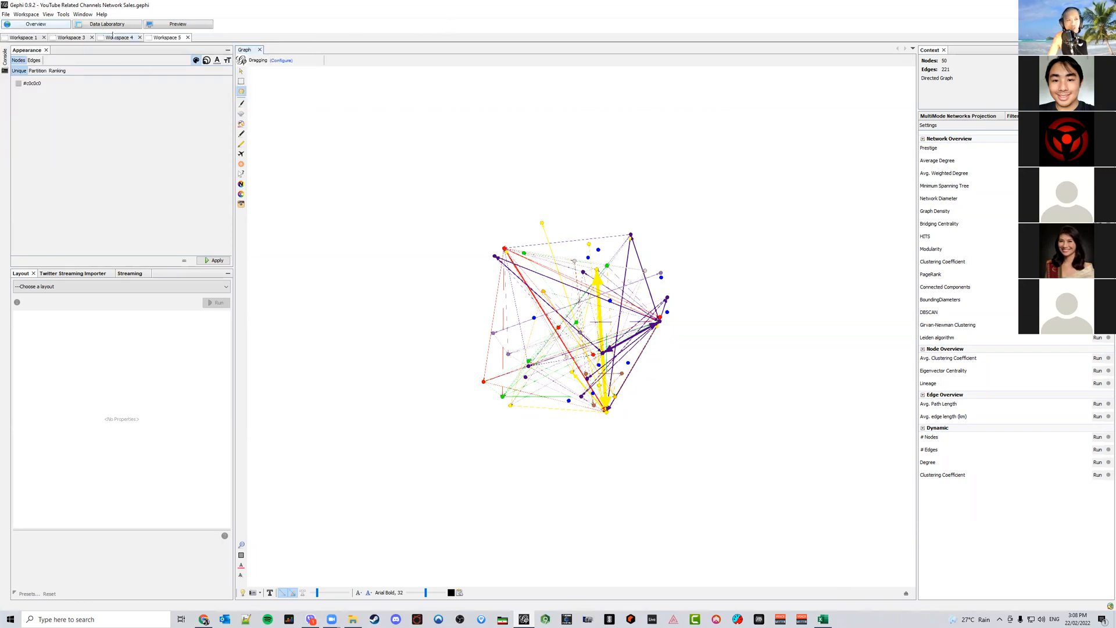
{"action": "left_click", "coordinate": [107, 24]}
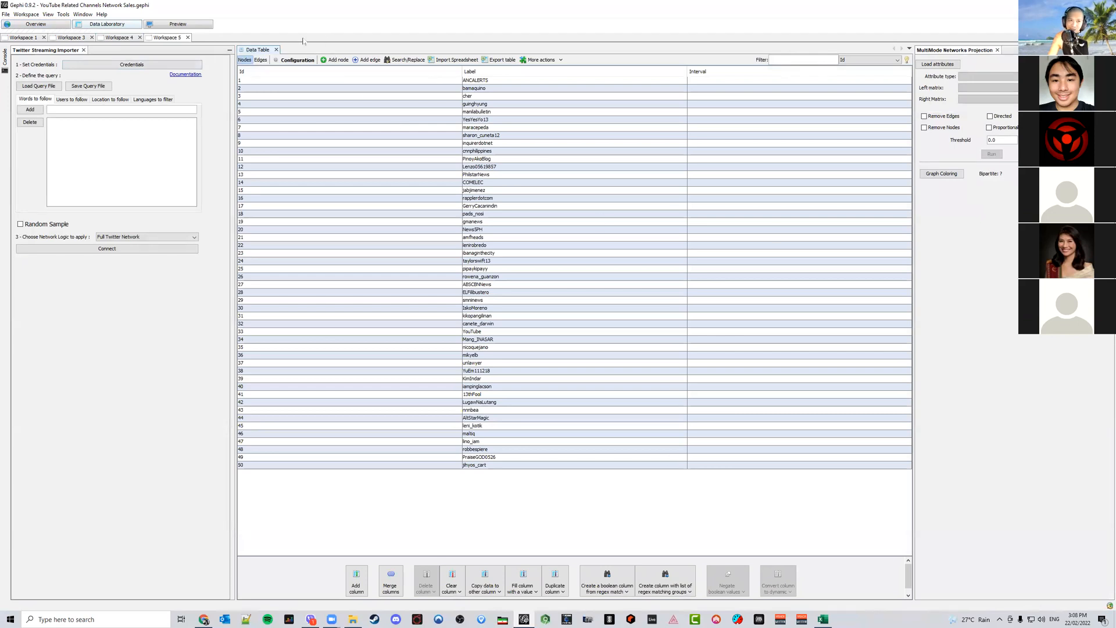
{"action": "left_click", "coordinate": [260, 60]}
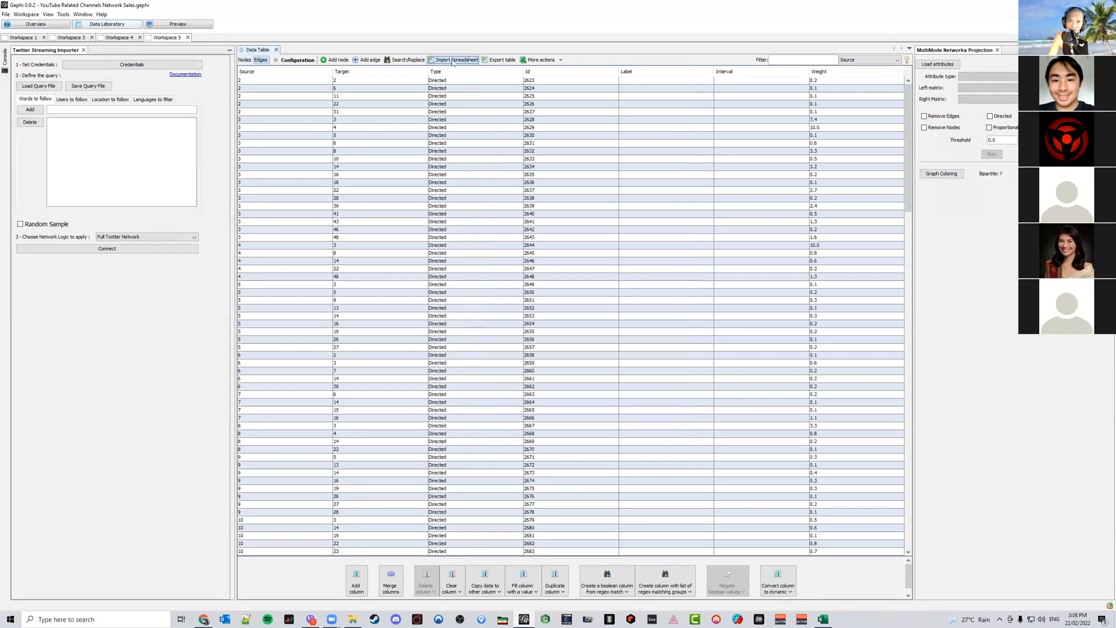
{"action": "left_click_drag", "start_coordinate": [497, 364], "coordinate": [670, 381]}
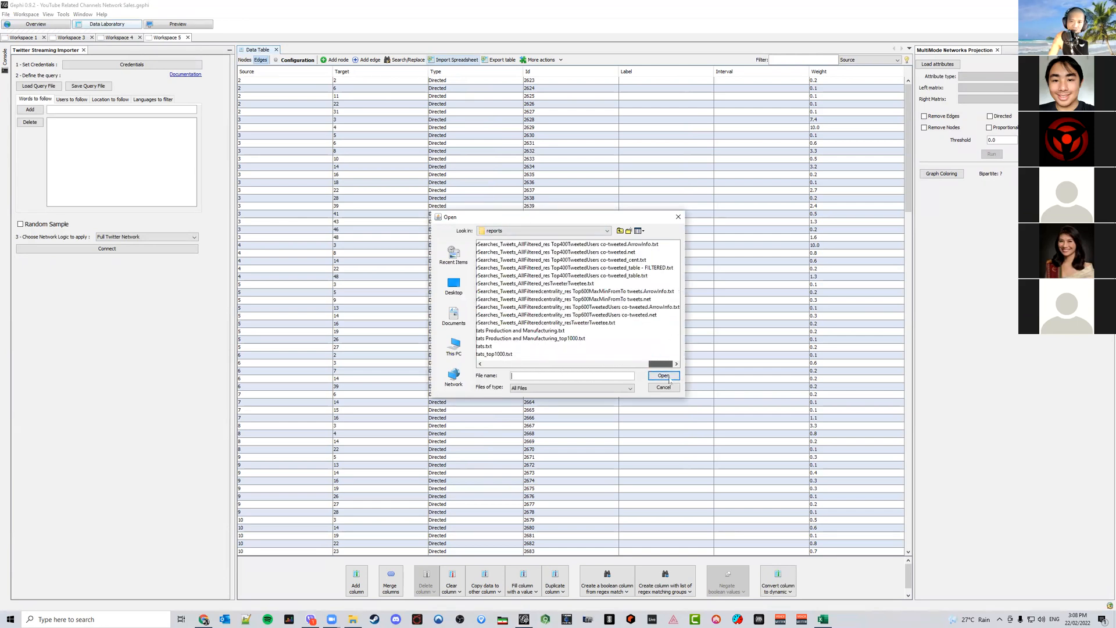
{"action": "left_click", "coordinate": [622, 364]}
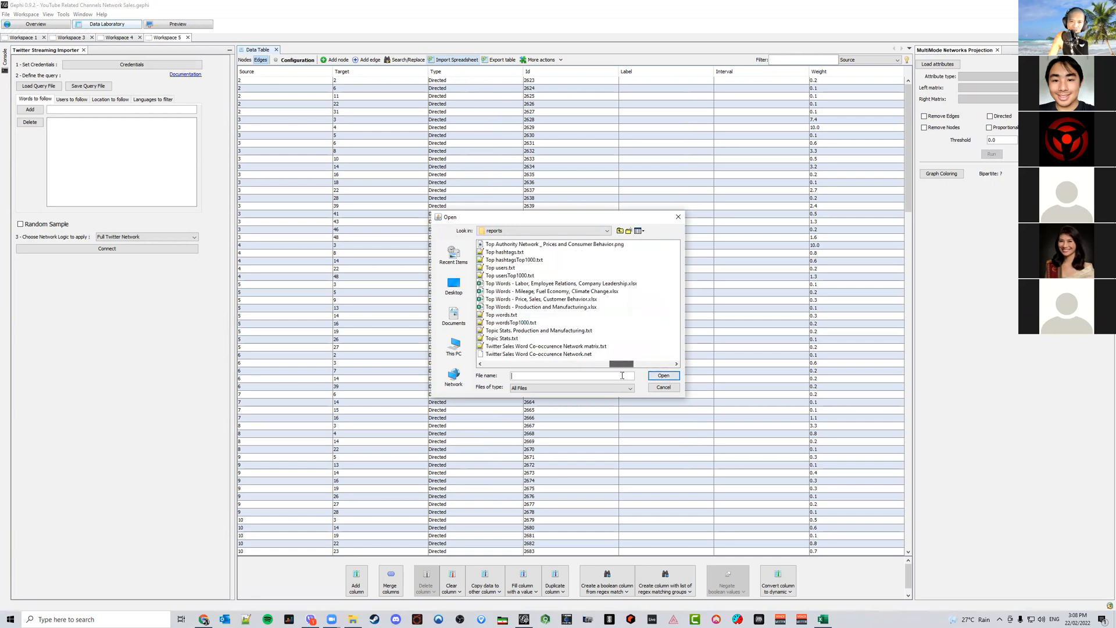
{"action": "left_click_drag", "start_coordinate": [622, 375], "coordinate": [668, 376]}
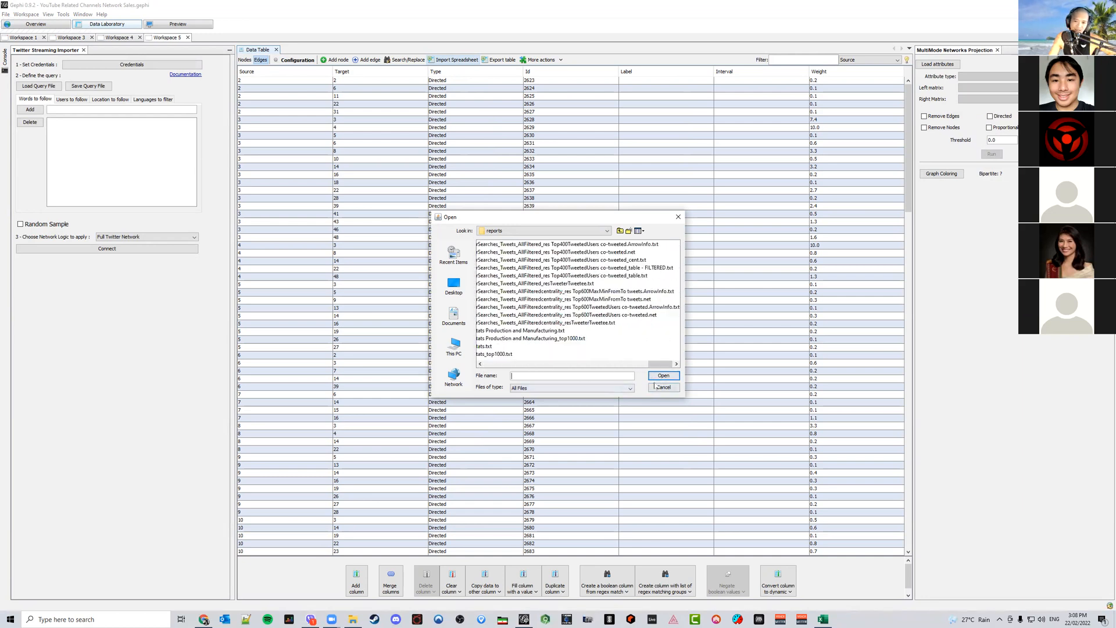
{"action": "left_click", "coordinate": [663, 388]}
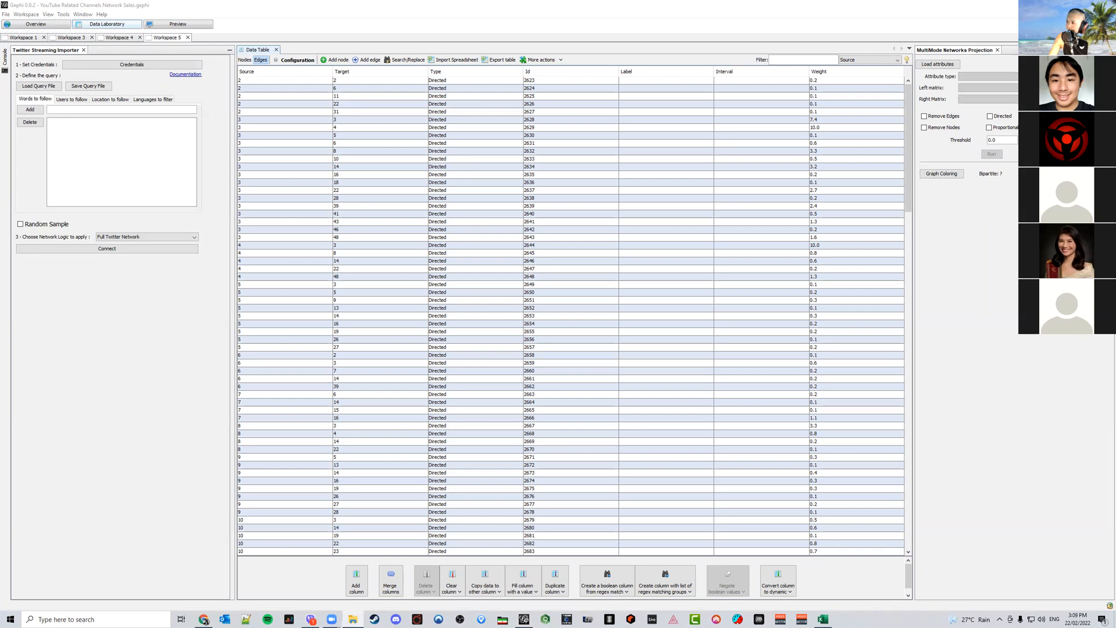
Switch to Excel and check Tesla YouTube Top Video Comments Edge List.csv and Simplified Edgelist with Tweet counts.xlsx as example edge lists
{"action": "key", "text": "alt+Tab"}
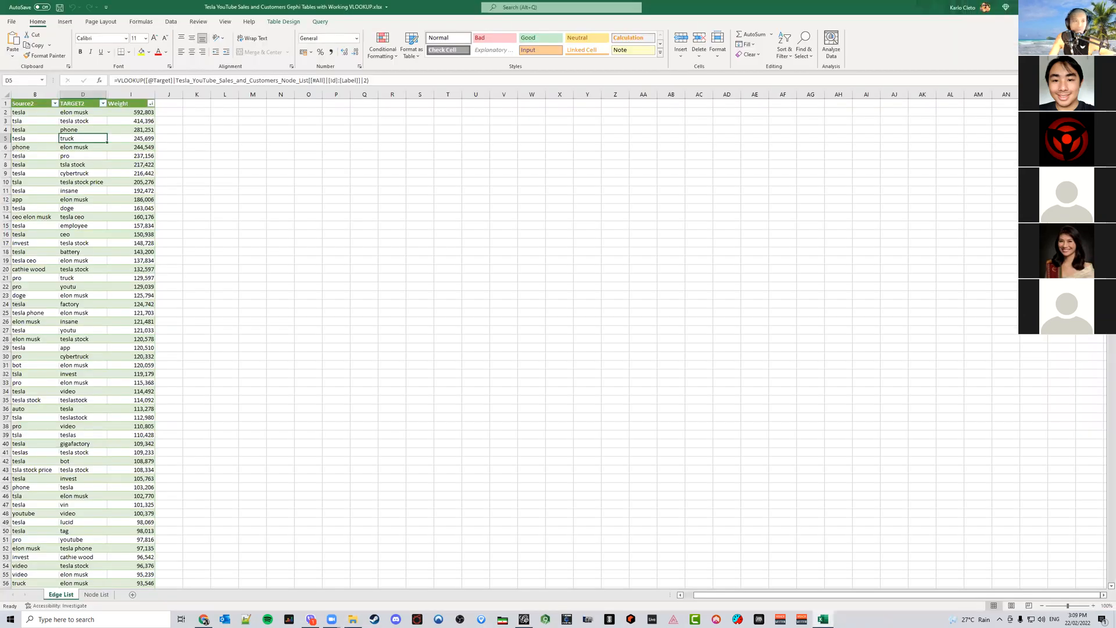
{"action": "key", "text": "ctrl+n"}
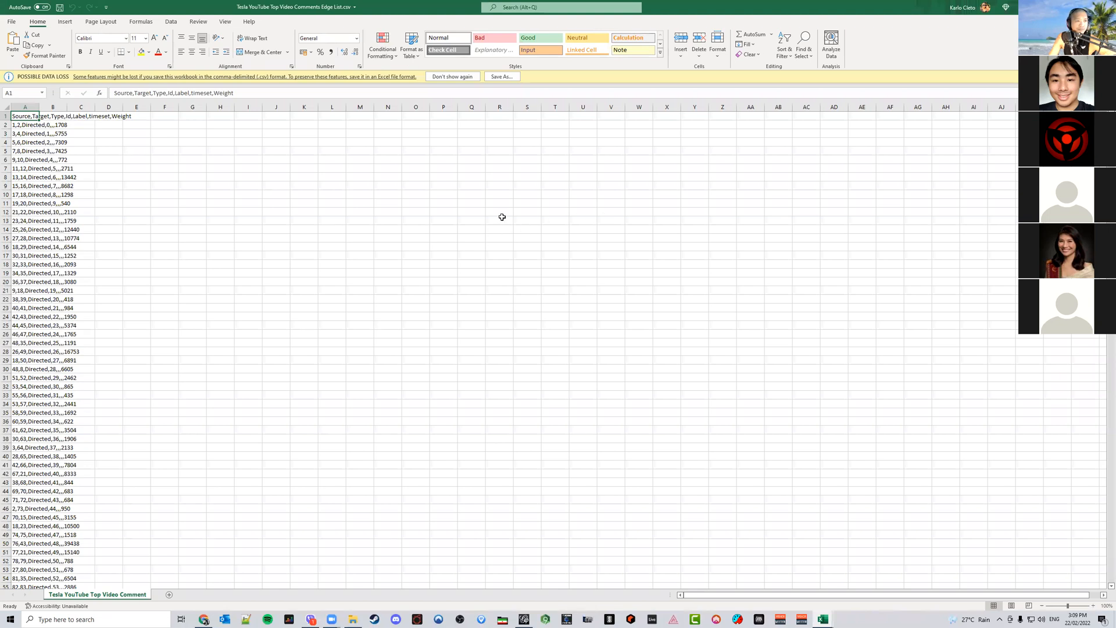
{"action": "left_click", "coordinate": [1103, 7]}
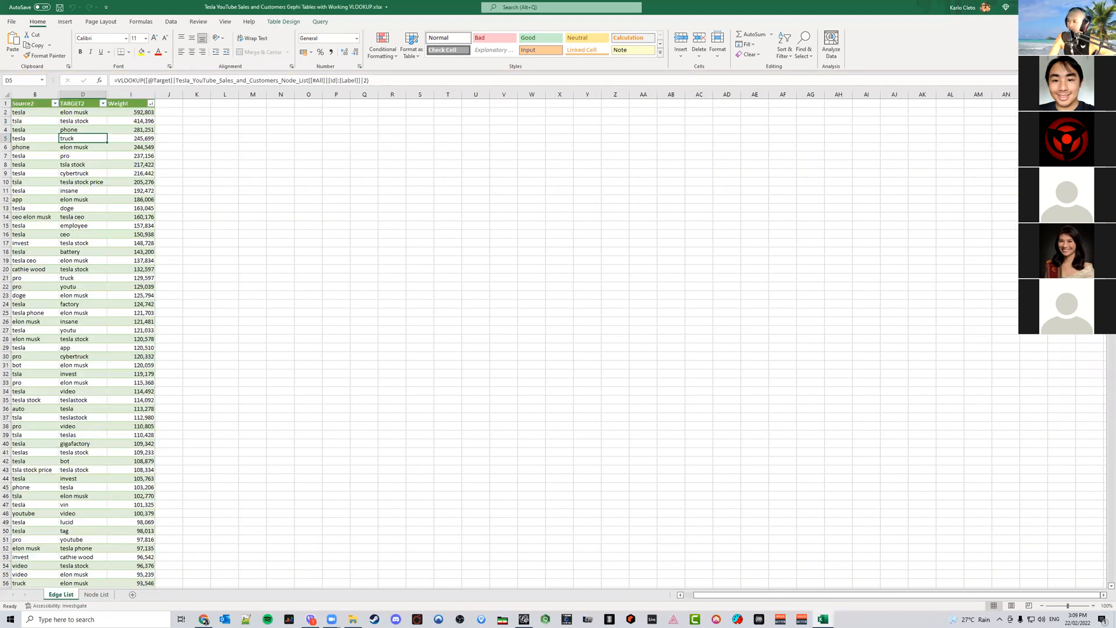
{"action": "left_click", "coordinate": [1103, 7]}
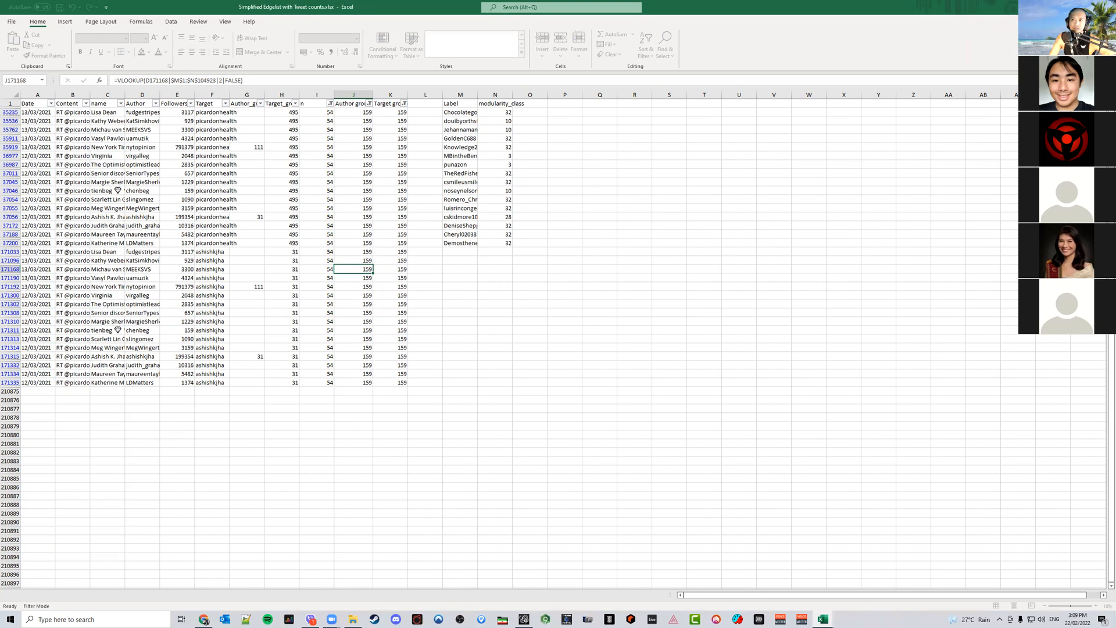
{"action": "key", "text": "alt+Tab"}
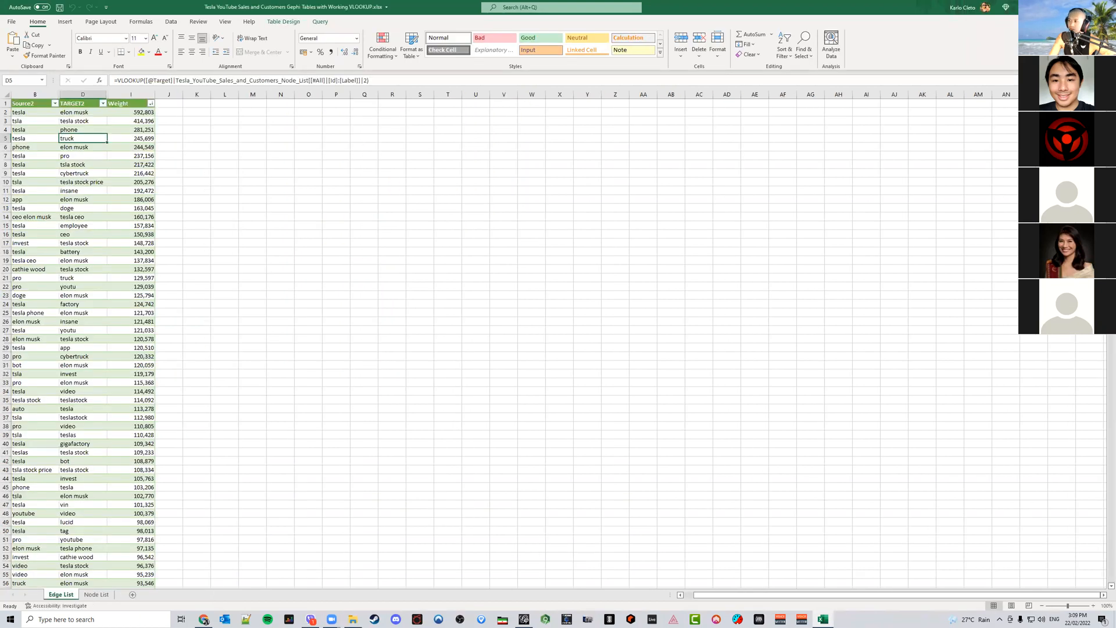
Copy the Author and Target columns of Edge List CENTER TWITTER.xlsx into a new workbook and fit both column widths
{"action": "key", "text": "alt+Tab"}
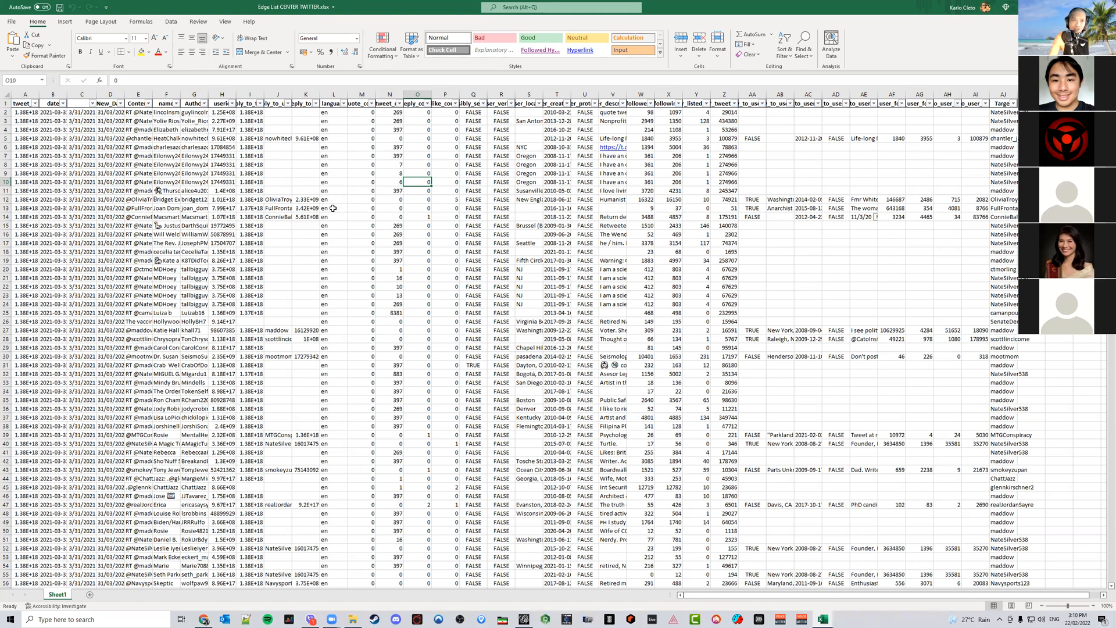
{"action": "left_click", "coordinate": [194, 94]}
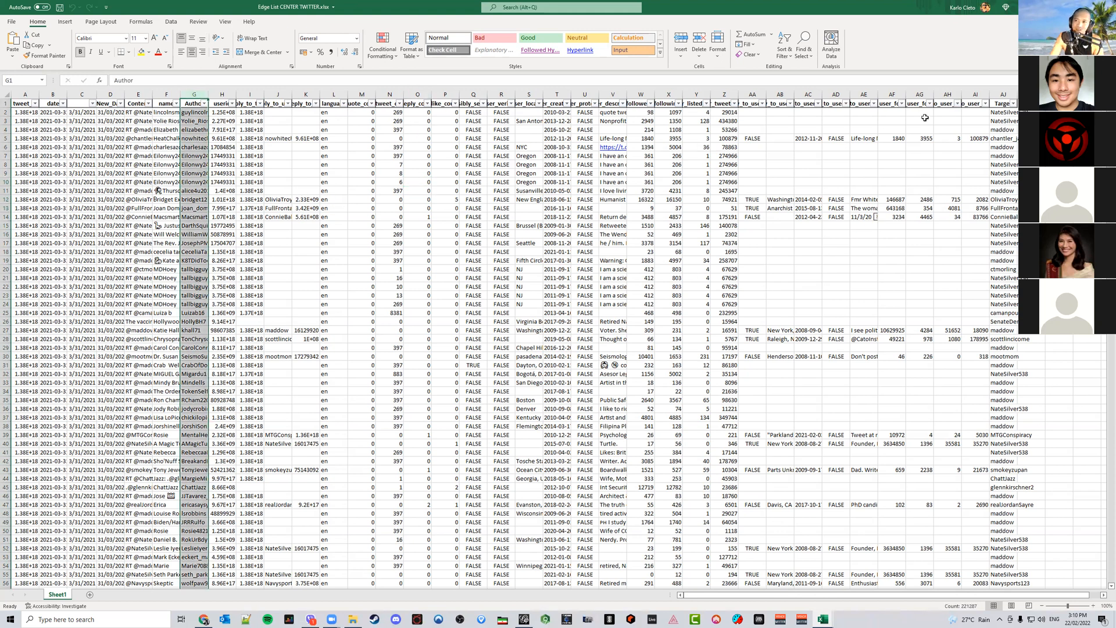
{"action": "left_click", "coordinate": [1005, 93], "text": "ctrl"}
{"action": "key", "text": "ctrl+c"}
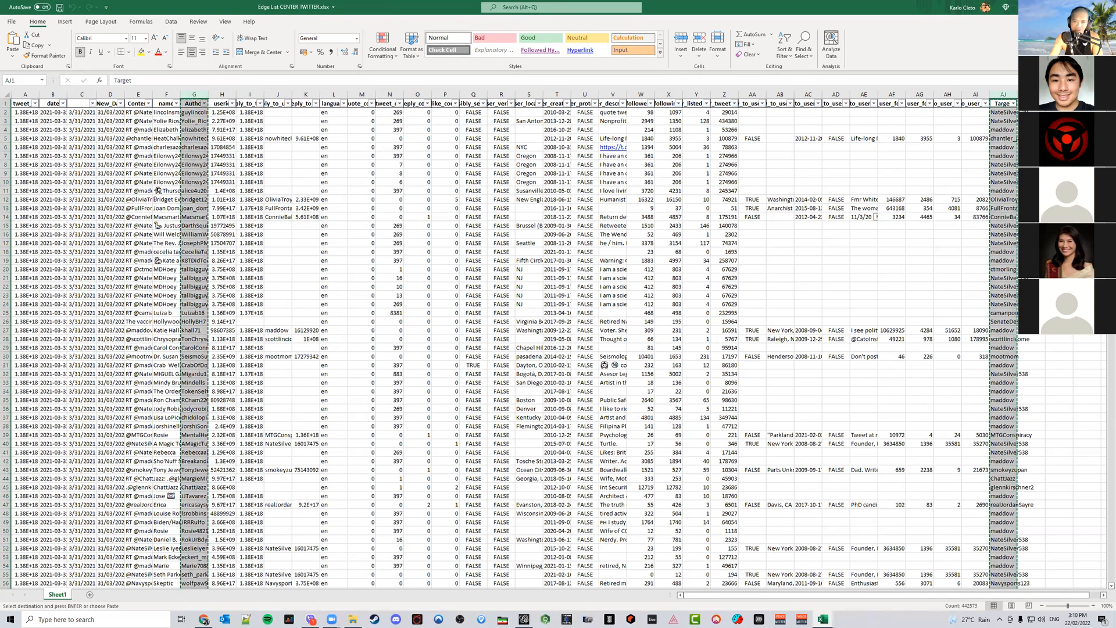
{"action": "key", "text": "ctrl+n"}
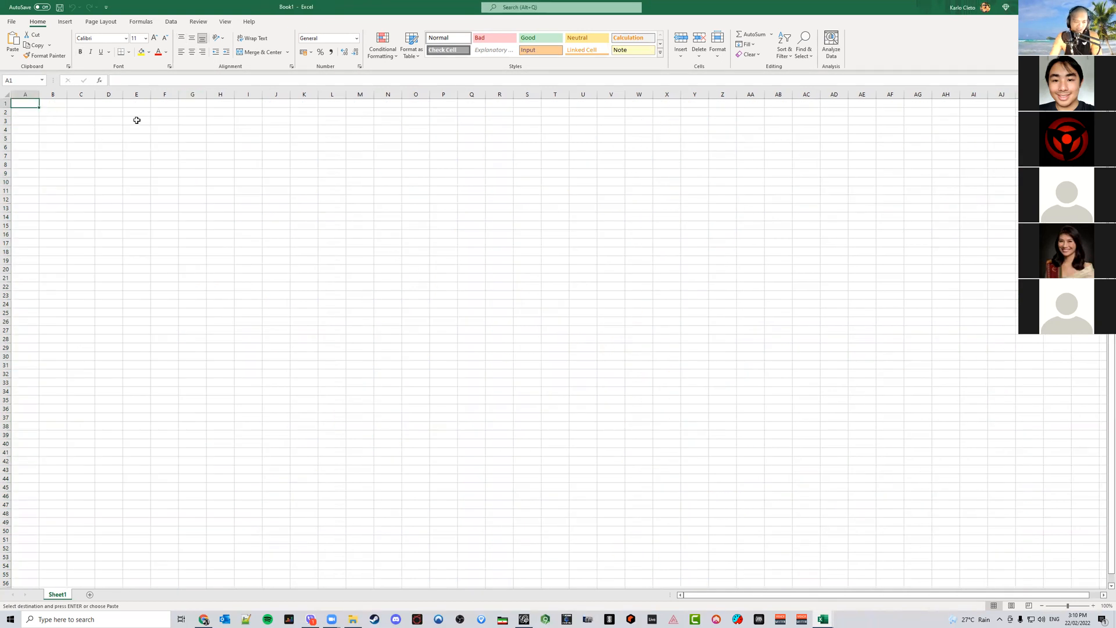
{"action": "key", "text": "ctrl+v"}
{"action": "left_click", "coordinate": [133, 176]}
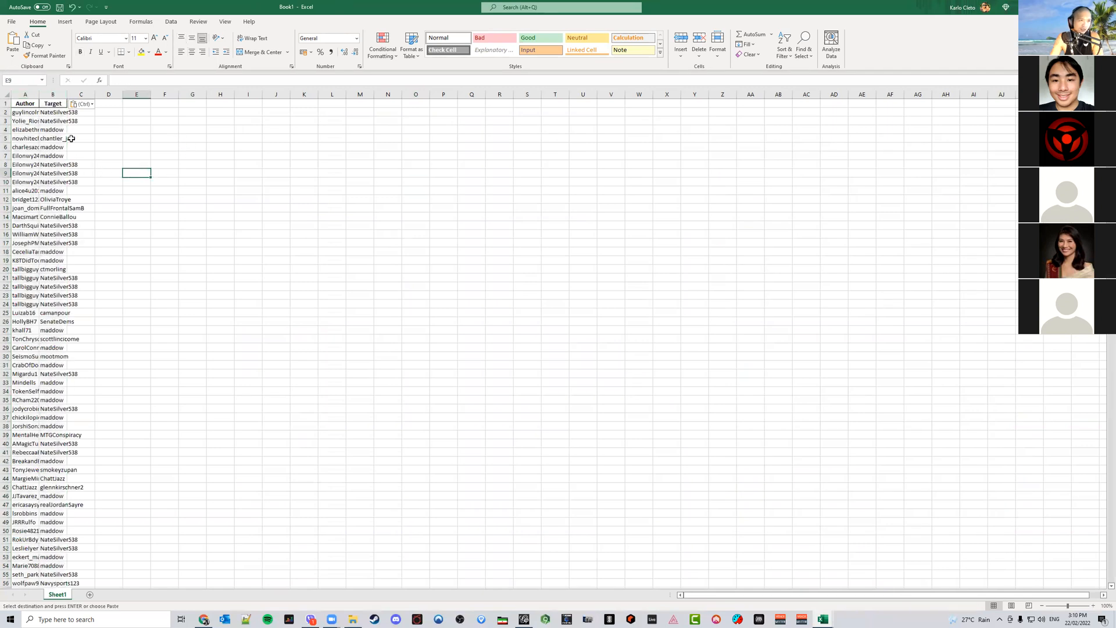
{"action": "double_click", "coordinate": [39, 94]}
{"action": "double_click", "coordinate": [113, 95]}
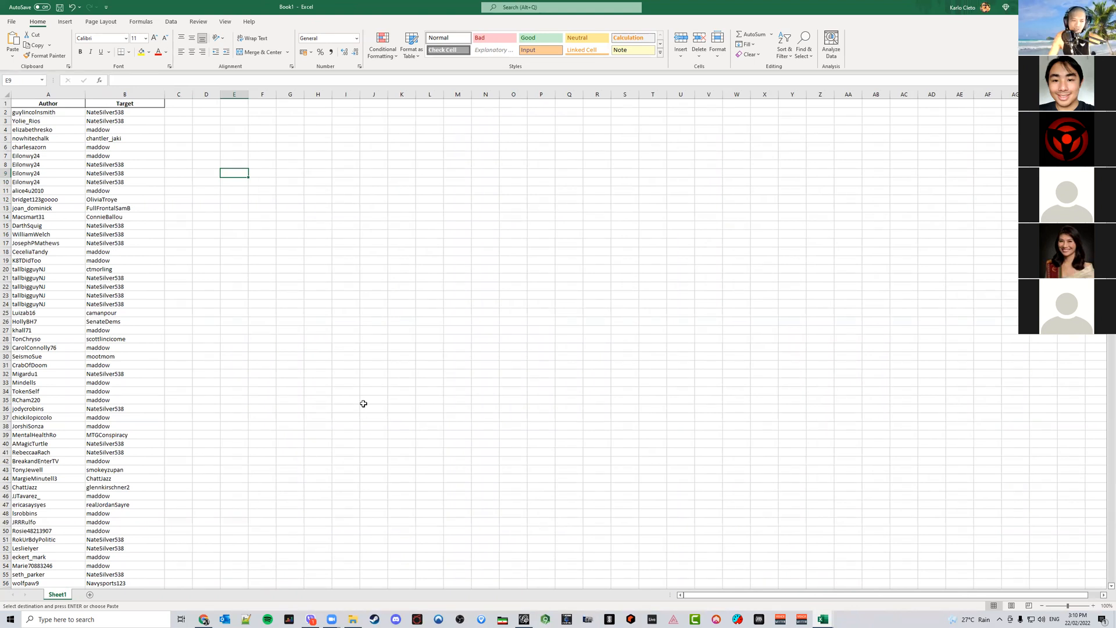
Switch to Gephi's Data Laboratory
{"action": "left_click", "coordinate": [524, 620]}
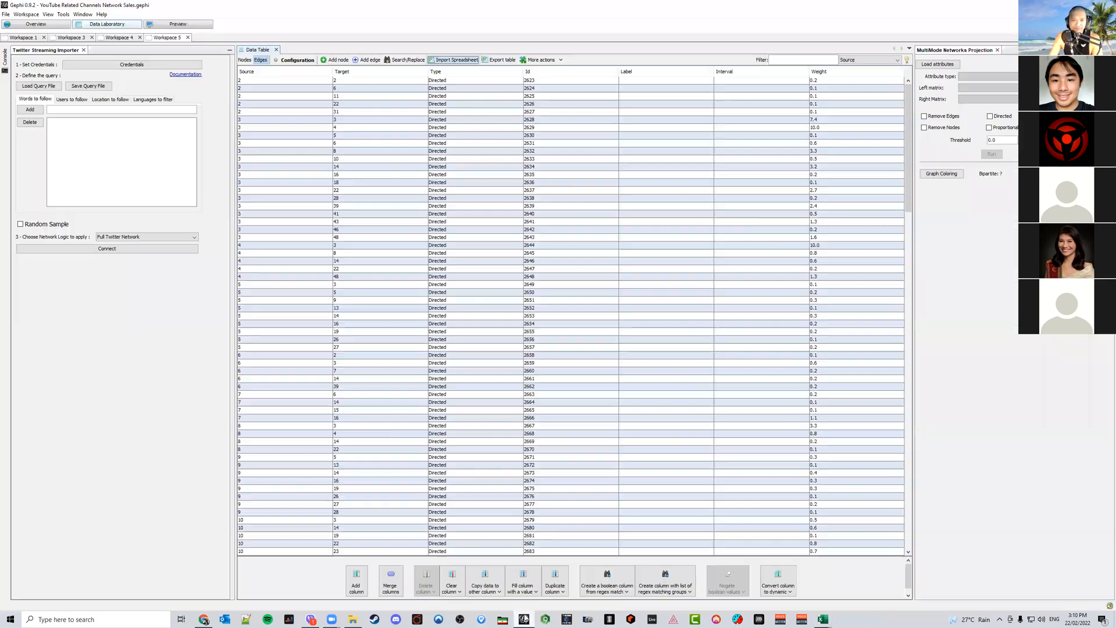
{"action": "left_click", "coordinate": [458, 62]}
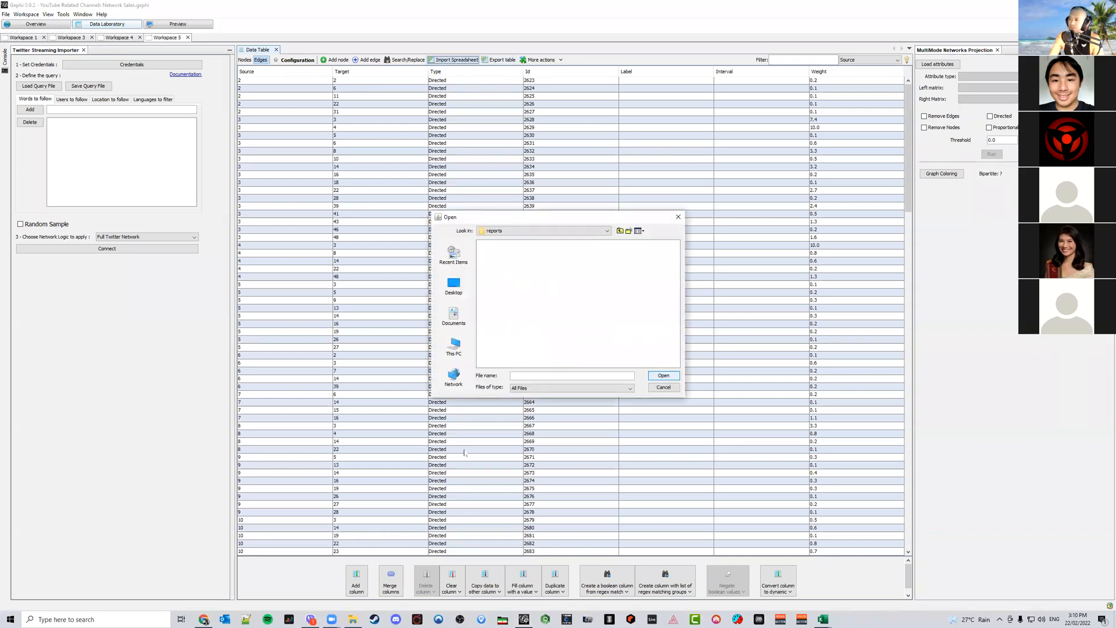
{"action": "left_click", "coordinate": [353, 619]}
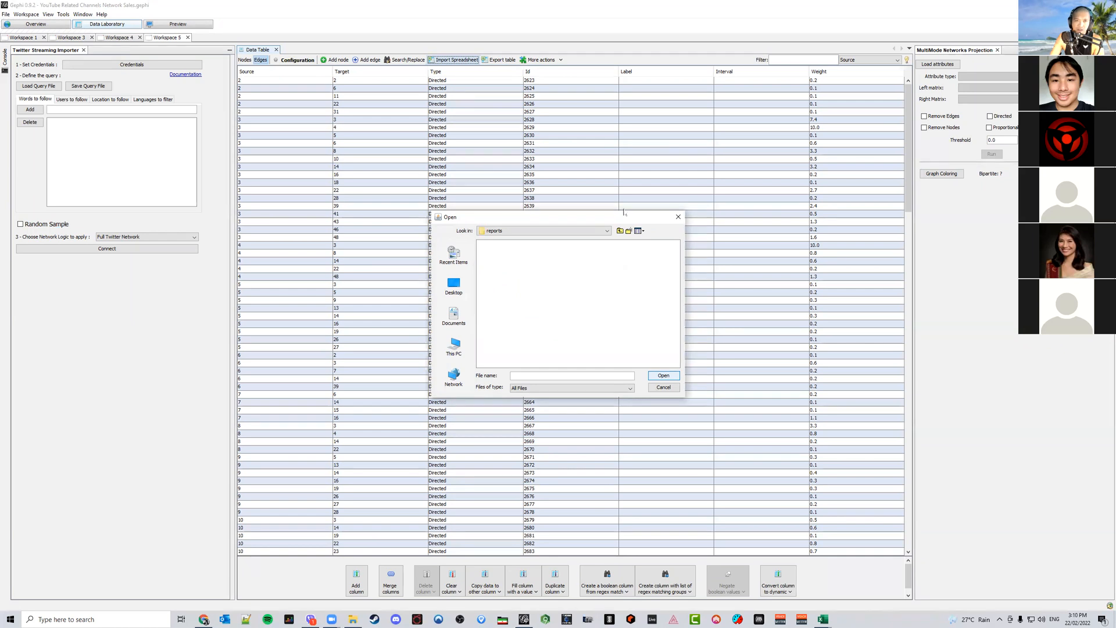
{"action": "left_click_drag", "start_coordinate": [627, 218], "coordinate": [545, 240]}
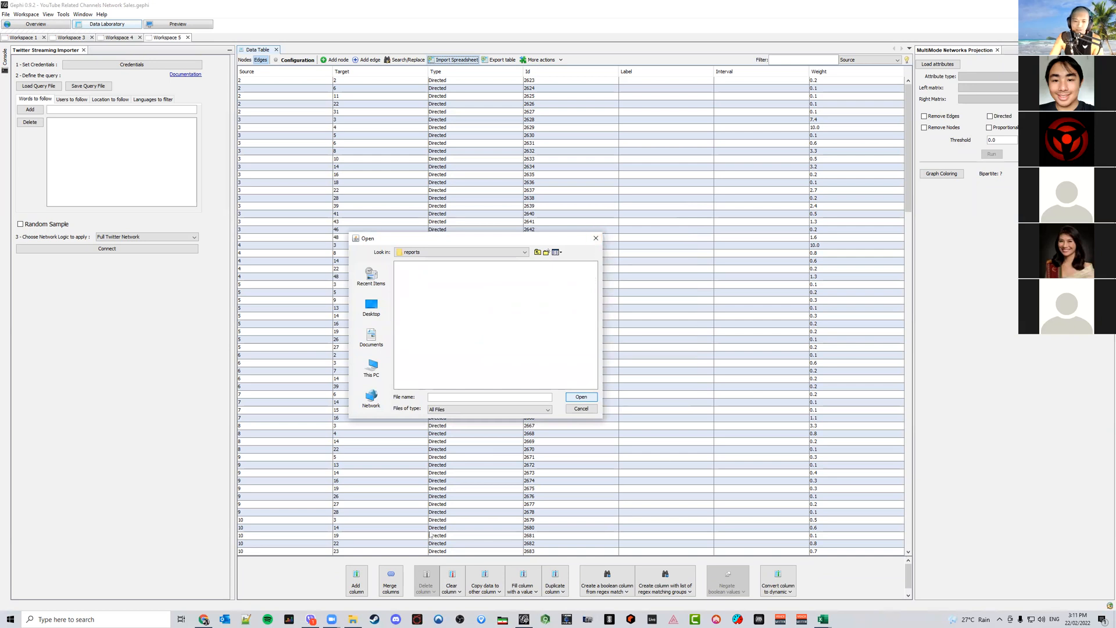
{"action": "left_click", "coordinate": [353, 619]}
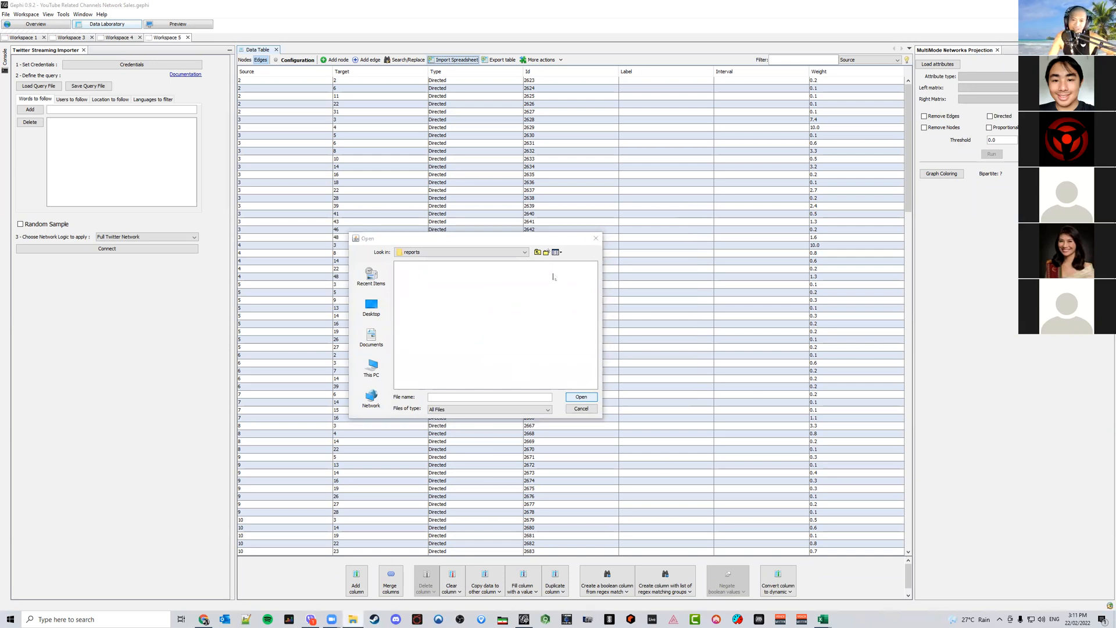
{"action": "left_click", "coordinate": [596, 238]}
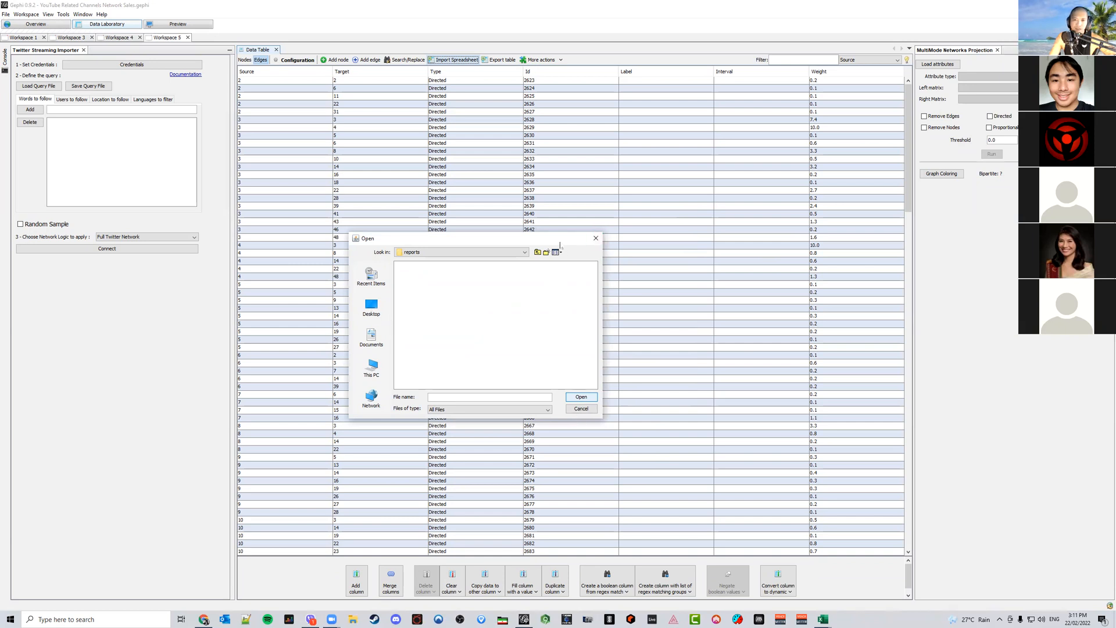
{"action": "left_click_drag", "start_coordinate": [562, 242], "coordinate": [593, 227]}
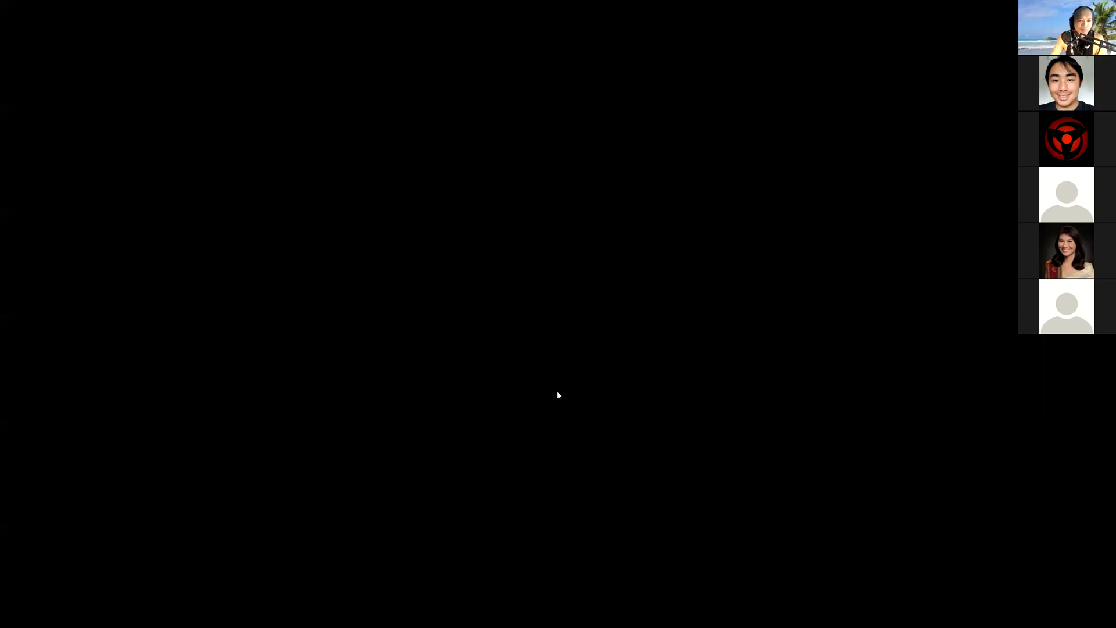
{"action": "key", "text": "ctrl+shift+Escape"}
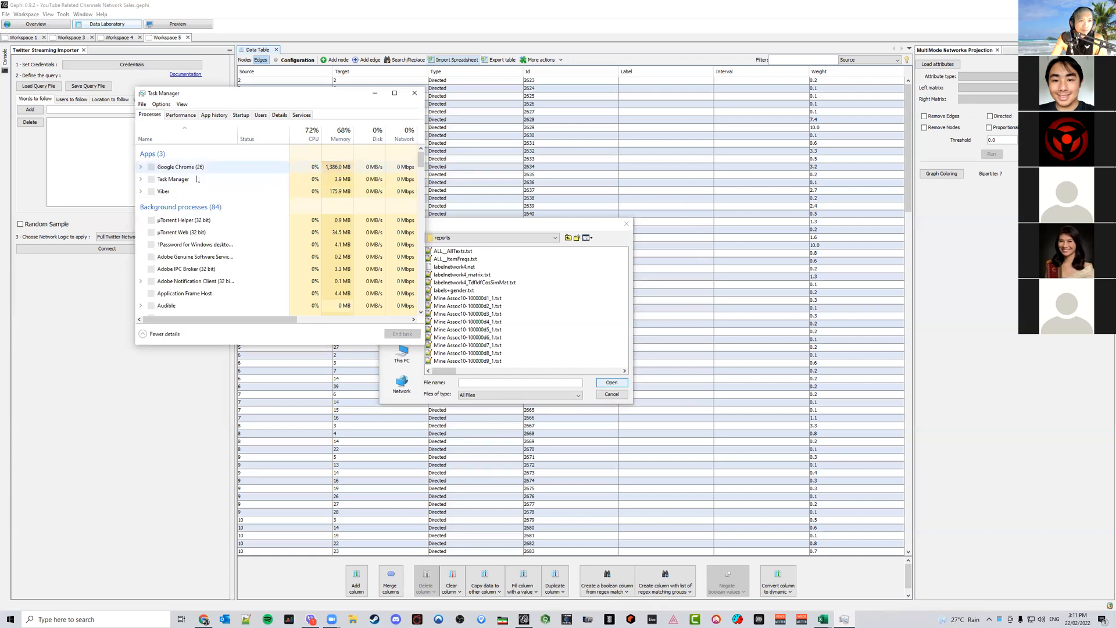
{"action": "left_click", "coordinate": [620, 395]}
{"action": "left_click", "coordinate": [415, 93]}
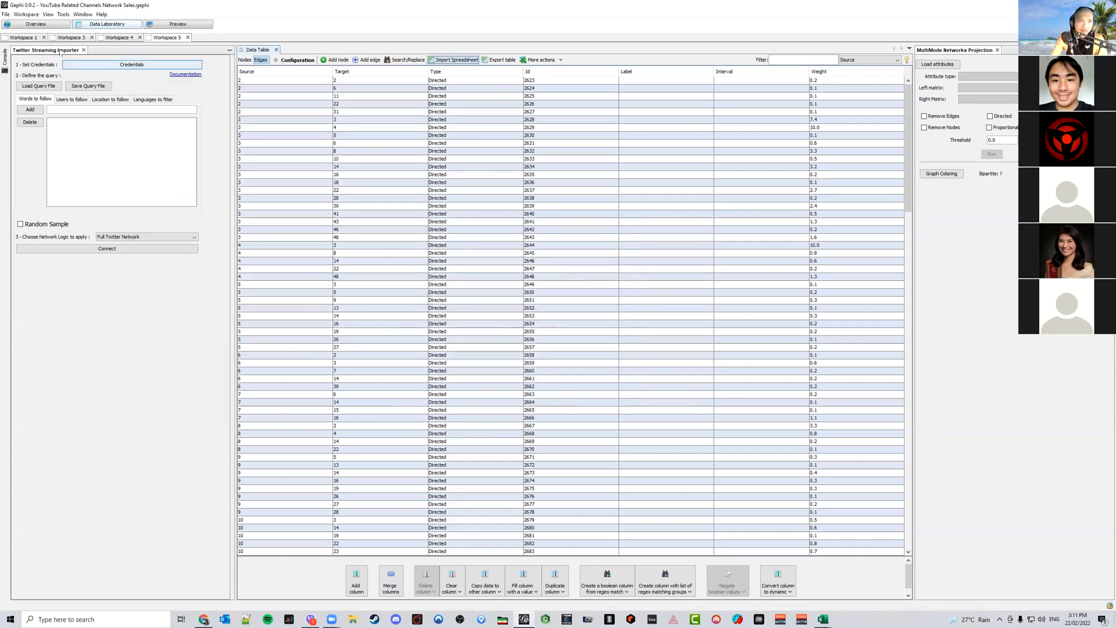
{"action": "left_click", "coordinate": [6, 14]}
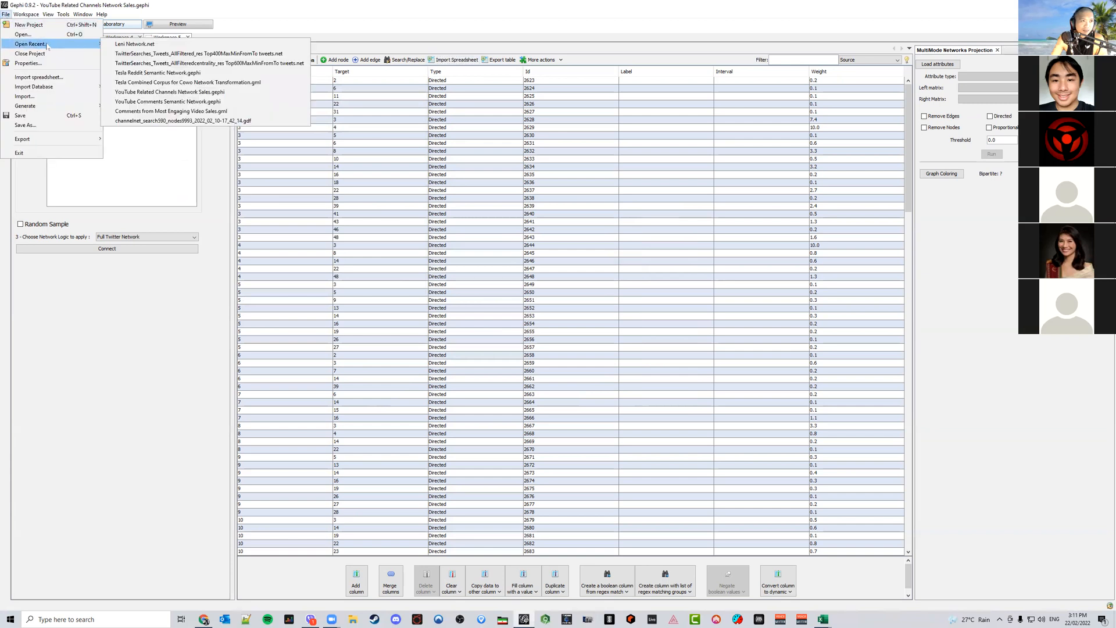
{"action": "left_click", "coordinate": [23, 34]}
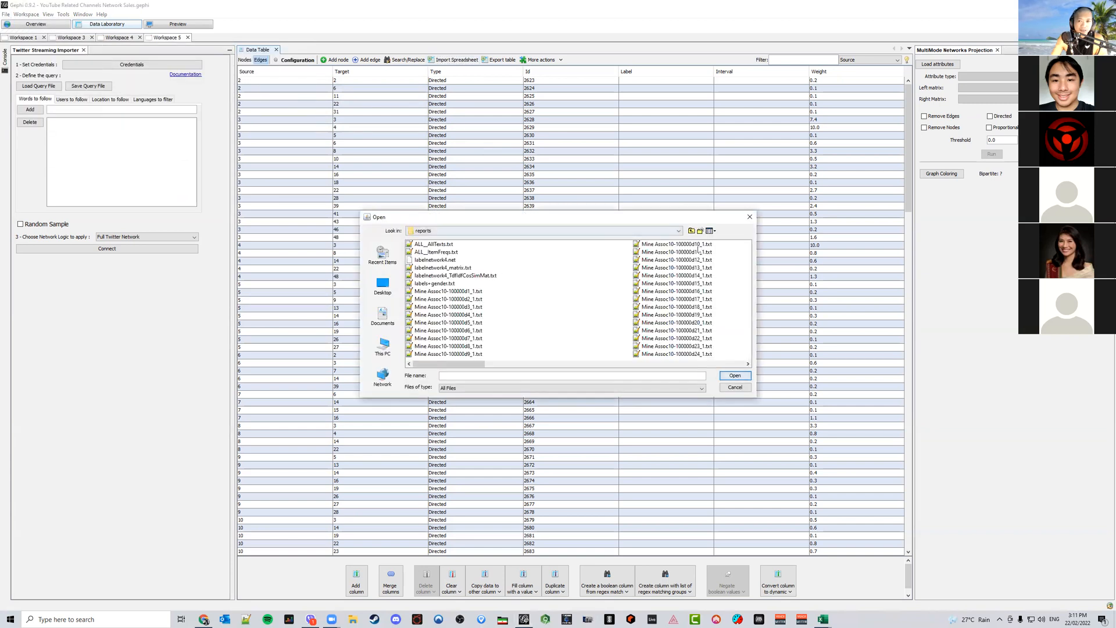
{"action": "left_click", "coordinate": [751, 216]}
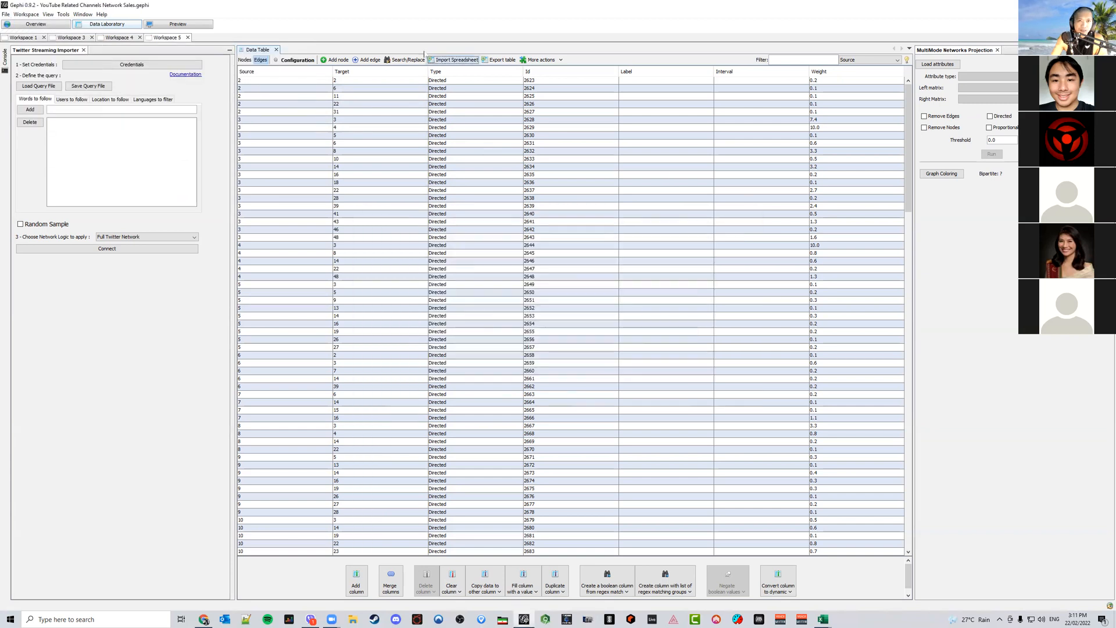
Start a spreadsheet import and list the Documents folder's files in detail view, sorted by date modified with the newest first
{"action": "left_click", "coordinate": [456, 61]}
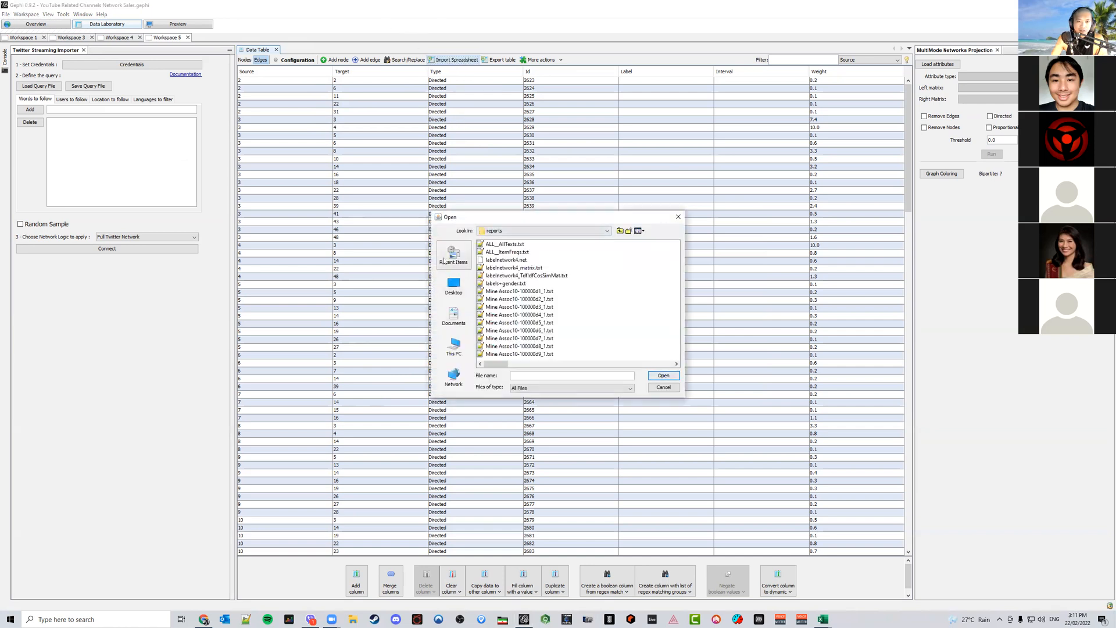
{"action": "left_click", "coordinate": [453, 316]}
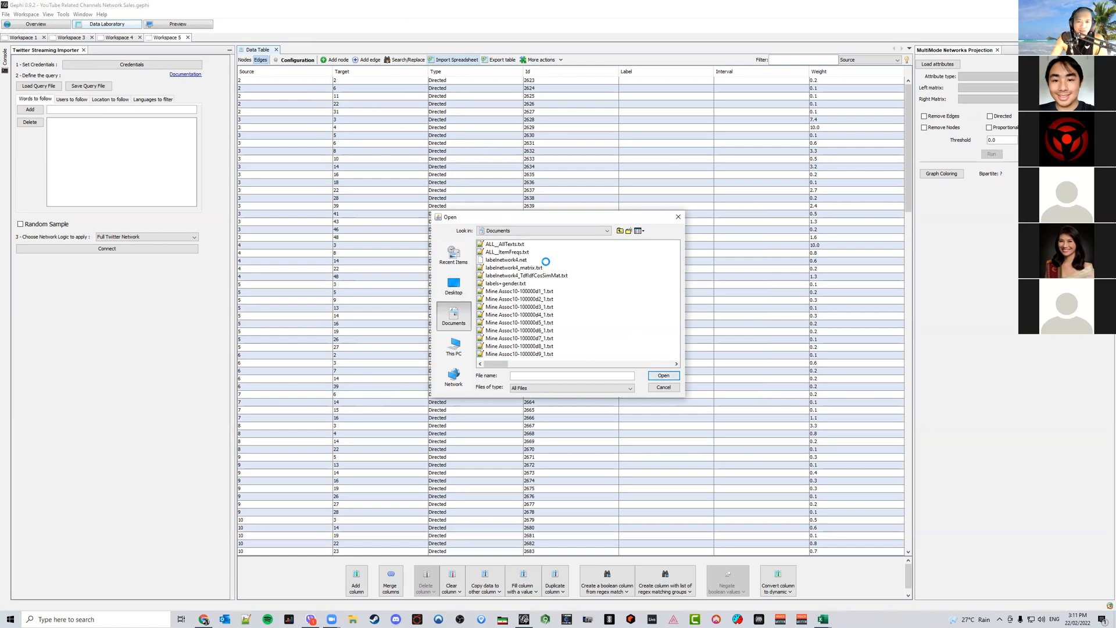
{"action": "left_click", "coordinate": [639, 231]}
{"action": "left_click", "coordinate": [647, 252]}
{"action": "left_click", "coordinate": [647, 246]}
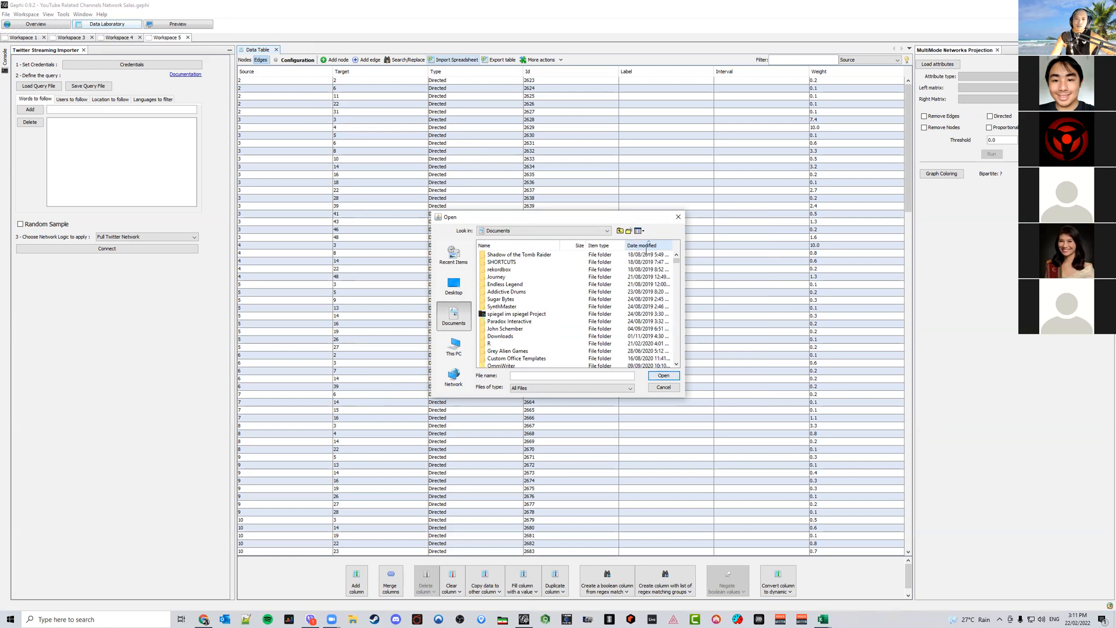
{"action": "left_click", "coordinate": [646, 246]}
Widen the file name column and open Left Opinion Makers Edge List COMPLETE.csv from the Documents folder for import
{"action": "scroll", "coordinate": [557, 295], "scroll_direction": "down", "scroll_amount": 10}
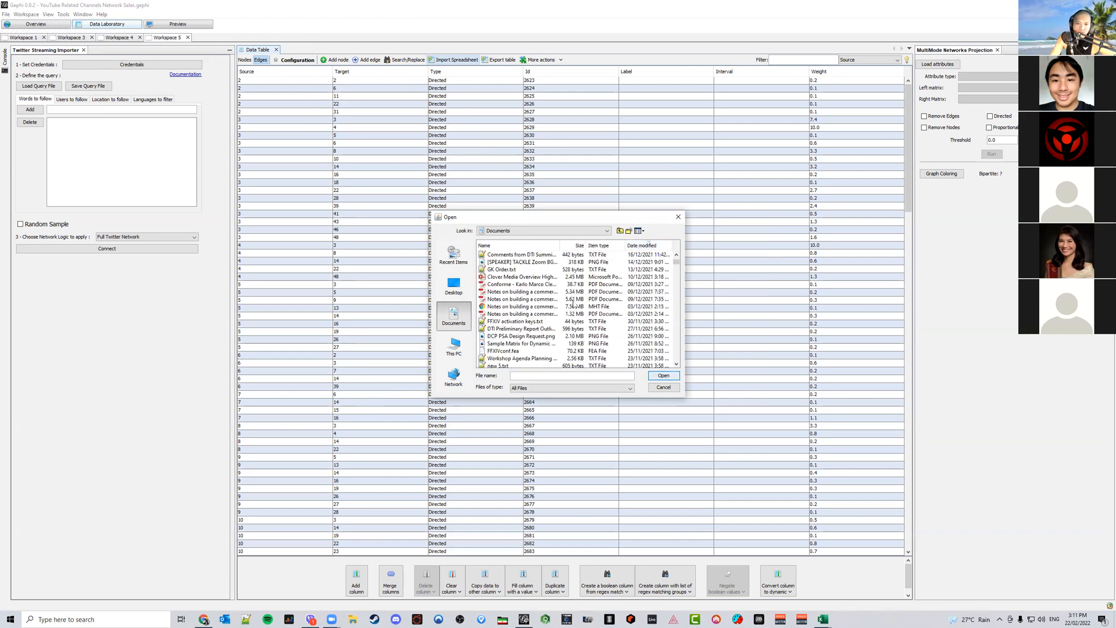
{"action": "double_click", "coordinate": [560, 246]}
{"action": "scroll", "coordinate": [585, 325], "scroll_direction": "down", "scroll_amount": 8}
{"action": "scroll", "coordinate": [585, 325], "scroll_direction": "down", "scroll_amount": 3}
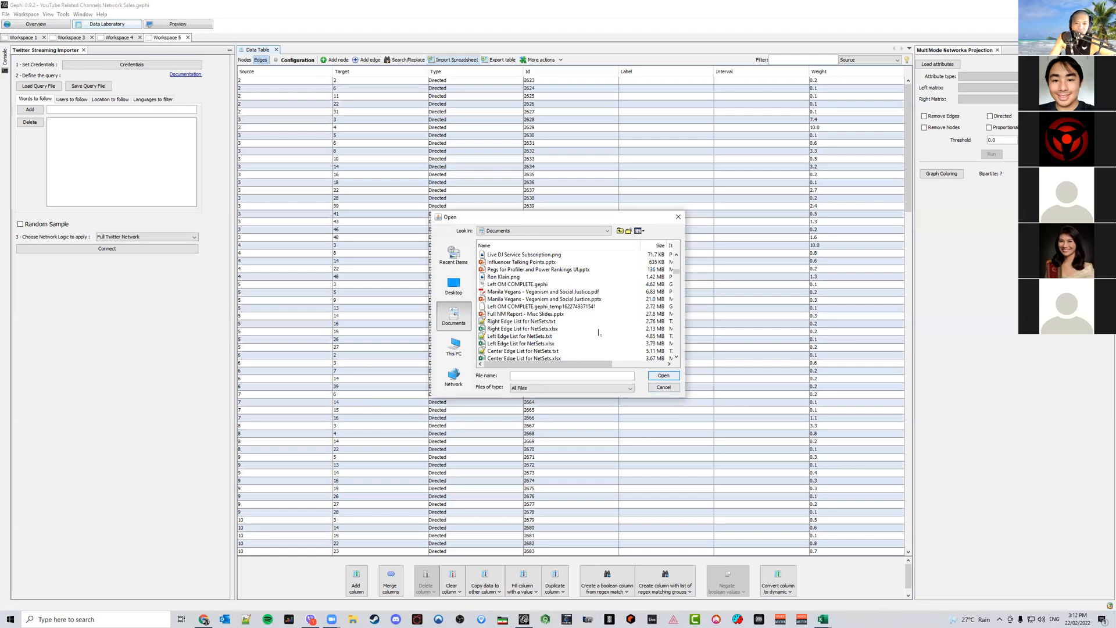
{"action": "scroll", "coordinate": [598, 332], "scroll_direction": "down", "scroll_amount": 3}
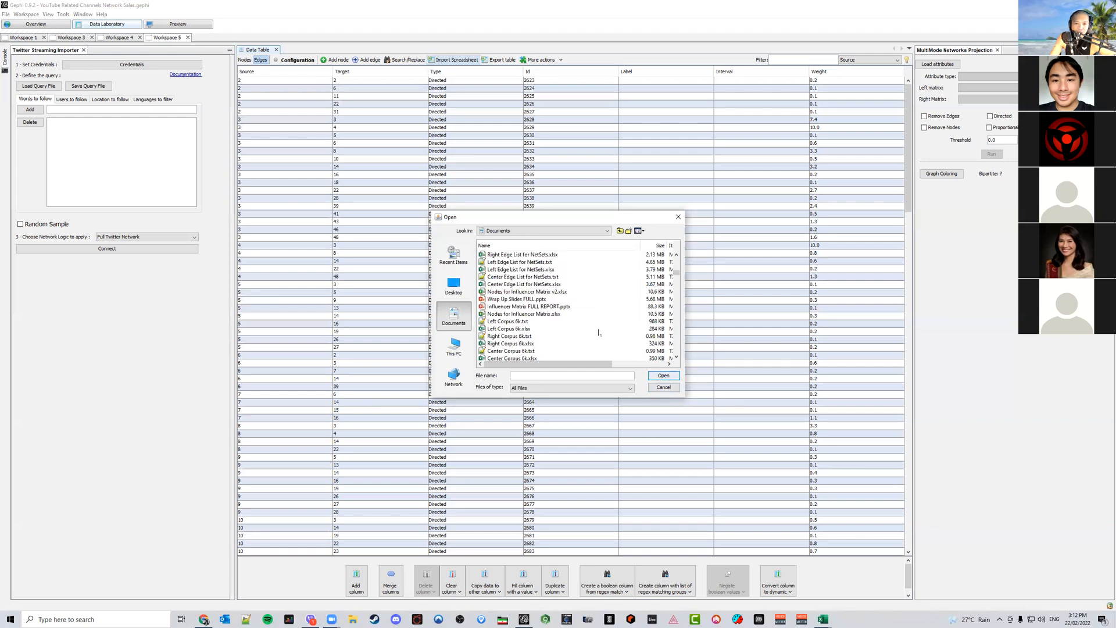
{"action": "scroll", "coordinate": [598, 333], "scroll_direction": "down", "scroll_amount": 5}
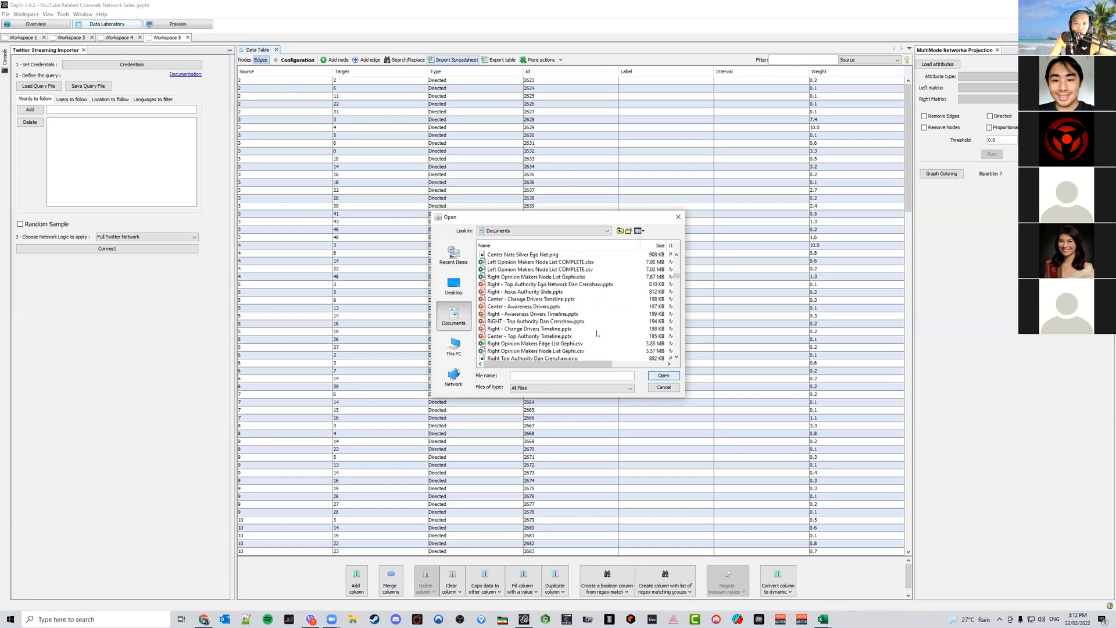
{"action": "scroll", "coordinate": [597, 333], "scroll_direction": "down", "scroll_amount": 3}
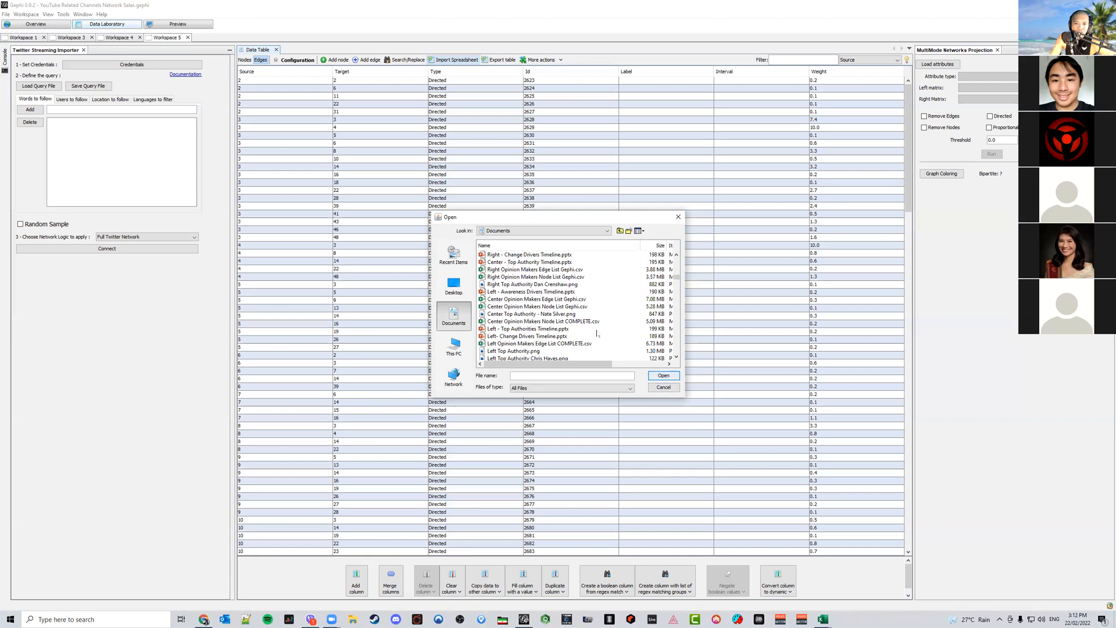
{"action": "left_click", "coordinate": [572, 344]}
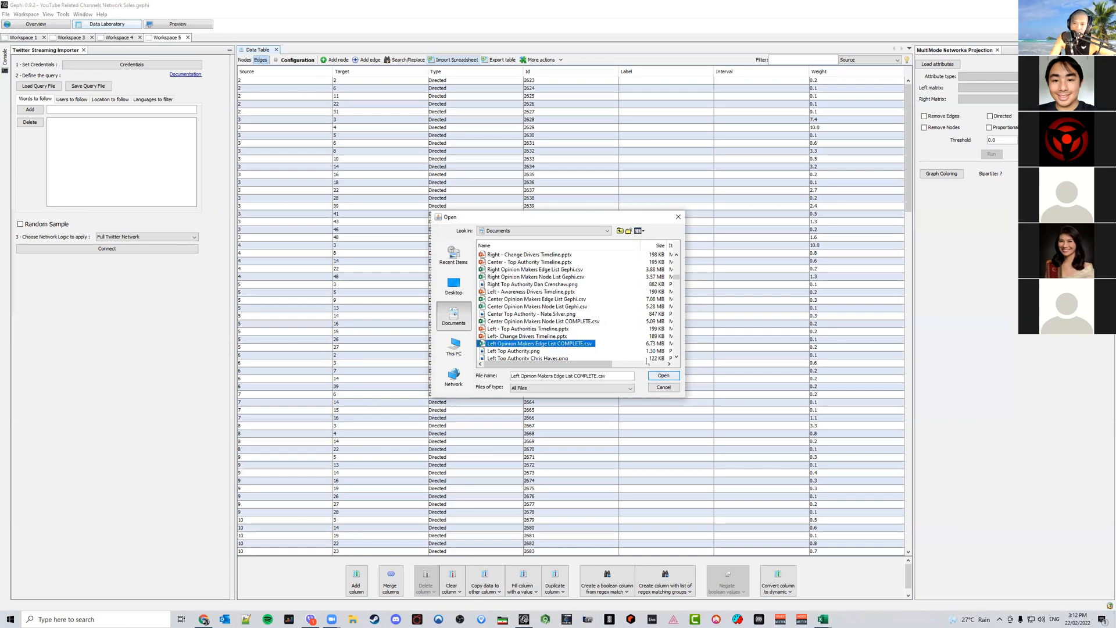
{"action": "left_click", "coordinate": [665, 377]}
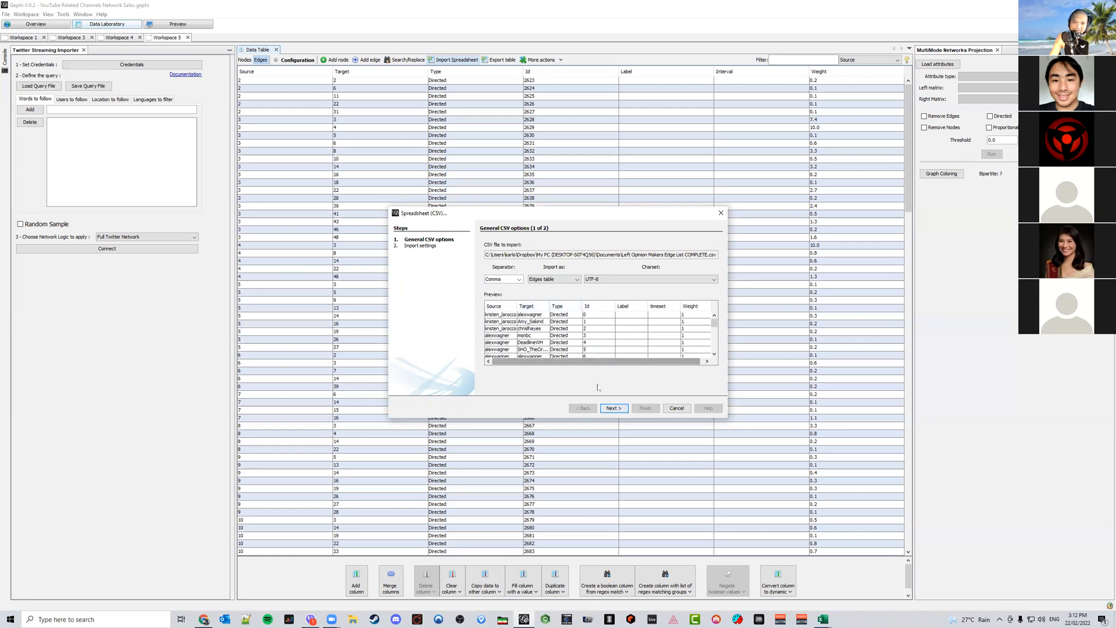
Import the comma-separated file as an edges table with all columns, as a directed graph in a new workspace
{"action": "left_click", "coordinate": [616, 409]}
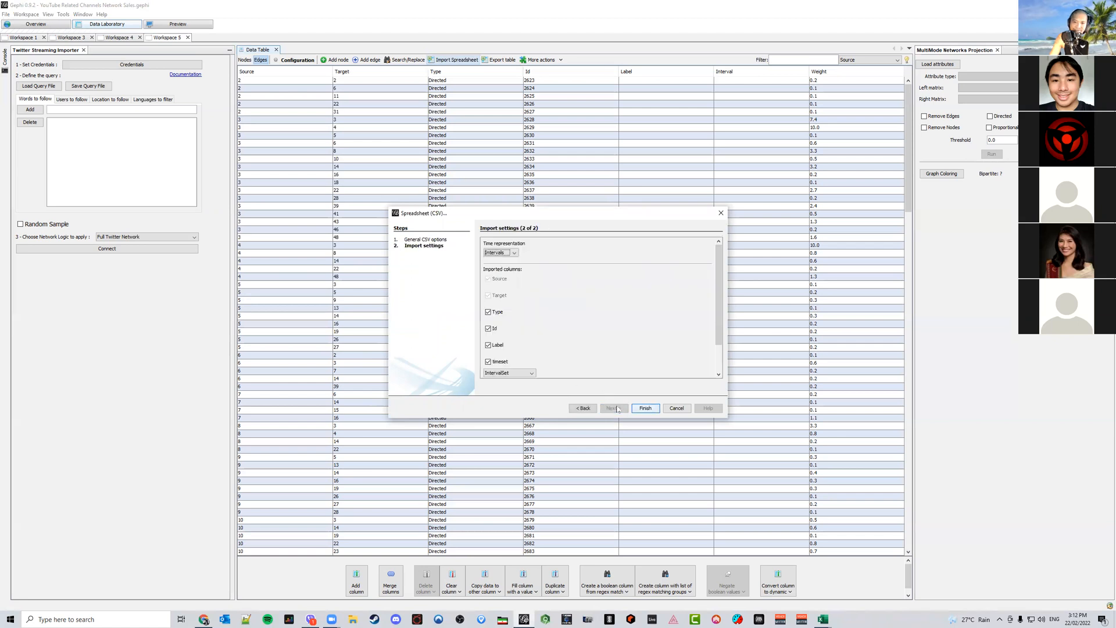
{"action": "left_click", "coordinate": [582, 408]}
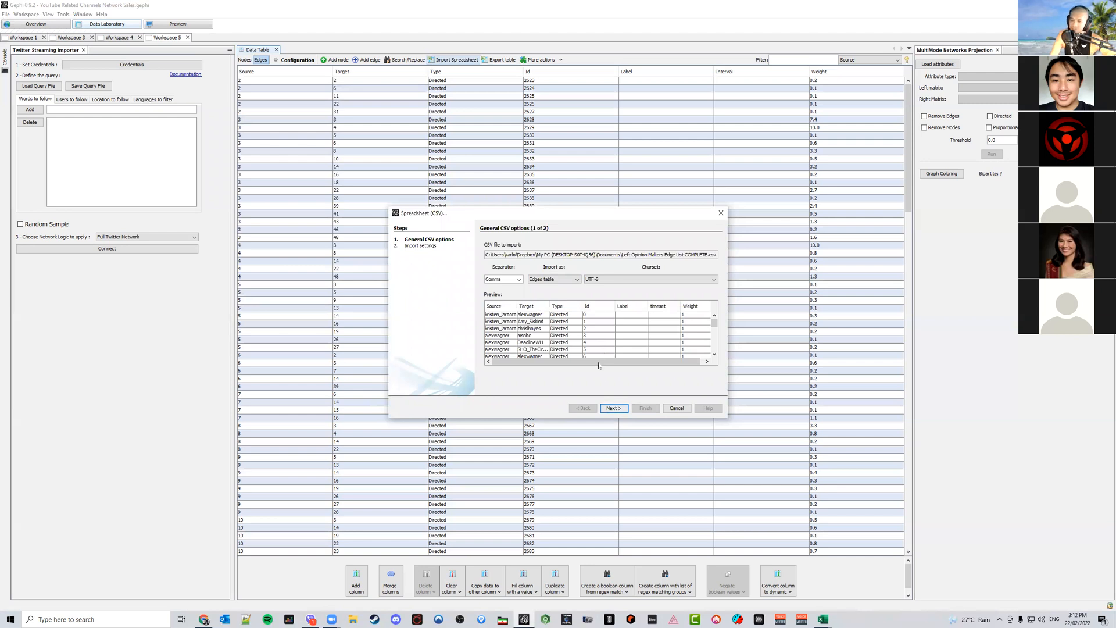
{"action": "left_click", "coordinate": [618, 409]}
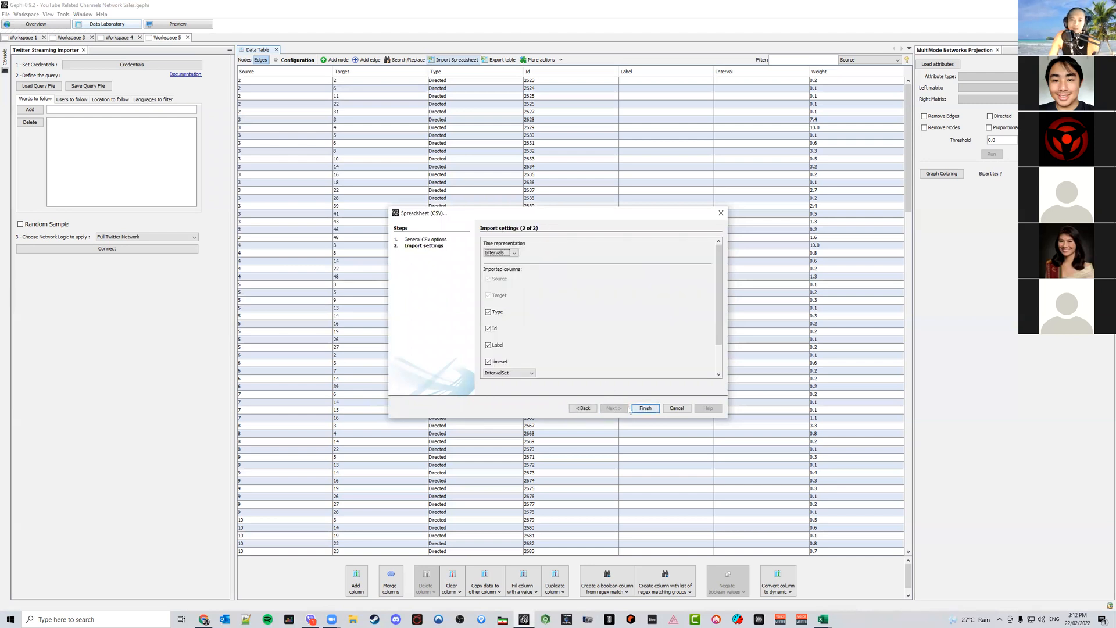
{"action": "left_click", "coordinate": [646, 409]}
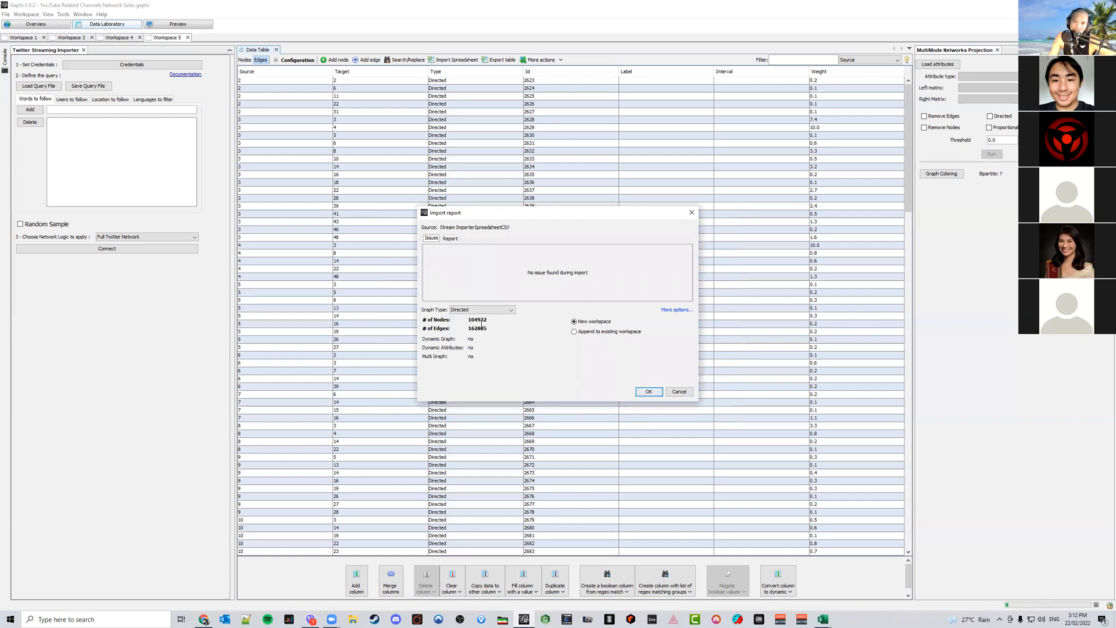
{"action": "left_click", "coordinate": [649, 392]}
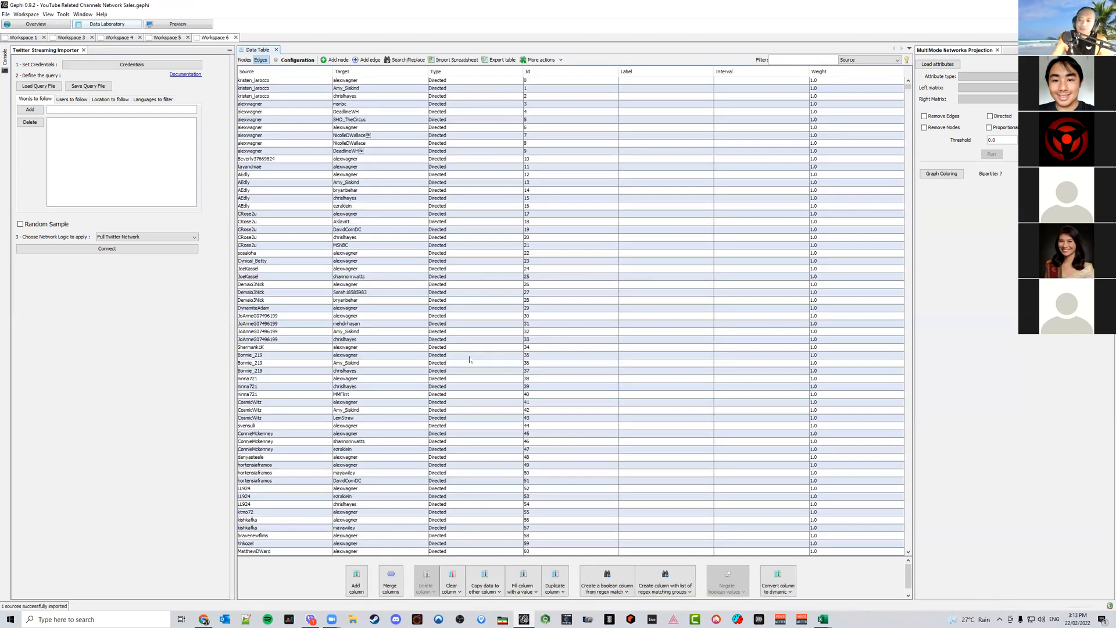
Display the imported network's nodes table and sort it by Id in ascending order
{"action": "left_click", "coordinate": [245, 60]}
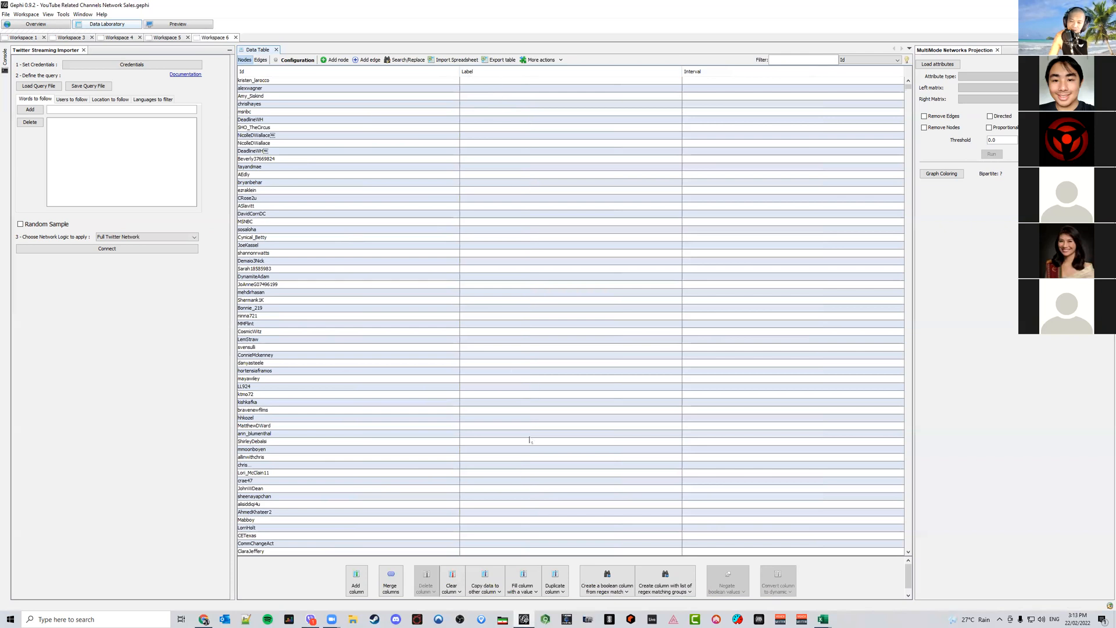
{"action": "left_click", "coordinate": [495, 587]}
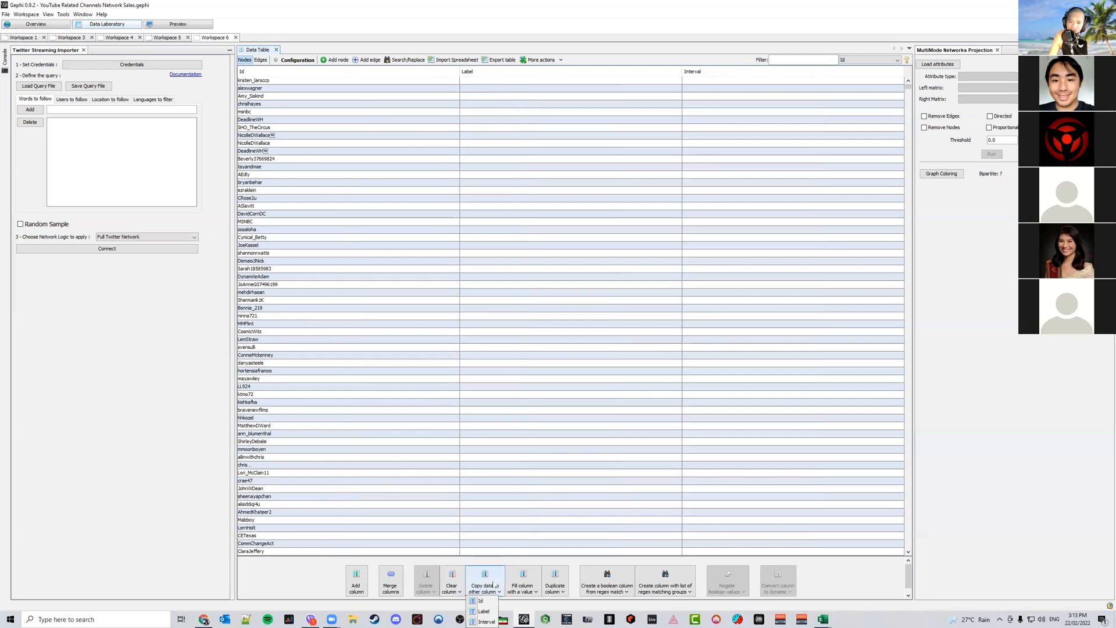
{"action": "left_click", "coordinate": [531, 433]}
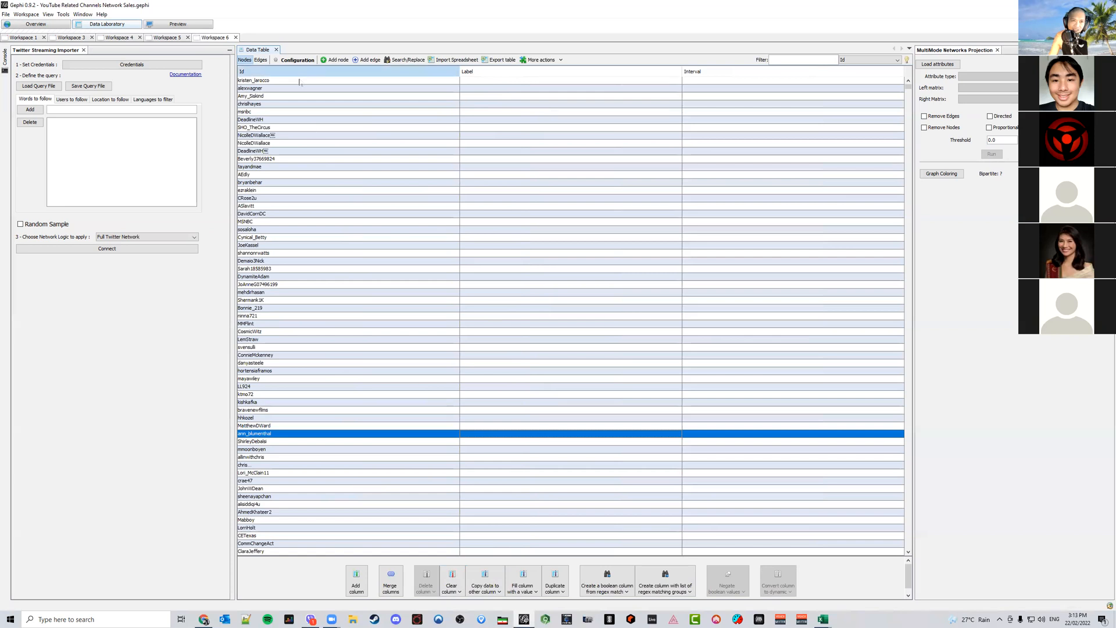
{"action": "left_click", "coordinate": [262, 71]}
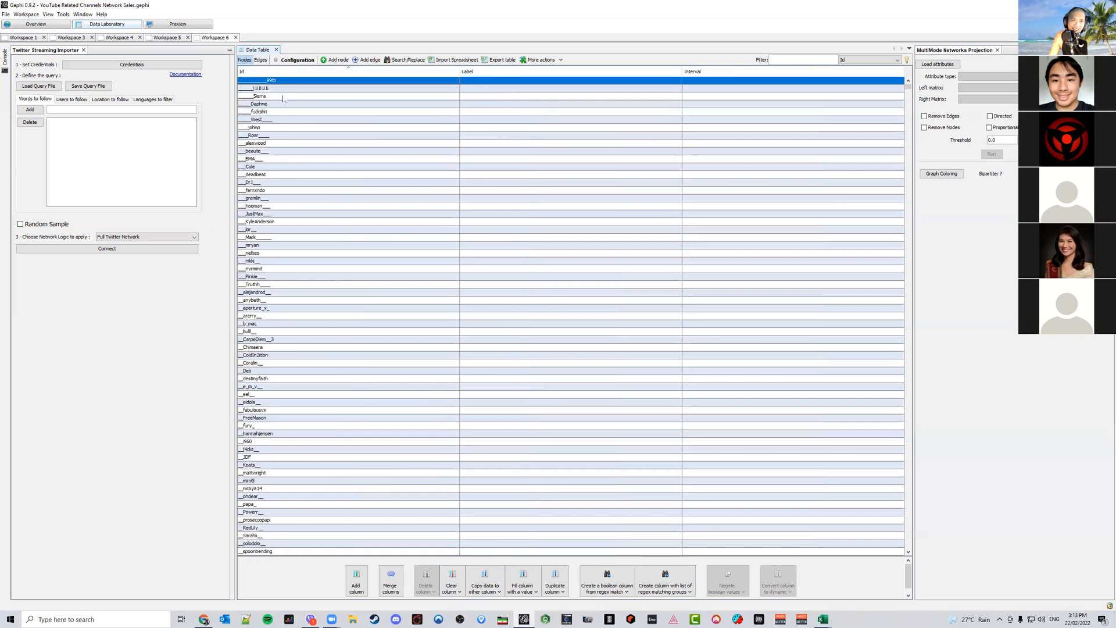
{"action": "left_click", "coordinate": [295, 73]}
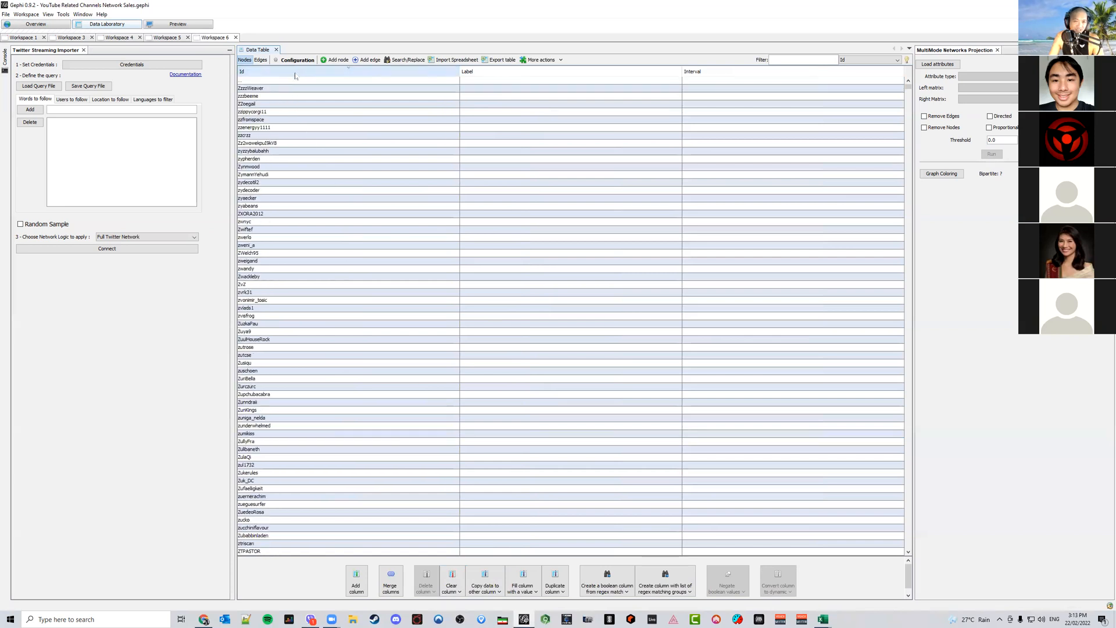
{"action": "left_click", "coordinate": [295, 73]}
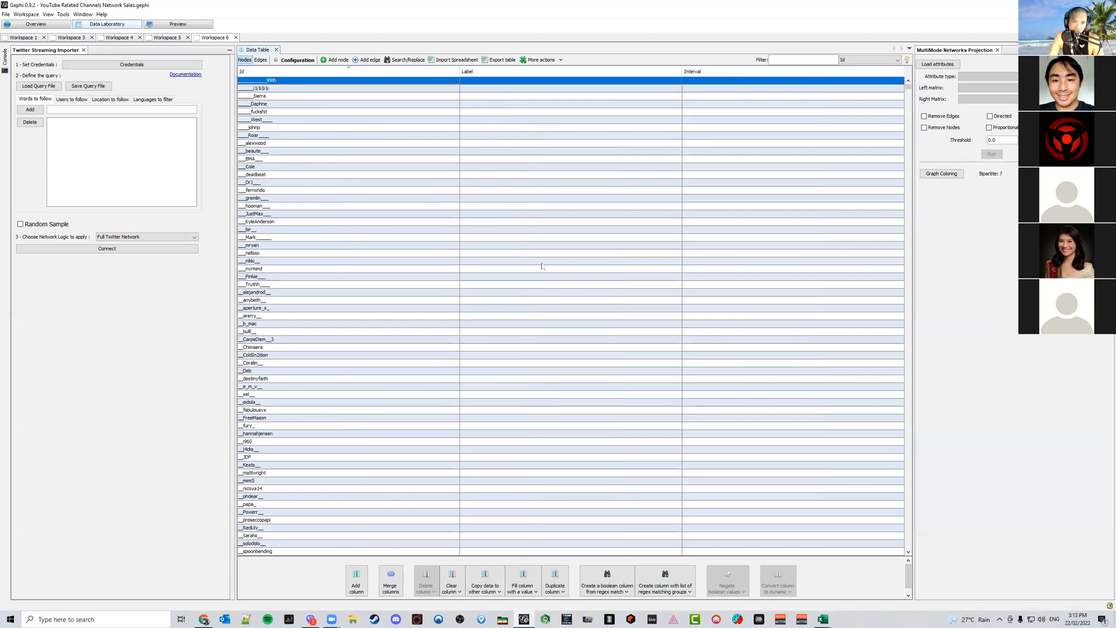
Copy the Id column's data into the Label column of the nodes table
{"action": "left_click", "coordinate": [493, 583]}
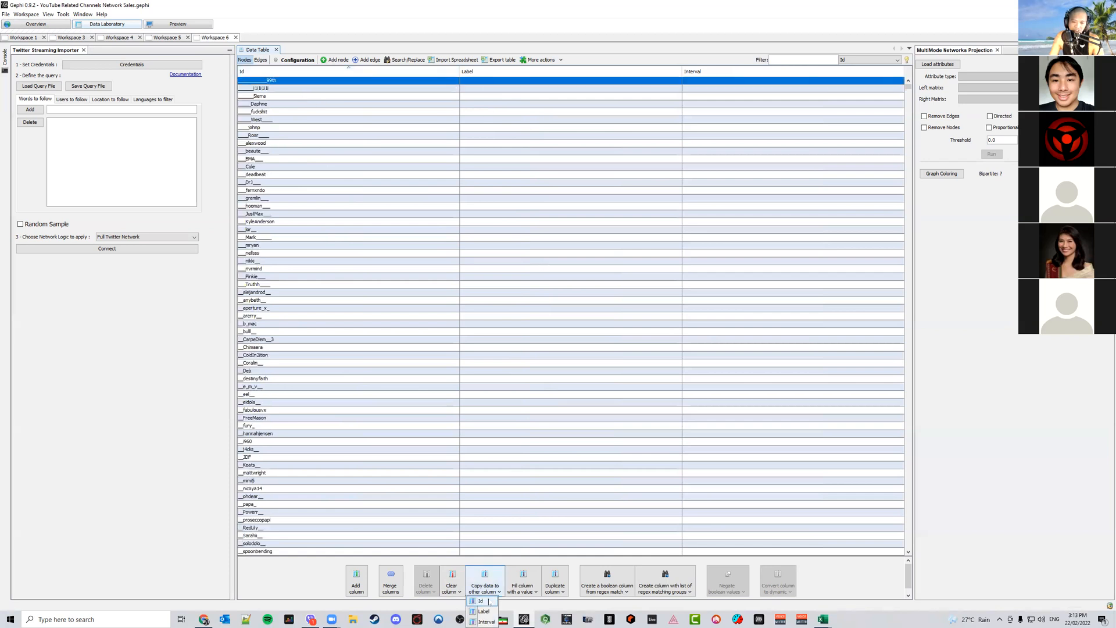
{"action": "left_click", "coordinate": [482, 600]}
{"action": "left_click", "coordinate": [555, 329]}
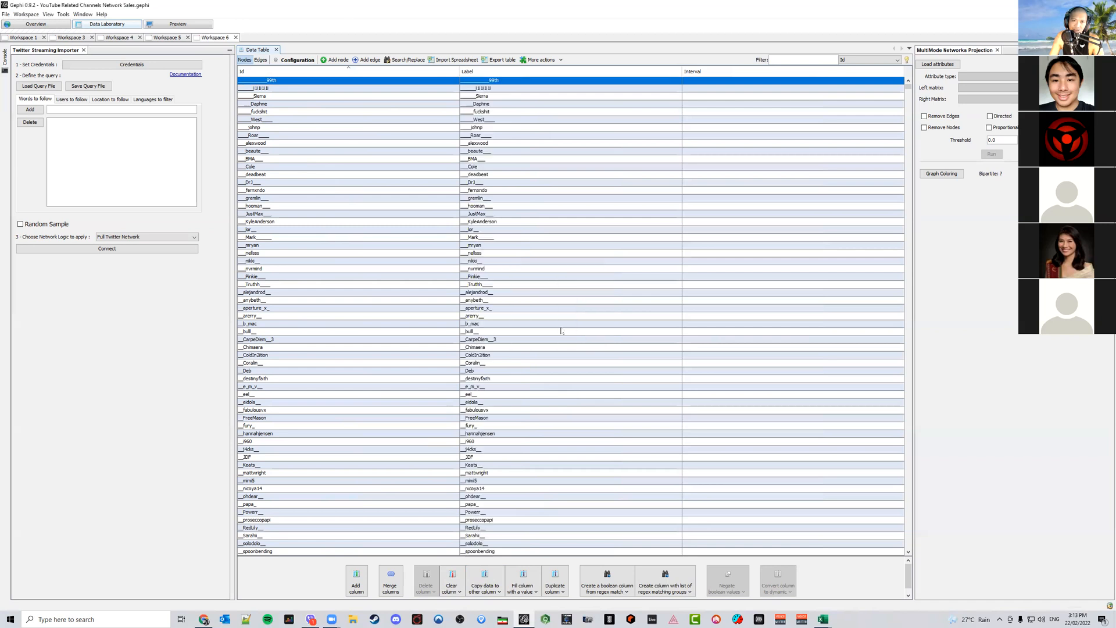
Return to the graph overview and delete Workspace 6, Workspace 5 and Workspace 1, keeping Workspace 3's network displayed
{"action": "left_click", "coordinate": [64, 27]}
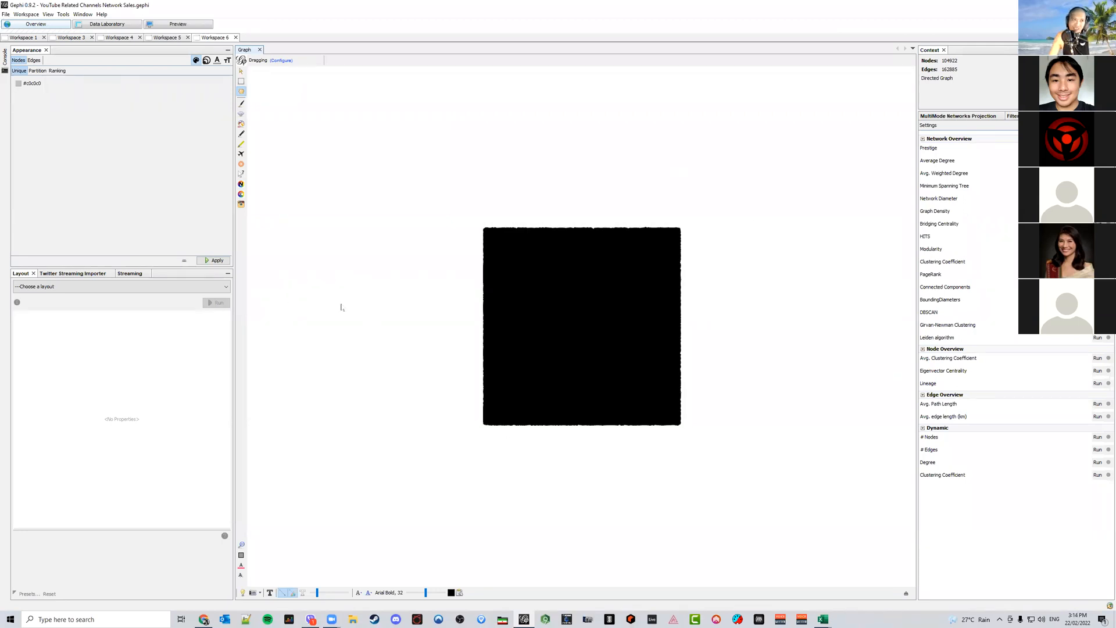
{"action": "left_click", "coordinate": [27, 37]}
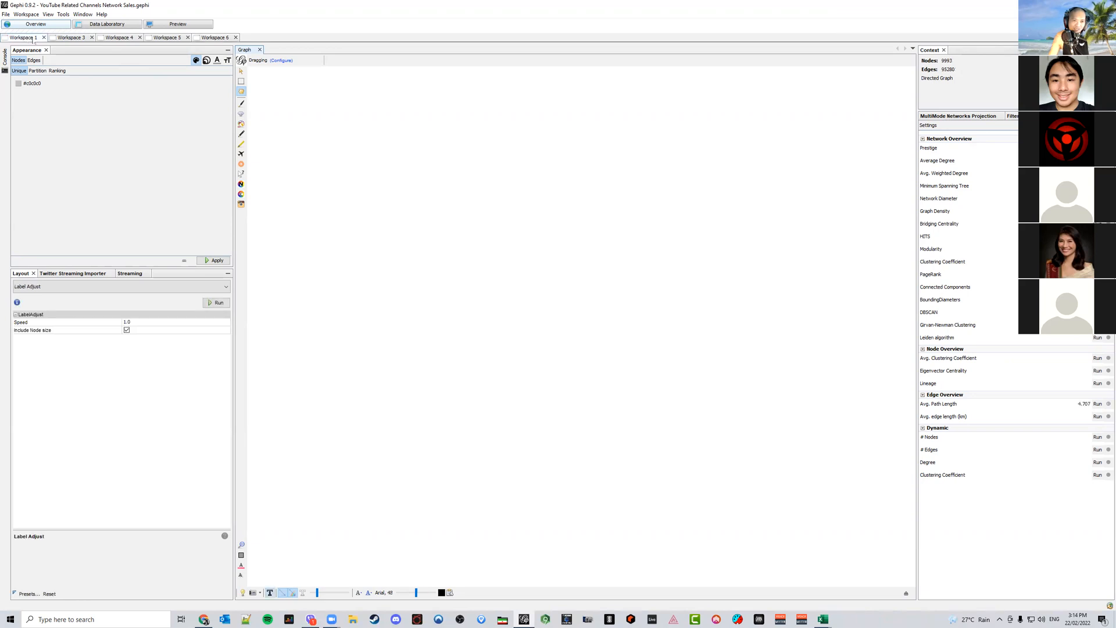
{"action": "left_click", "coordinate": [63, 37]}
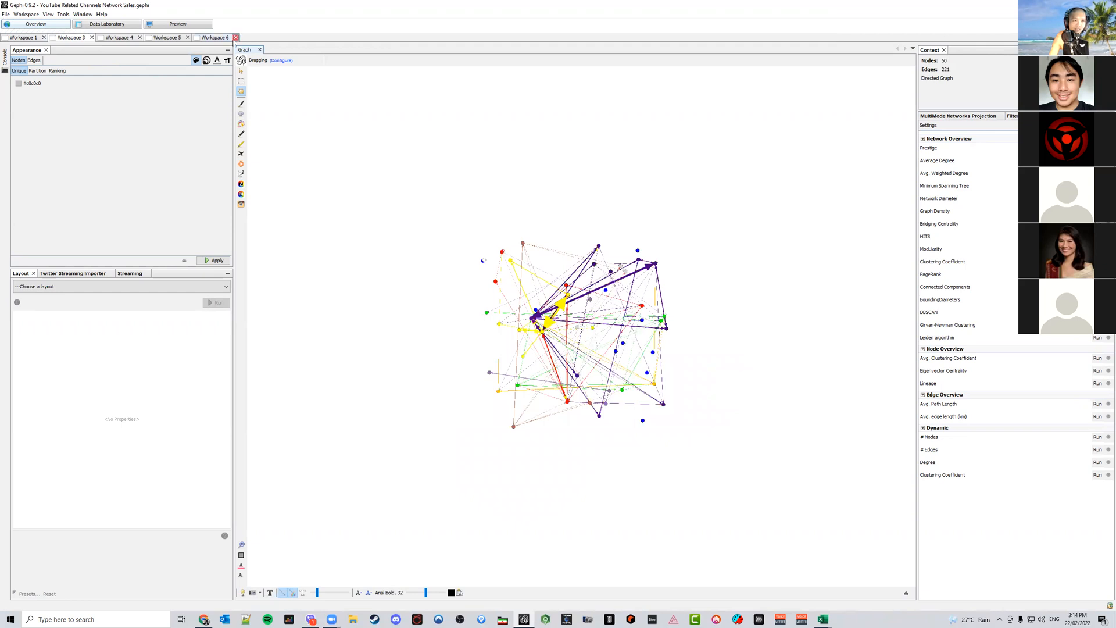
{"action": "left_click", "coordinate": [235, 37]}
{"action": "left_click", "coordinate": [593, 331]}
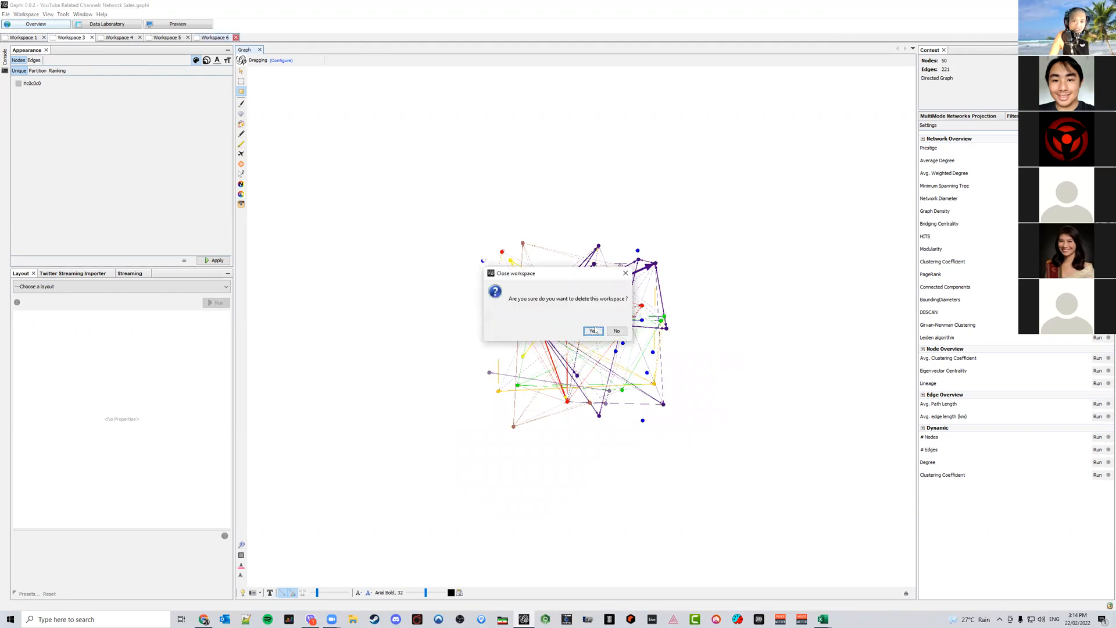
{"action": "left_click", "coordinate": [163, 37]}
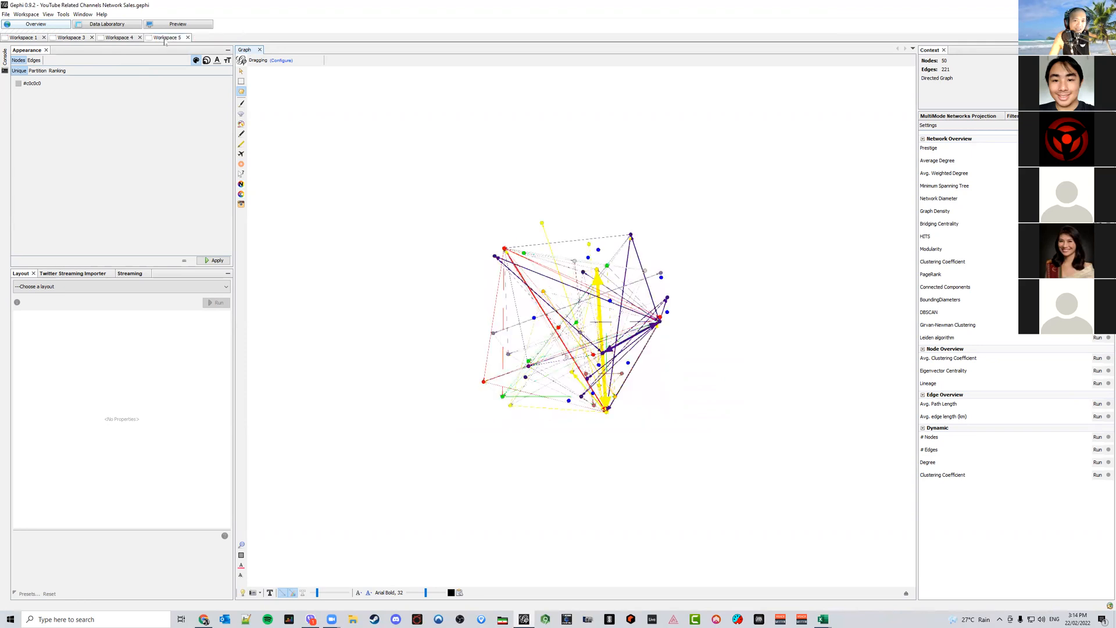
{"action": "left_click", "coordinate": [187, 38]}
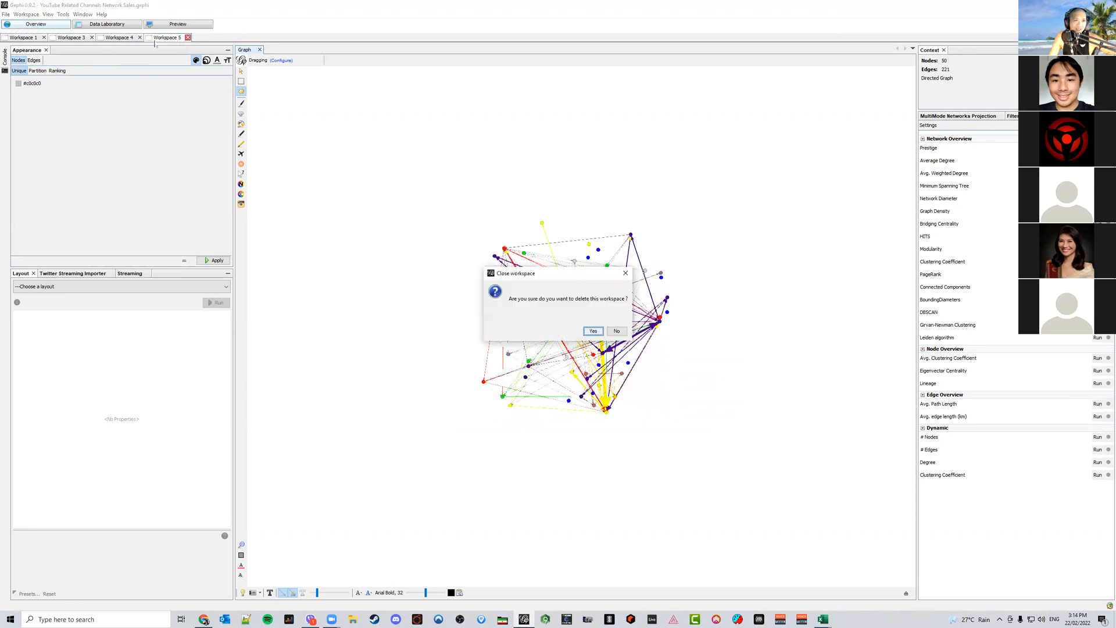
{"action": "left_click", "coordinate": [594, 331]}
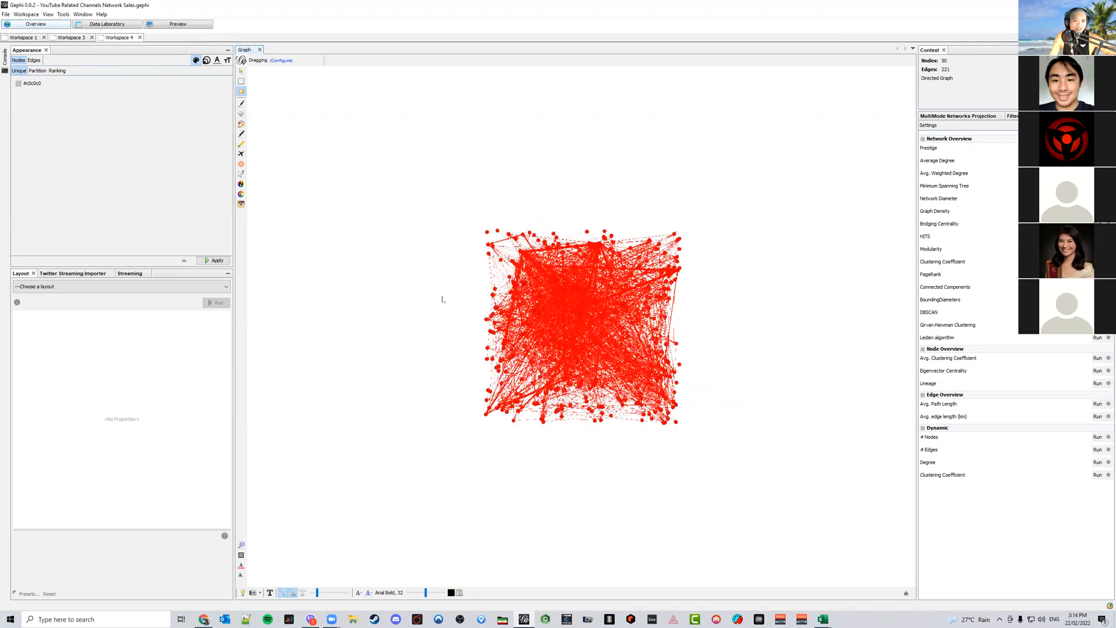
{"action": "left_click", "coordinate": [75, 37]}
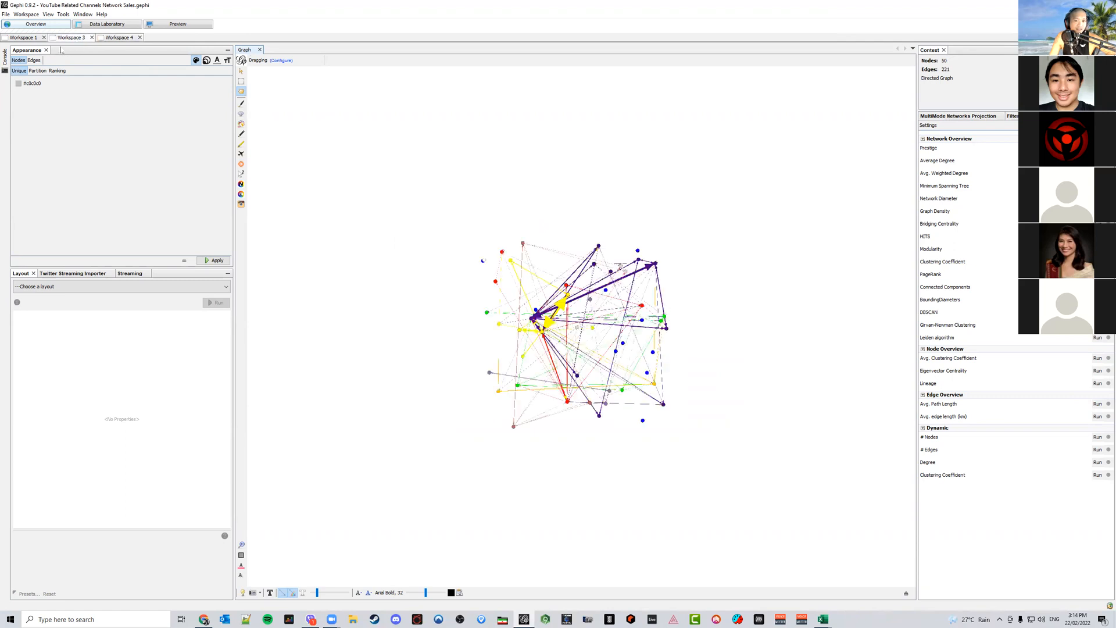
{"action": "left_click", "coordinate": [44, 37]}
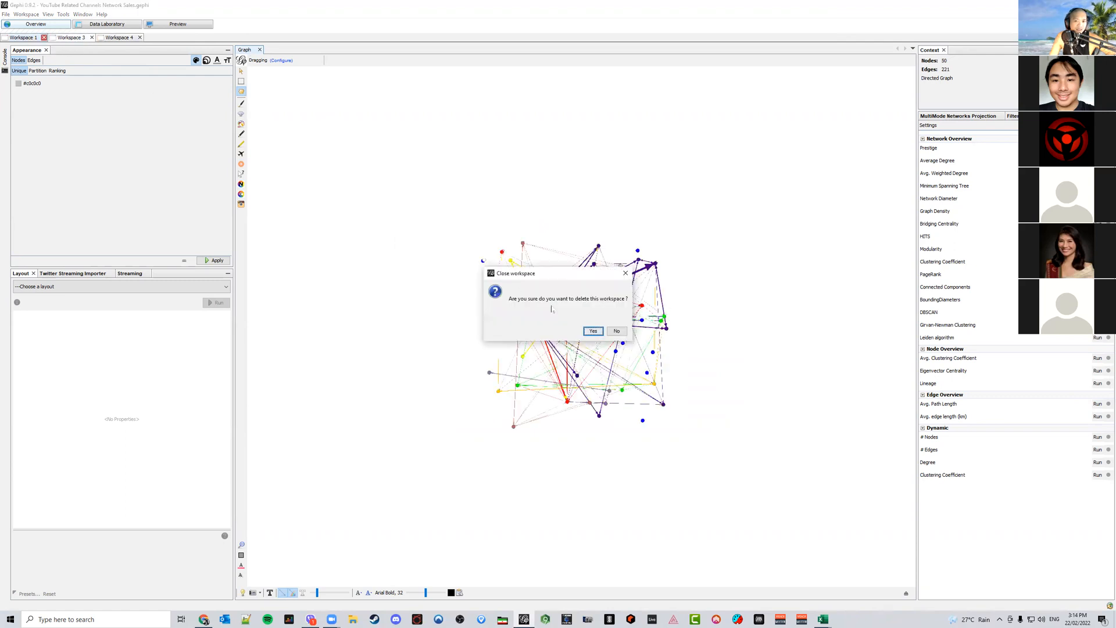
{"action": "left_click", "coordinate": [593, 331]}
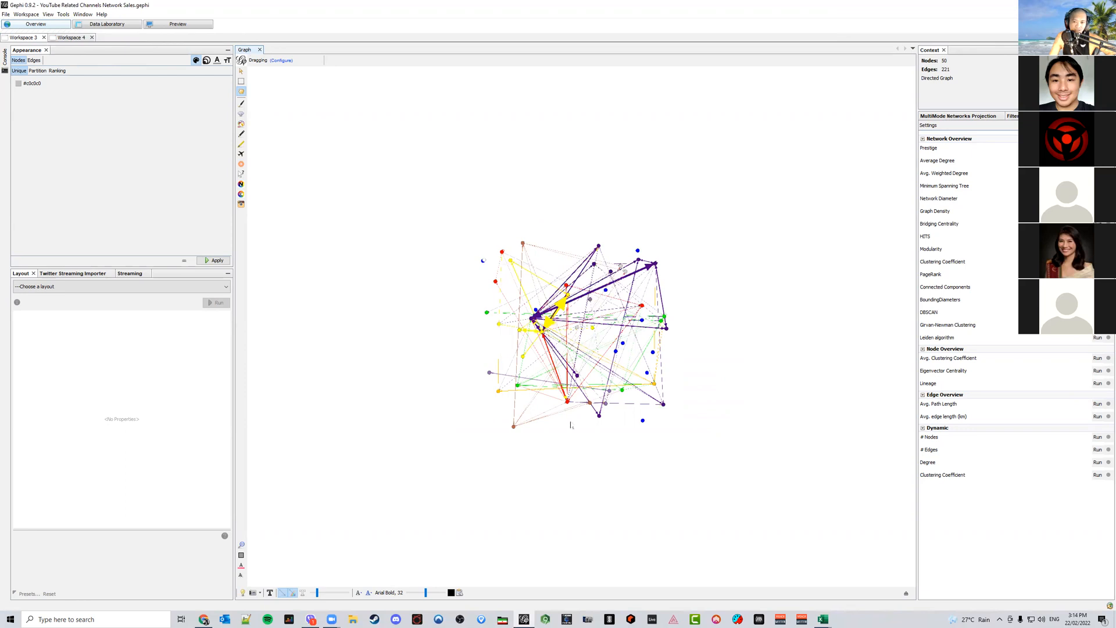
Open the graph's label display settings and turn on node labels
{"action": "left_click", "coordinate": [906, 593]}
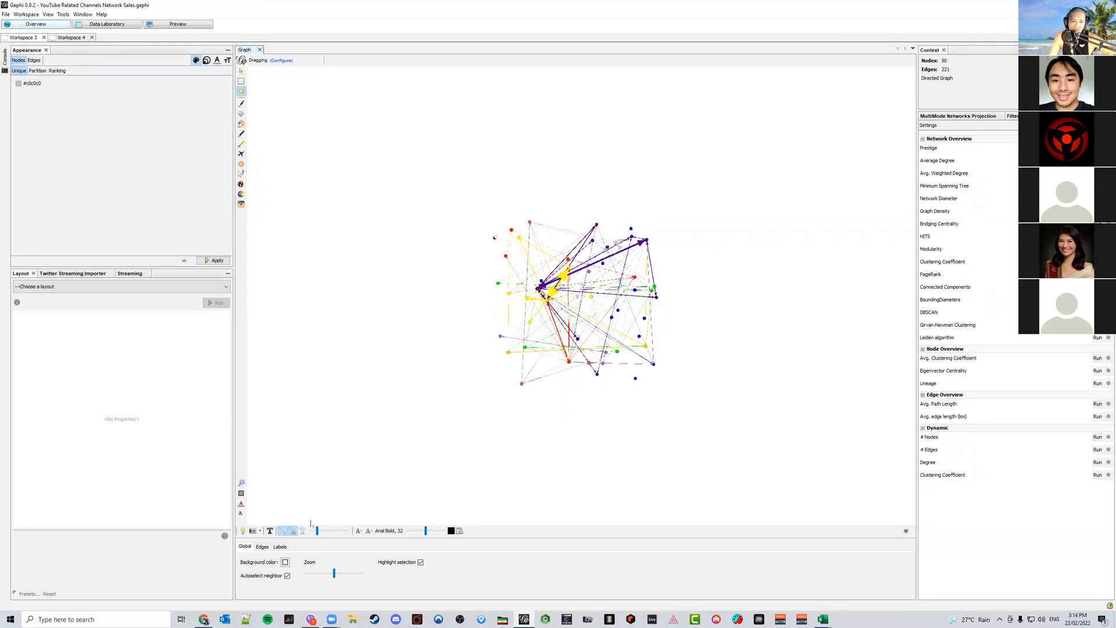
{"action": "left_click", "coordinate": [282, 548]}
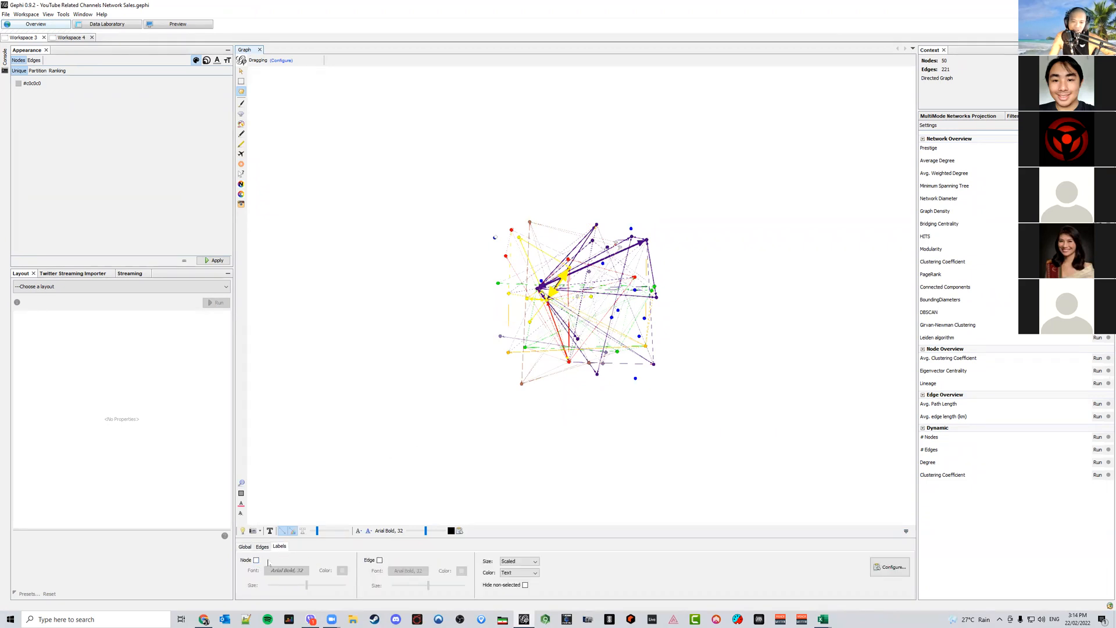
{"action": "left_click", "coordinate": [906, 532]}
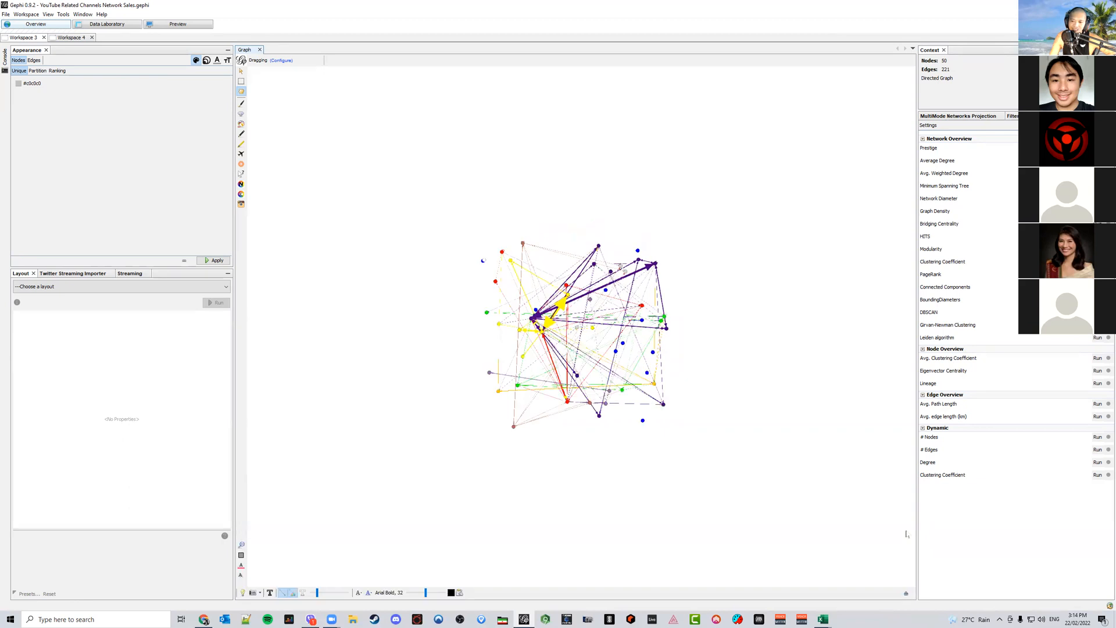
{"action": "left_click", "coordinate": [906, 594]}
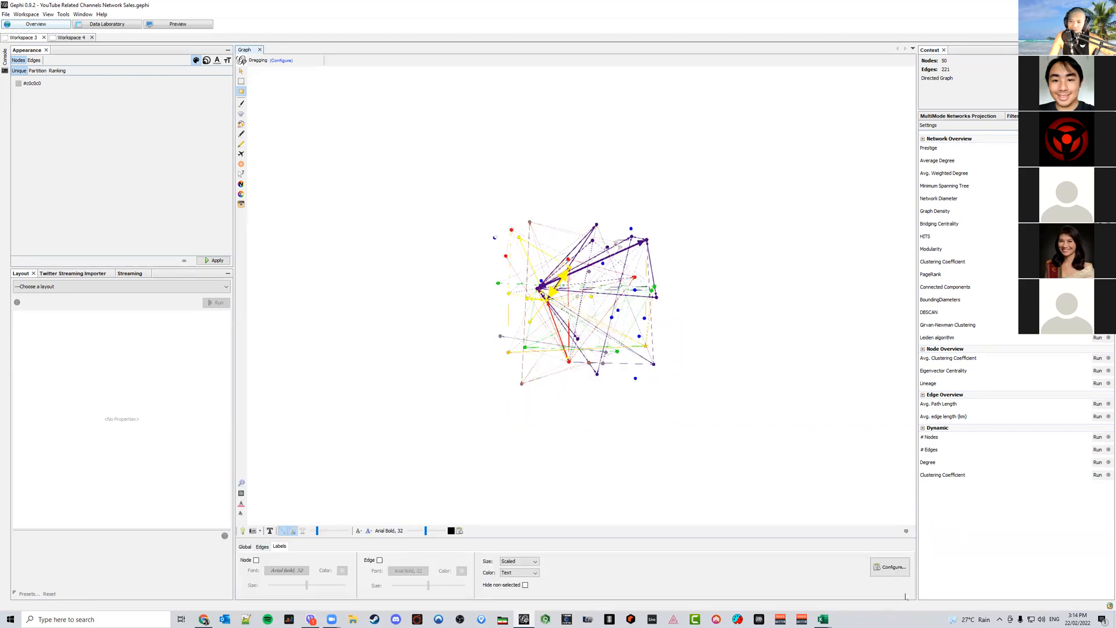
{"action": "left_click", "coordinate": [256, 561]}
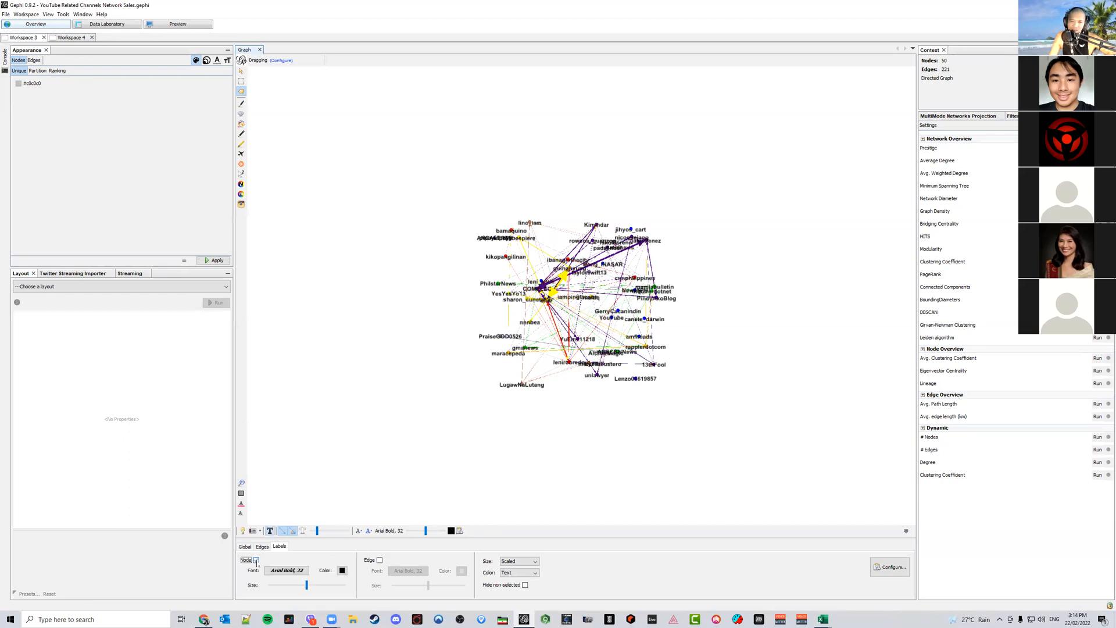
Set the node label font to Arial Regular, size 36
{"action": "left_click", "coordinate": [300, 571]}
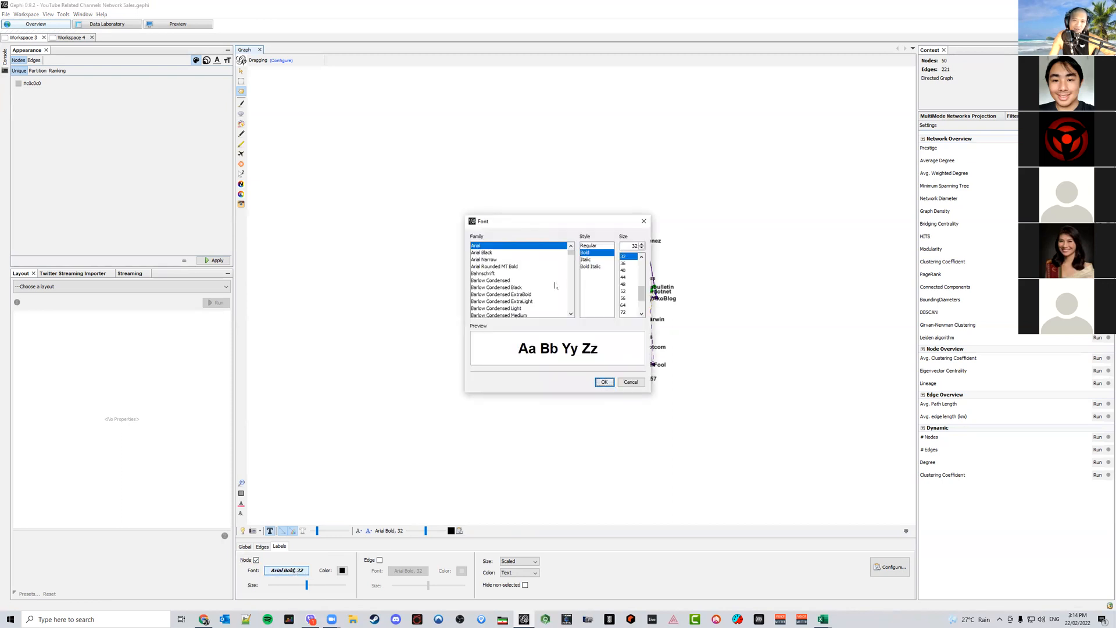
{"action": "left_click", "coordinate": [599, 248]}
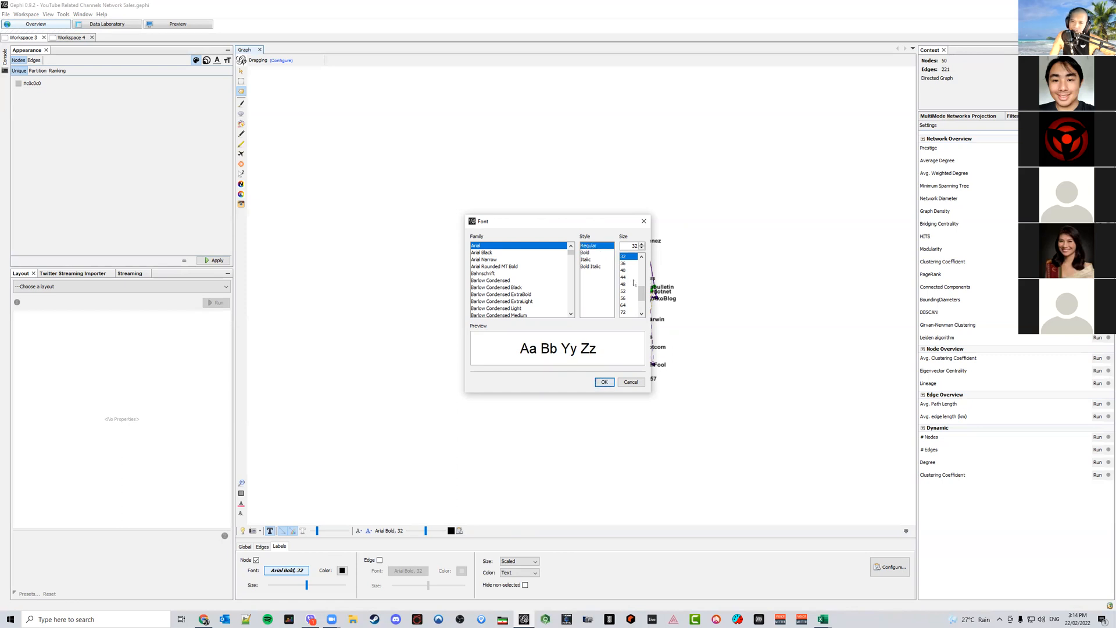
{"action": "left_click", "coordinate": [626, 270]}
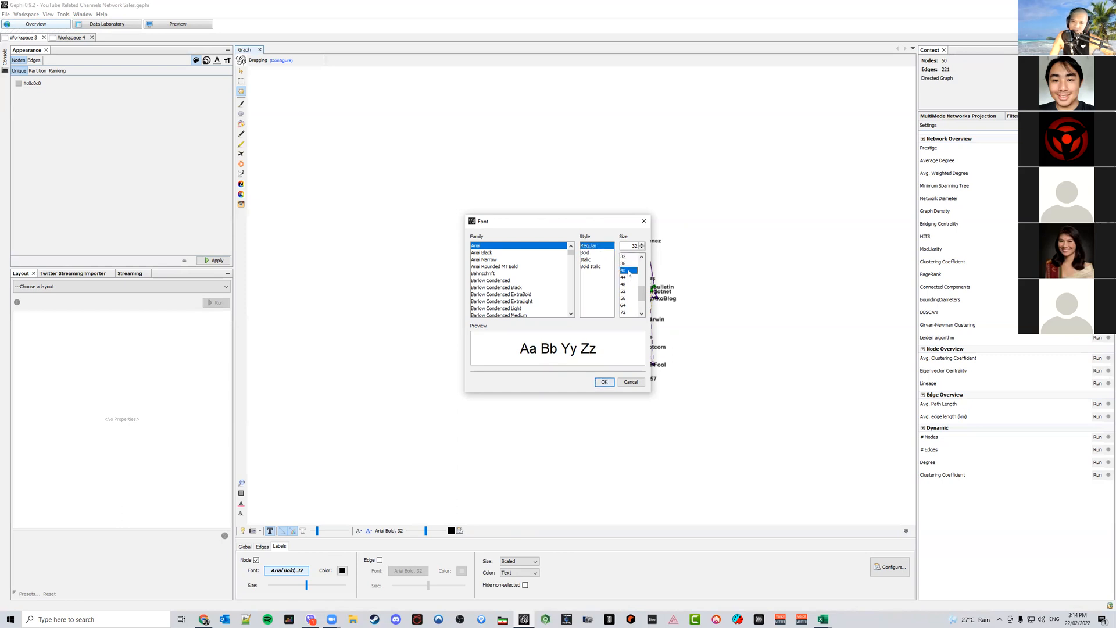
{"action": "left_click", "coordinate": [604, 383]}
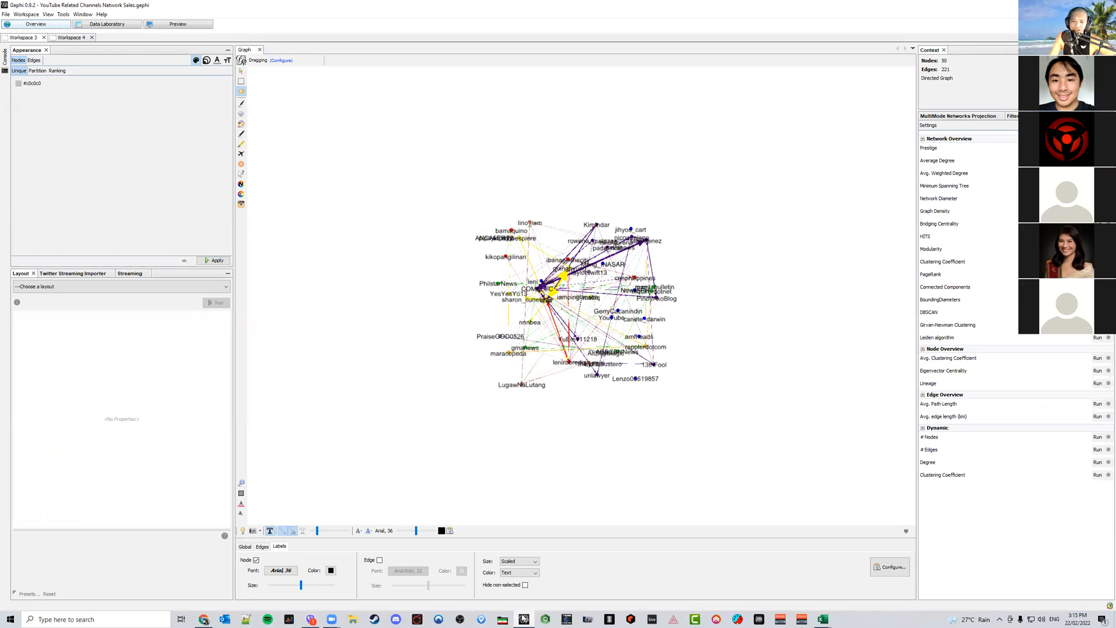
Run the Network Diameter statistic as a directed network and review the Graph Distance report before closing it
{"action": "left_click", "coordinate": [525, 618]}
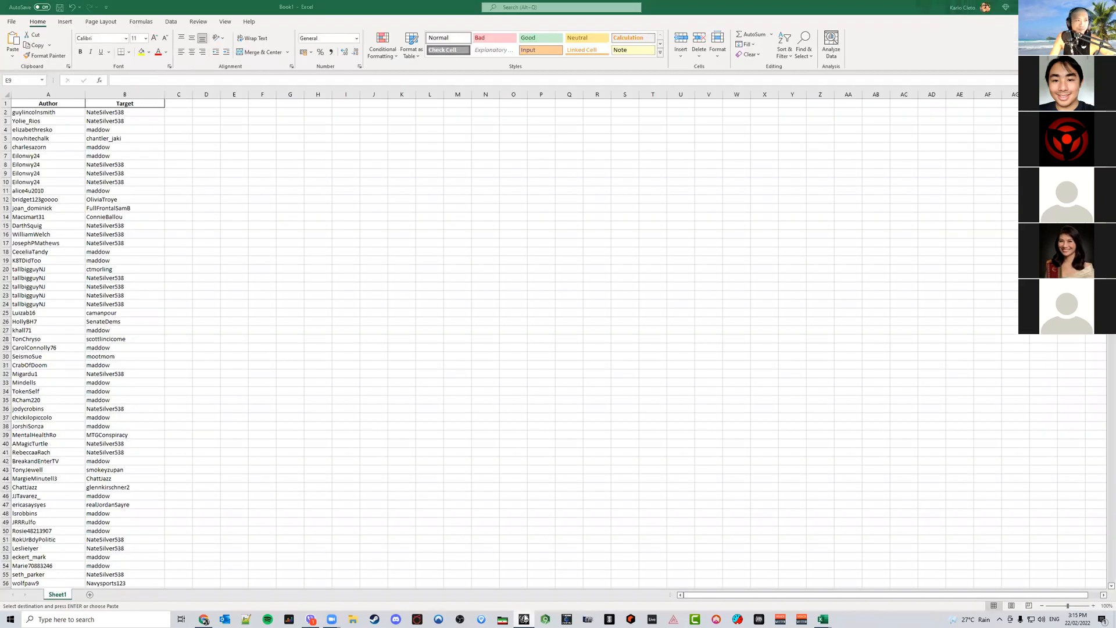
{"action": "left_click", "coordinate": [524, 619]}
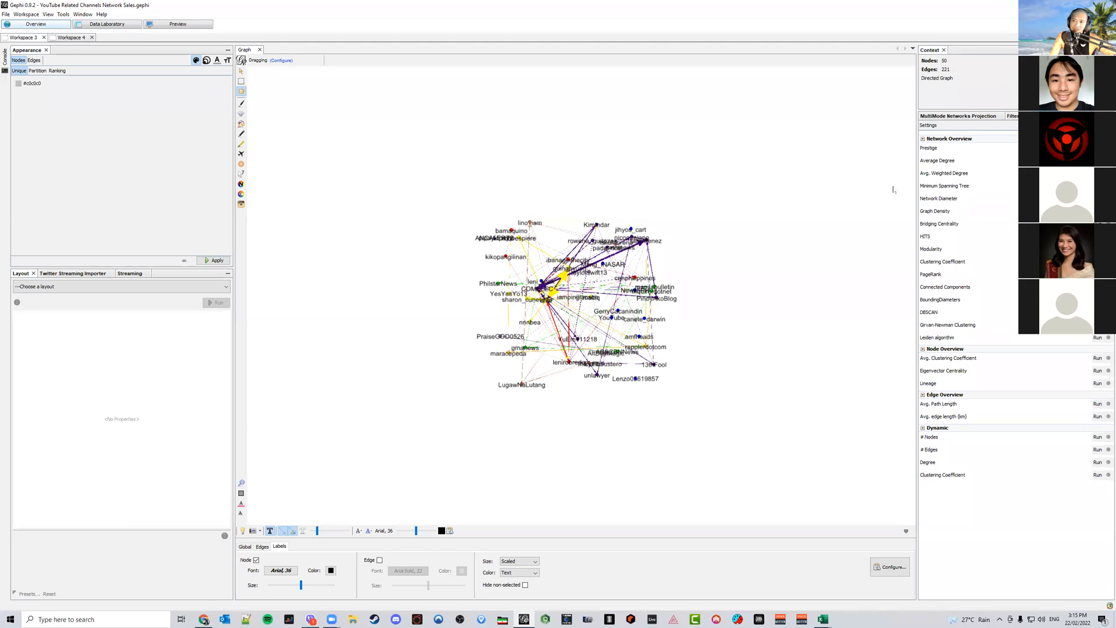
{"action": "left_click", "coordinate": [1098, 198]}
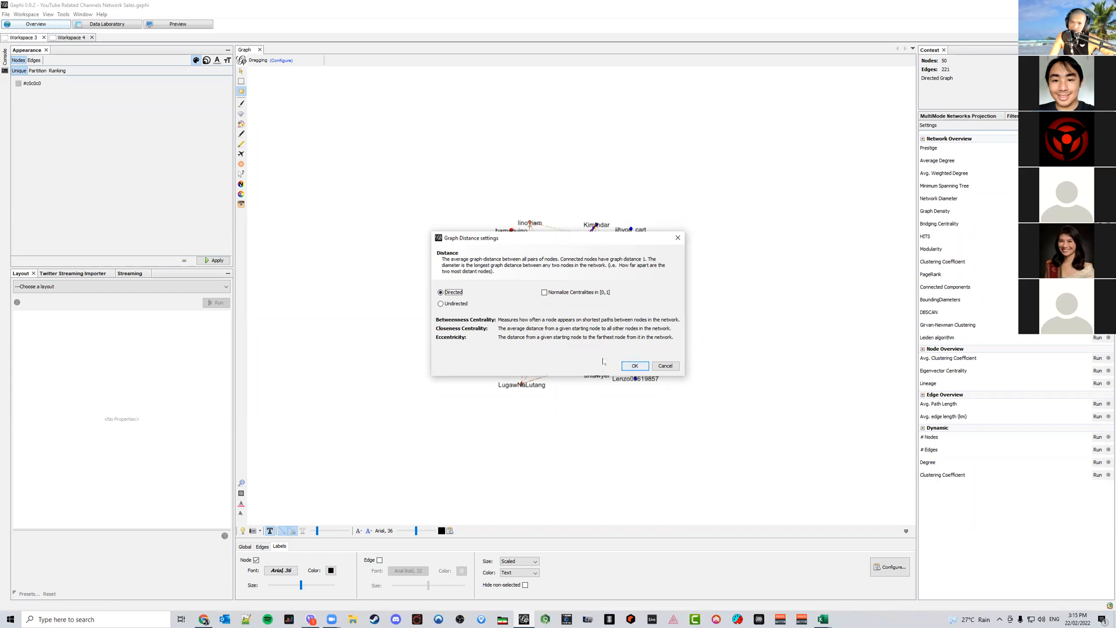
{"action": "left_click", "coordinate": [635, 365]}
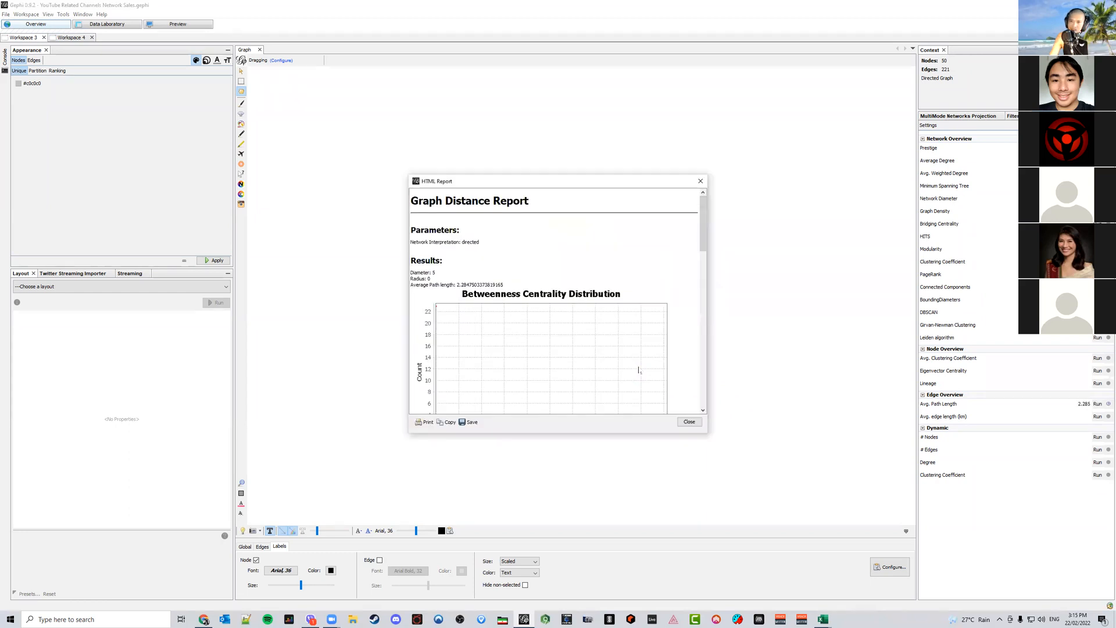
{"action": "left_click_drag", "start_coordinate": [703, 237], "coordinate": [678, 381]}
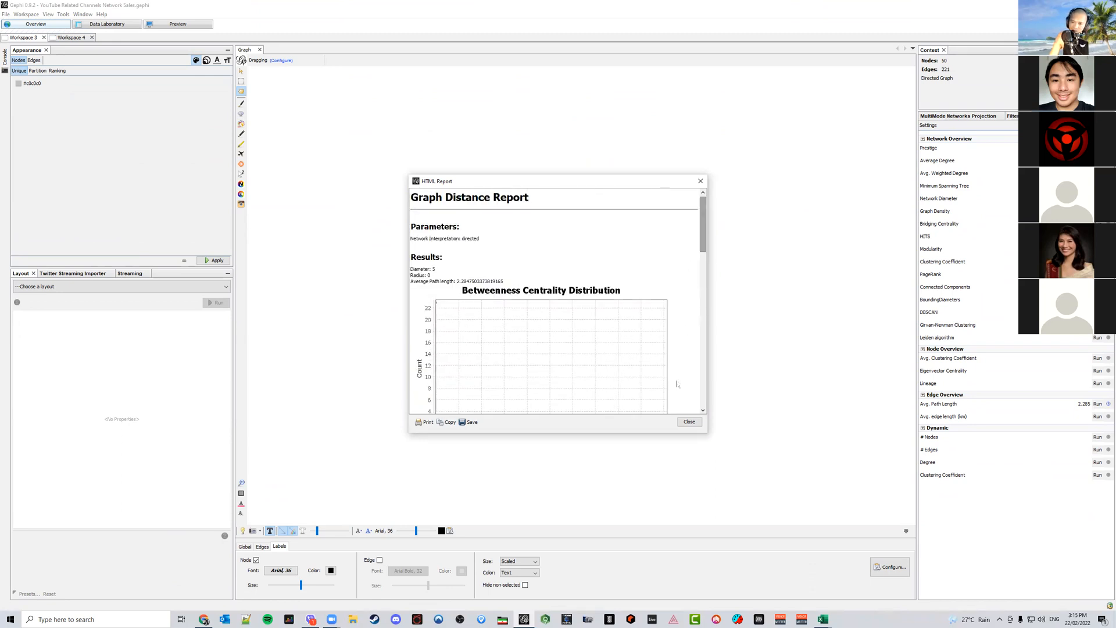
{"action": "left_click", "coordinate": [689, 422]}
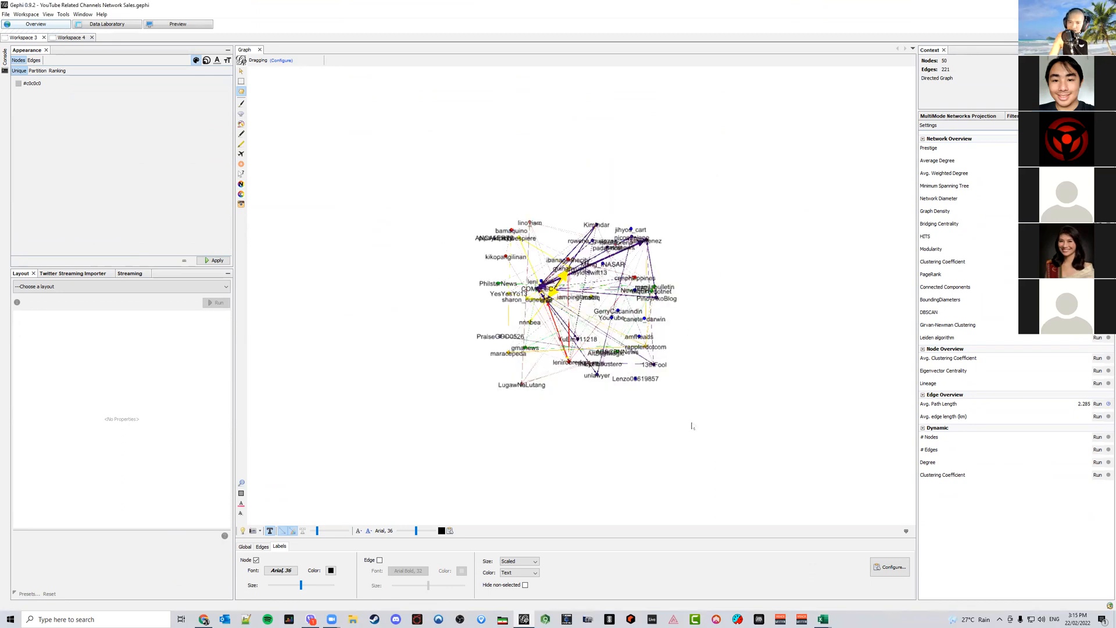
Examine the nodes table sorted in descending order by Betweenness Centrality and by Closeness Centrality
{"action": "left_click", "coordinate": [119, 26]}
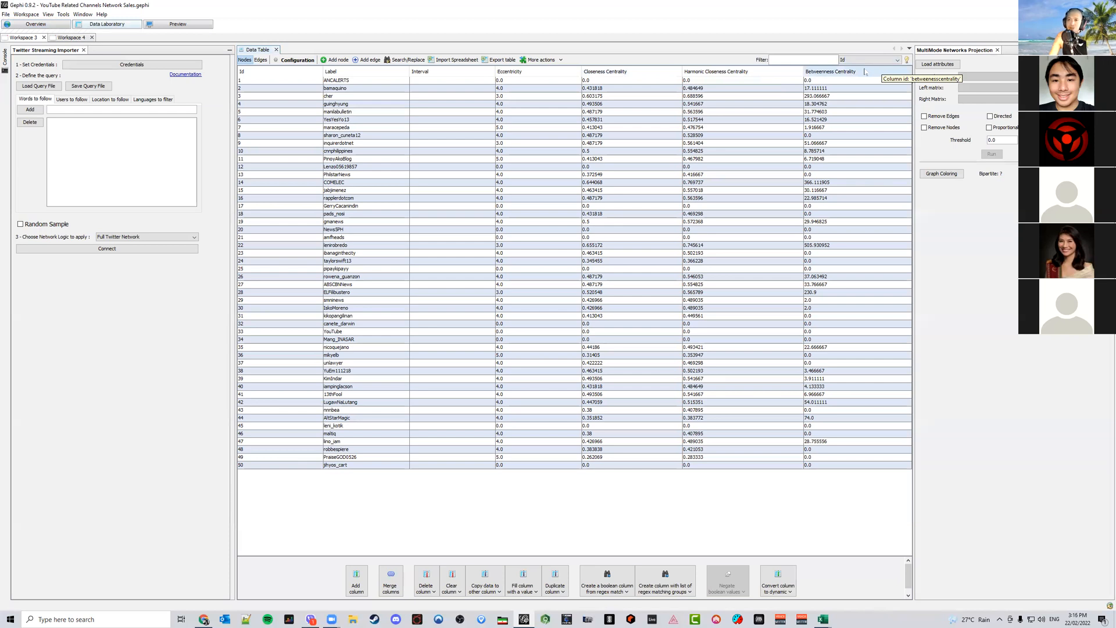
{"action": "left_click", "coordinate": [829, 72]}
{"action": "left_click", "coordinate": [827, 72]}
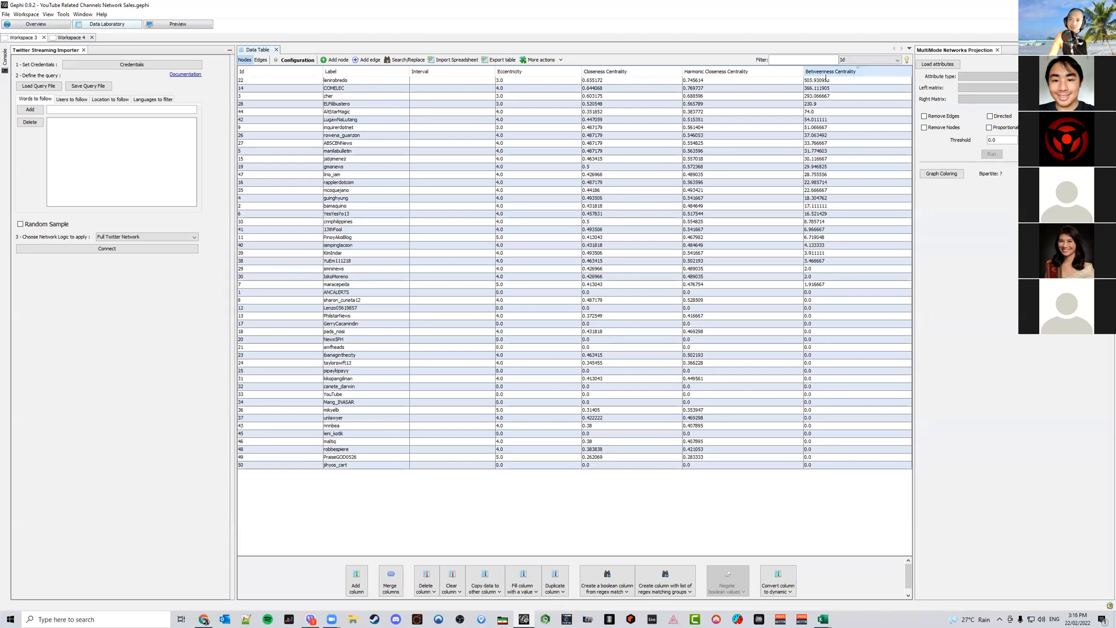
{"action": "left_click", "coordinate": [629, 71]}
{"action": "left_click", "coordinate": [629, 72]}
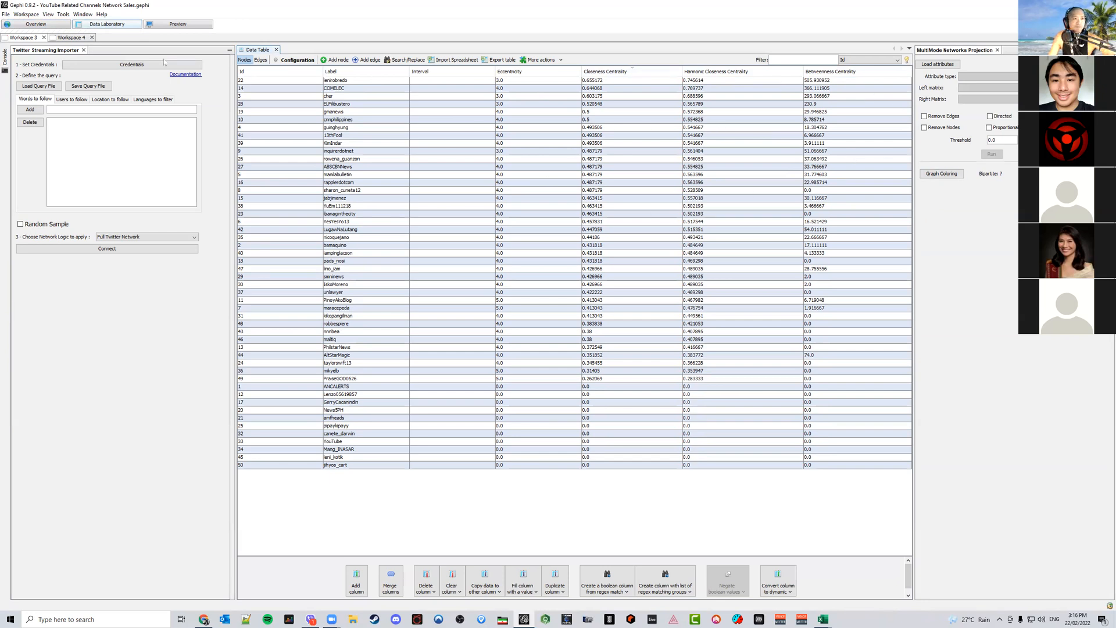
Run the Average Degree statistic and sort the nodes table by Degree in descending order
{"action": "left_click", "coordinate": [48, 25]}
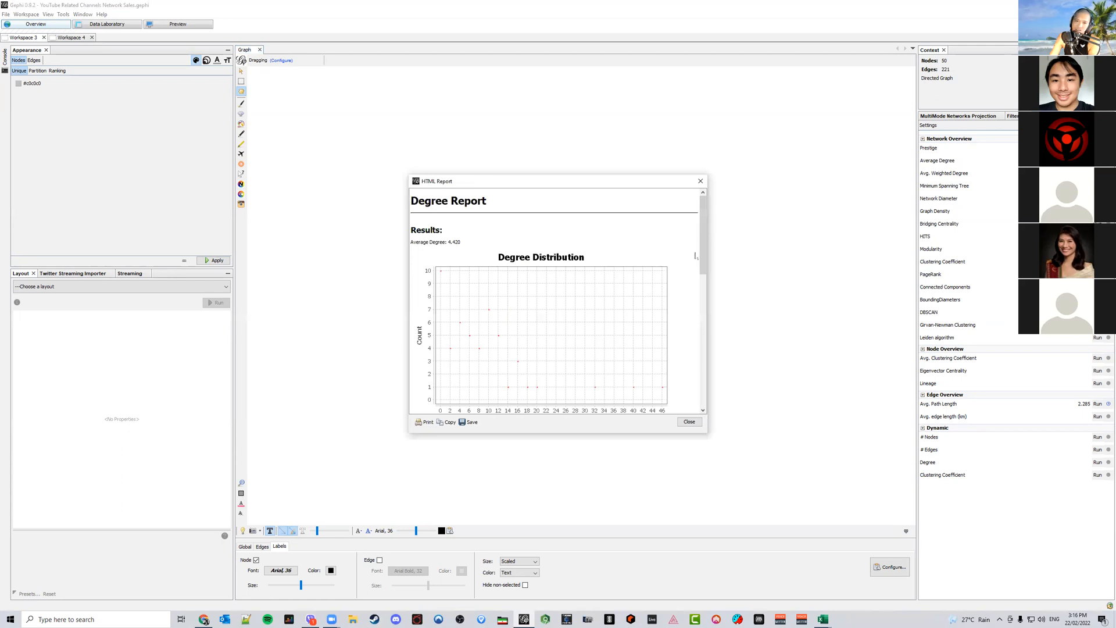
{"action": "left_click", "coordinate": [698, 422]}
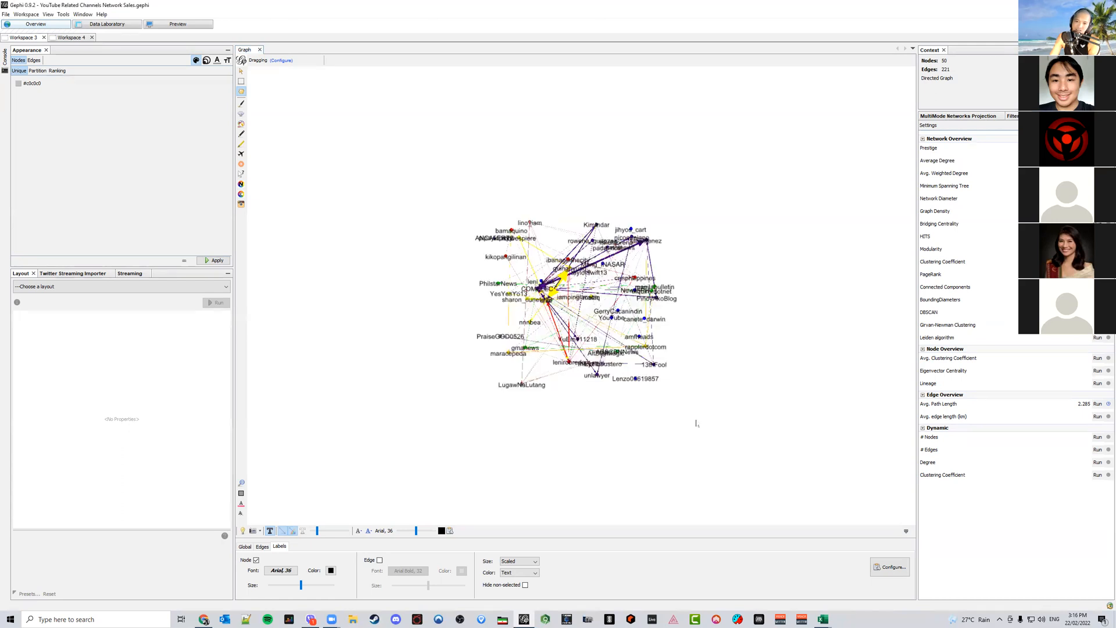
{"action": "left_click", "coordinate": [113, 26]}
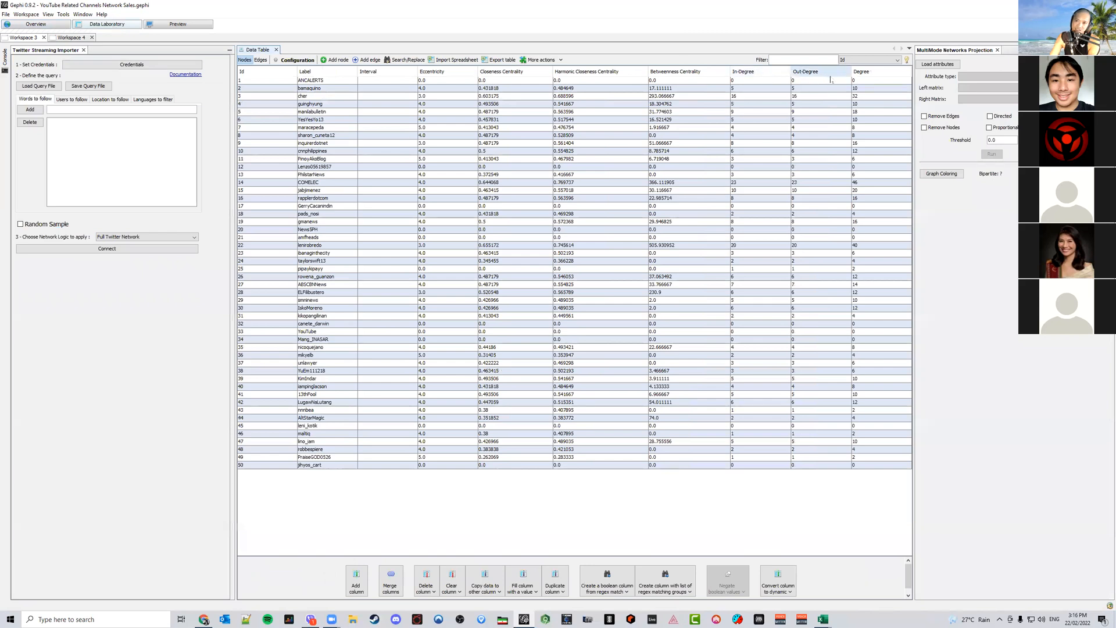
{"action": "left_click", "coordinate": [881, 72]}
{"action": "left_click", "coordinate": [881, 73]}
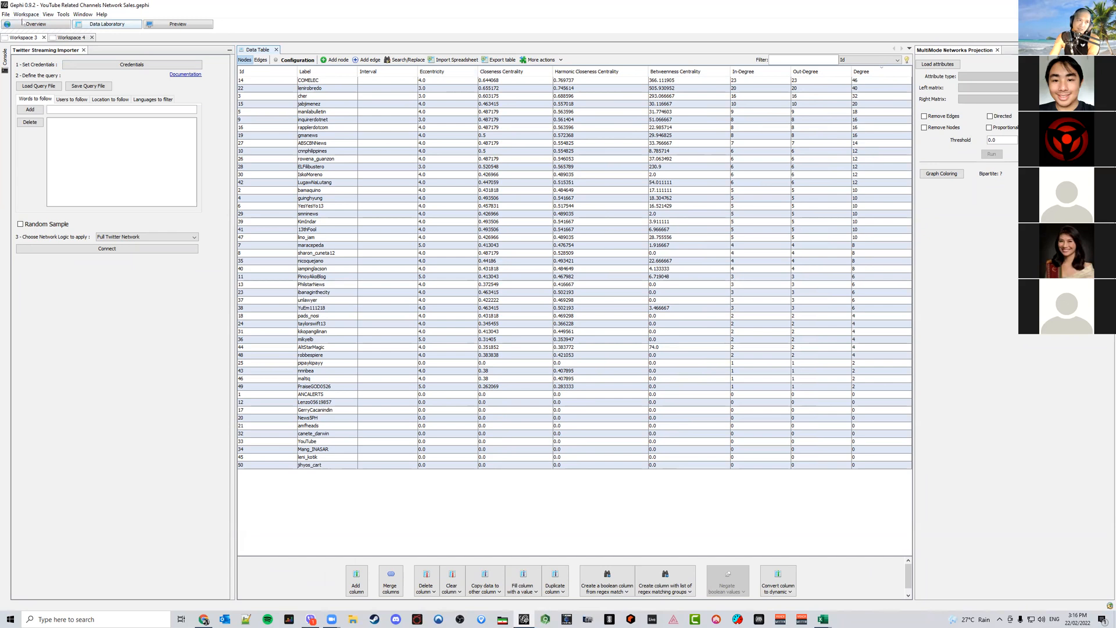
Run the Modularity statistic with Randomize and Use weights enabled at resolution 1.0, and review its report
{"action": "left_click", "coordinate": [36, 24]}
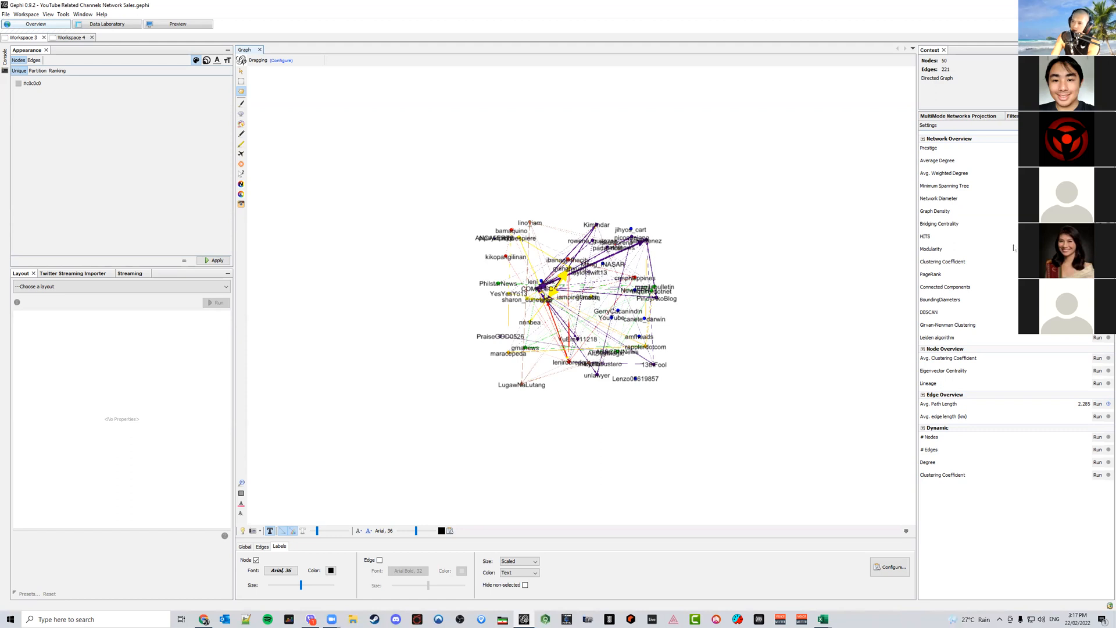
{"action": "left_click", "coordinate": [1098, 249]}
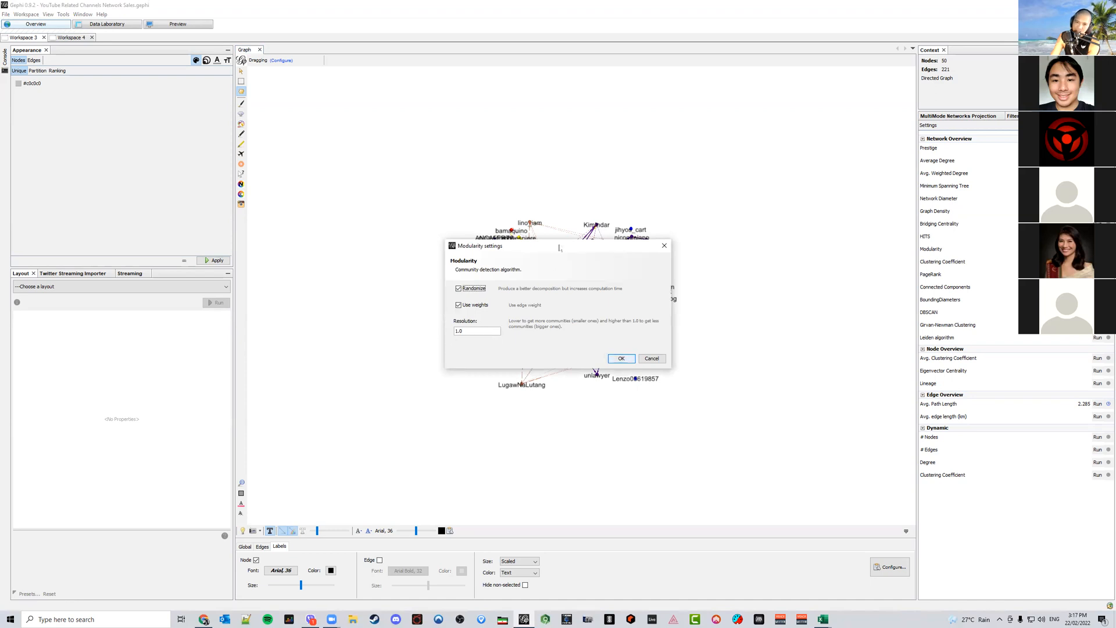
{"action": "left_click_drag", "start_coordinate": [563, 244], "coordinate": [710, 180]}
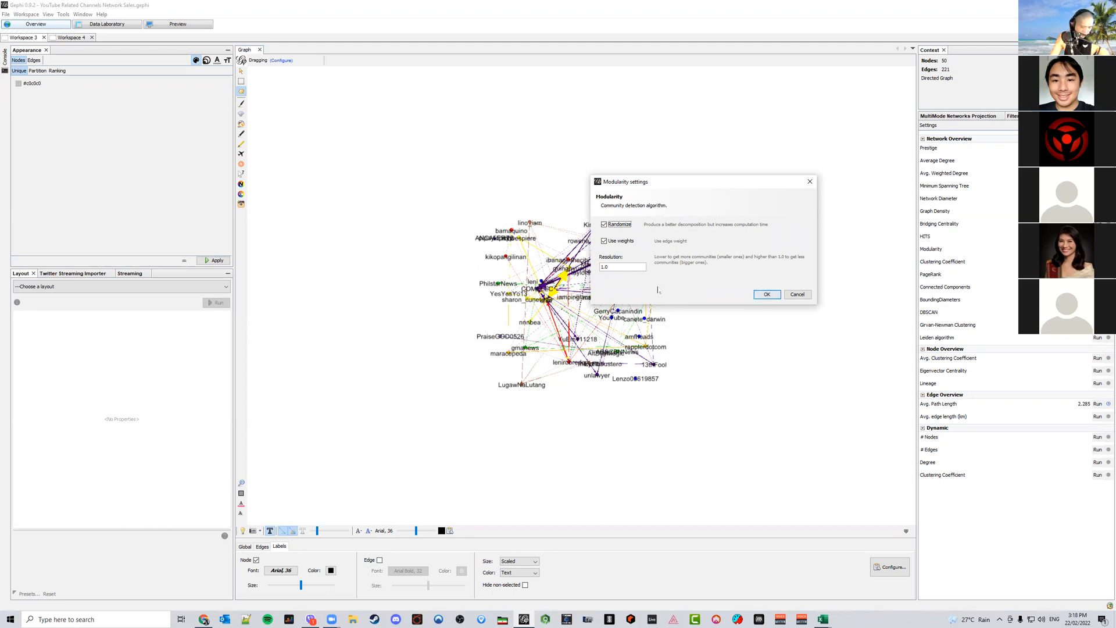
{"action": "left_click", "coordinate": [764, 295]}
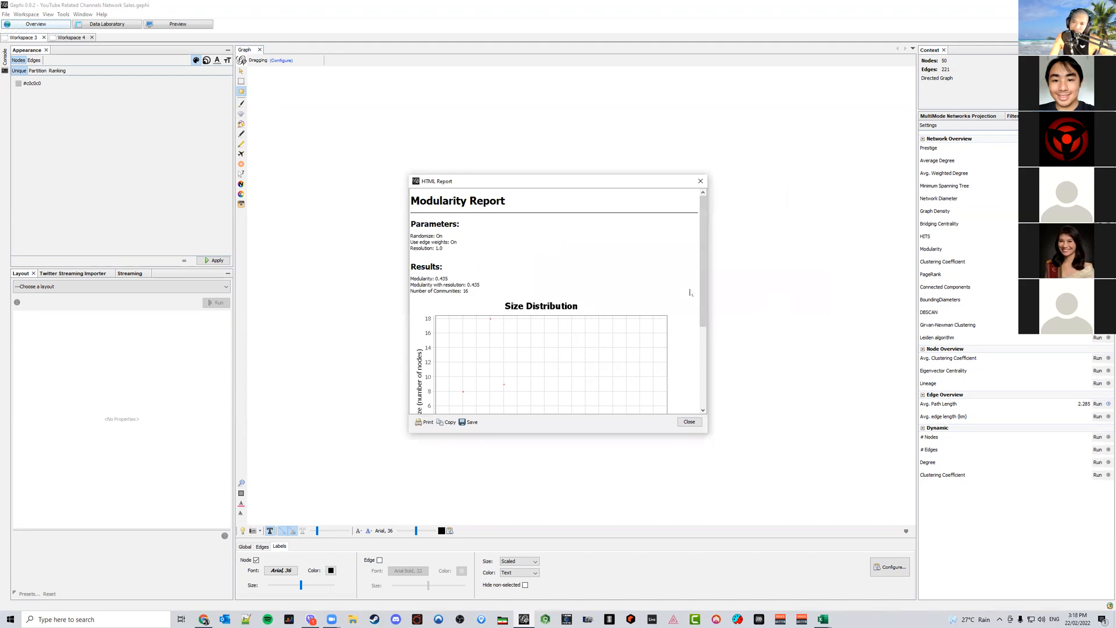
{"action": "mouse_move", "coordinate": [703, 278]}
{"action": "left_mouse_down"}
{"action": "mouse_move", "coordinate": [703, 342]}
{"action": "mouse_move", "coordinate": [709, 288]}
{"action": "left_mouse_up"}
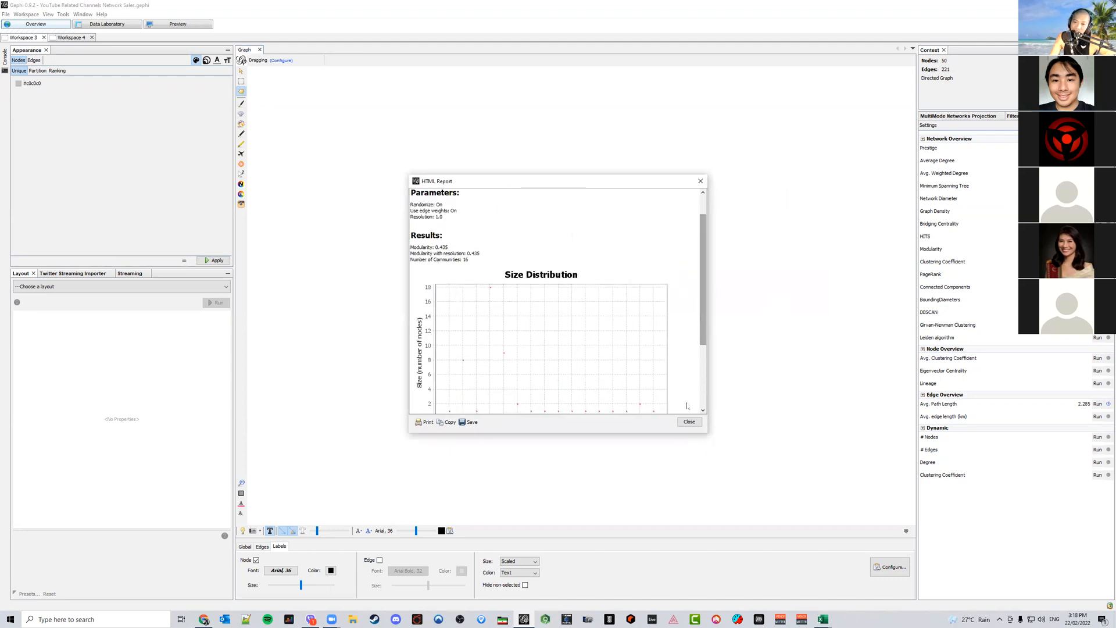
{"action": "left_click", "coordinate": [689, 423]}
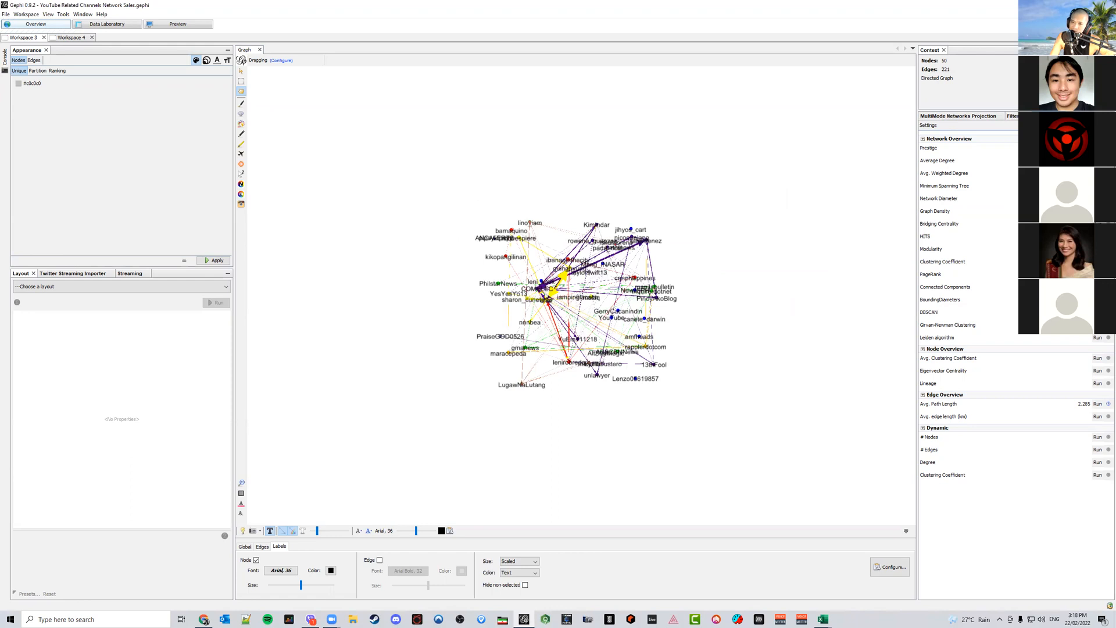
Rerun the Modularity statistic with the resolution set to 0.6 and review its report
{"action": "left_click", "coordinate": [1098, 248]}
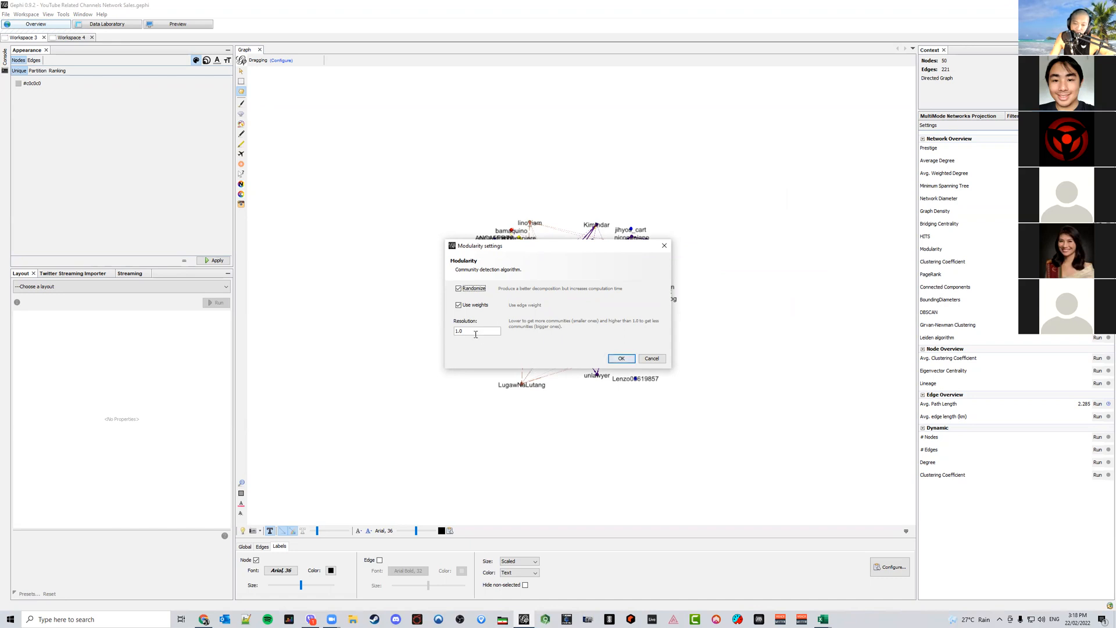
{"action": "left_click_drag", "start_coordinate": [475, 333], "coordinate": [453, 332]}
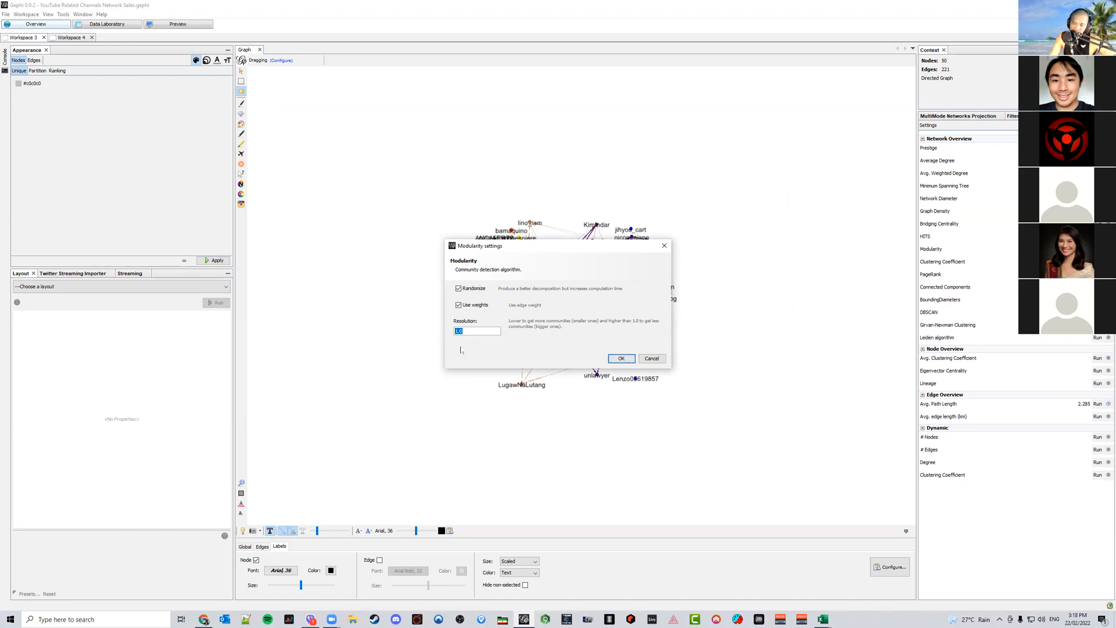
{"action": "type", "text": "0.6"}
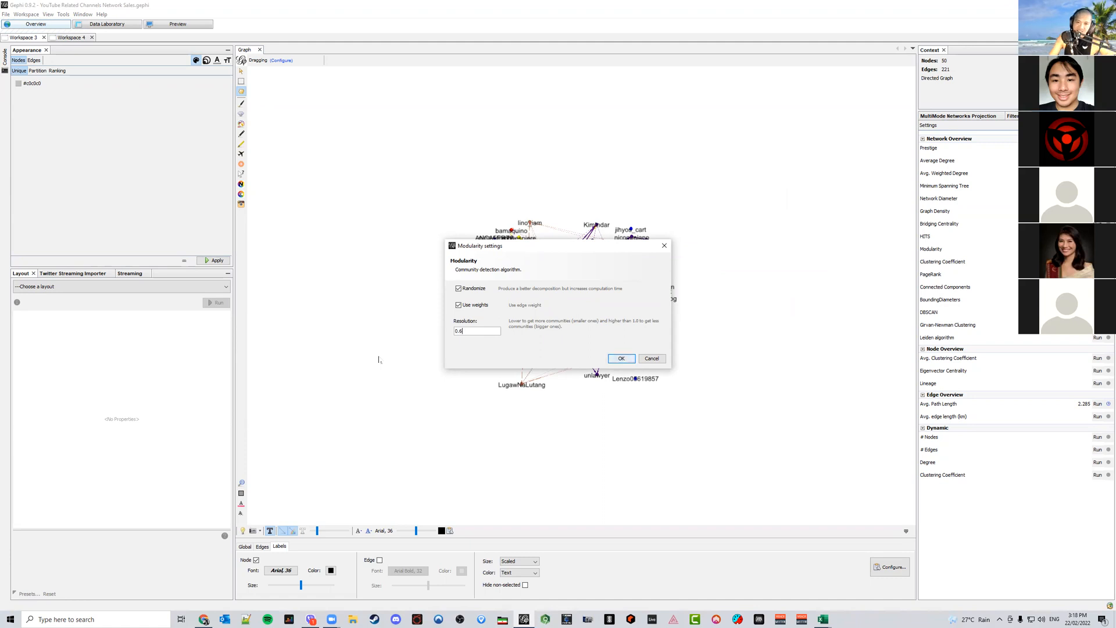
{"action": "key", "text": "Return"}
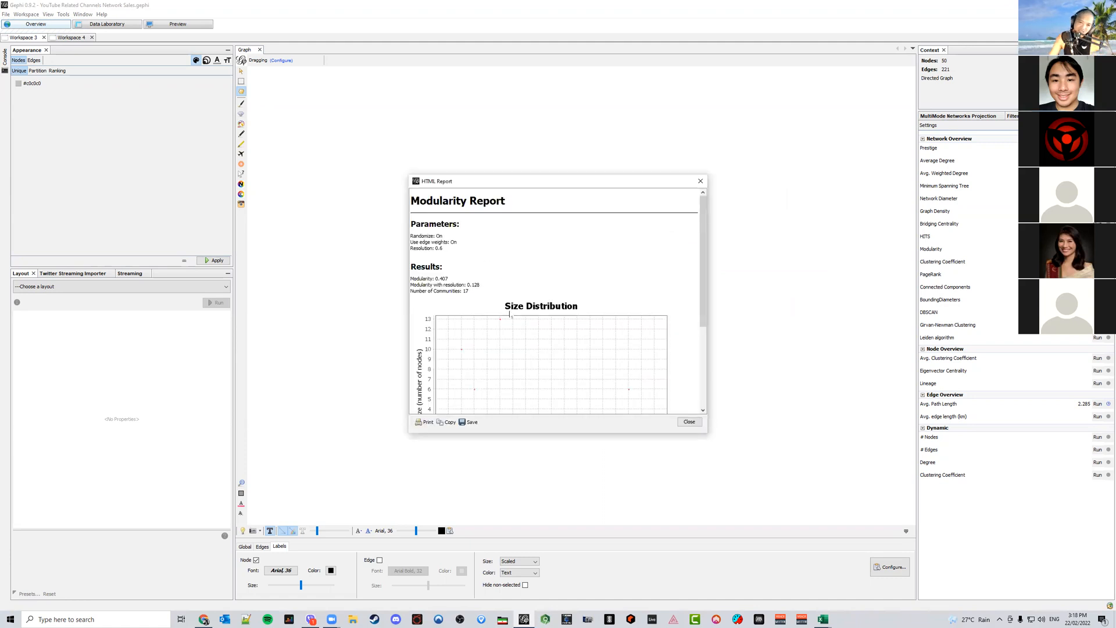
{"action": "left_click", "coordinate": [689, 422]}
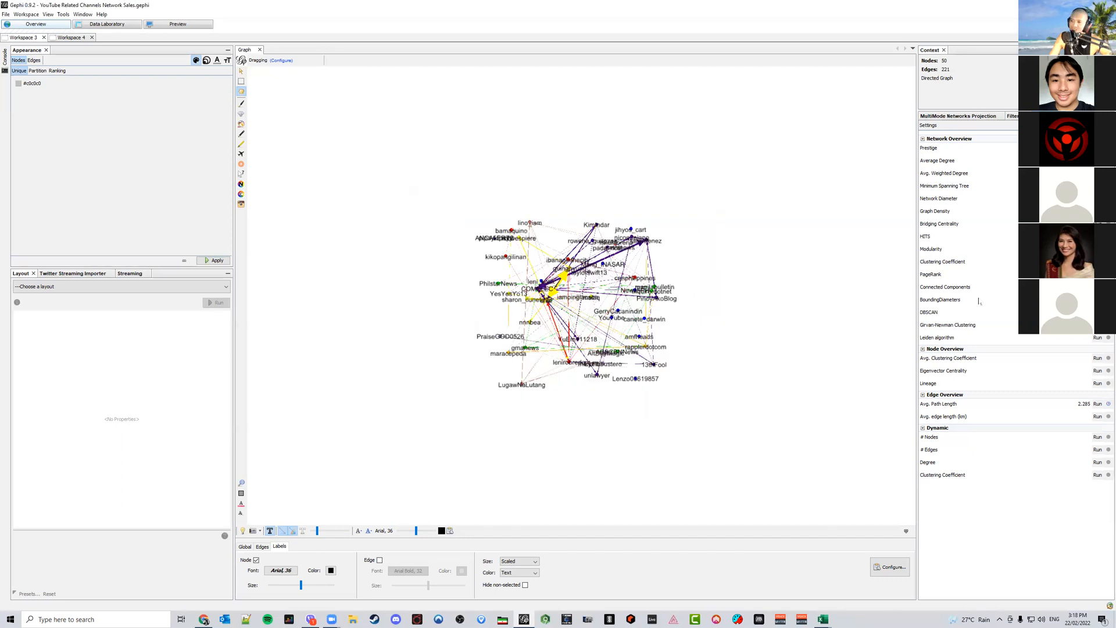
{"action": "left_click", "coordinate": [1109, 248]}
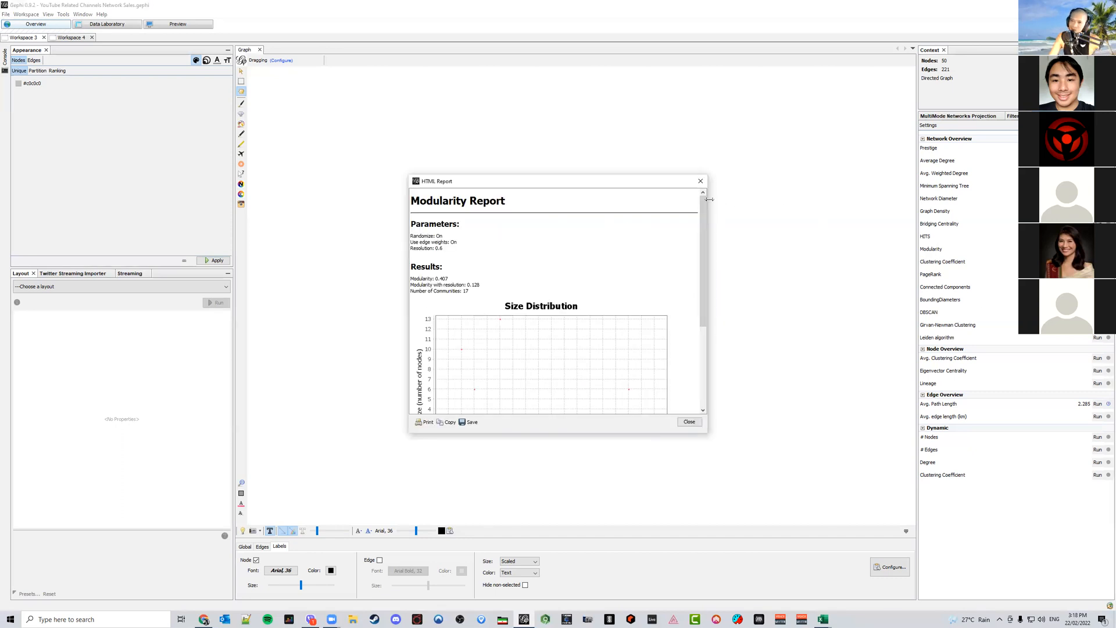
{"action": "left_click", "coordinate": [701, 181]}
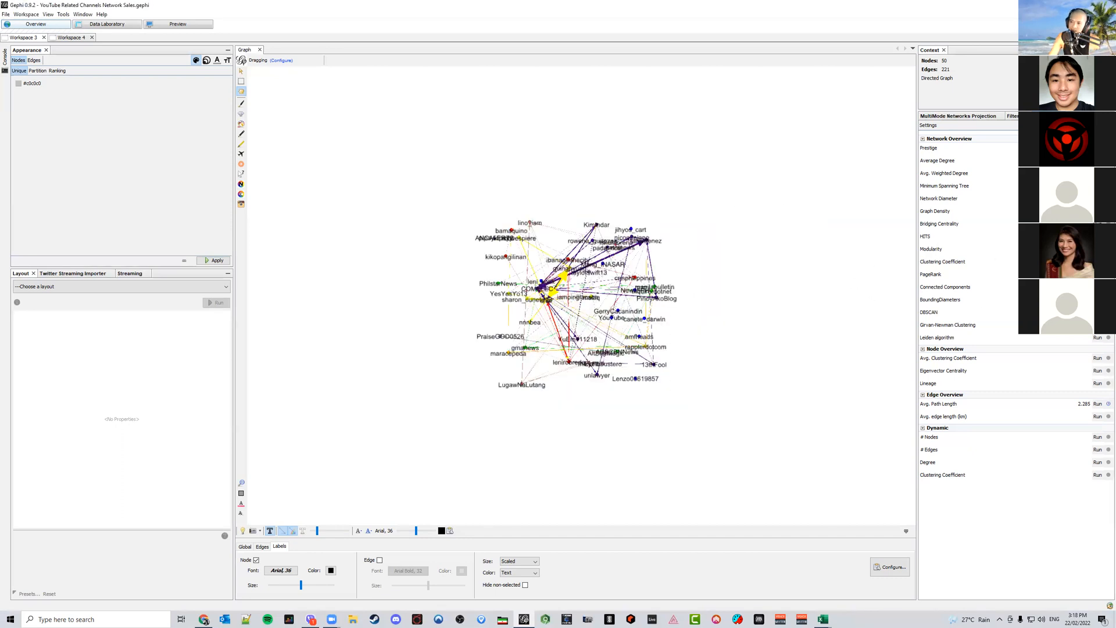
Run the Modularity statistic again at resolution 2.0, review the report and close it
{"action": "left_click", "coordinate": [1098, 249]}
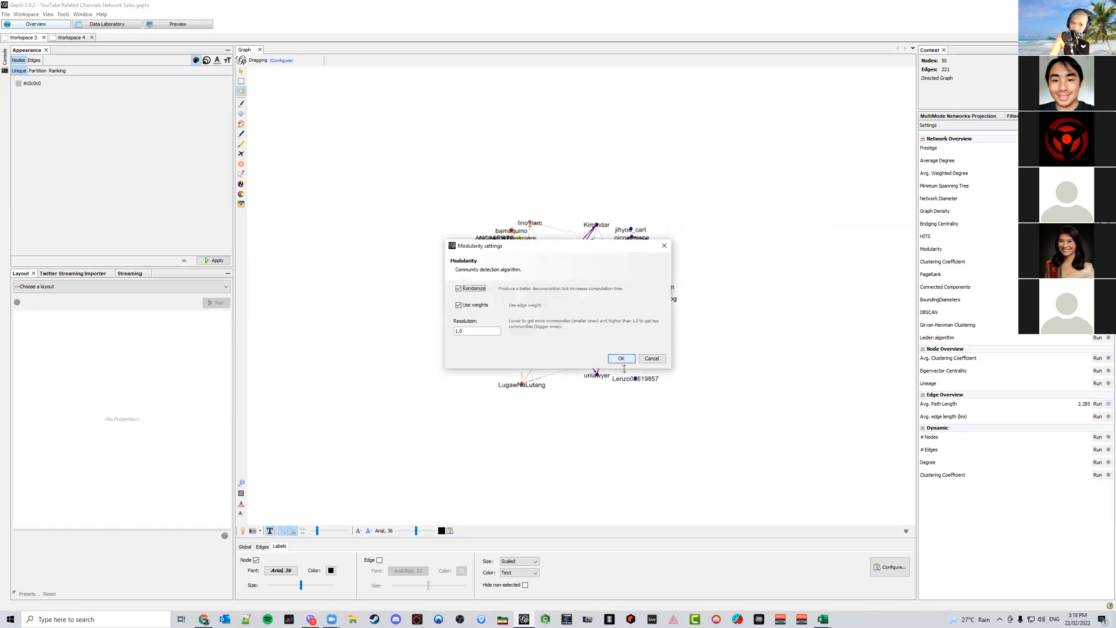
{"action": "left_click_drag", "start_coordinate": [469, 331], "coordinate": [420, 325]}
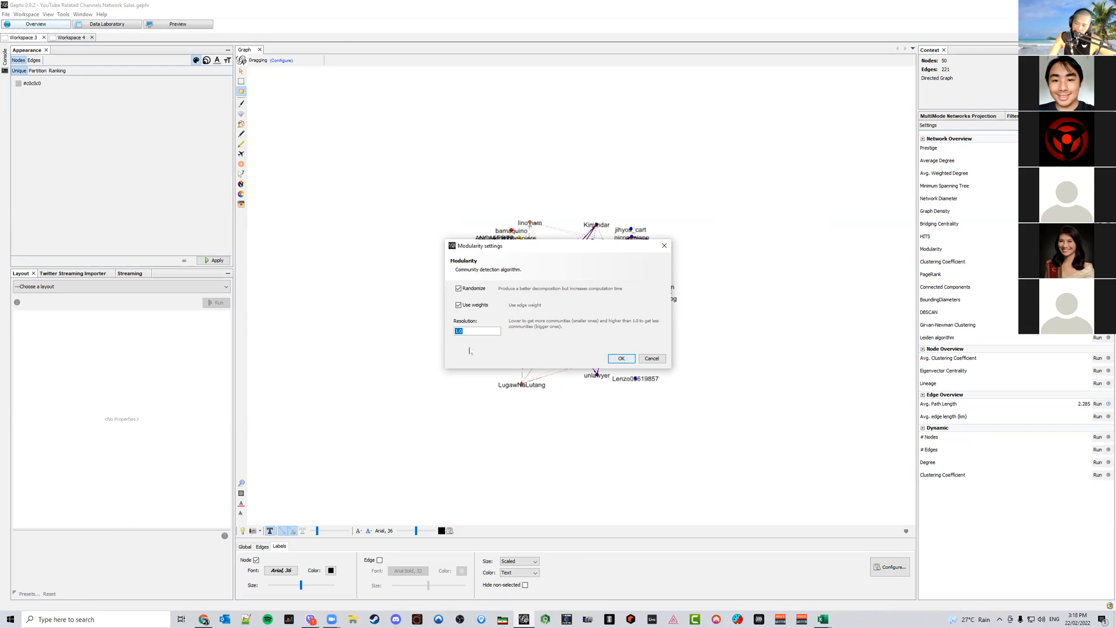
{"action": "key", "text": "Return"}
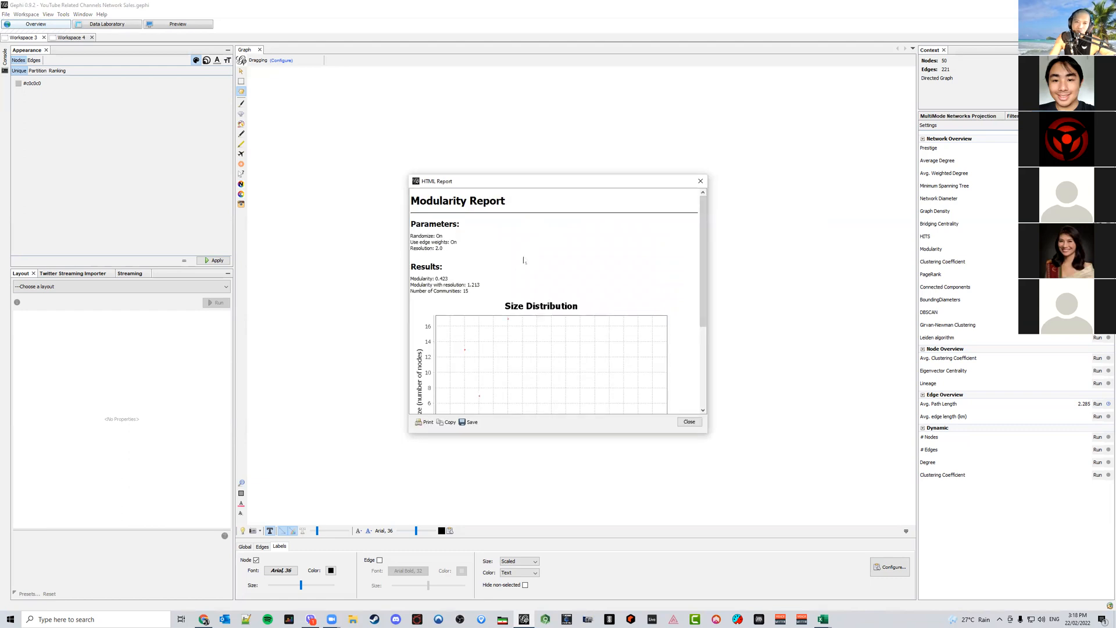
{"action": "left_click", "coordinate": [701, 181]}
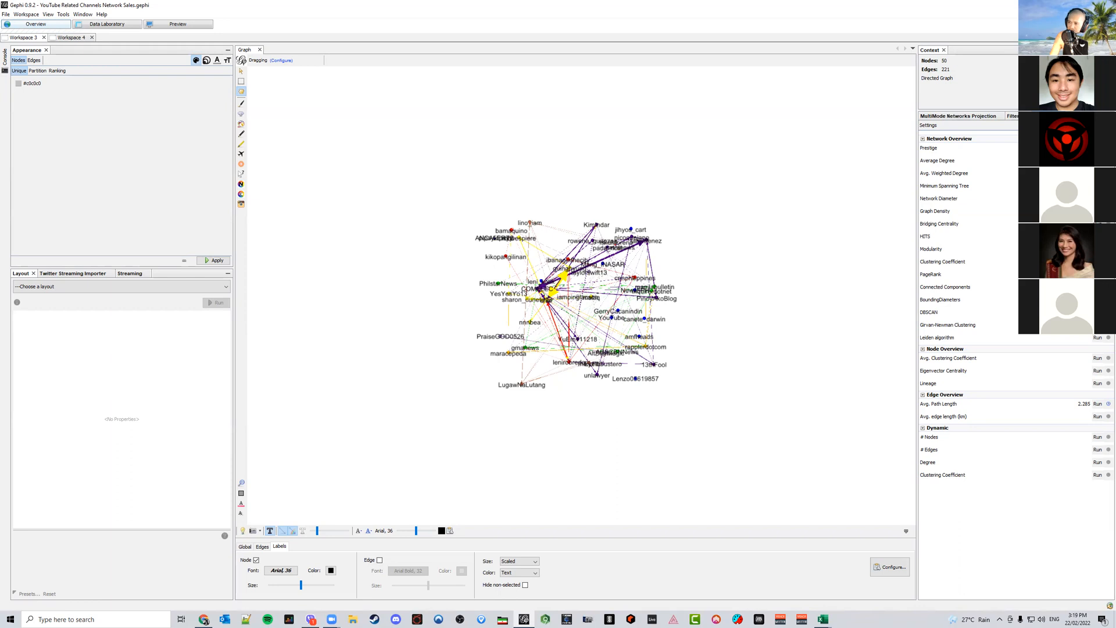
Run the HITS statistic as a directed network with epsilon 1.0E-4, and sort the nodes table by Hub in descending order
{"action": "left_click", "coordinate": [1098, 237]}
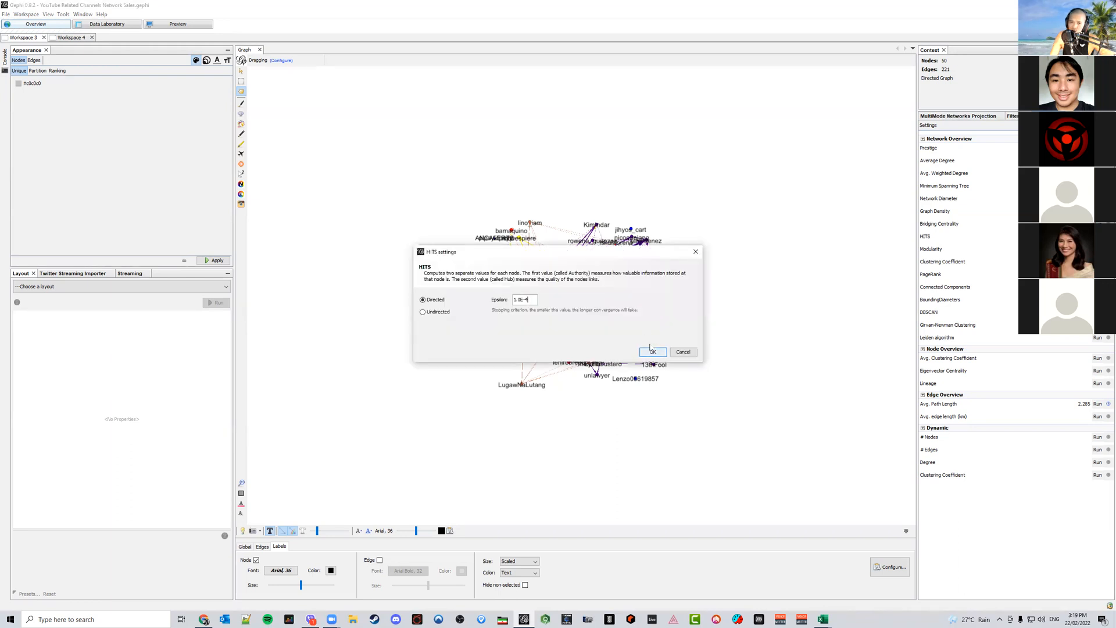
{"action": "left_click", "coordinate": [654, 352]}
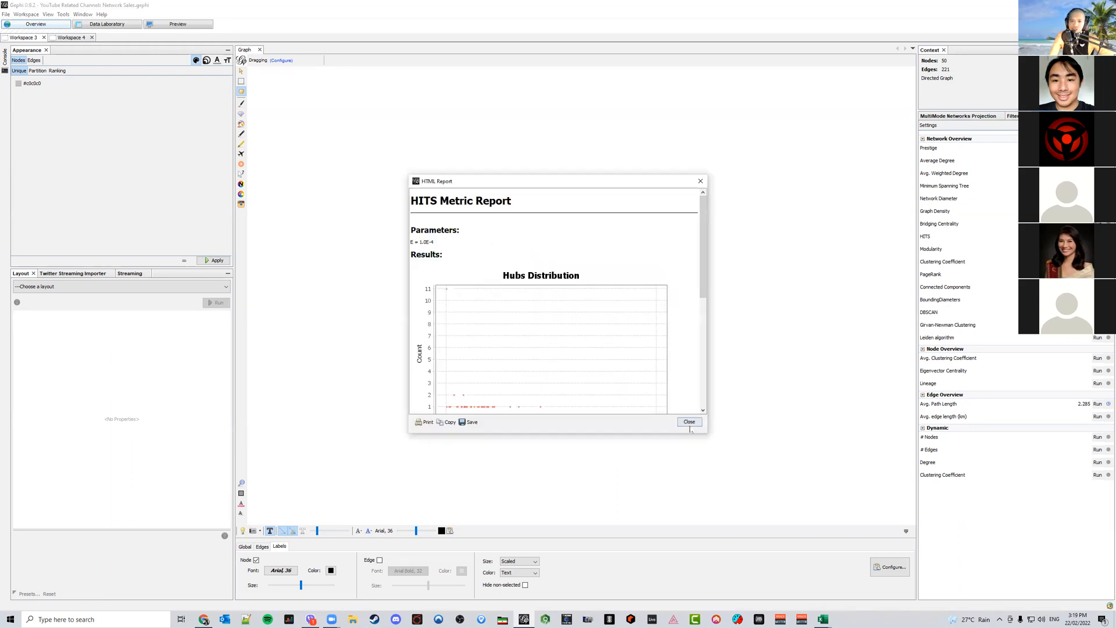
{"action": "left_click", "coordinate": [690, 423]}
{"action": "left_click", "coordinate": [107, 24]}
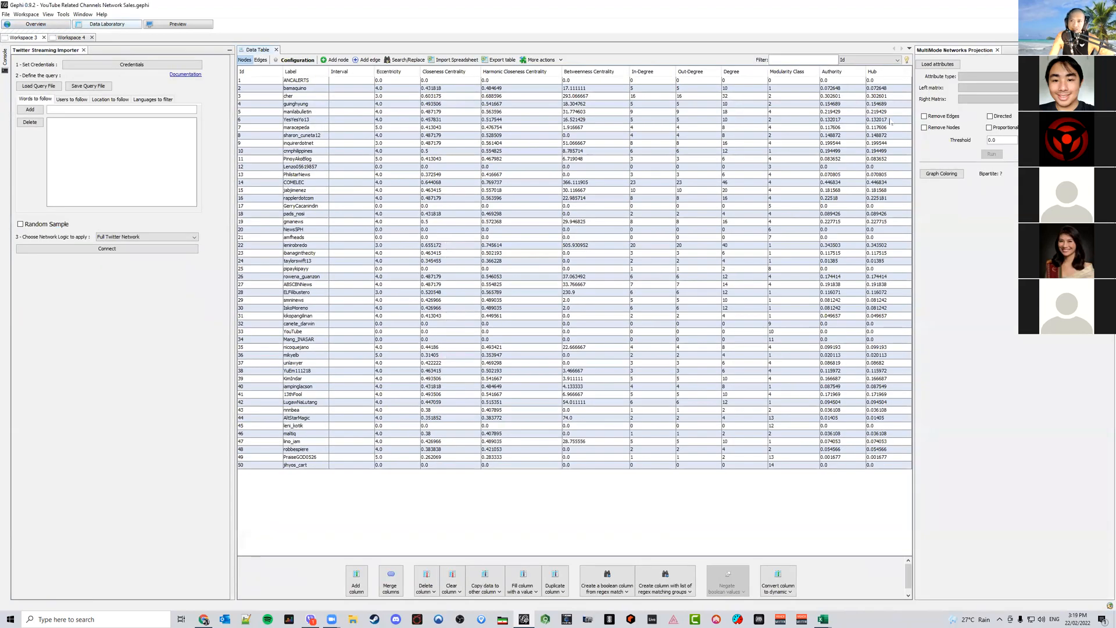
{"action": "left_click", "coordinate": [879, 71]}
{"action": "left_click", "coordinate": [880, 72]}
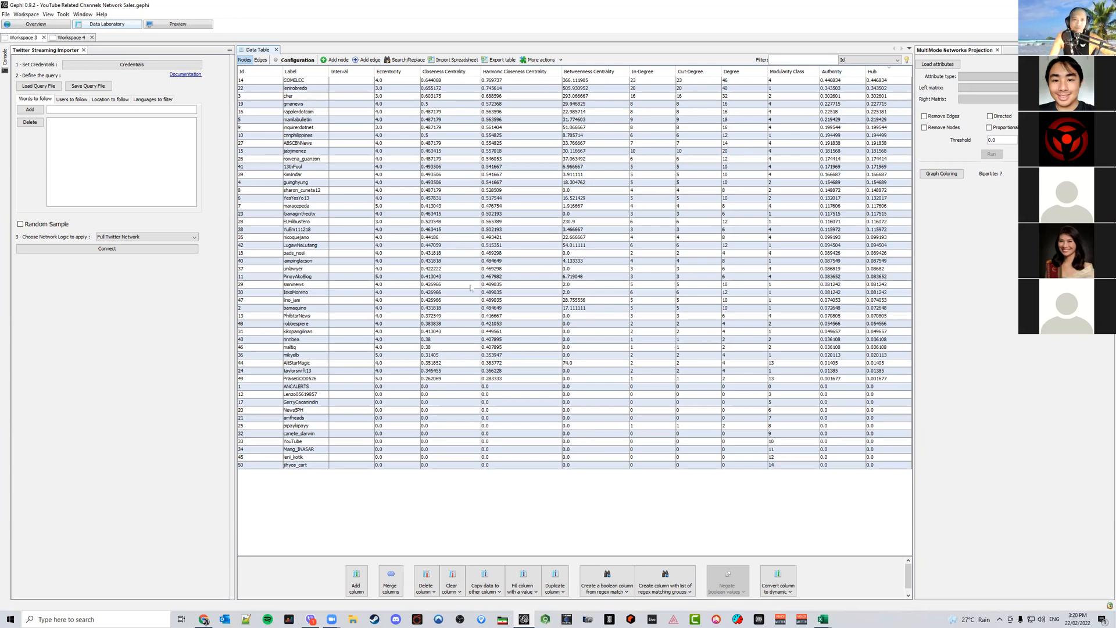
Run the PageRank statistic as a directed network with probability 0.85 and epsilon 0.001, without edge weights, and close its report
{"action": "left_click", "coordinate": [36, 24]}
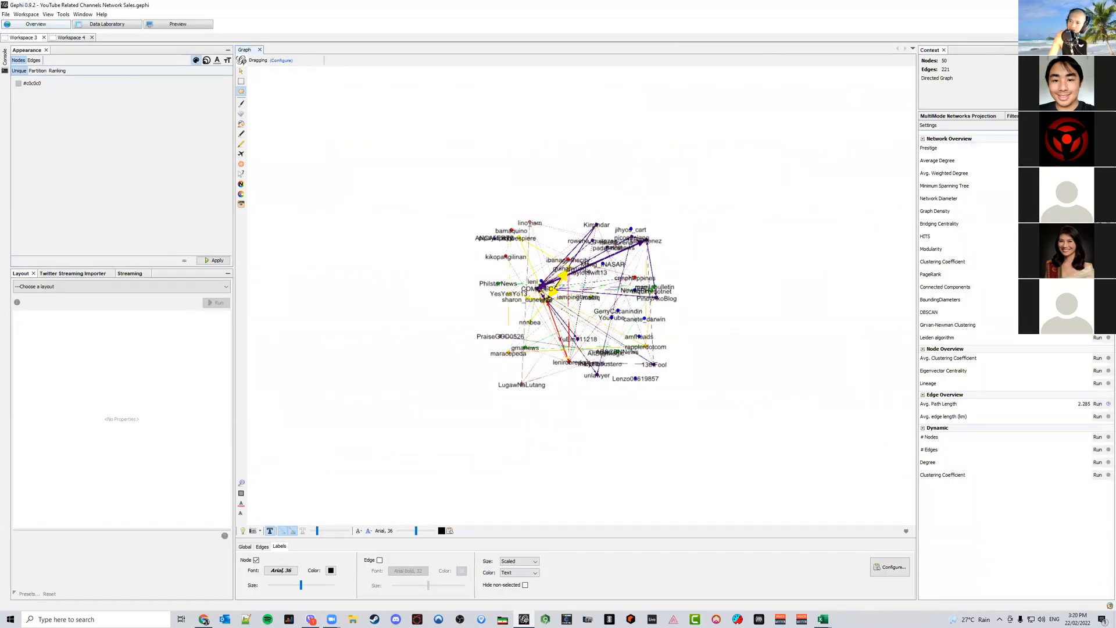
{"action": "left_click", "coordinate": [1098, 275]}
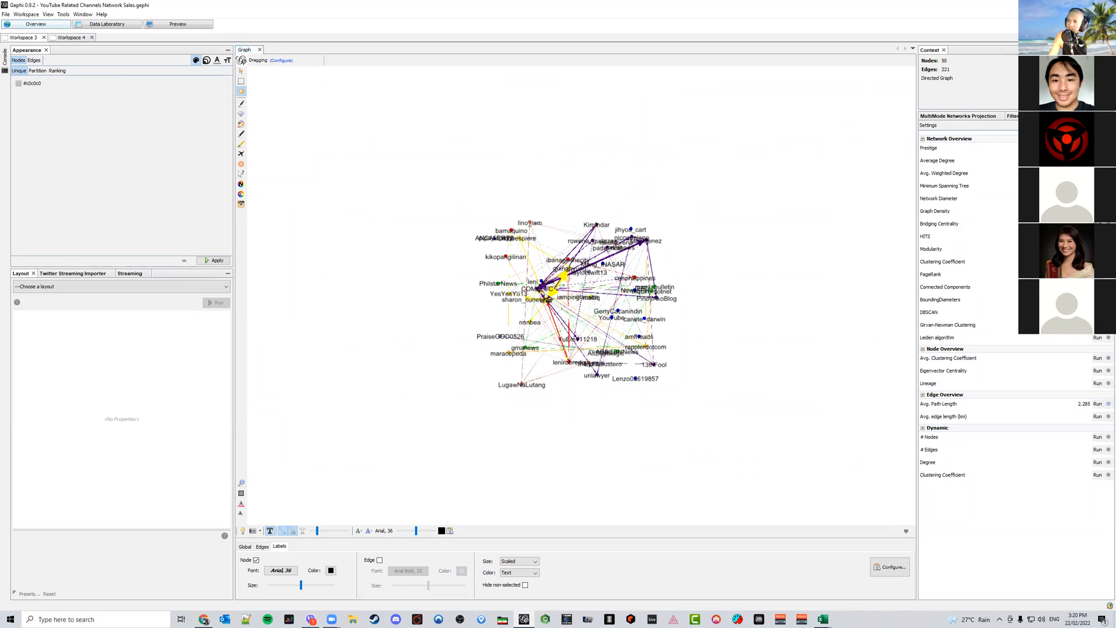
{"action": "left_click", "coordinate": [640, 368]}
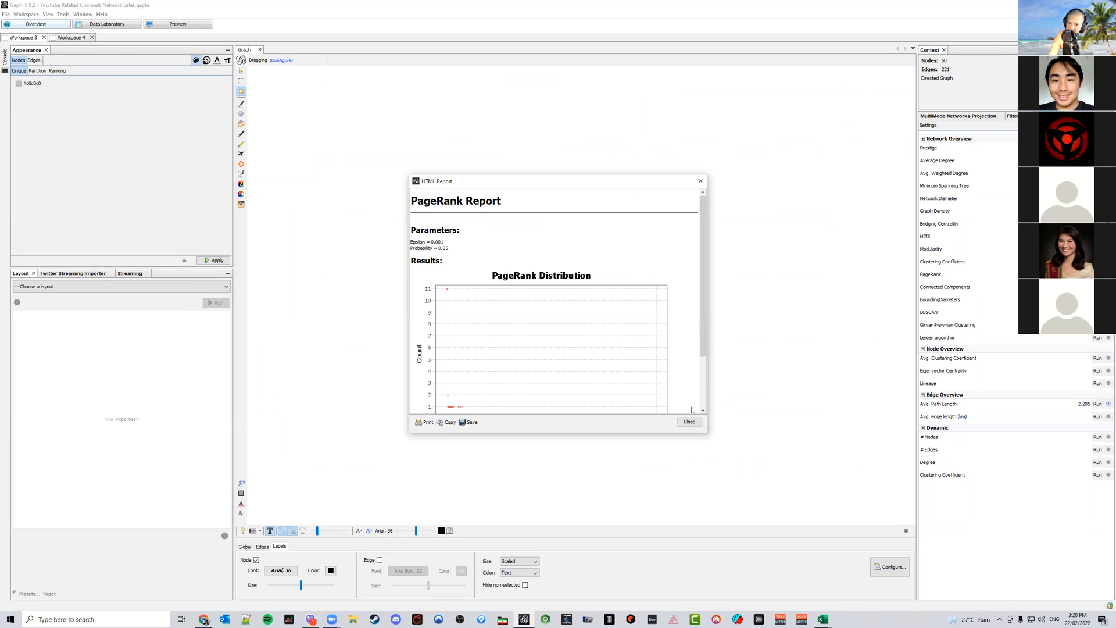
{"action": "left_click", "coordinate": [691, 423]}
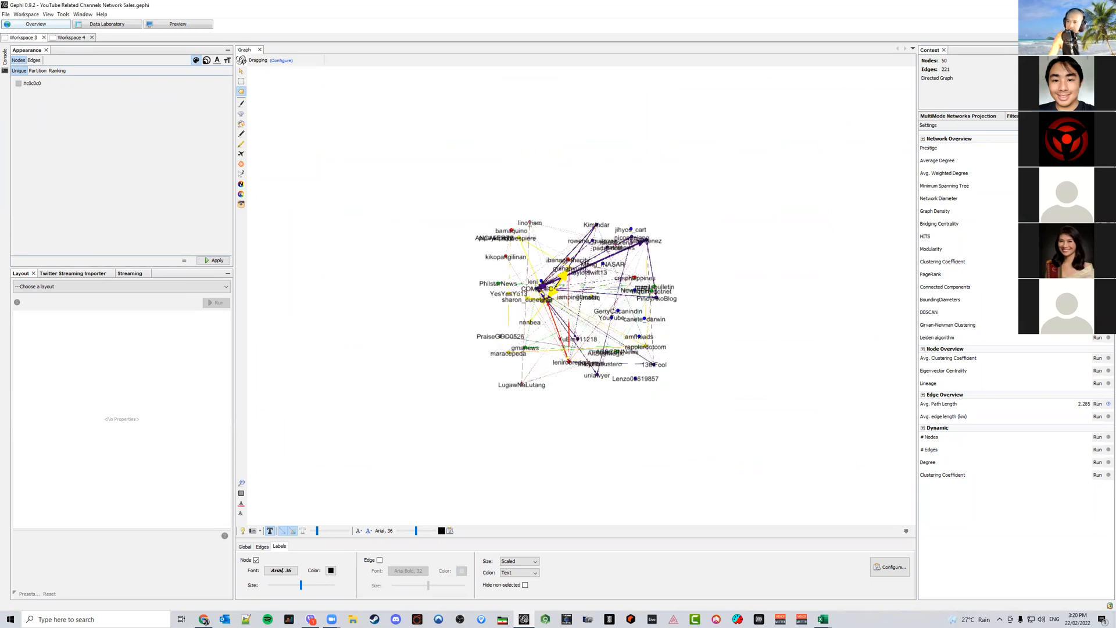
{"action": "left_click", "coordinate": [1098, 275]}
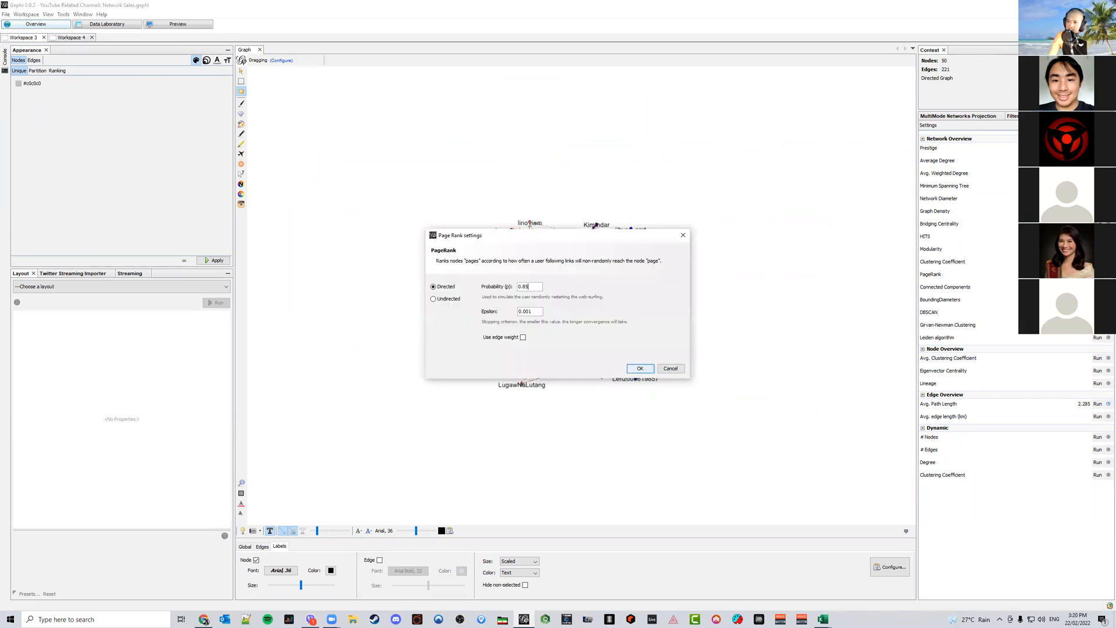
{"action": "left_click", "coordinate": [640, 368]}
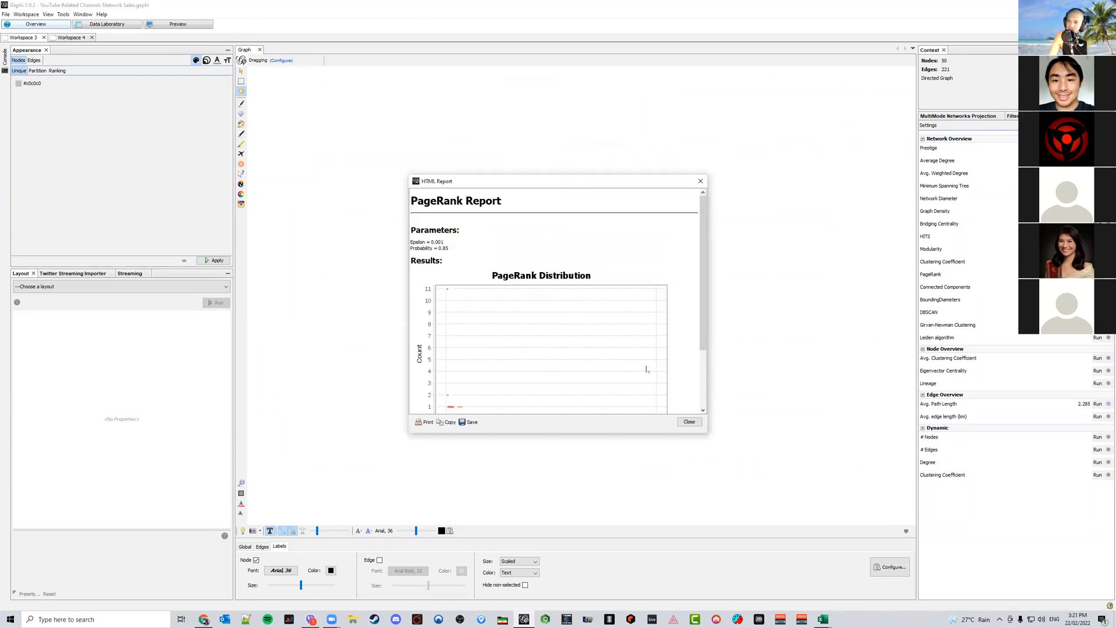
{"action": "left_click", "coordinate": [700, 182]}
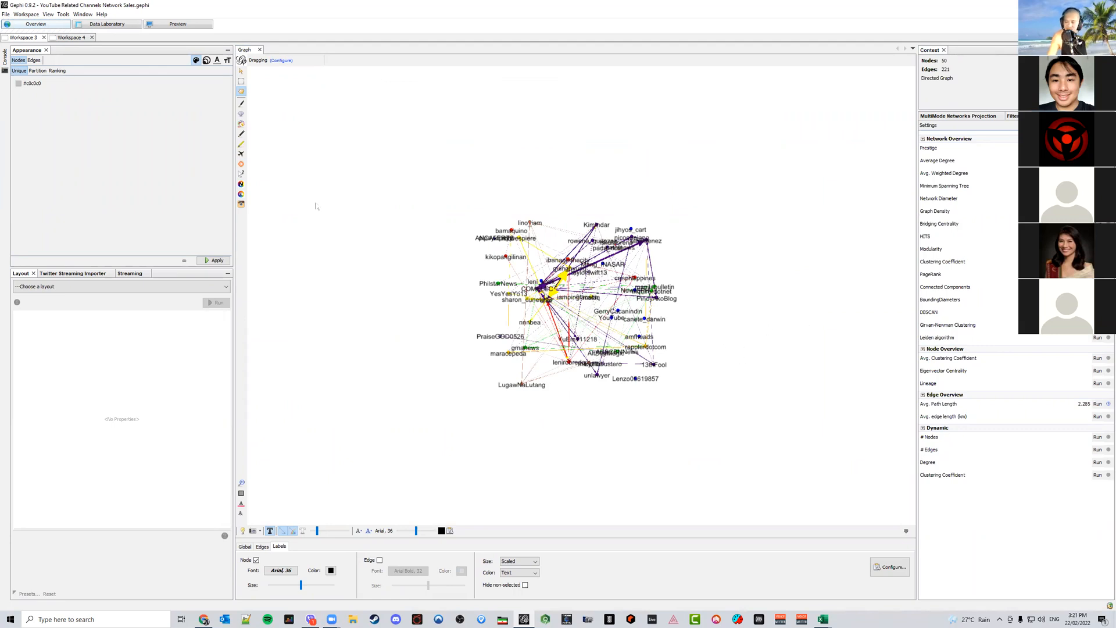
Sort the nodes table in the Data Laboratory by PageRank in descending order
{"action": "left_click", "coordinate": [107, 24]}
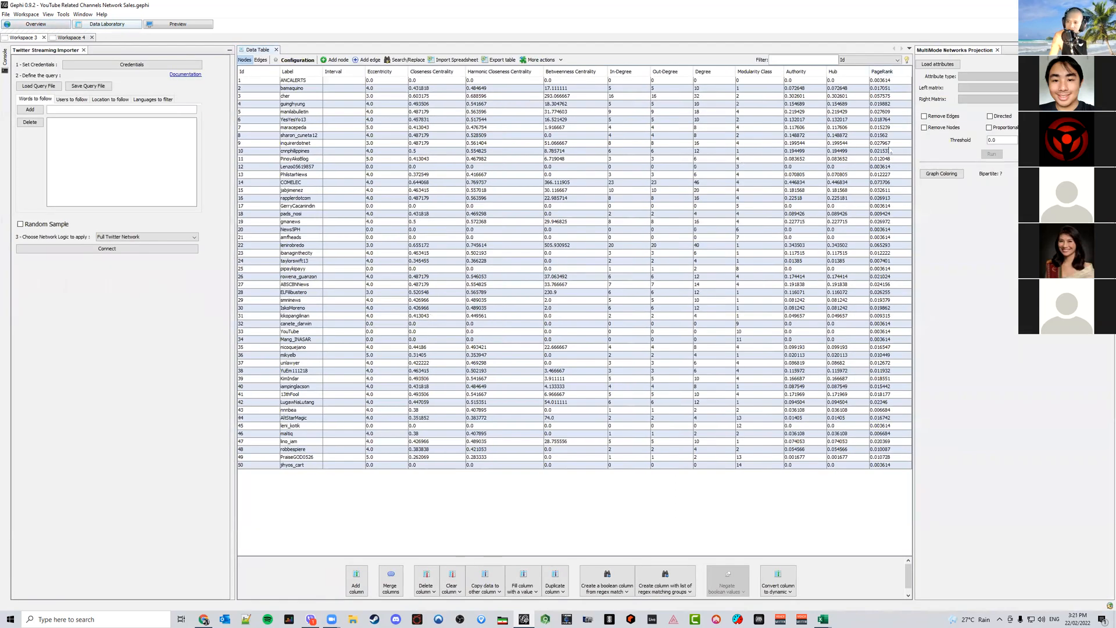
{"action": "left_click", "coordinate": [888, 72]}
{"action": "left_click", "coordinate": [889, 72]}
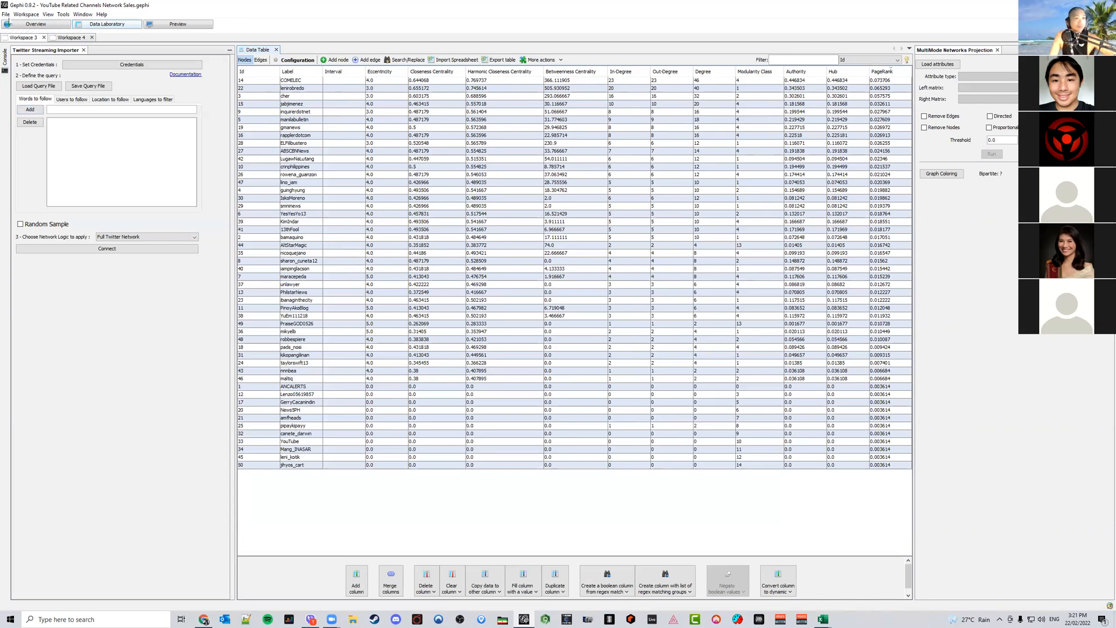
In the Overview, set the node colour partition attribute to Modularity Class
{"action": "left_click", "coordinate": [37, 25]}
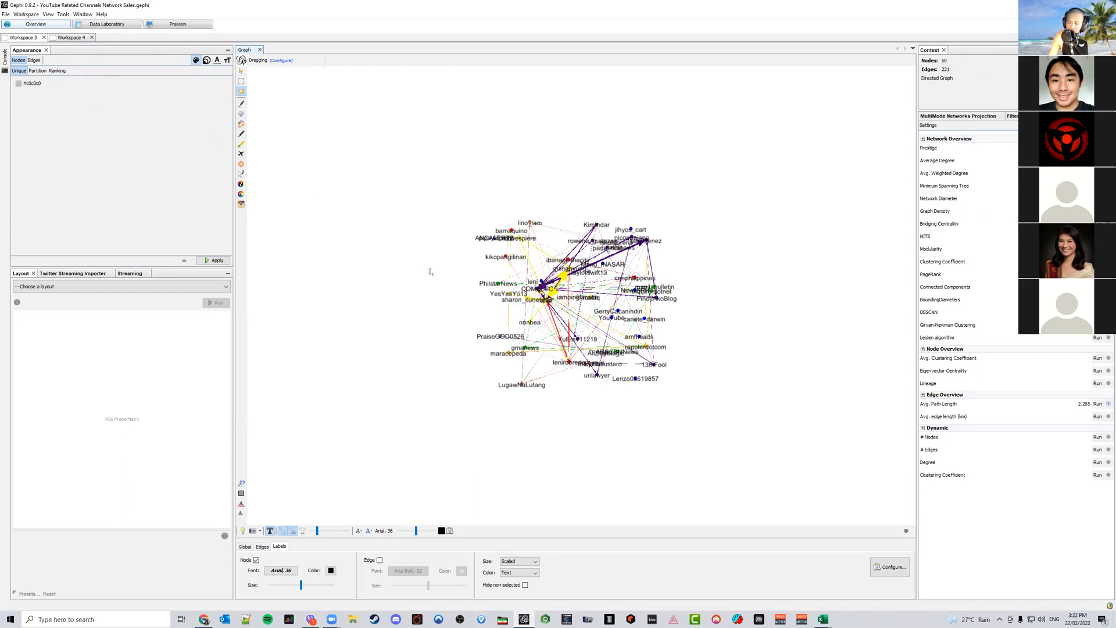
{"action": "left_click", "coordinate": [38, 71]}
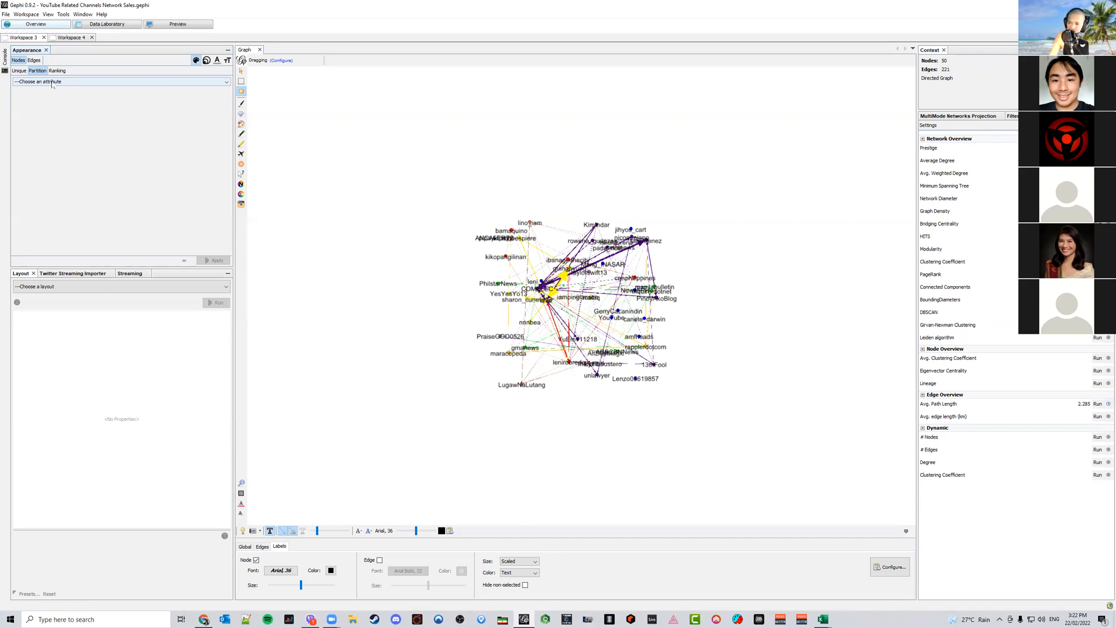
{"action": "left_click", "coordinate": [52, 82]}
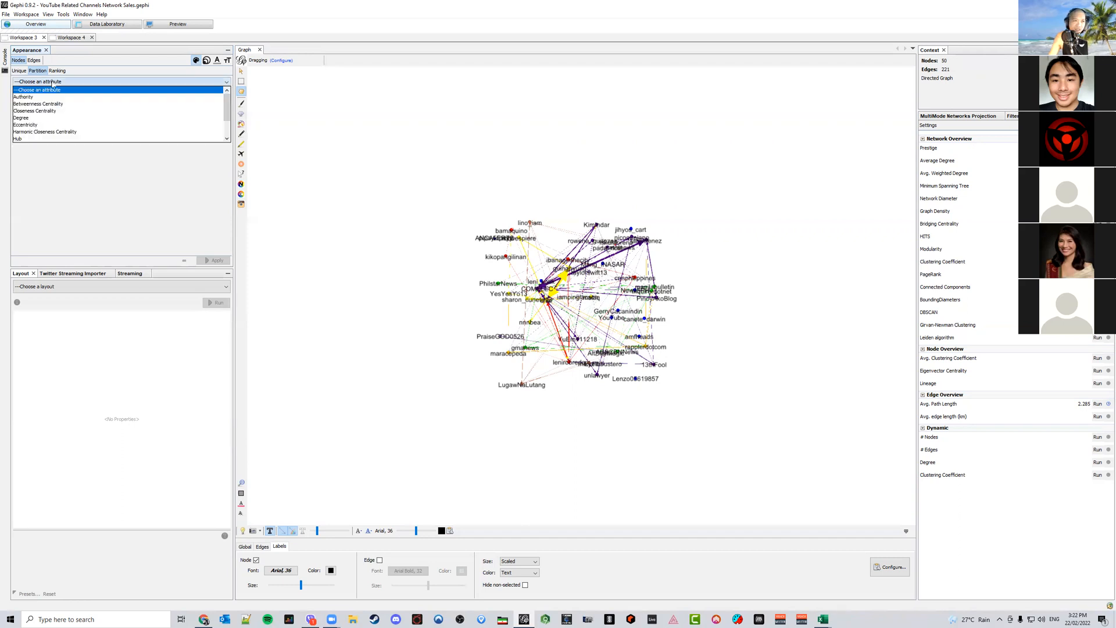
{"action": "scroll", "coordinate": [230, 110], "scroll_direction": "down", "scroll_amount": 3}
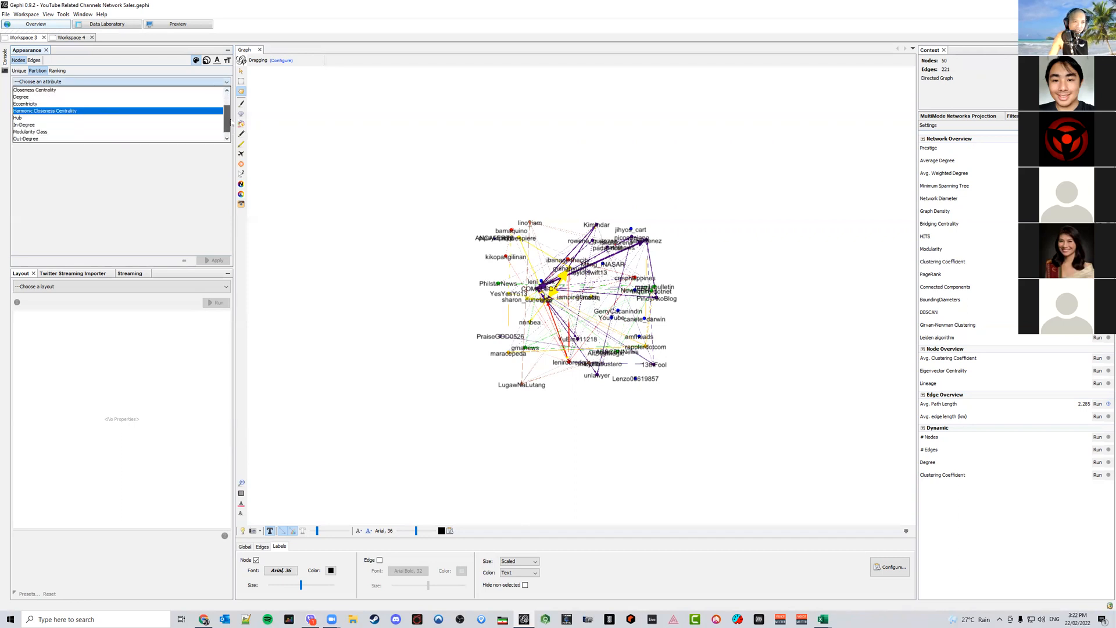
{"action": "left_click", "coordinate": [76, 130]}
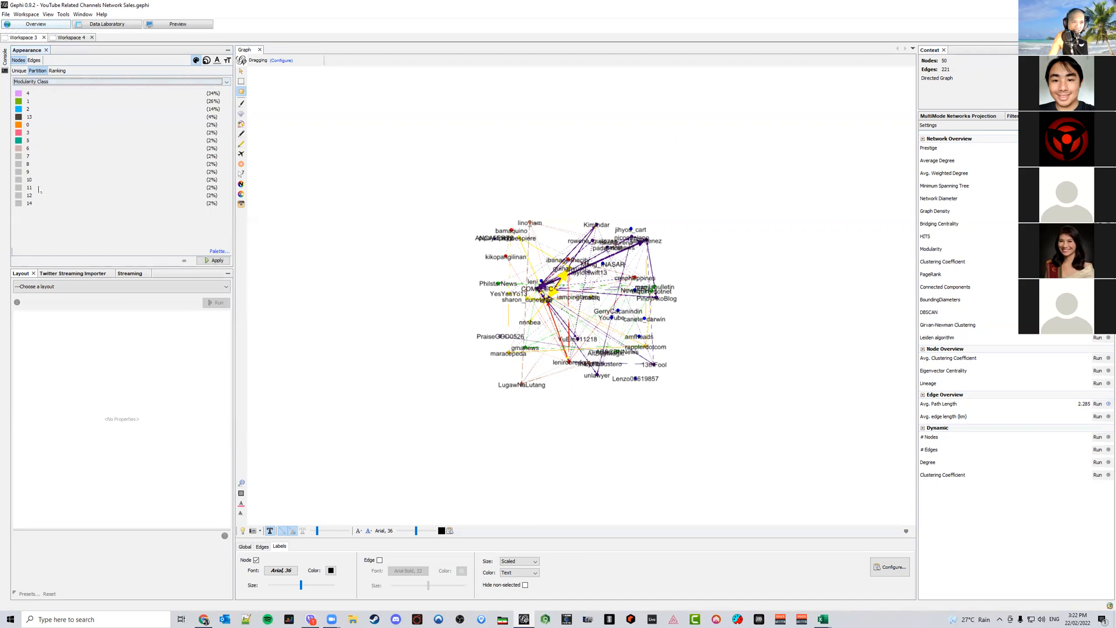
Give the grey modularity classes 7 to 12 and 14 their own distinct colours and apply the partition colours to the nodes
{"action": "mouse_move", "coordinate": [19, 157]}
{"action": "left_mouse_down"}
{"action": "mouse_move", "coordinate": [30, 182]}
{"action": "mouse_move", "coordinate": [46, 171]}
{"action": "mouse_move", "coordinate": [20, 168]}
{"action": "left_mouse_up"}
{"action": "left_click", "coordinate": [18, 173]}
{"action": "left_click", "coordinate": [70, 208]}
{"action": "left_click", "coordinate": [18, 179]}
{"action": "left_click", "coordinate": [43, 188]}
{"action": "left_click", "coordinate": [18, 187]}
{"action": "left_click", "coordinate": [52, 223]}
{"action": "left_click", "coordinate": [18, 195]}
{"action": "left_click", "coordinate": [76, 204]}
{"action": "left_click", "coordinate": [18, 203]}
{"action": "left_click", "coordinate": [93, 240]}
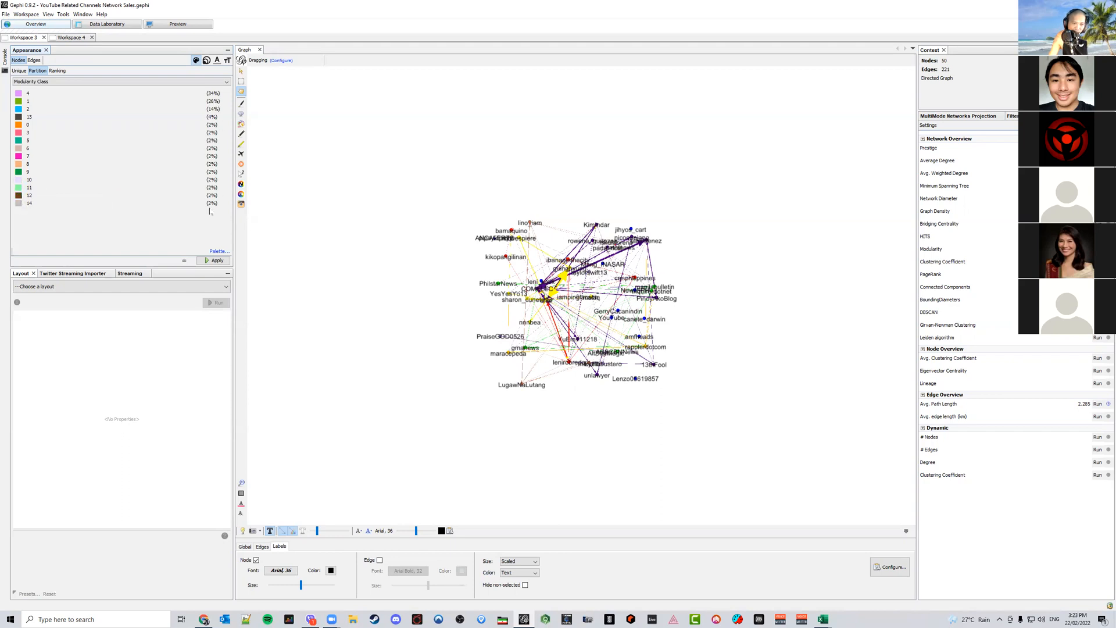
{"action": "left_click", "coordinate": [18, 203]}
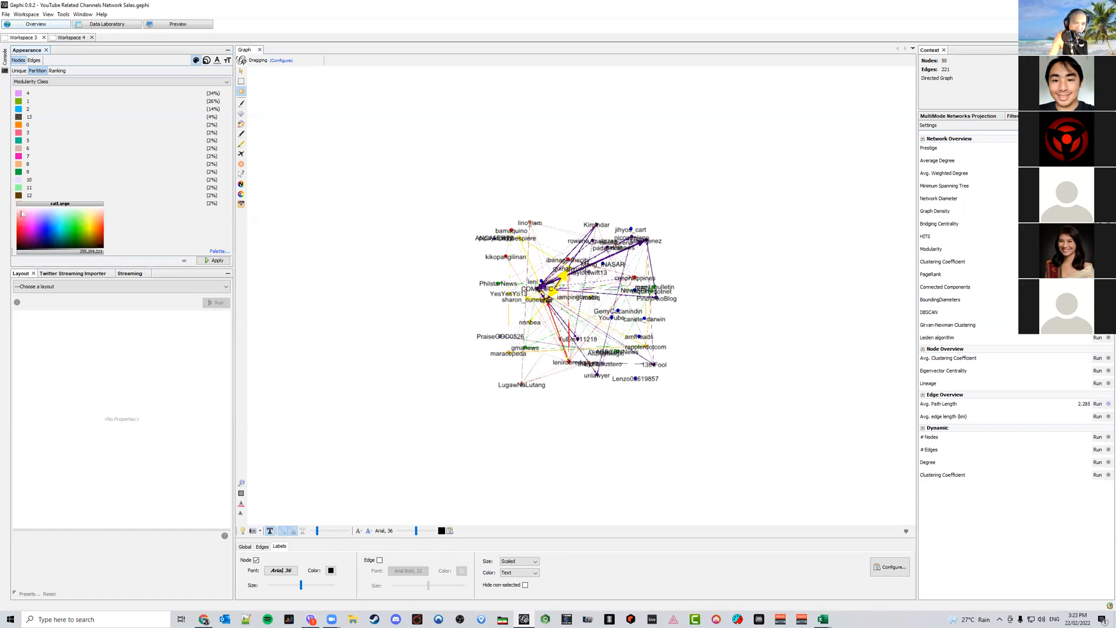
{"action": "left_click", "coordinate": [21, 214]}
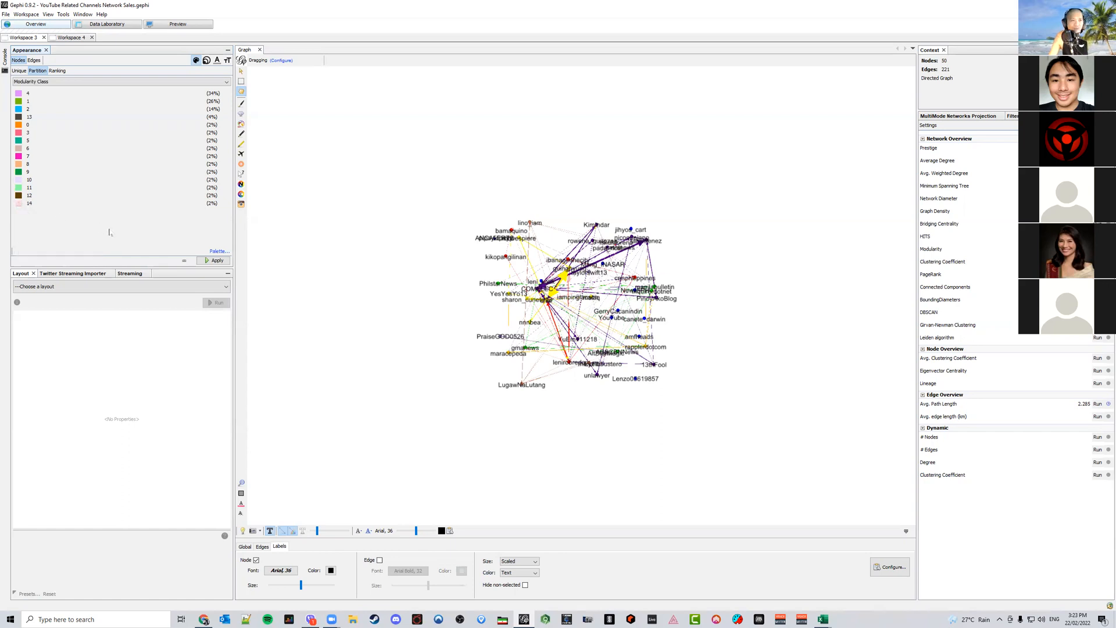
{"action": "left_click", "coordinate": [216, 261]}
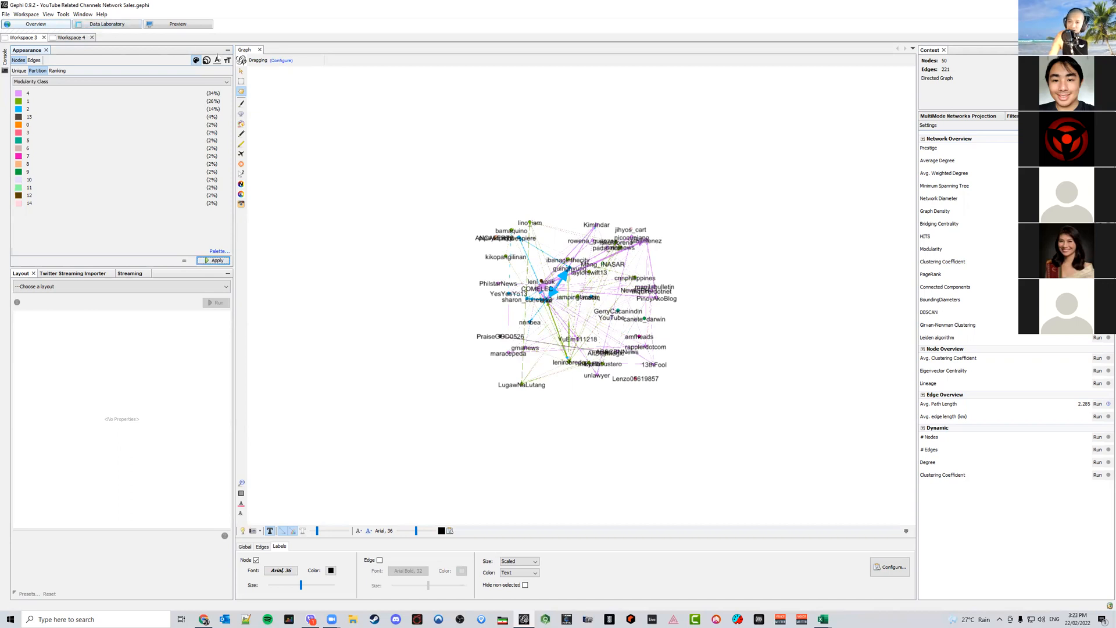
Size the nodes by PageRank ranking, with minimum size 10 and maximum size 350
{"action": "left_click", "coordinate": [206, 61]}
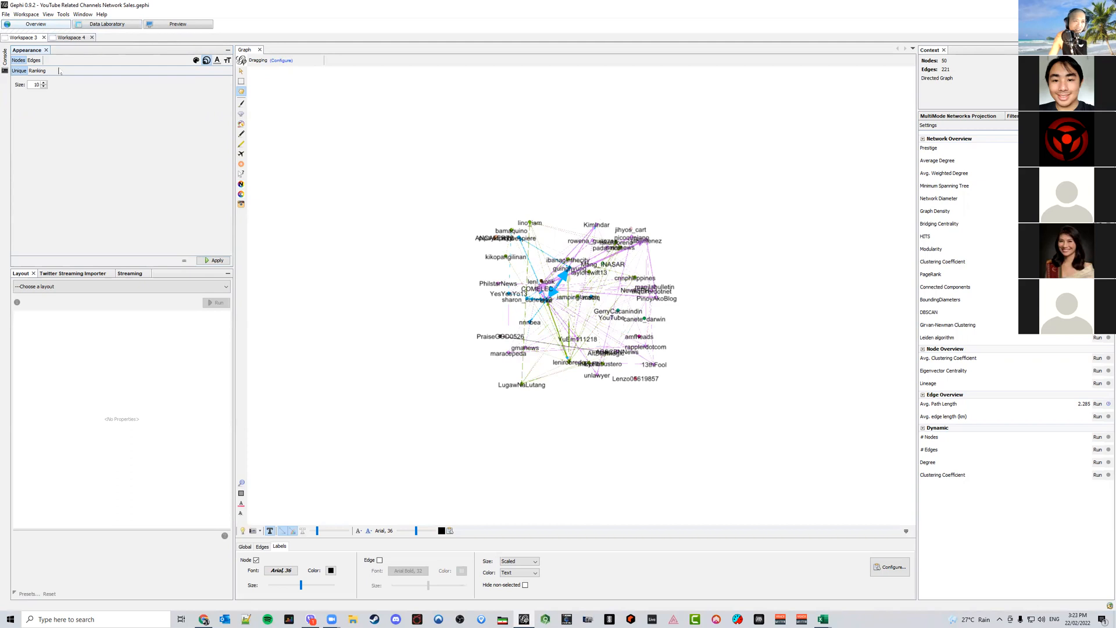
{"action": "left_click", "coordinate": [37, 70]}
{"action": "left_click", "coordinate": [51, 82]}
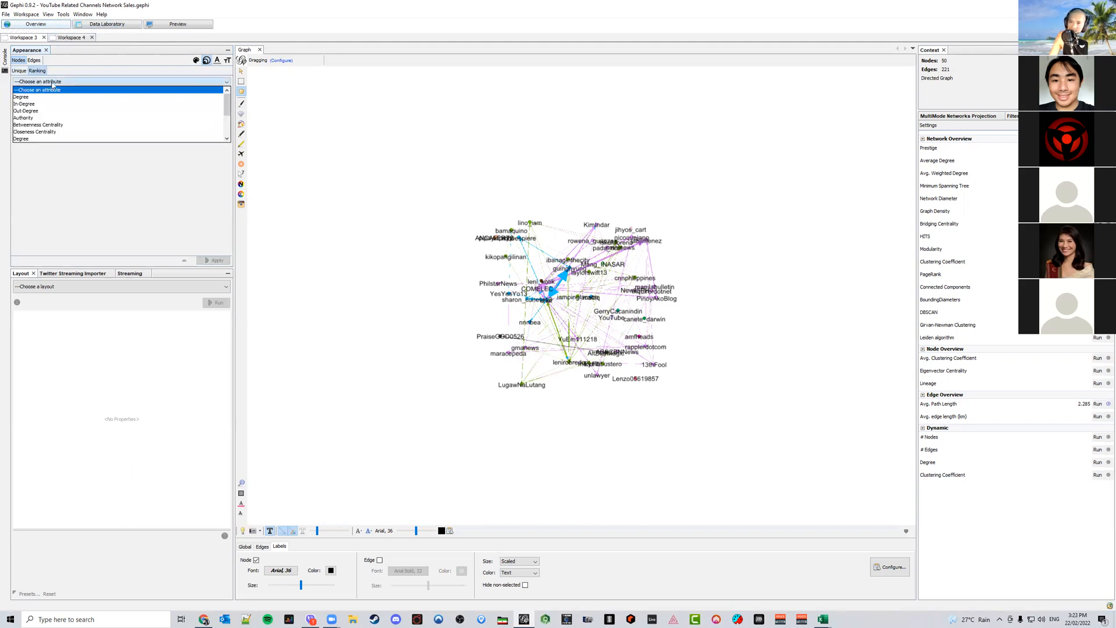
{"action": "left_click_drag", "start_coordinate": [230, 110], "coordinate": [228, 132]}
{"action": "left_click", "coordinate": [126, 139]}
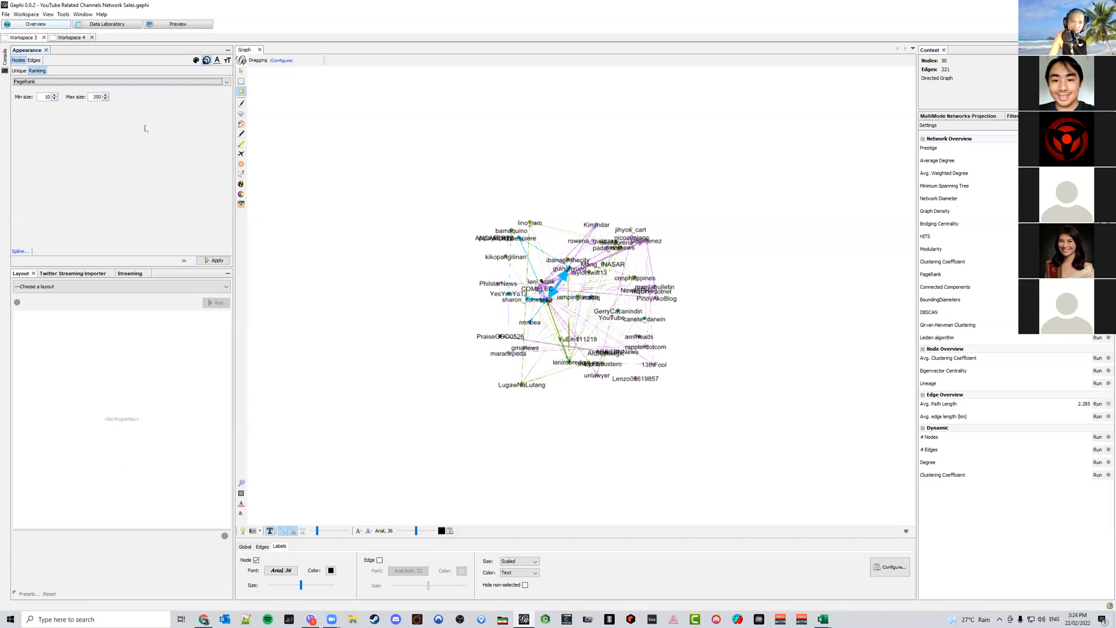
{"action": "left_click", "coordinate": [208, 261]}
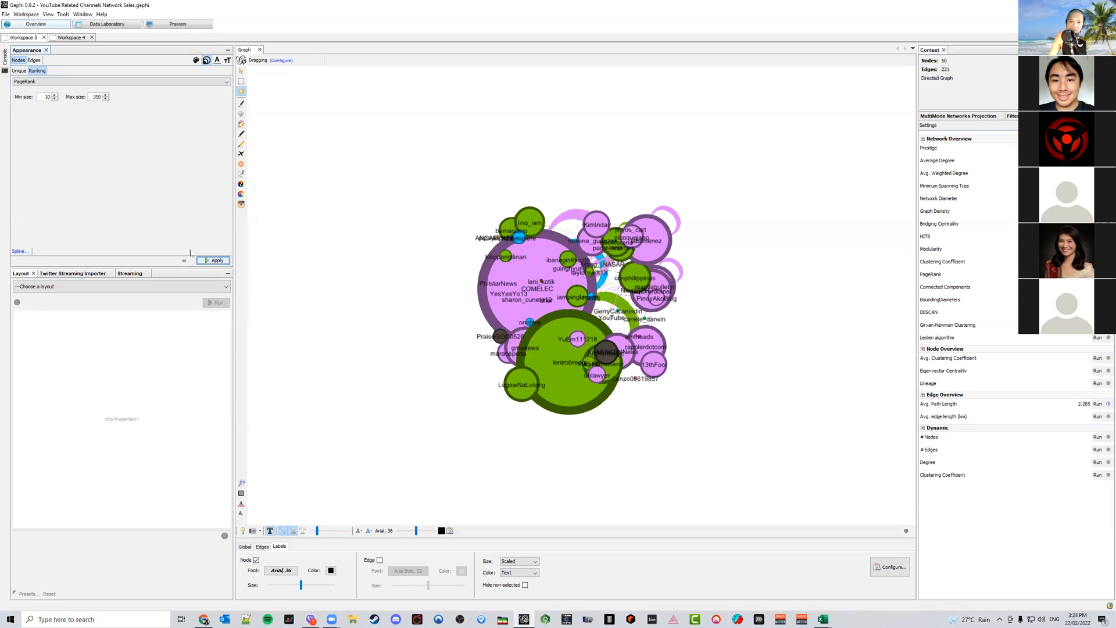
Change the node size spline to the third, gently rising curve template and reapply the PageRank sizing
{"action": "left_click", "coordinate": [18, 251]}
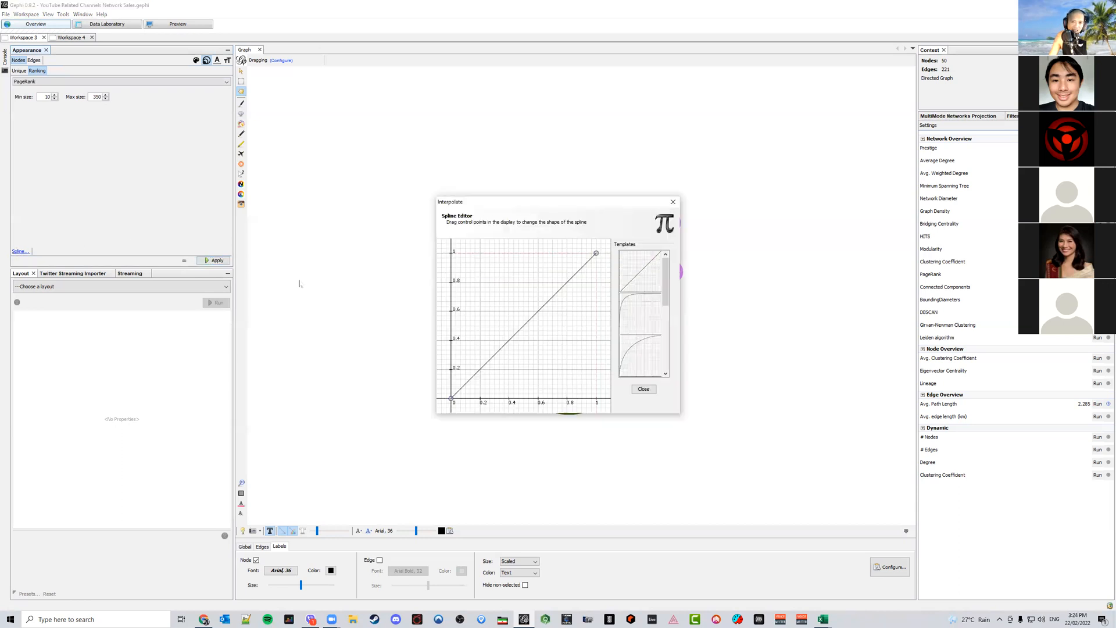
{"action": "left_click", "coordinate": [635, 319]}
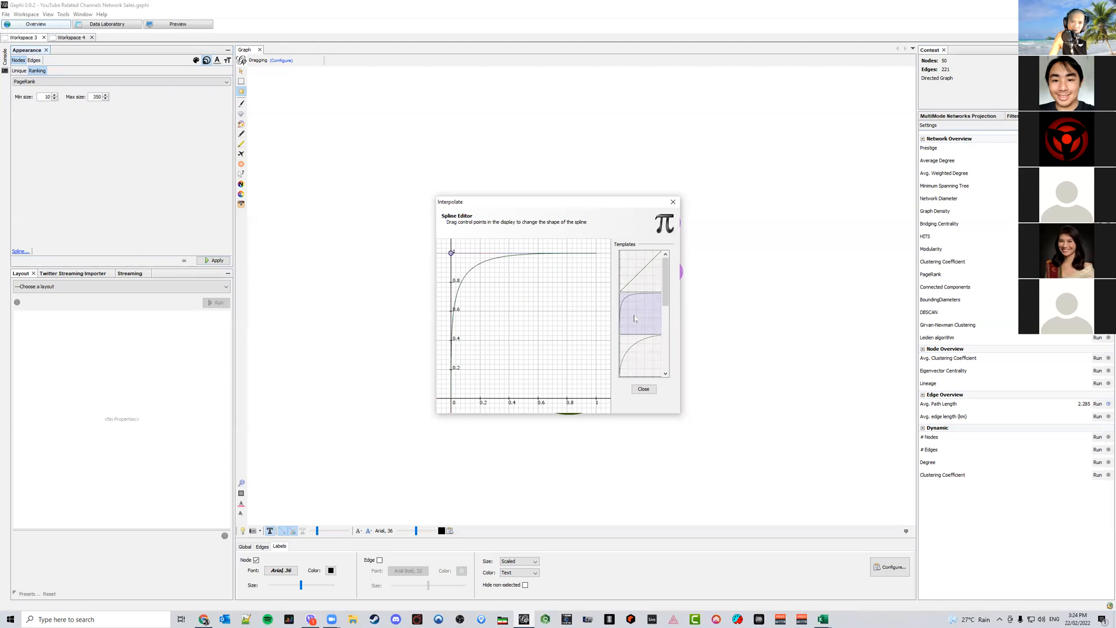
{"action": "left_click_drag", "start_coordinate": [456, 86], "coordinate": [336, 123]}
{"action": "left_click", "coordinate": [538, 243]}
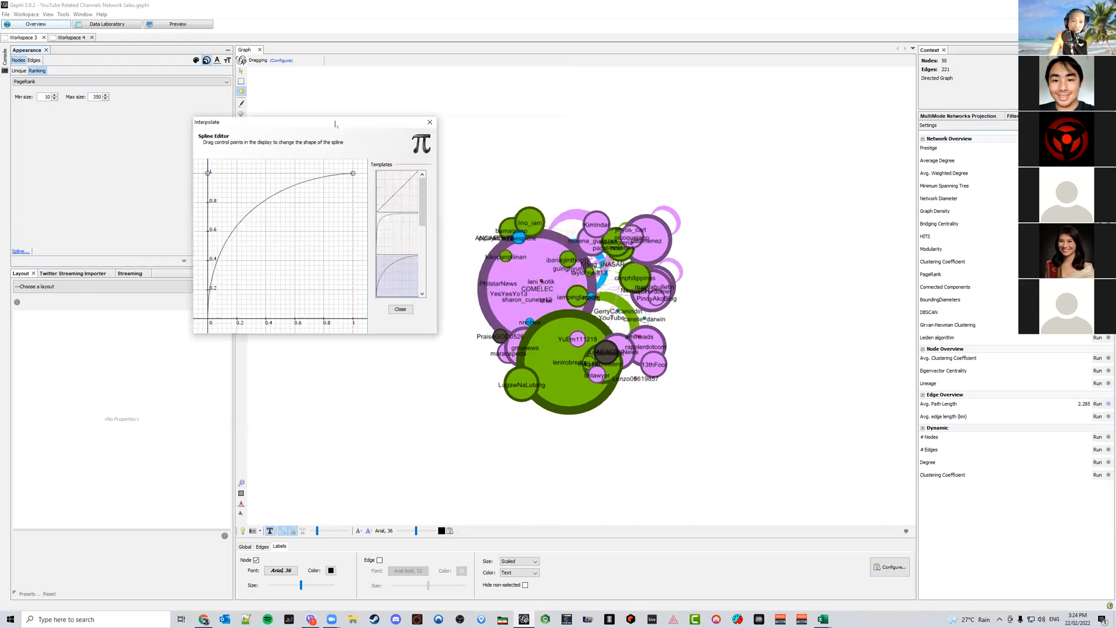
{"action": "left_click", "coordinate": [401, 310]}
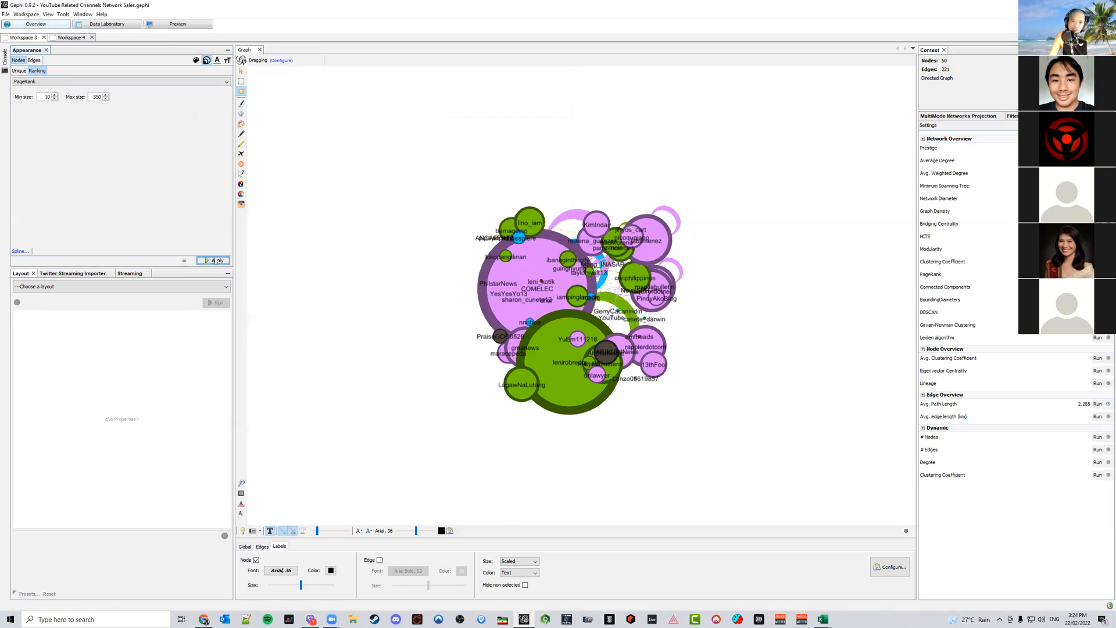
{"action": "left_click", "coordinate": [215, 261]}
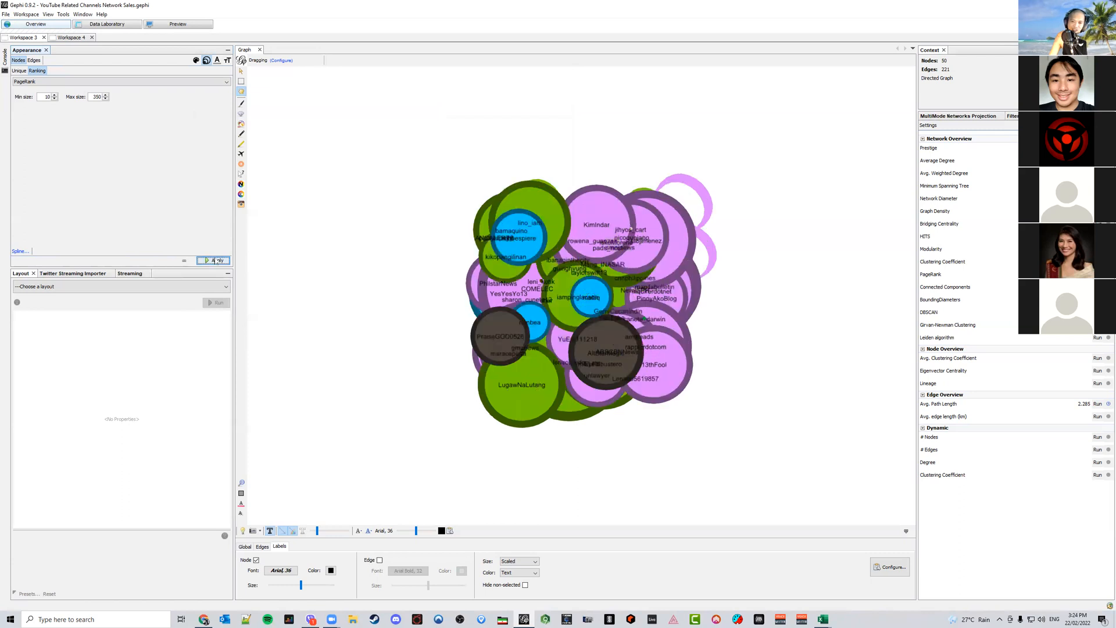
Restore the linear spline template for the node sizes and reapply the PageRank ranking
{"action": "left_click", "coordinate": [19, 251]}
{"action": "left_click", "coordinate": [398, 196]}
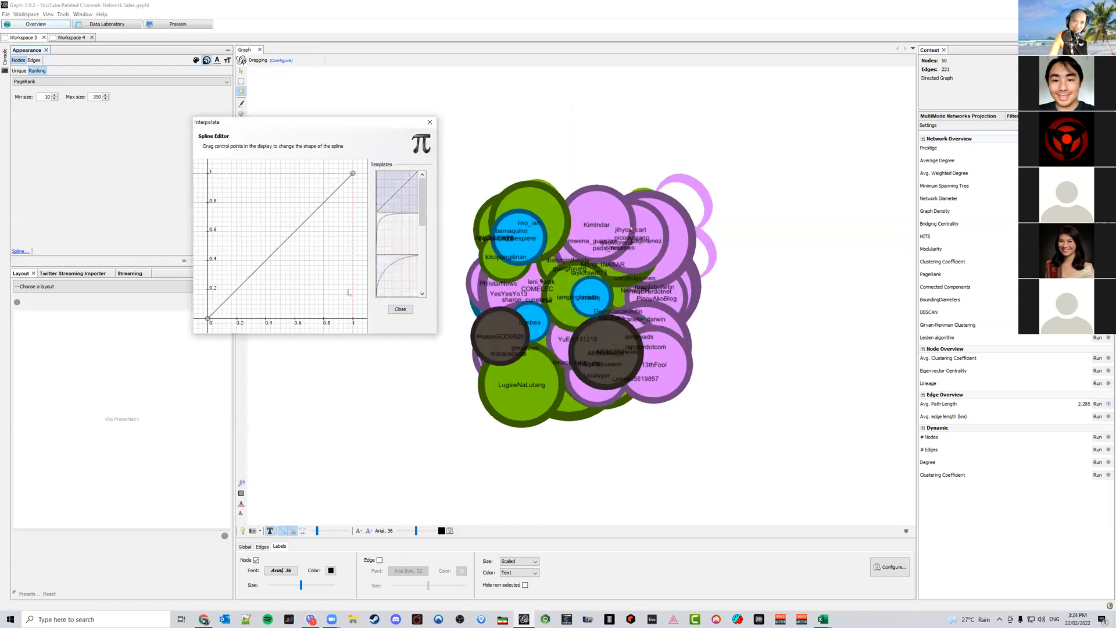
{"action": "left_click", "coordinate": [401, 309]}
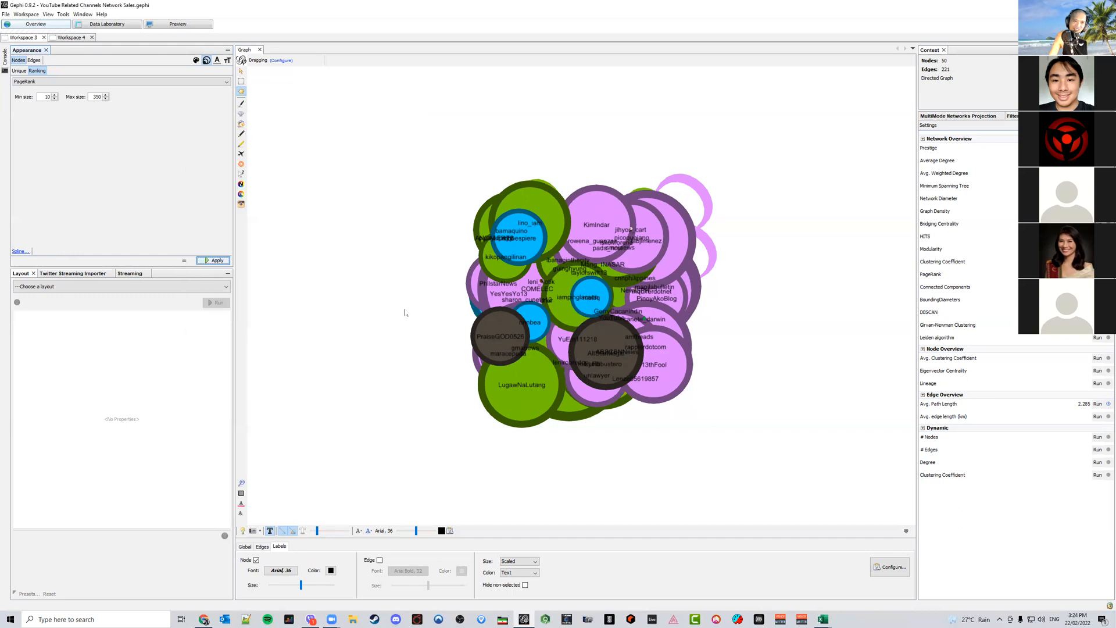
{"action": "left_click", "coordinate": [216, 260]}
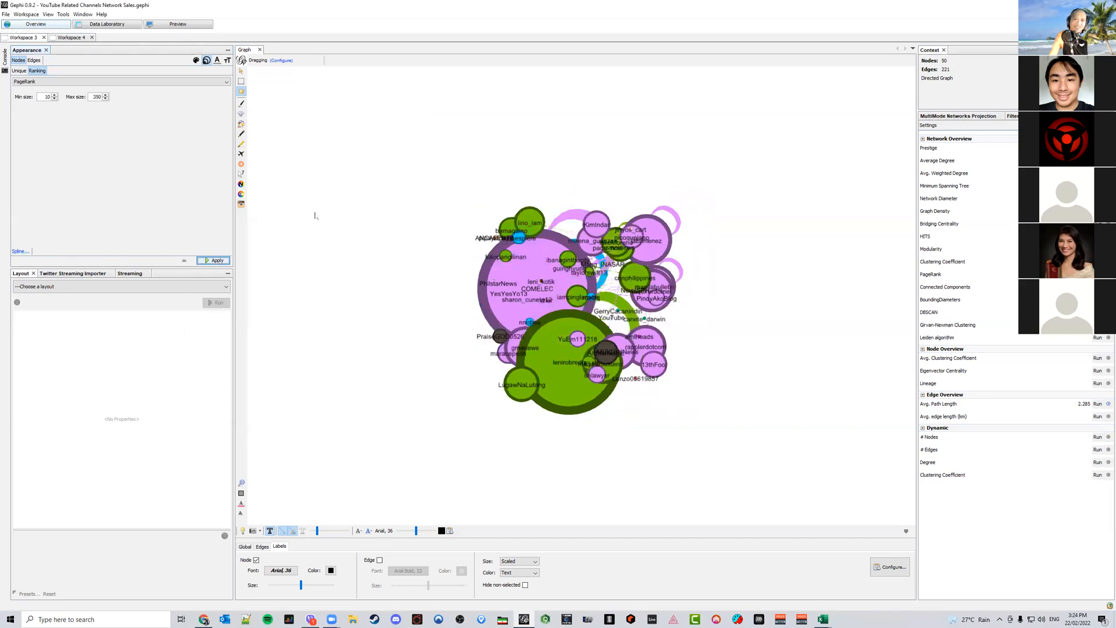
Size the node labels by PageRank ranking, with minimum size 0.2 and maximum size 2.5
{"action": "left_click", "coordinate": [228, 61]}
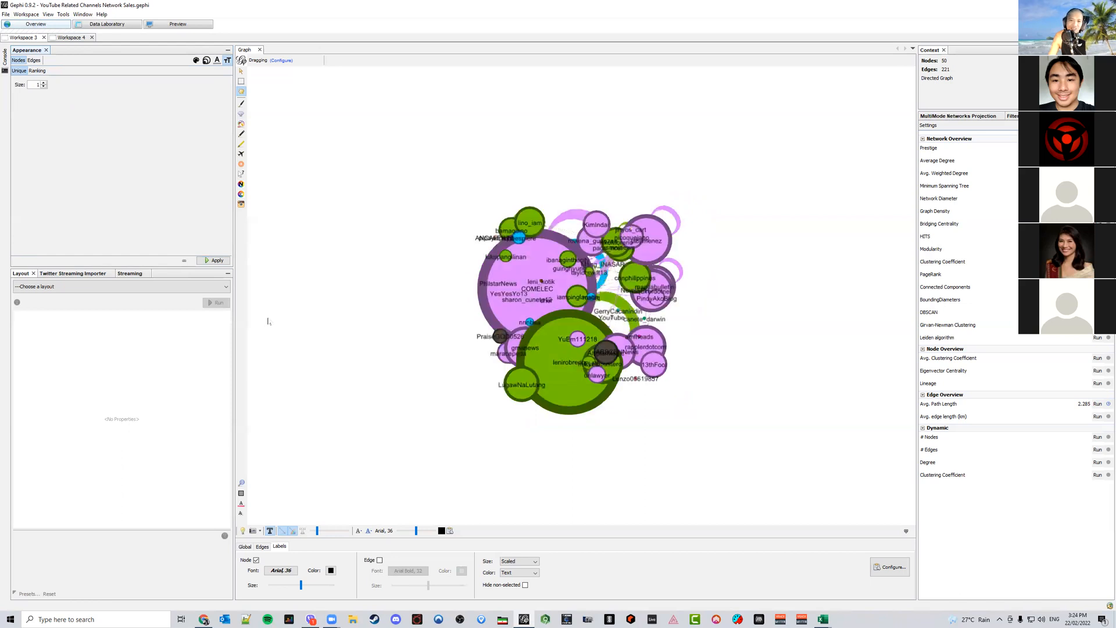
{"action": "left_click", "coordinate": [36, 70]}
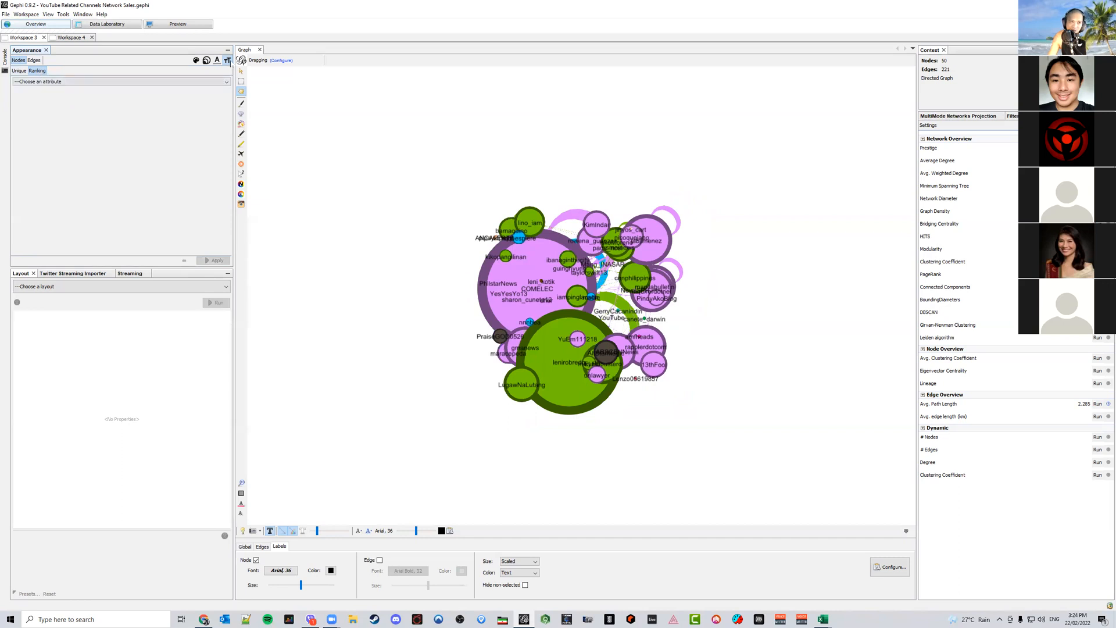
{"action": "left_click", "coordinate": [174, 81]}
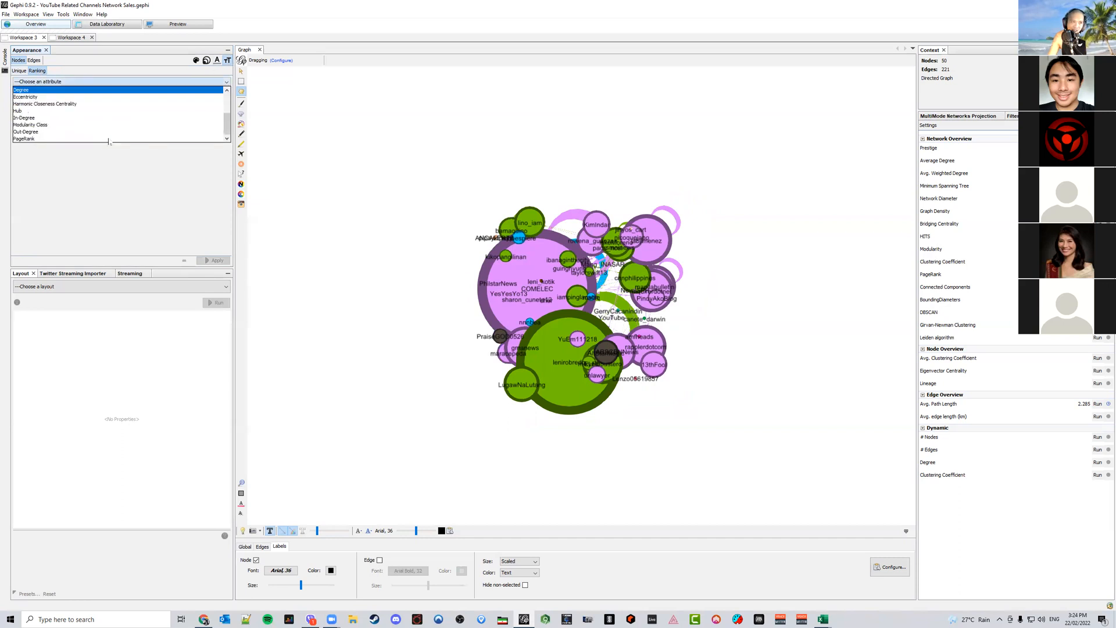
{"action": "left_click", "coordinate": [90, 138]}
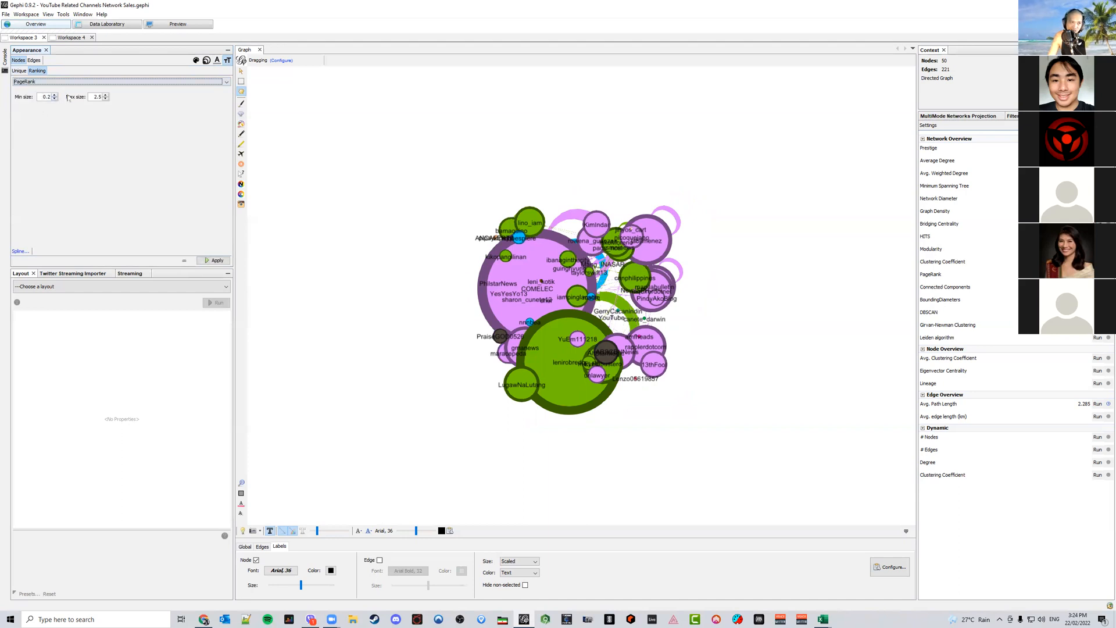
{"action": "left_click", "coordinate": [92, 97]}
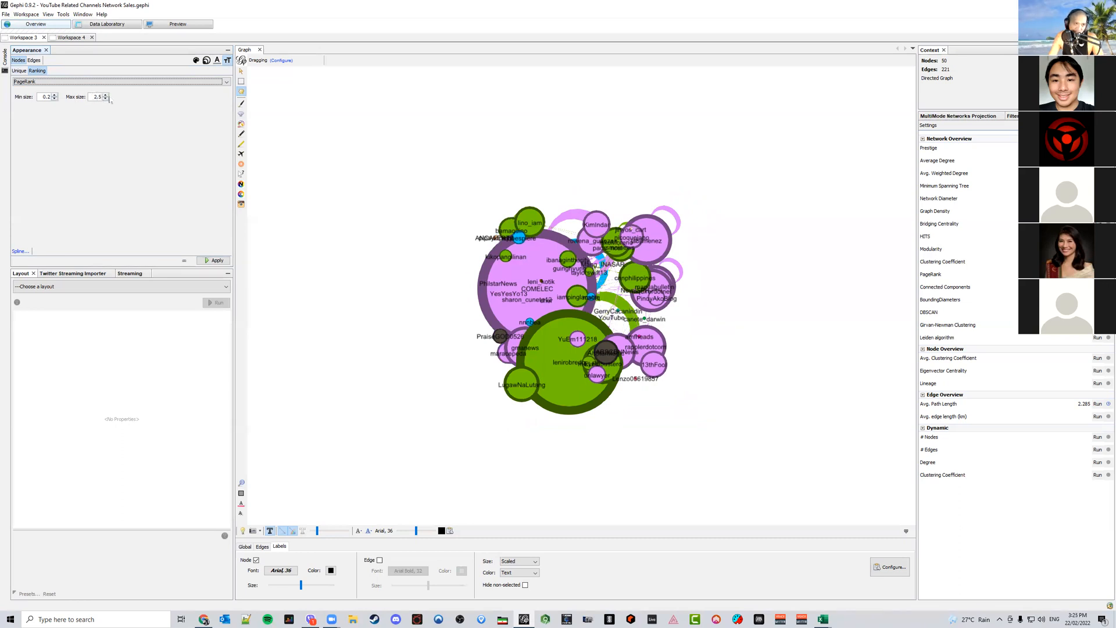
{"action": "left_click", "coordinate": [214, 260]}
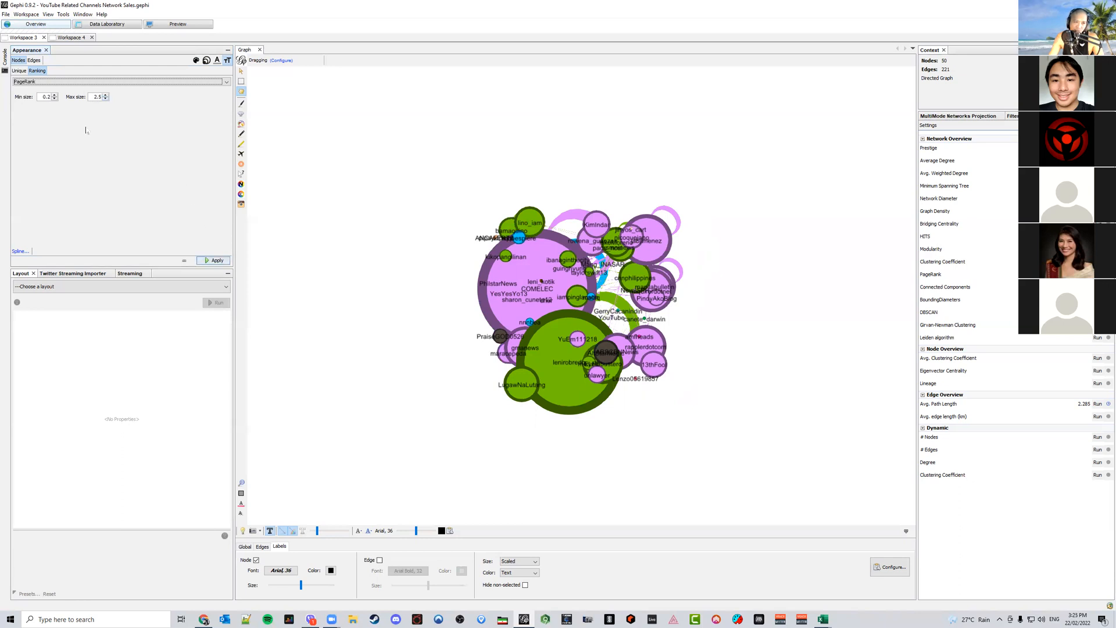
{"action": "left_click", "coordinate": [213, 262]}
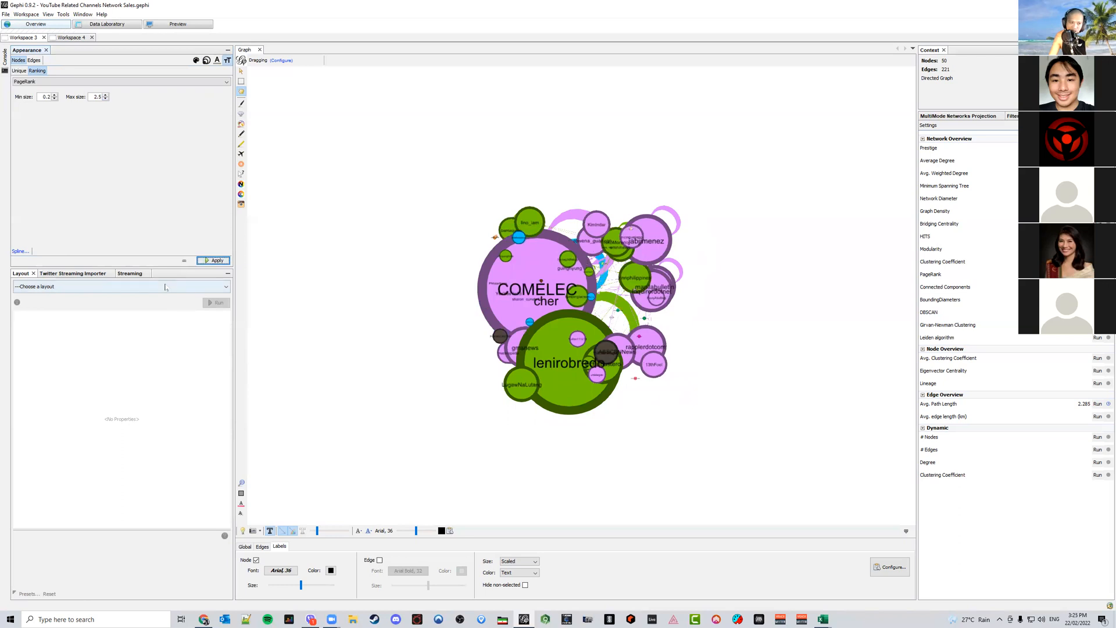
Choose Circle Pack Layout as the graph's layout algorithm
{"action": "left_click", "coordinate": [165, 287]}
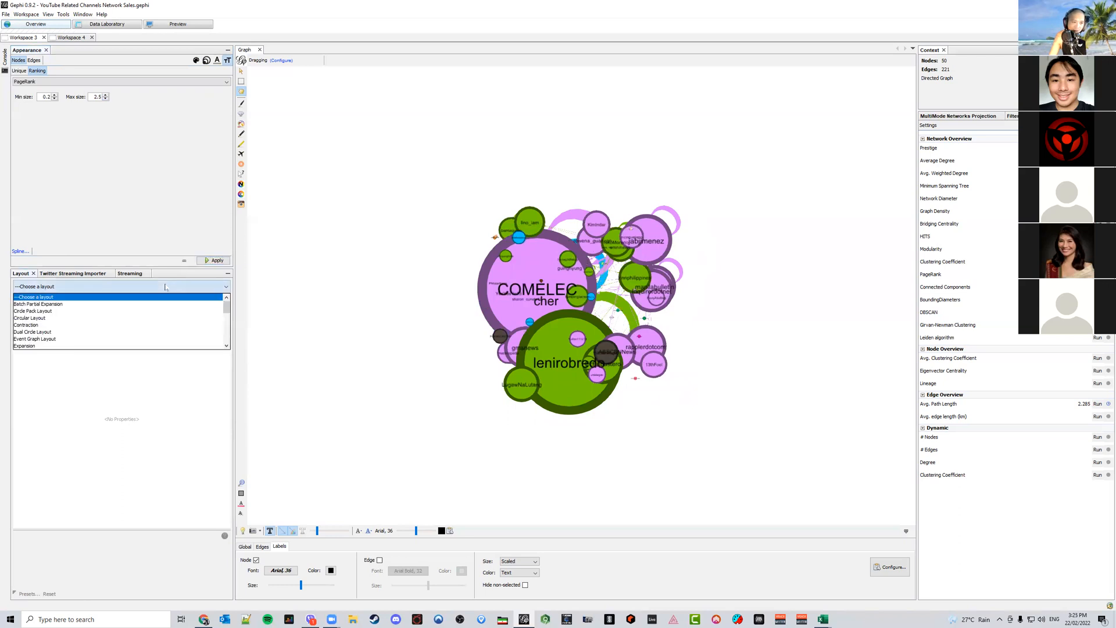
{"action": "left_click", "coordinate": [86, 312]}
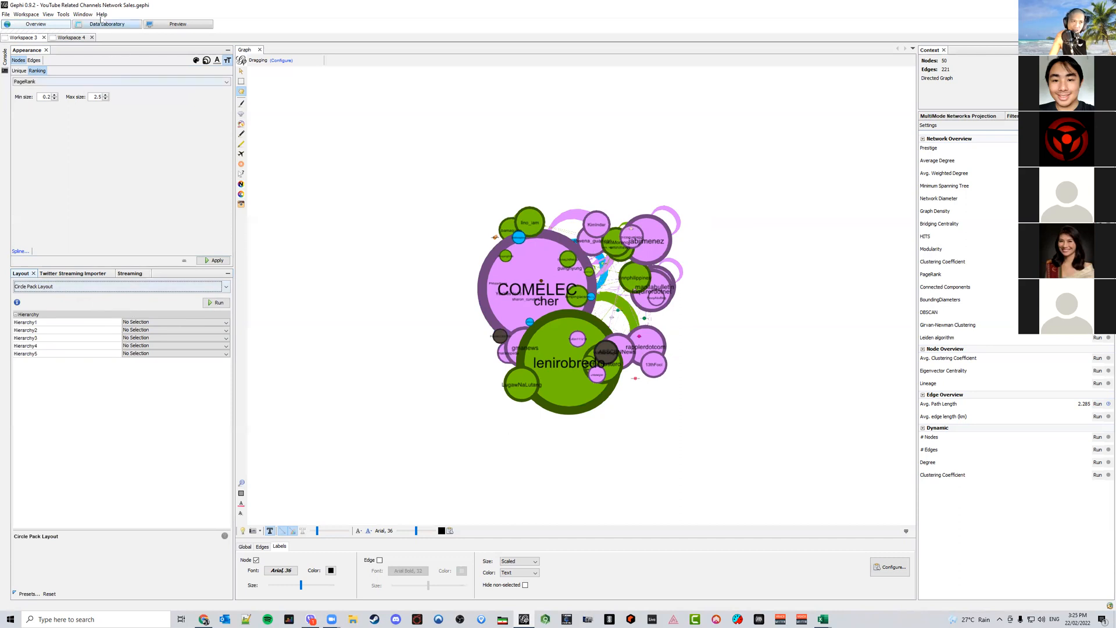
Search the available and installed plugins for the Circle Pack layout plugin, then close the plugin manager
{"action": "left_click", "coordinate": [77, 15]}
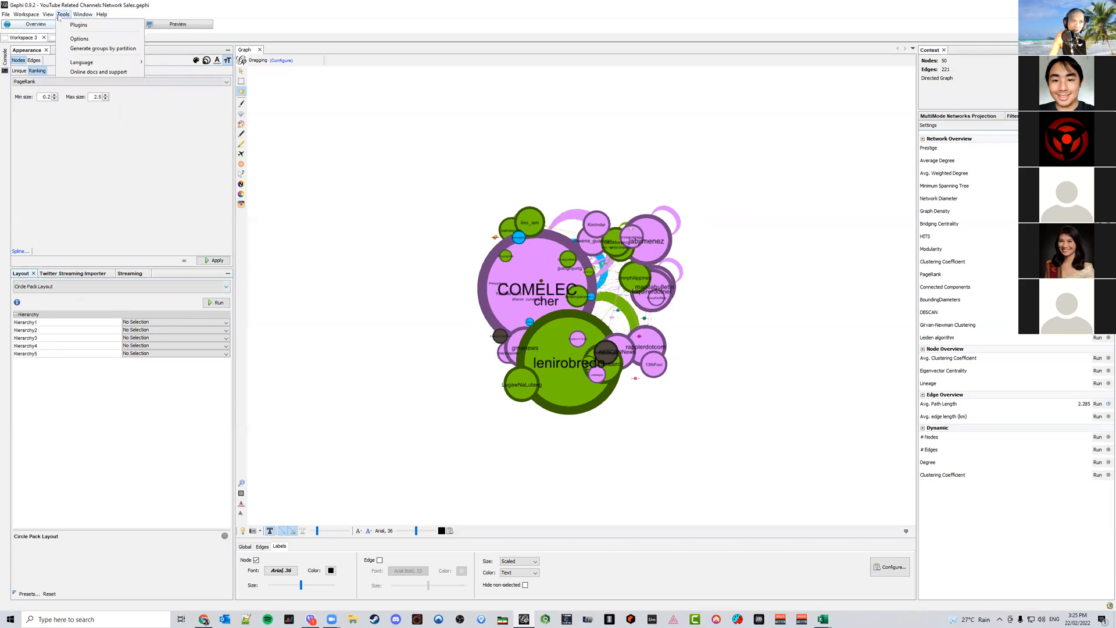
{"action": "left_click", "coordinate": [80, 26]}
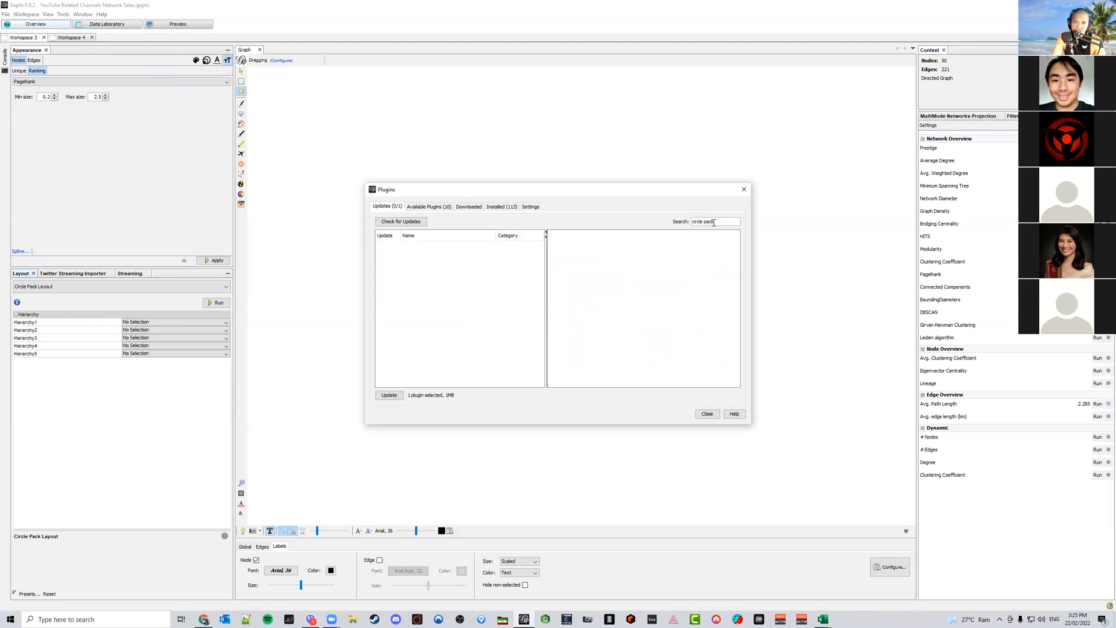
{"action": "left_click", "coordinate": [438, 208]}
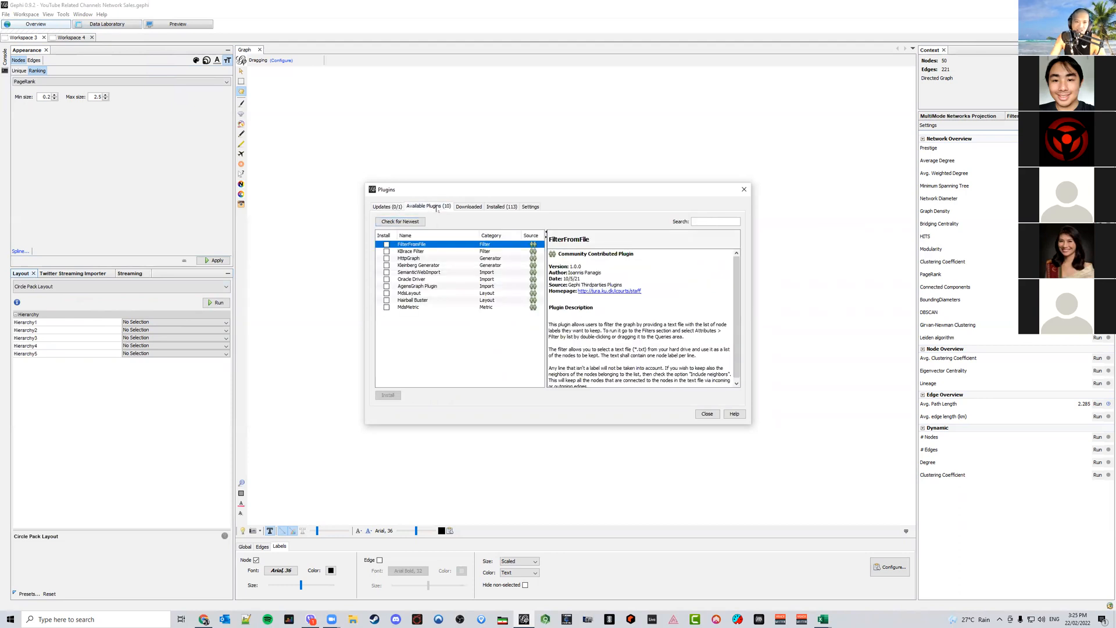
{"action": "type", "text": "cle pack"}
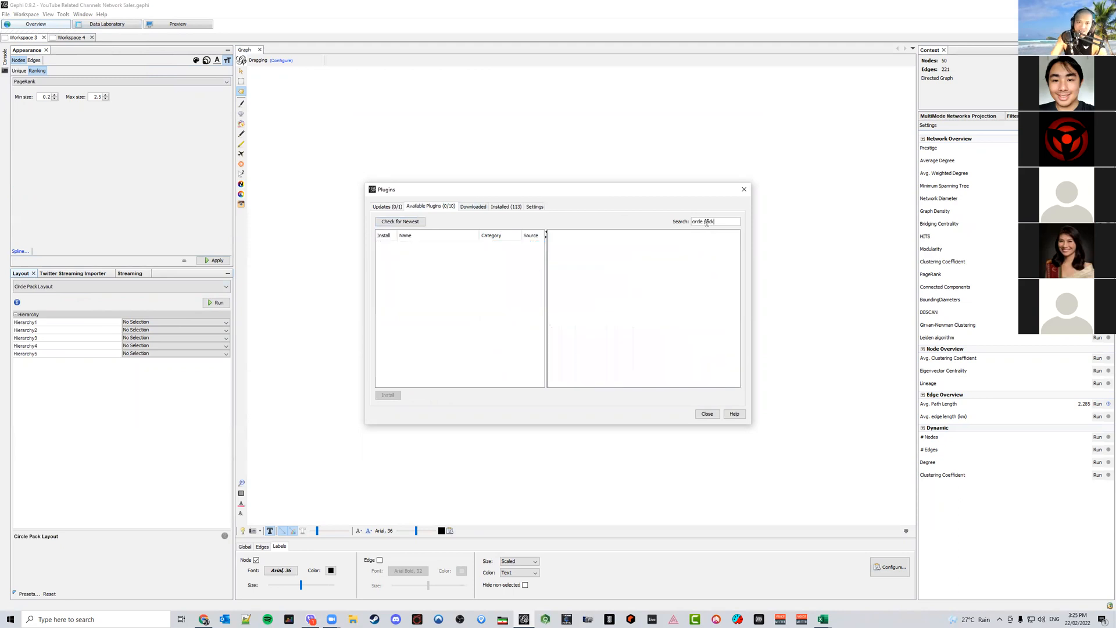
{"action": "left_click", "coordinate": [505, 207]}
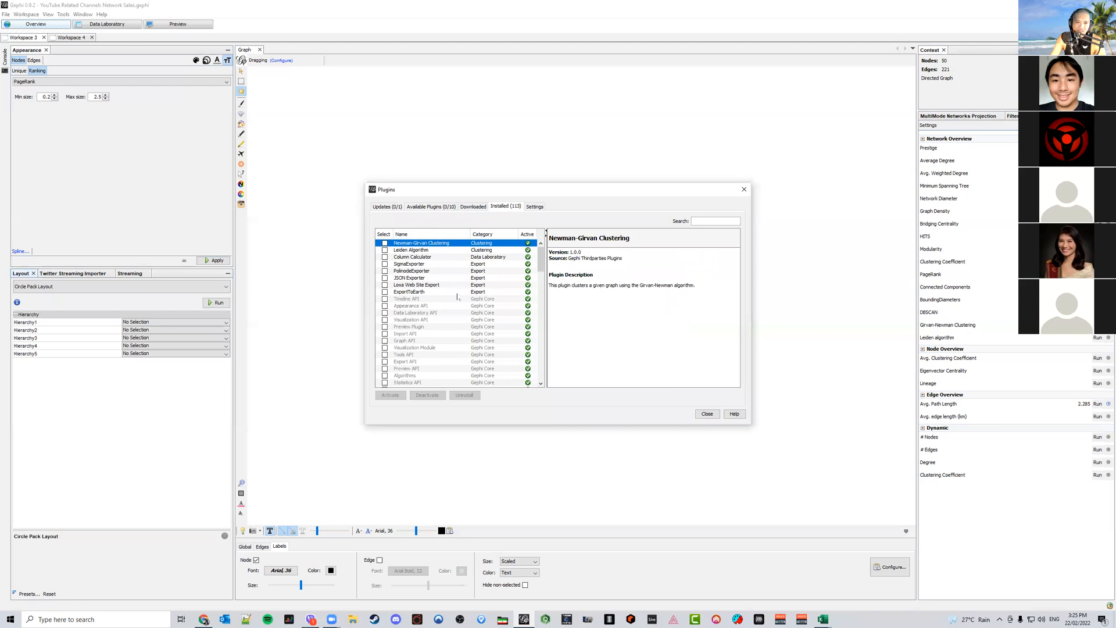
{"action": "scroll", "coordinate": [521, 337], "scroll_direction": "down", "scroll_amount": 10}
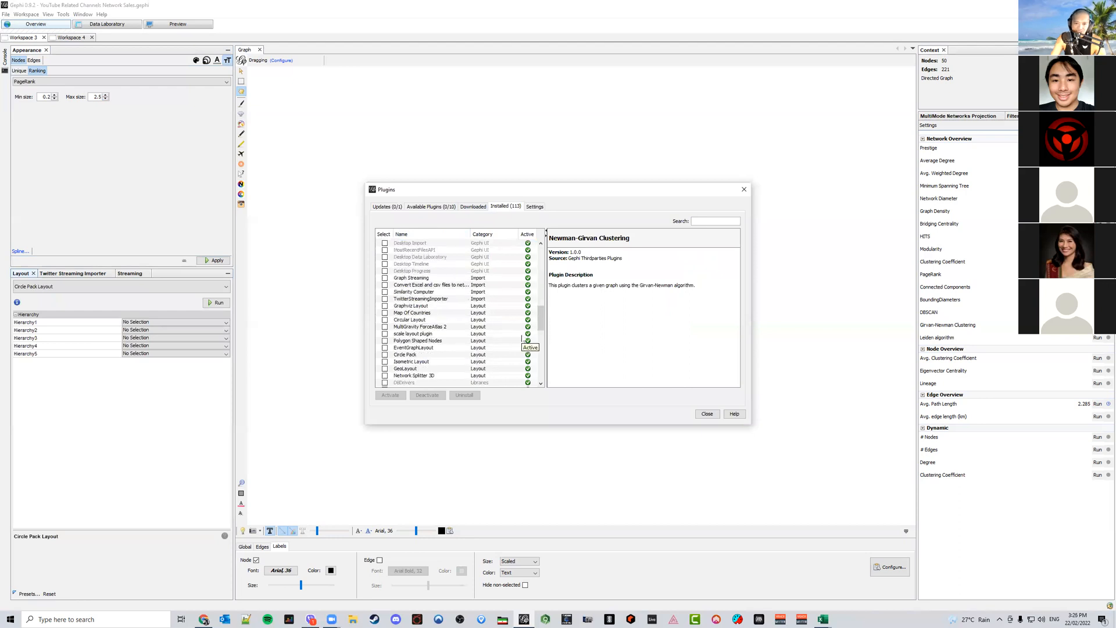
{"action": "left_click", "coordinate": [708, 414]}
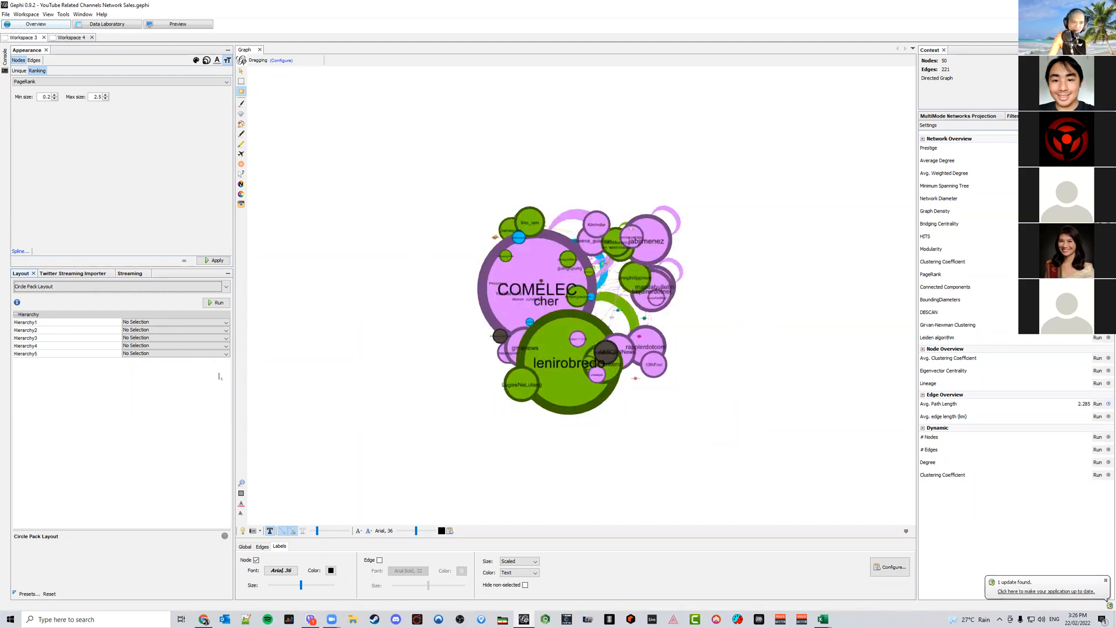
Run the Circle Pack layout with Modularity Class as the first hierarchy level and PageRank as the second
{"action": "left_click", "coordinate": [166, 322]}
{"action": "left_click_drag", "start_coordinate": [227, 349], "coordinate": [225, 372]}
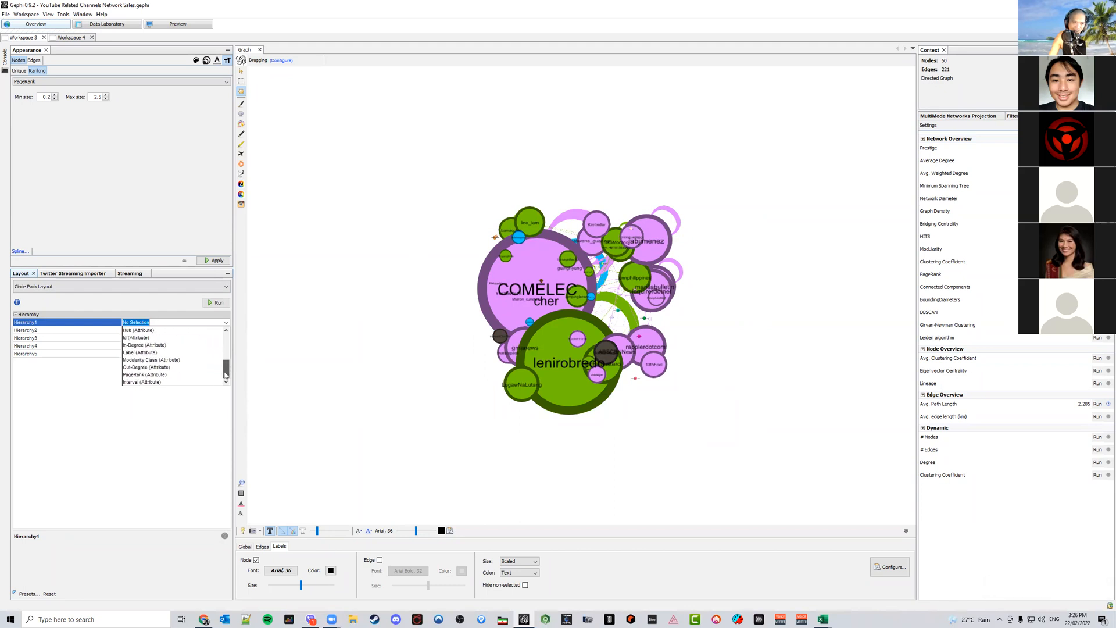
{"action": "left_click", "coordinate": [189, 360]}
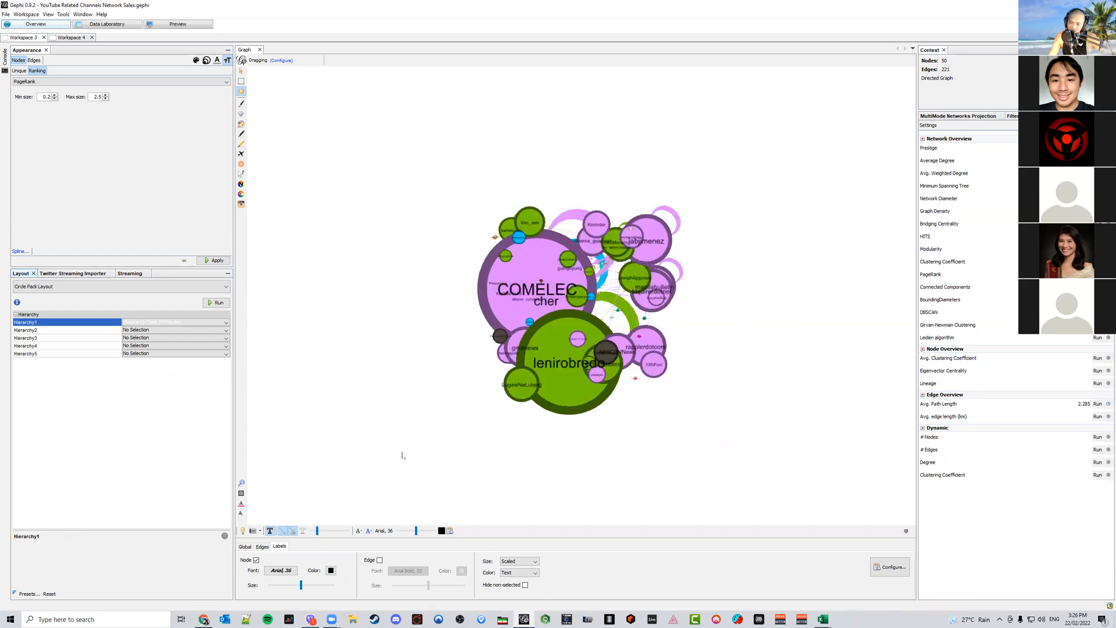
{"action": "left_click", "coordinate": [187, 330]}
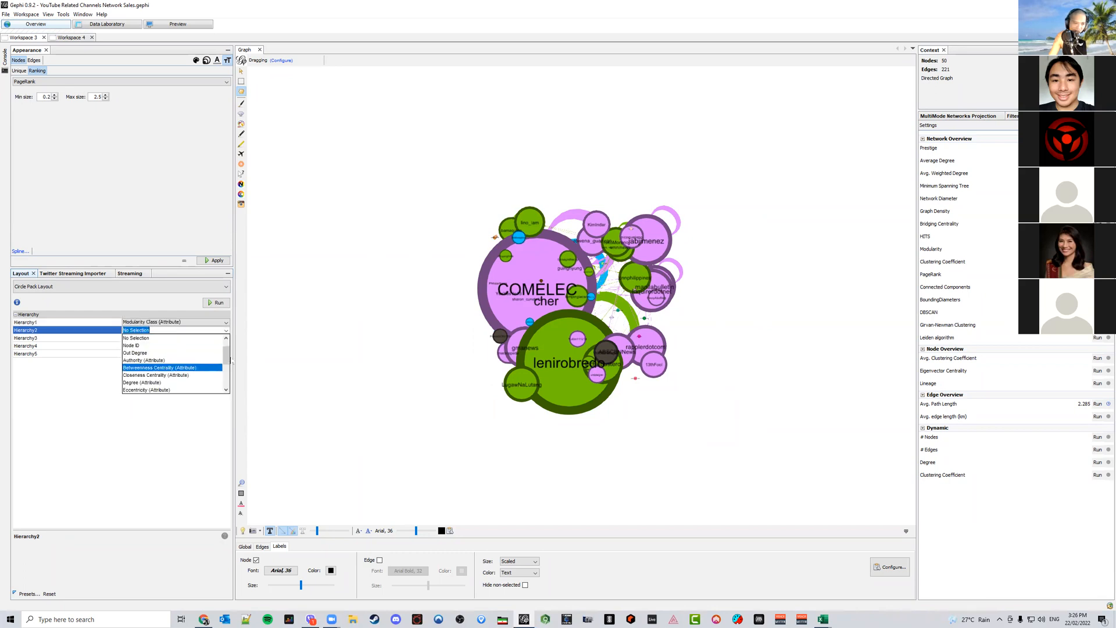
{"action": "left_click_drag", "start_coordinate": [227, 357], "coordinate": [235, 383]}
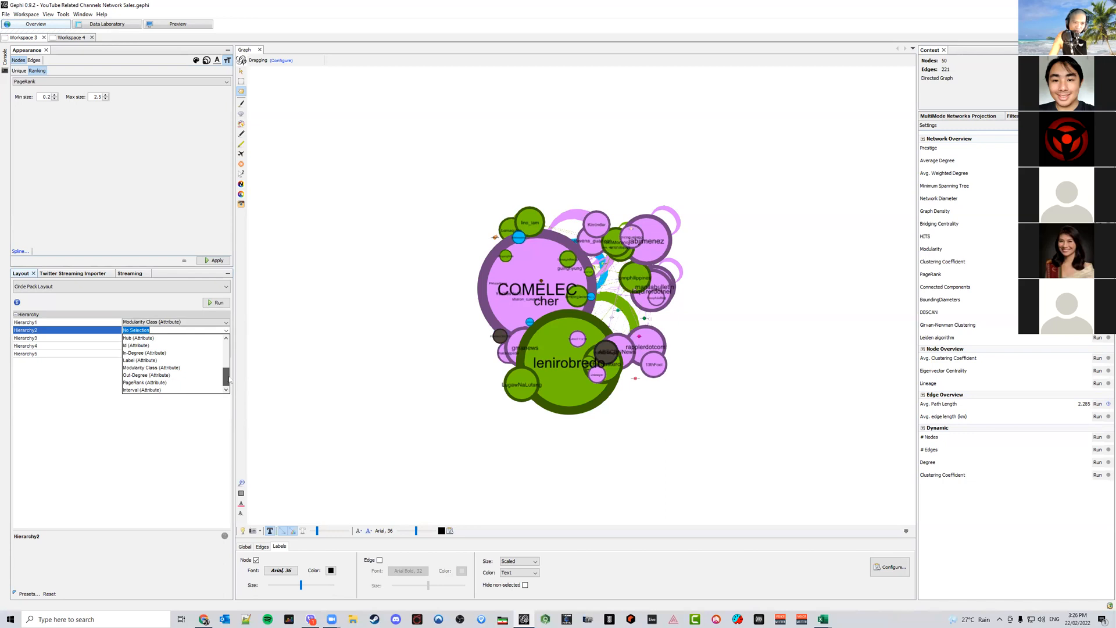
{"action": "left_click_drag", "start_coordinate": [227, 377], "coordinate": [227, 375]}
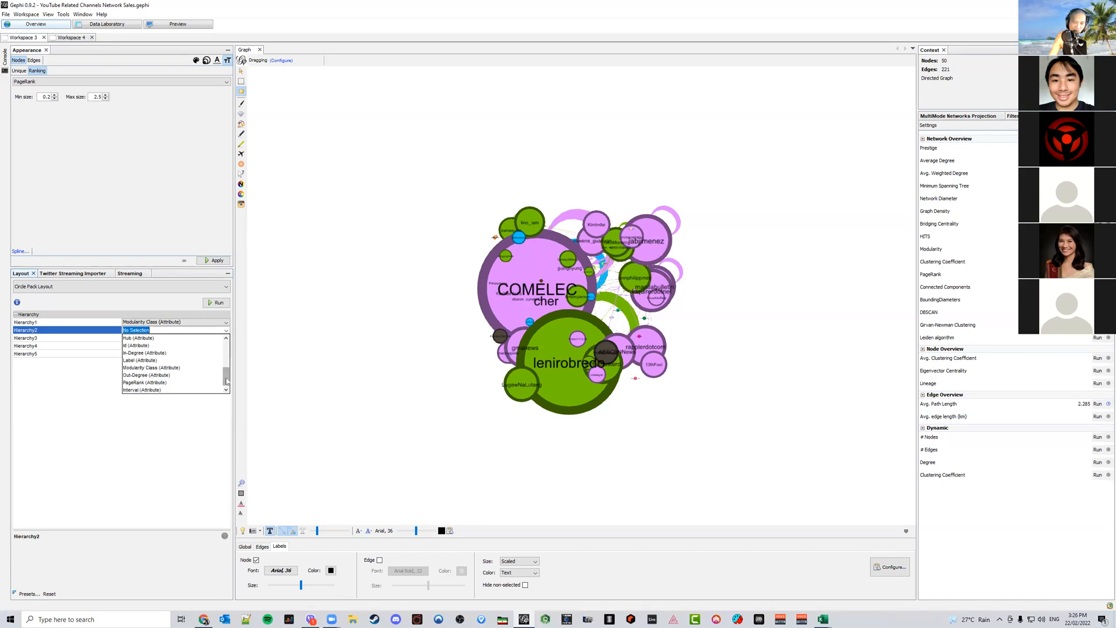
{"action": "left_click", "coordinate": [176, 383]}
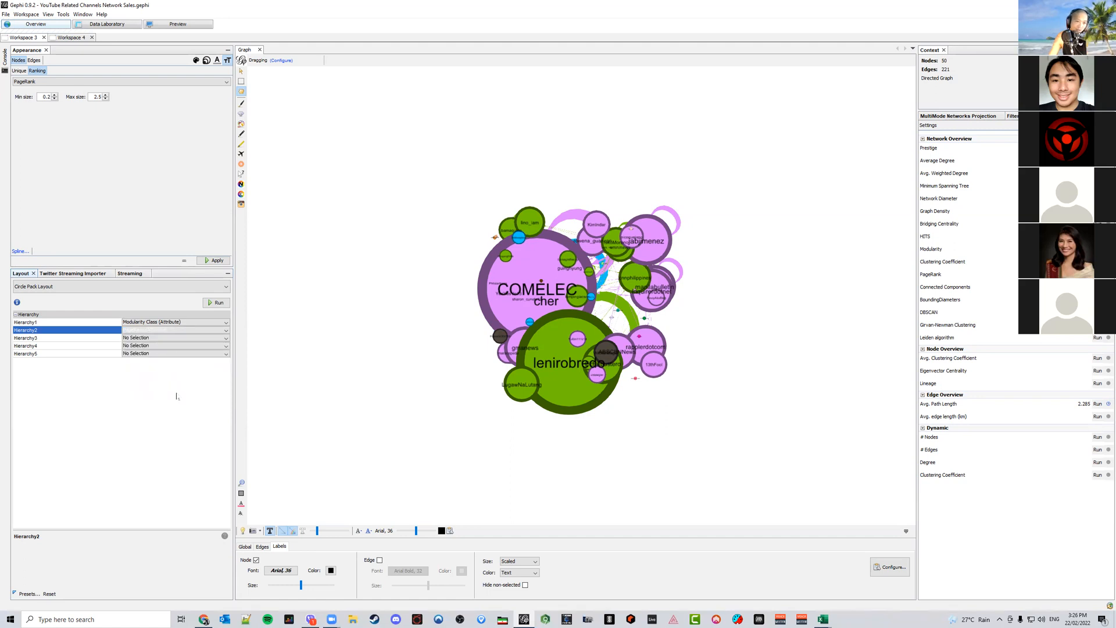
{"action": "left_click", "coordinate": [218, 303]}
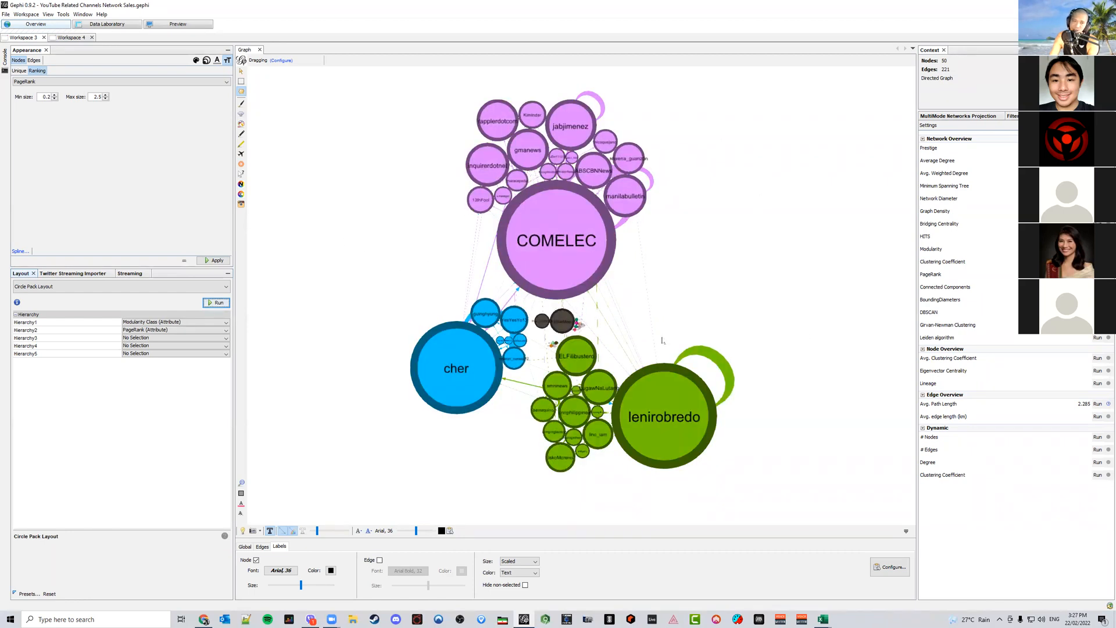
Spread the graph out by running the Expansion layout twice at scale factor 1.2, and centre it in the view
{"action": "left_click", "coordinate": [219, 287]}
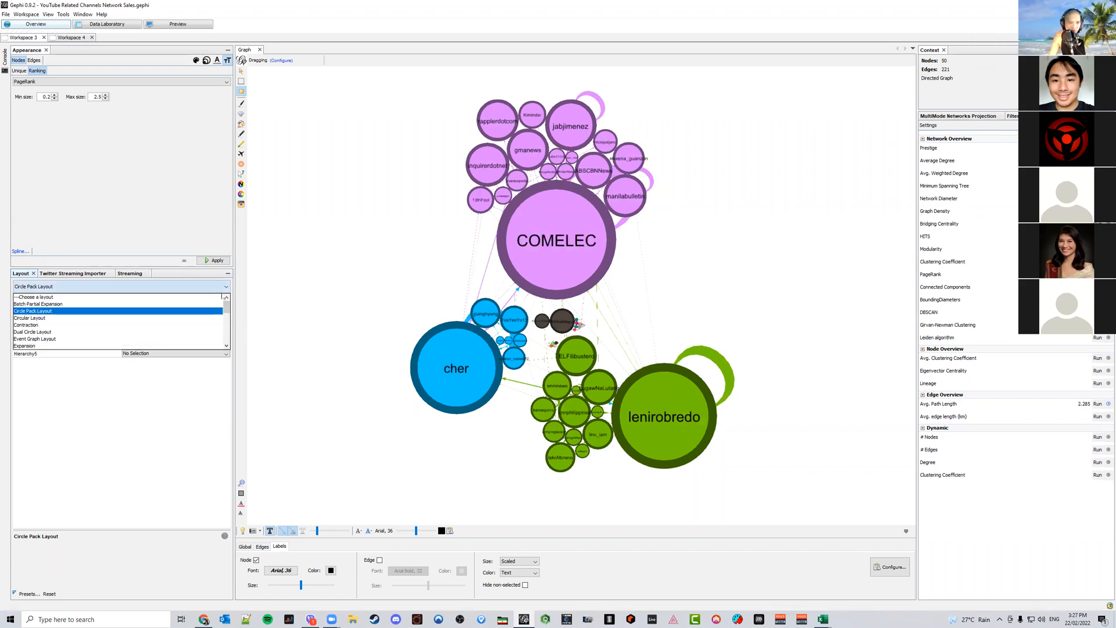
{"action": "mouse_move", "coordinate": [226, 309]}
{"action": "left_mouse_down"}
{"action": "mouse_move", "coordinate": [222, 329]}
{"action": "mouse_move", "coordinate": [223, 319]}
{"action": "left_mouse_up"}
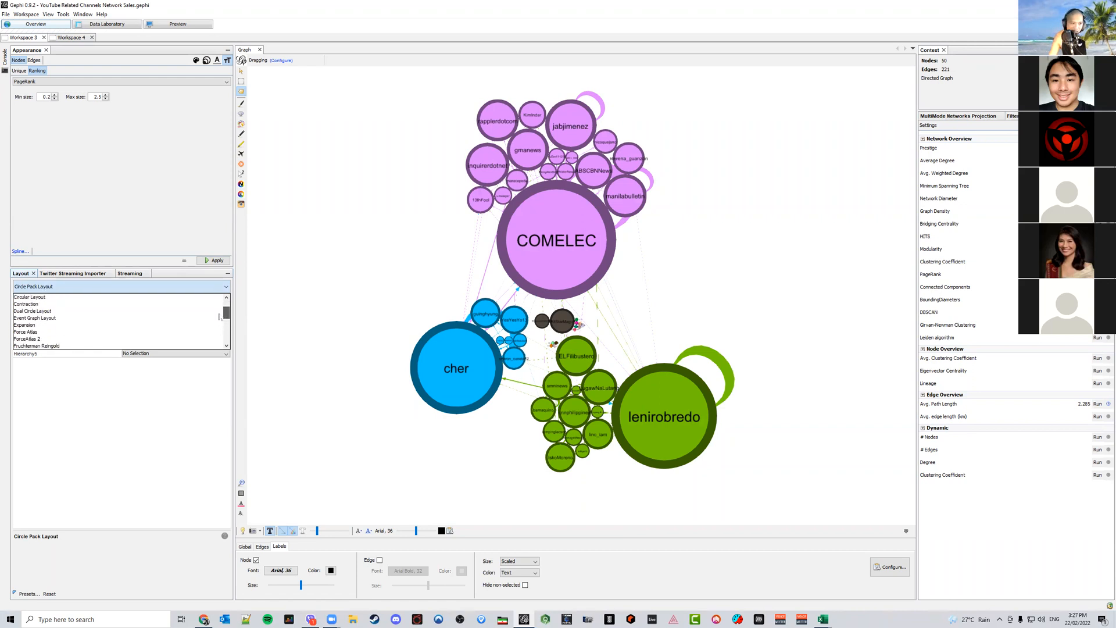
{"action": "left_click", "coordinate": [171, 321]}
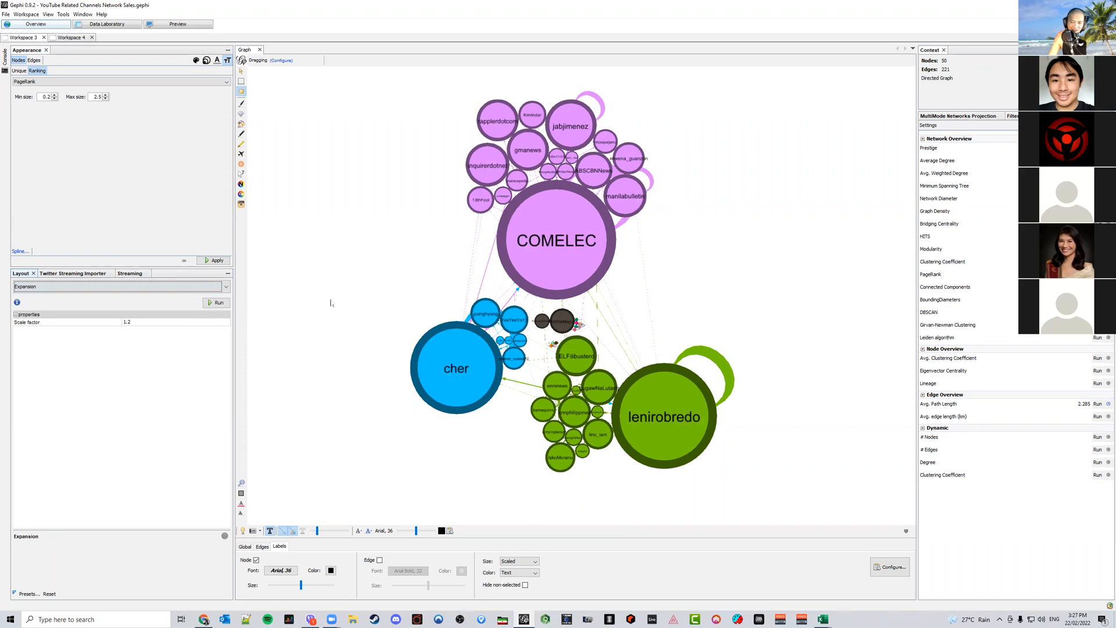
{"action": "left_click", "coordinate": [241, 484]}
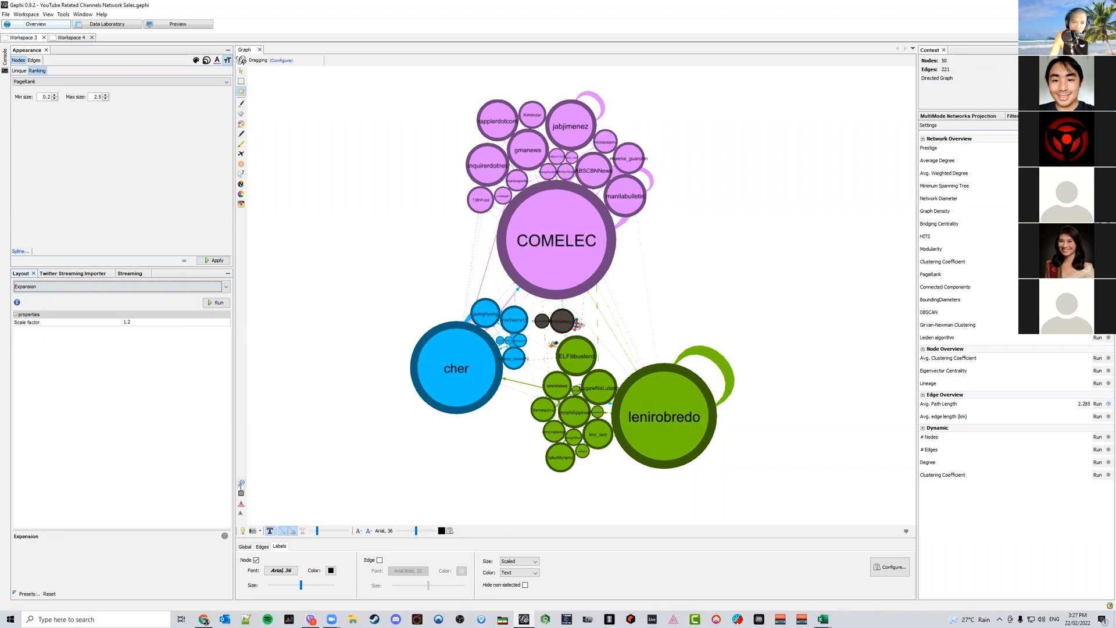
{"action": "left_click", "coordinate": [219, 302]}
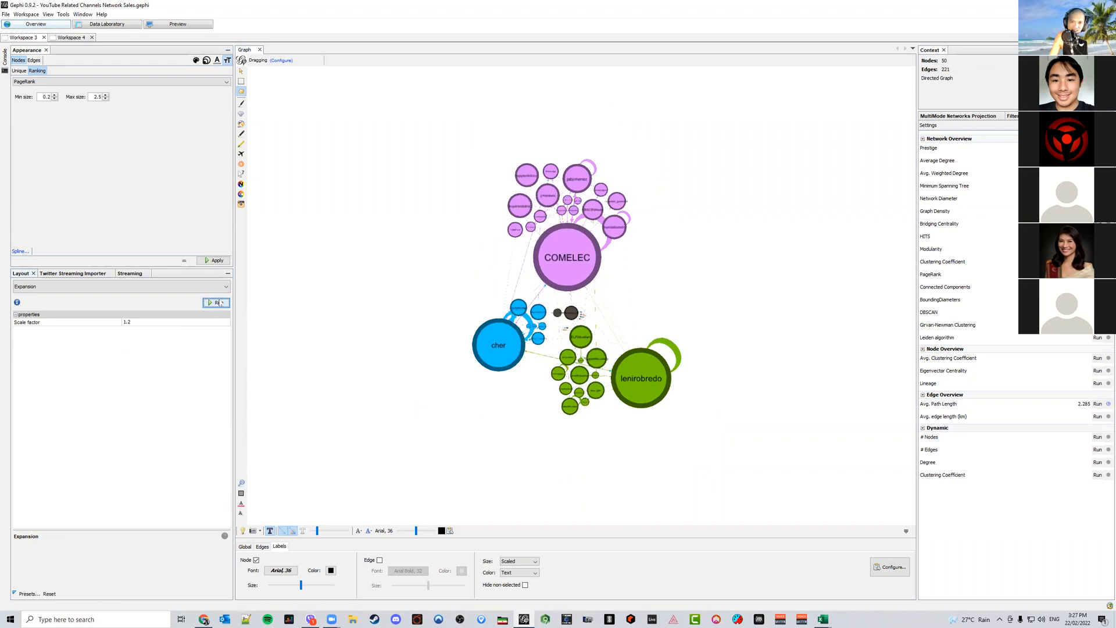
{"action": "left_click", "coordinate": [219, 303]}
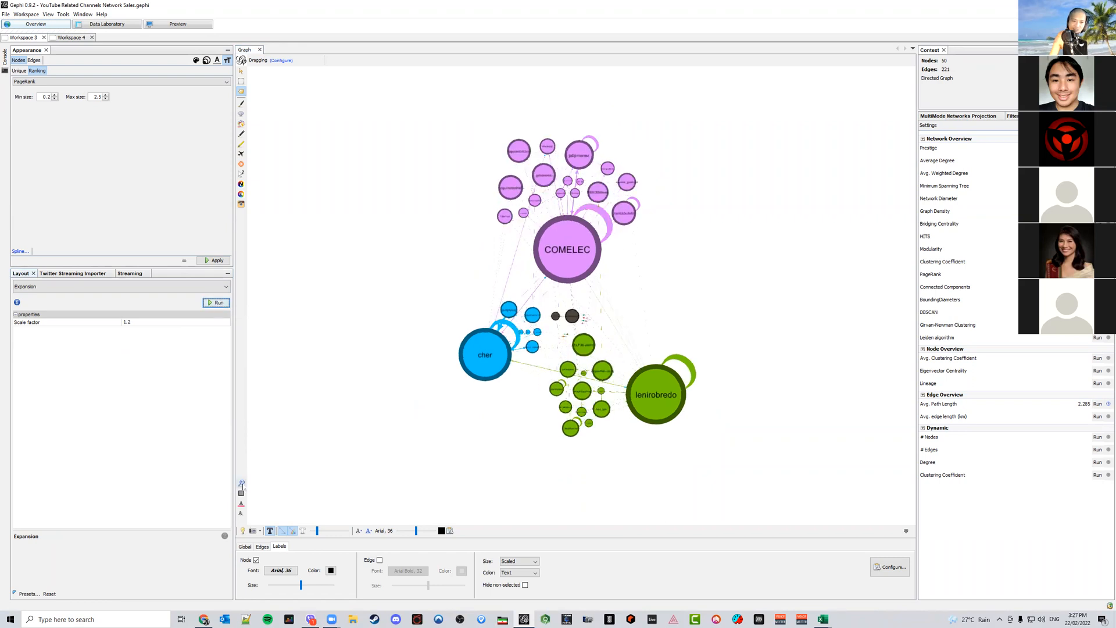
{"action": "left_click", "coordinate": [241, 483]}
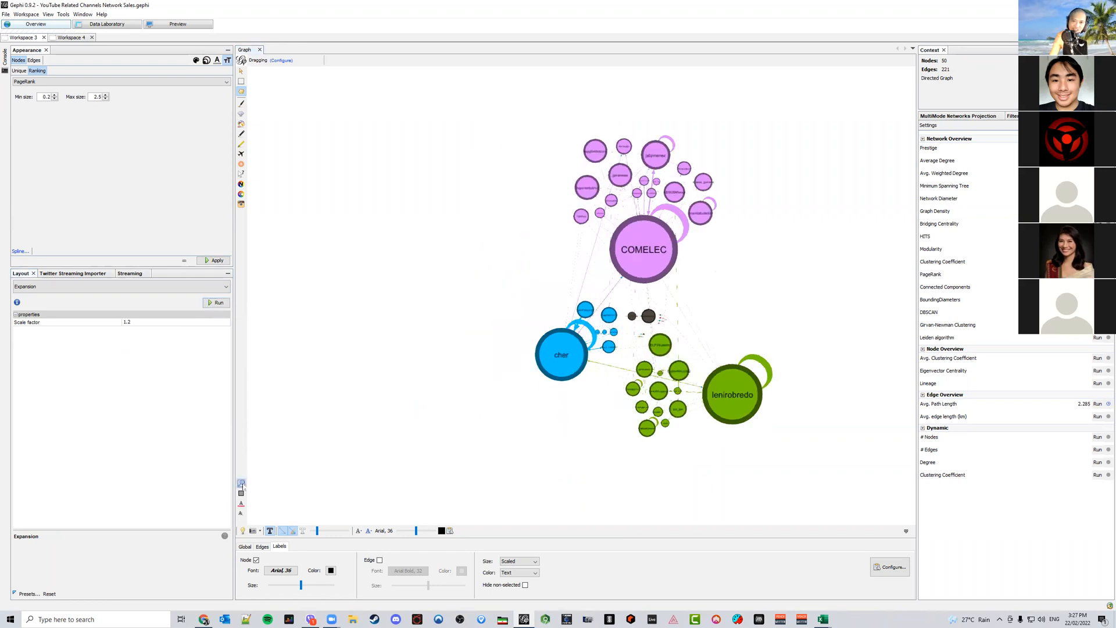
Run the Noverlap layout on the graph with speed 3.0, ratio 1.2 and margin 5.0
{"action": "left_click", "coordinate": [209, 287]}
{"action": "scroll", "coordinate": [231, 323], "scroll_direction": "up", "scroll_amount": 1}
{"action": "left_click_drag", "start_coordinate": [230, 323], "coordinate": [230, 336]}
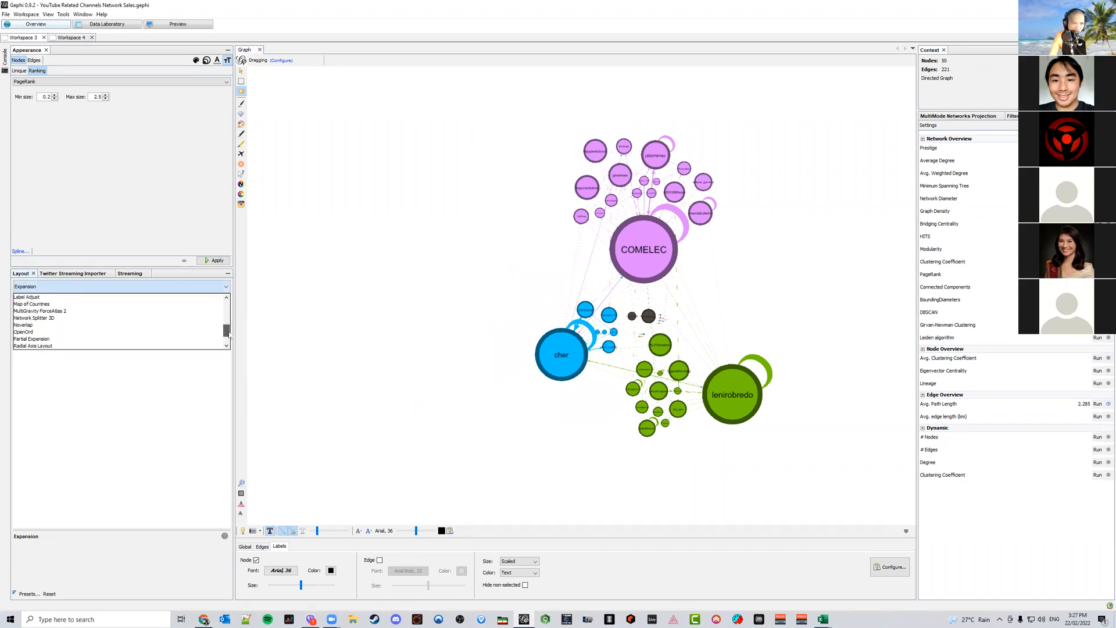
{"action": "left_click", "coordinate": [211, 325]}
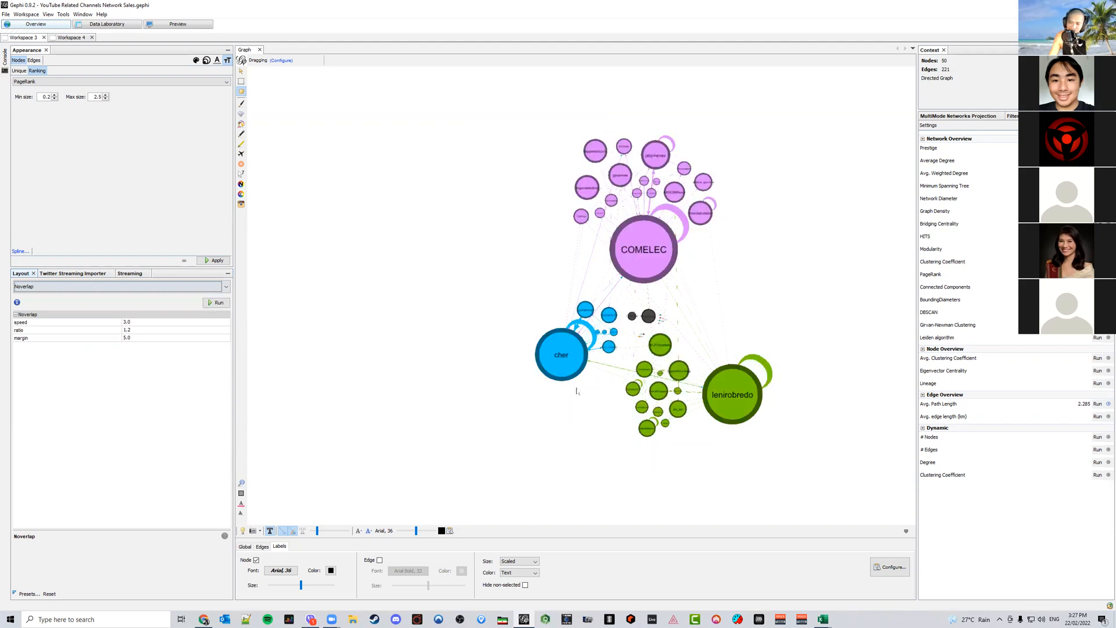
{"action": "left_click", "coordinate": [219, 303]}
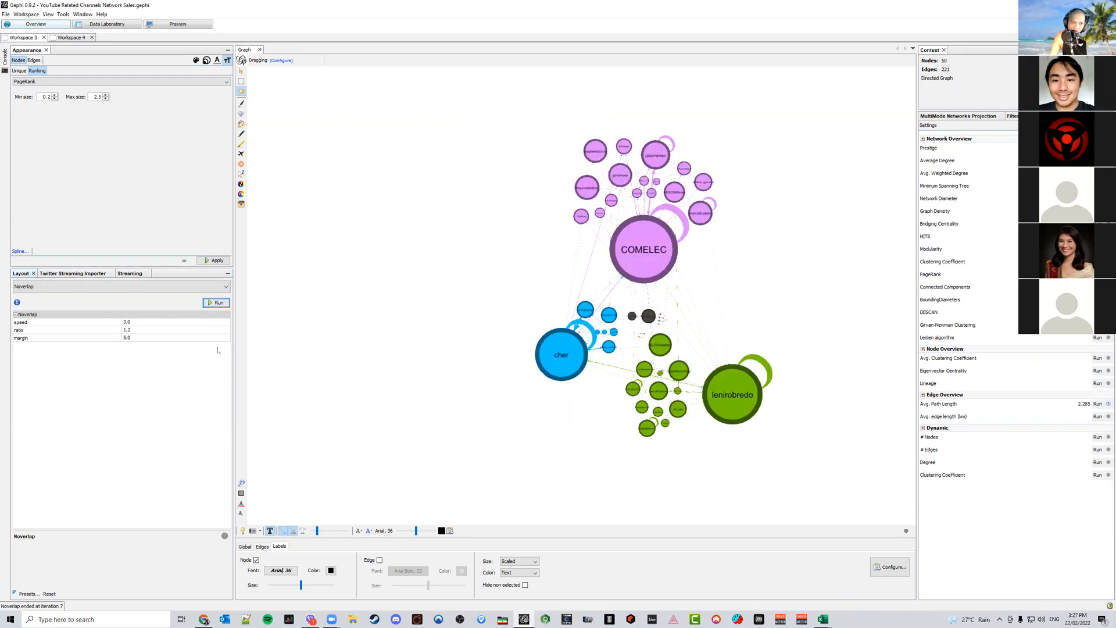
Inspect the node labels and run the Label Adjust layout at speed 1.0 with node size included
{"action": "left_click", "coordinate": [152, 286]}
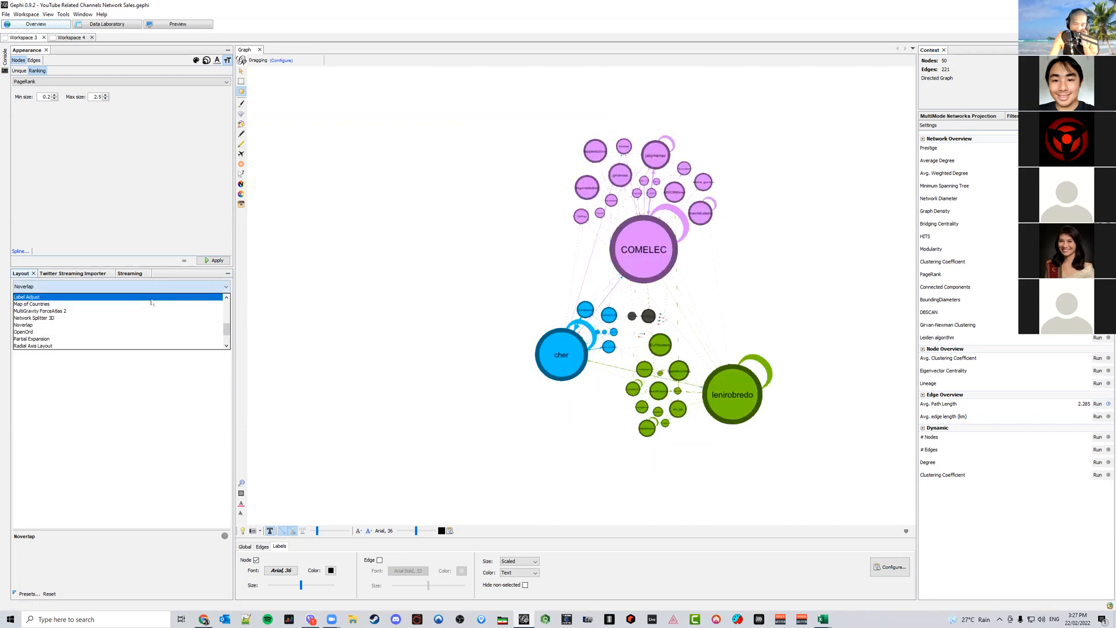
{"action": "left_click", "coordinate": [151, 298]}
{"action": "scroll", "coordinate": [725, 259], "scroll_direction": "up", "scroll_amount": 5}
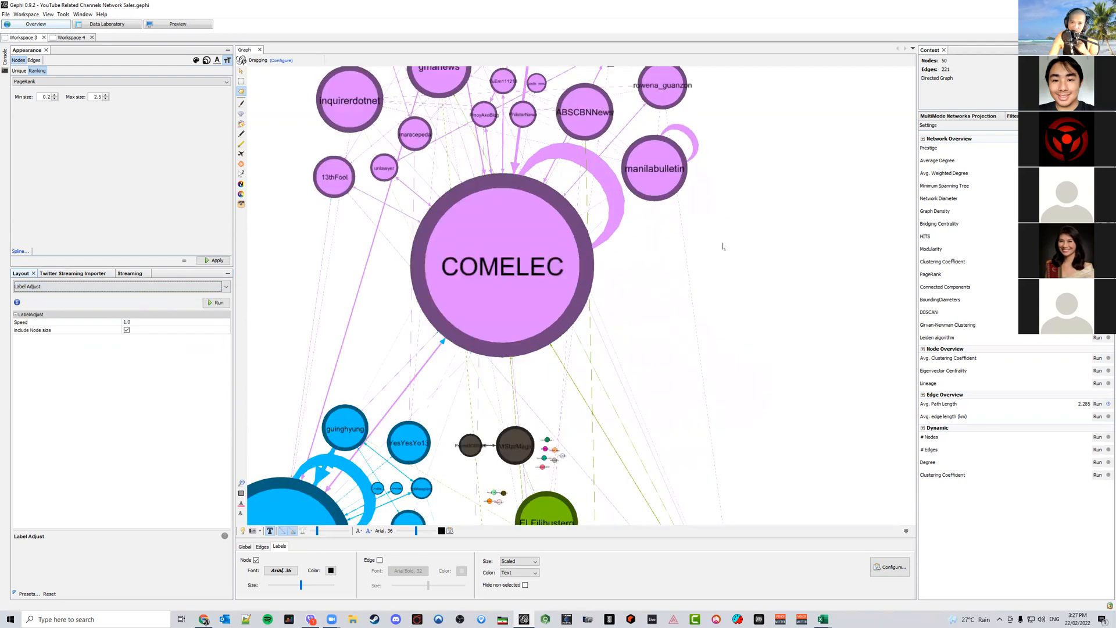
{"action": "scroll", "coordinate": [696, 250], "scroll_direction": "down", "scroll_amount": 4}
{"action": "scroll", "coordinate": [694, 263], "scroll_direction": "up", "scroll_amount": 6}
{"action": "left_click_drag", "start_coordinate": [640, 307], "coordinate": [745, 503]}
{"action": "scroll", "coordinate": [665, 303], "scroll_direction": "down", "scroll_amount": 3}
{"action": "scroll", "coordinate": [665, 303], "scroll_direction": "down", "scroll_amount": 4}
{"action": "left_click_drag", "start_coordinate": [713, 361], "coordinate": [625, 262]}
{"action": "scroll", "coordinate": [577, 348], "scroll_direction": "up", "scroll_amount": 1}
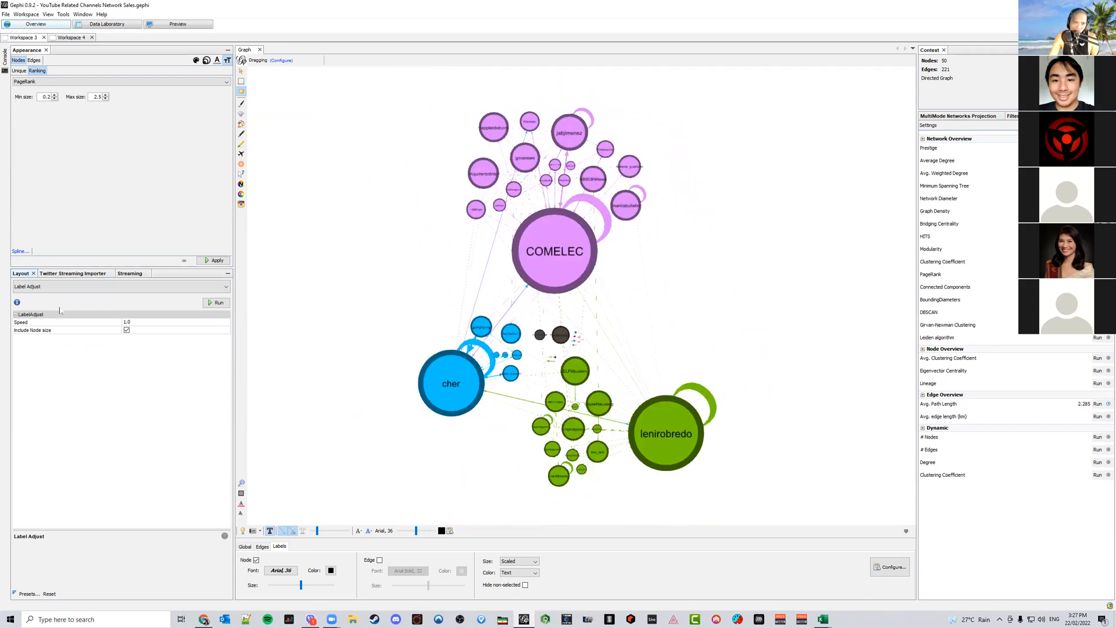
{"action": "left_click", "coordinate": [217, 302]}
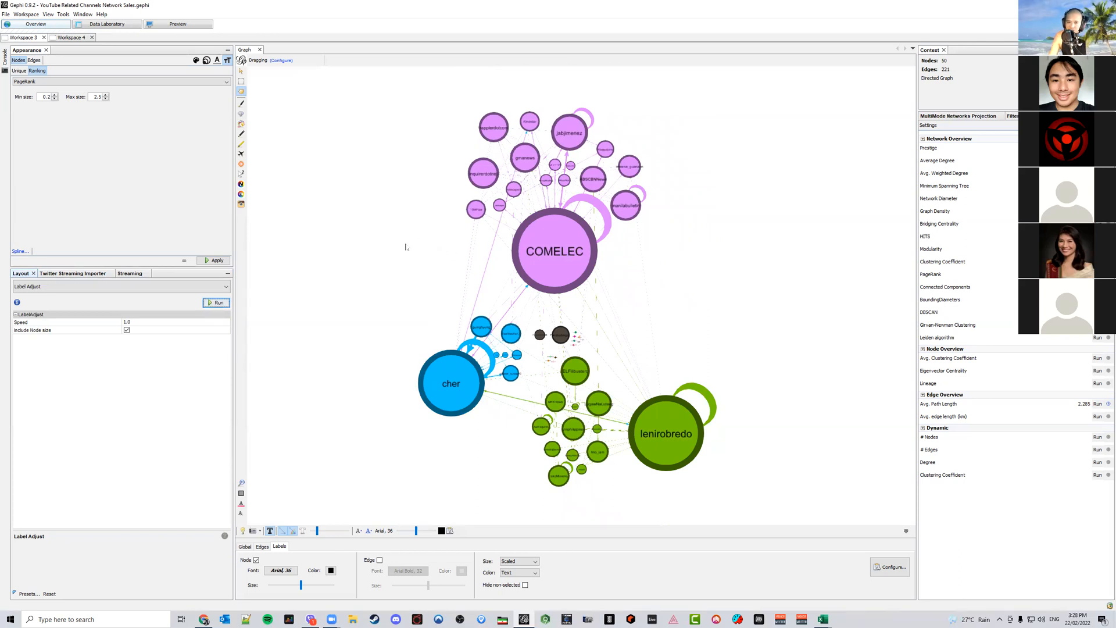
Render the graph in the preview and show its node labels
{"action": "left_click", "coordinate": [180, 29]}
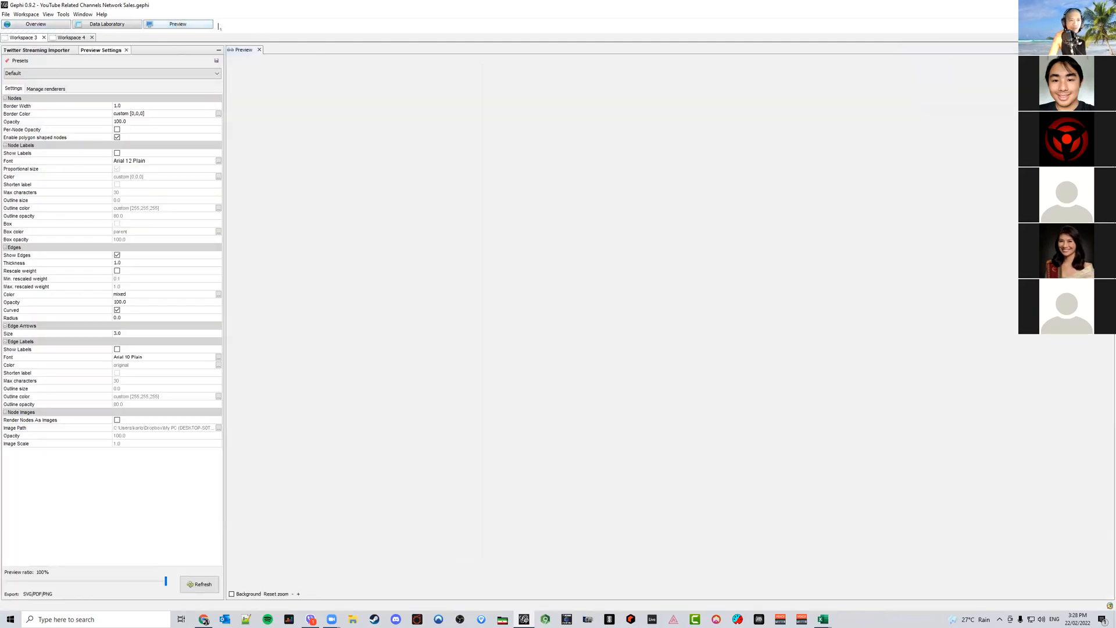
{"action": "left_click", "coordinate": [201, 585]}
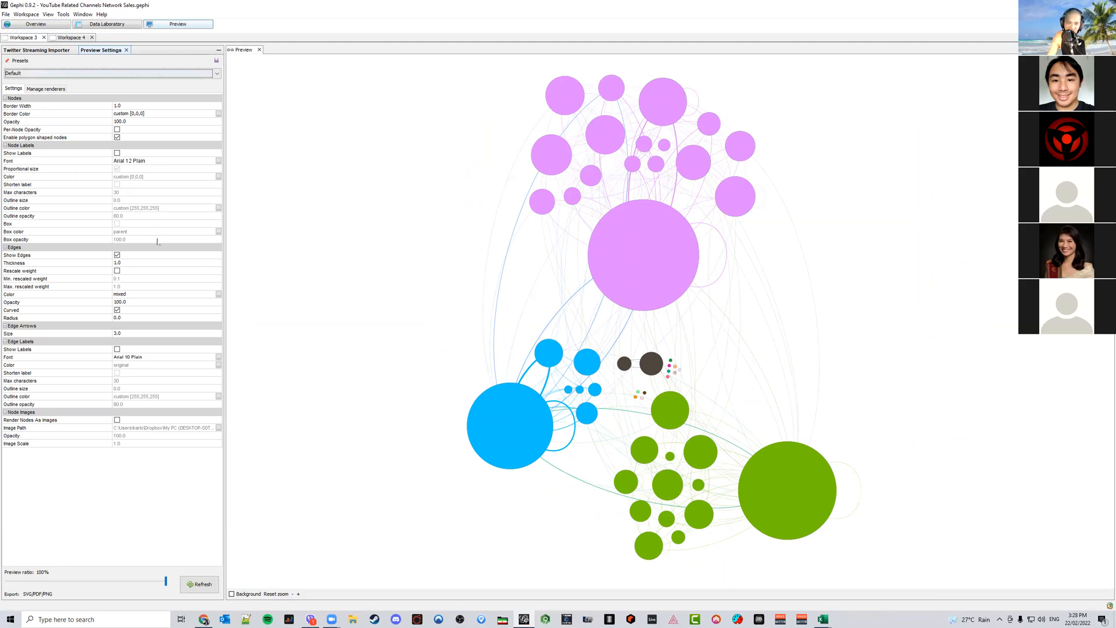
{"action": "left_click", "coordinate": [117, 153]}
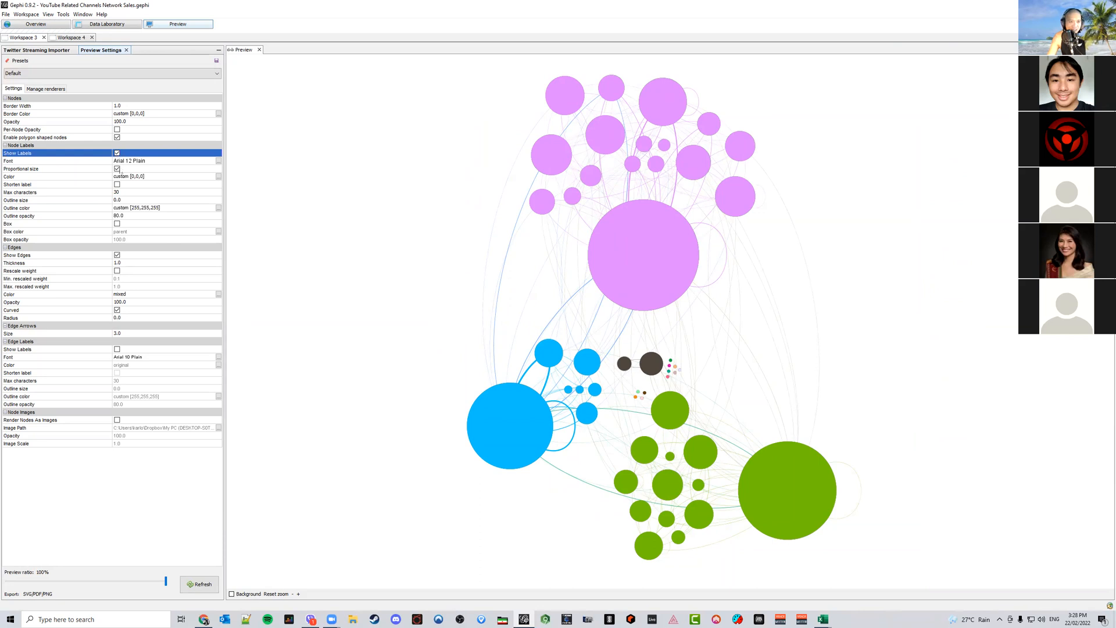
{"action": "left_click", "coordinate": [210, 586]}
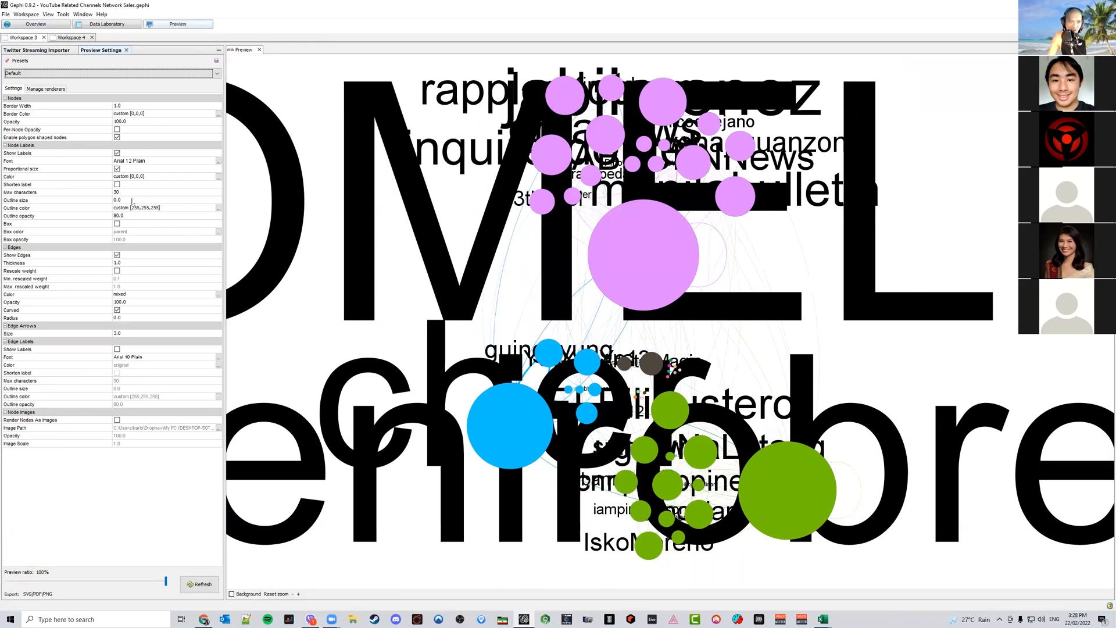
Turn off proportional sizing for the node labels, set their Arial font to size 3, and refresh the preview
{"action": "left_click", "coordinate": [117, 170]}
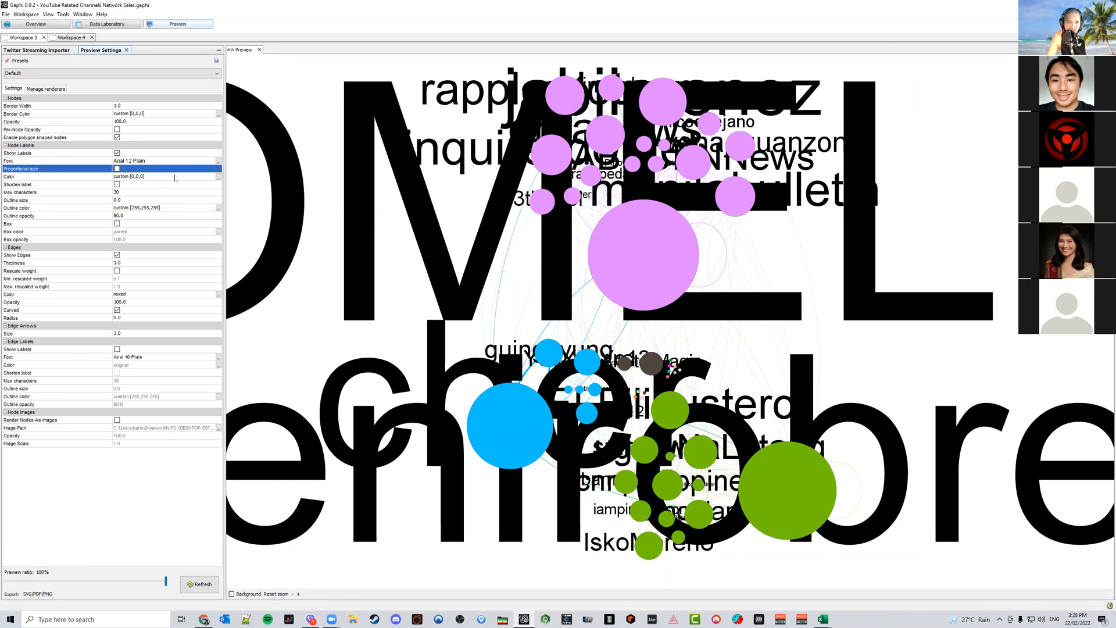
{"action": "left_click", "coordinate": [219, 161]}
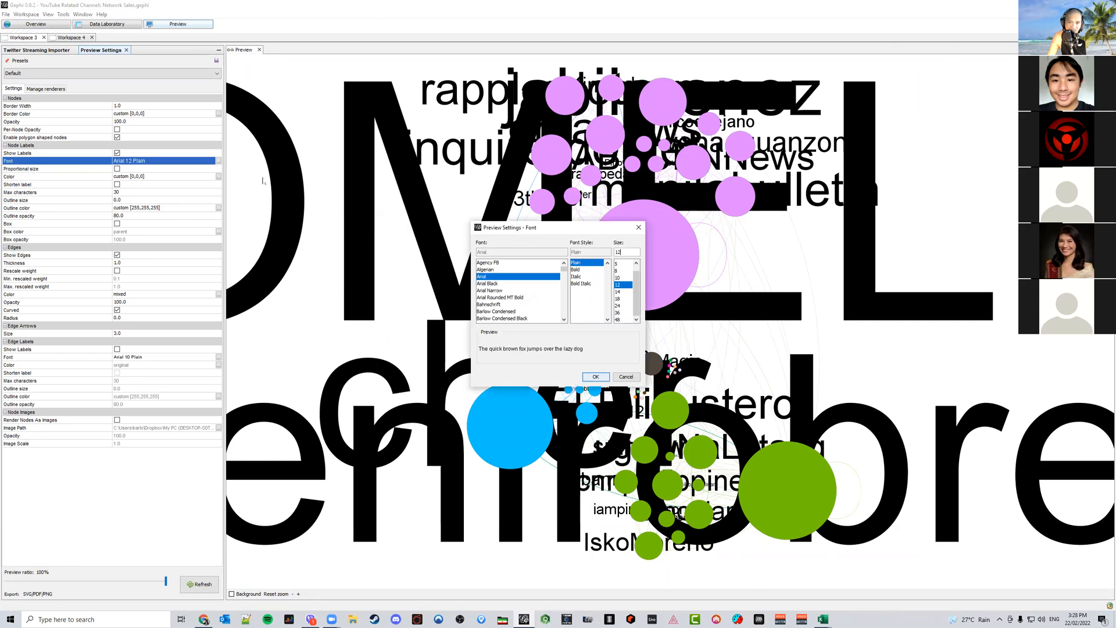
{"action": "left_click", "coordinate": [618, 264]}
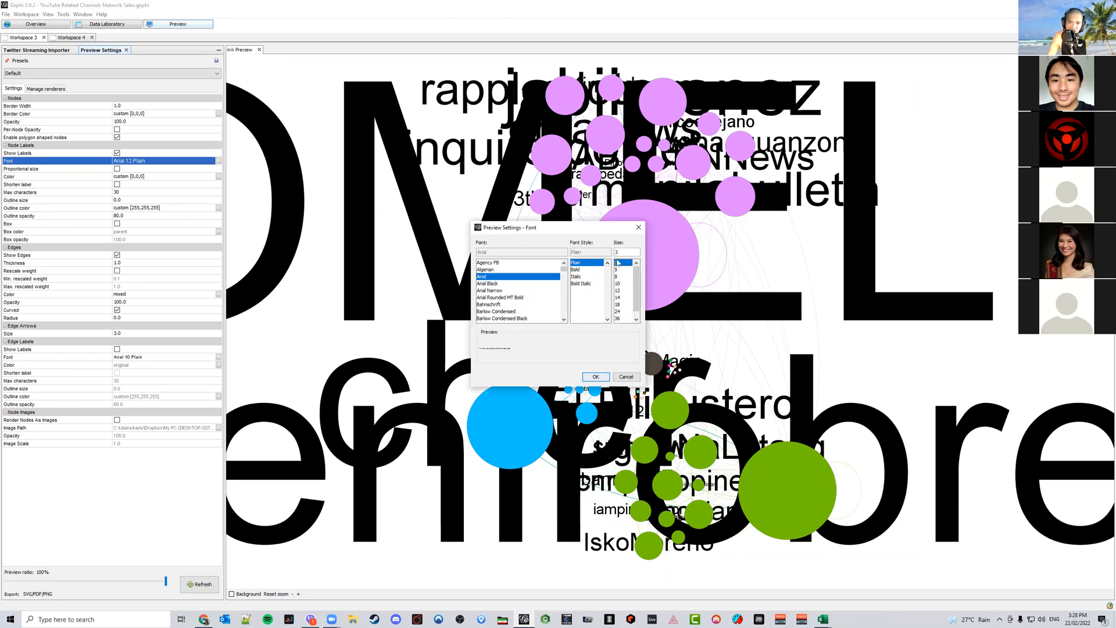
{"action": "left_click", "coordinate": [596, 376]}
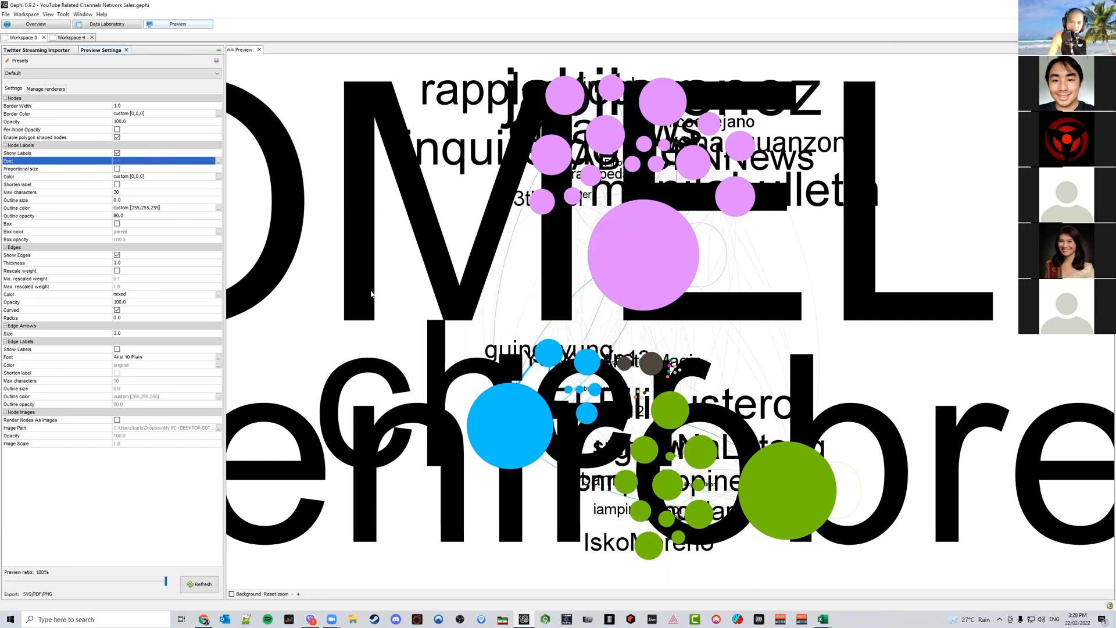
{"action": "left_click", "coordinate": [203, 584]}
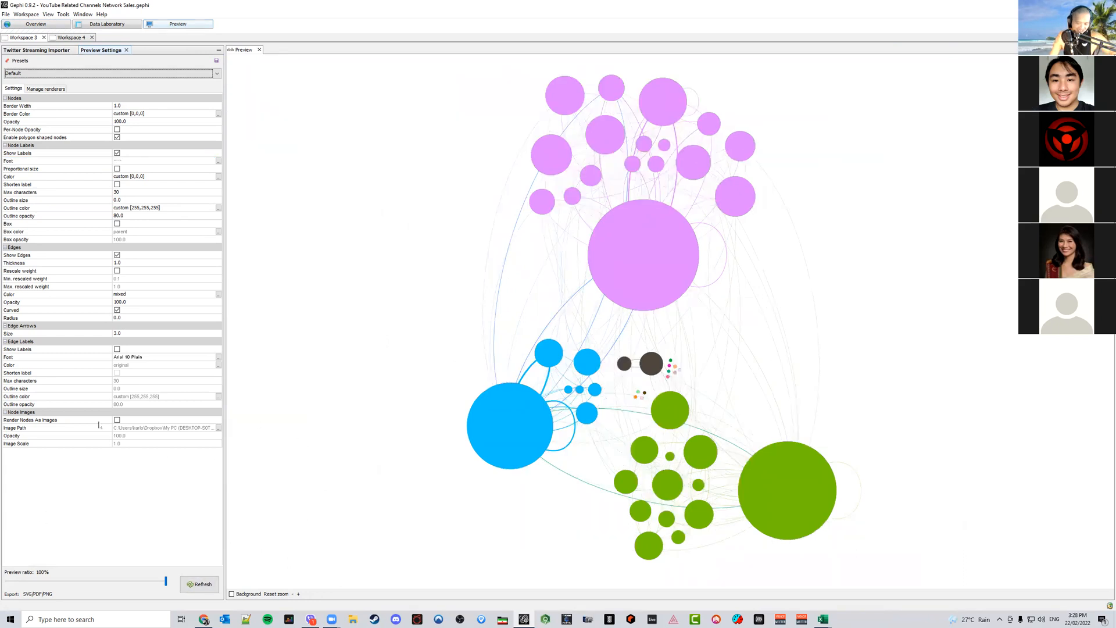
Compare the preview with the labelled graph in the overview and refresh the preview again
{"action": "left_click", "coordinate": [47, 25]}
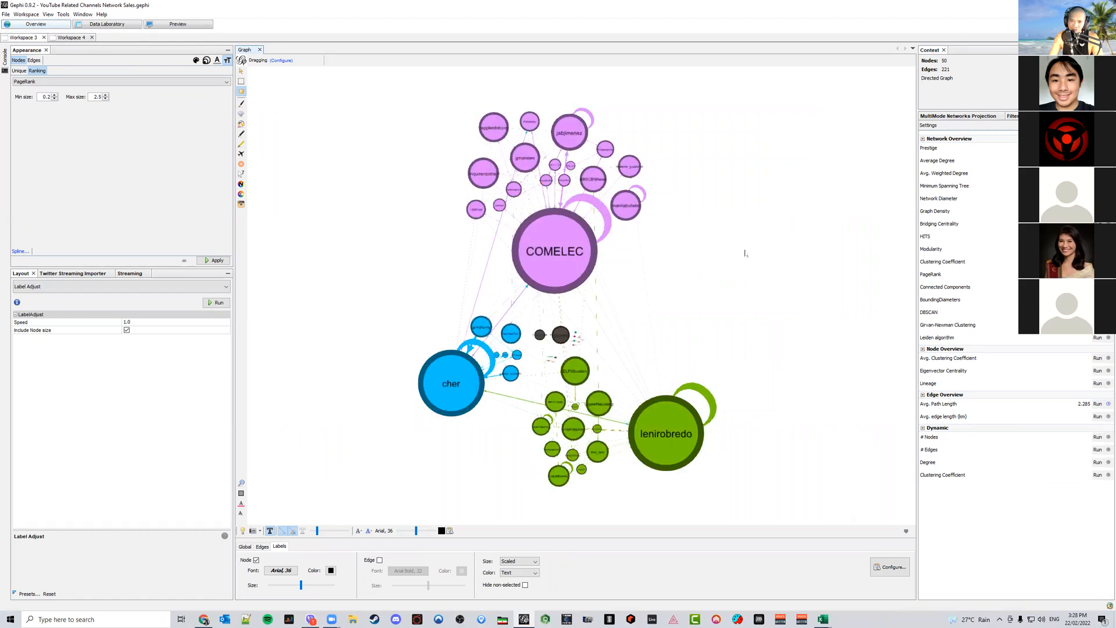
{"action": "left_click", "coordinate": [171, 26]}
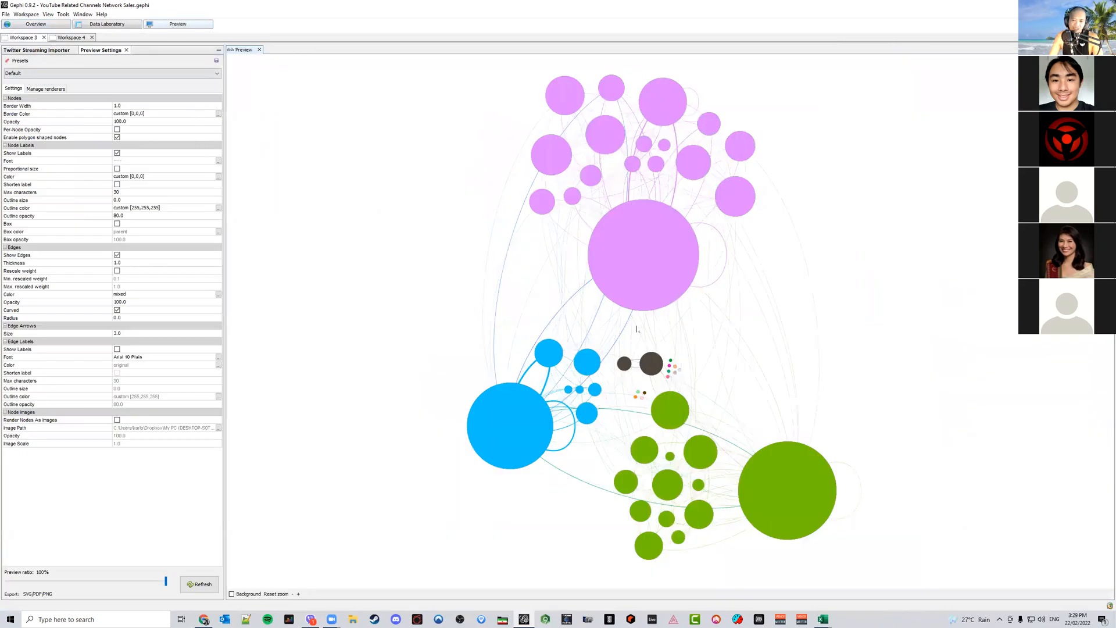
{"action": "left_click", "coordinate": [201, 589]}
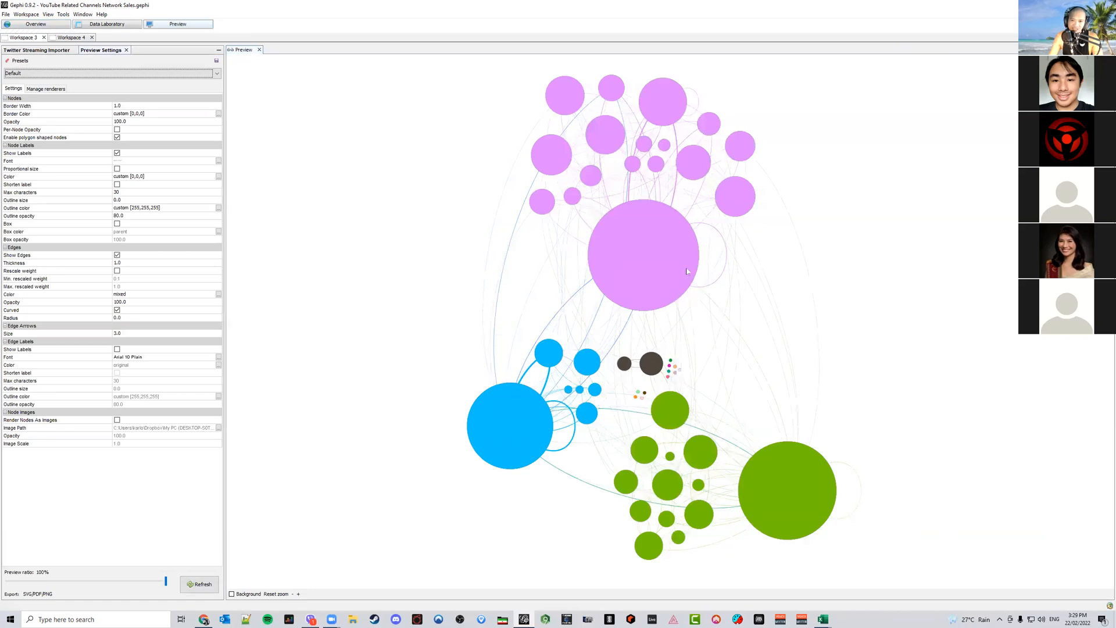
Move the default node labels renderer to the start of the renderer order, above polygon shaped nodes, and refresh the preview
{"action": "left_click", "coordinate": [47, 89]}
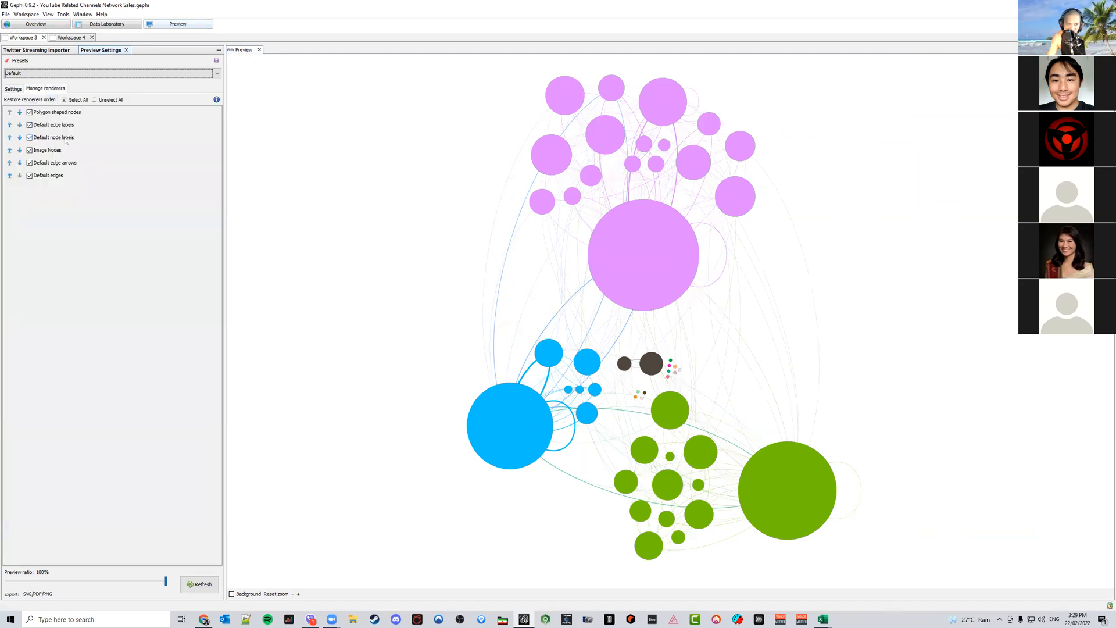
{"action": "left_click", "coordinate": [9, 137]}
{"action": "left_click", "coordinate": [9, 125]}
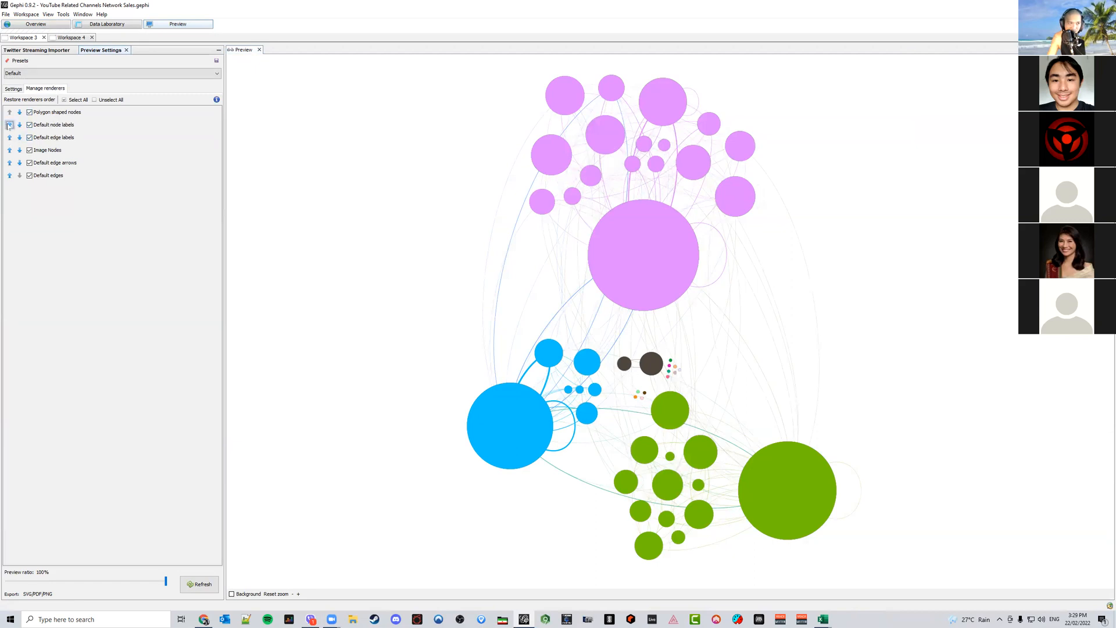
{"action": "left_click", "coordinate": [200, 585]}
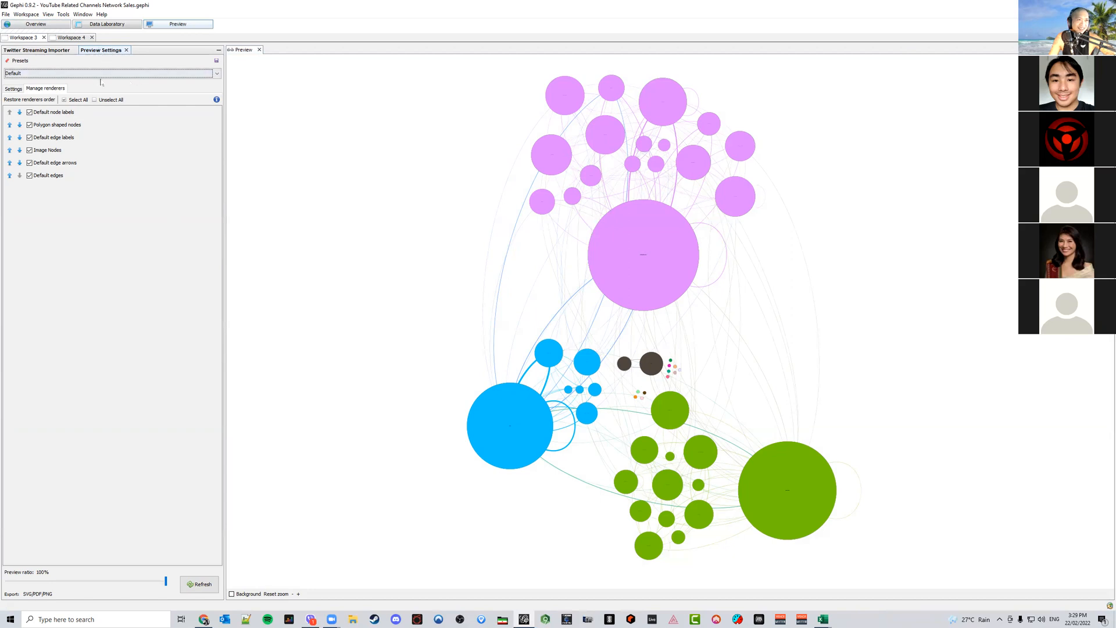
Set the node label font to Arial size 36 and refresh the preview
{"action": "left_click", "coordinate": [13, 89]}
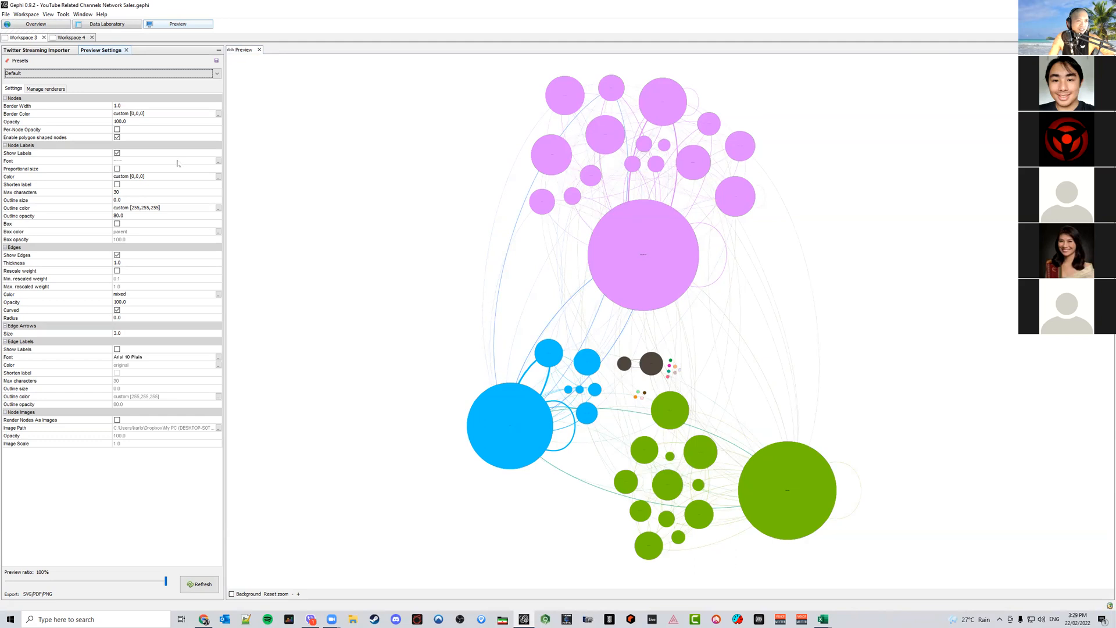
{"action": "left_click", "coordinate": [219, 161]}
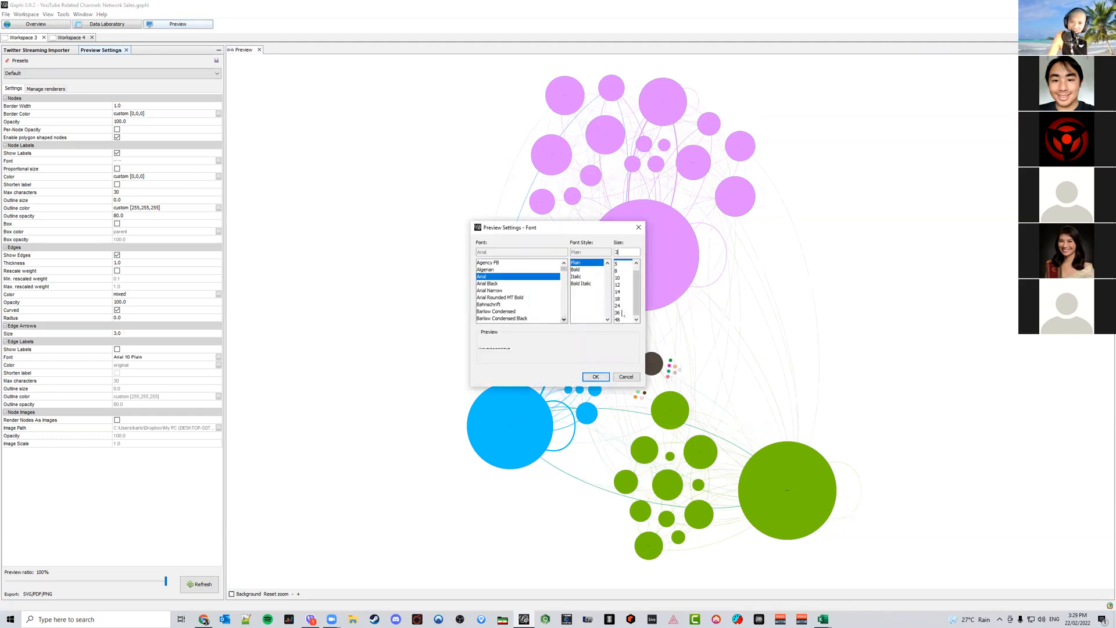
{"action": "left_click", "coordinate": [618, 313]}
{"action": "left_click", "coordinate": [604, 377]}
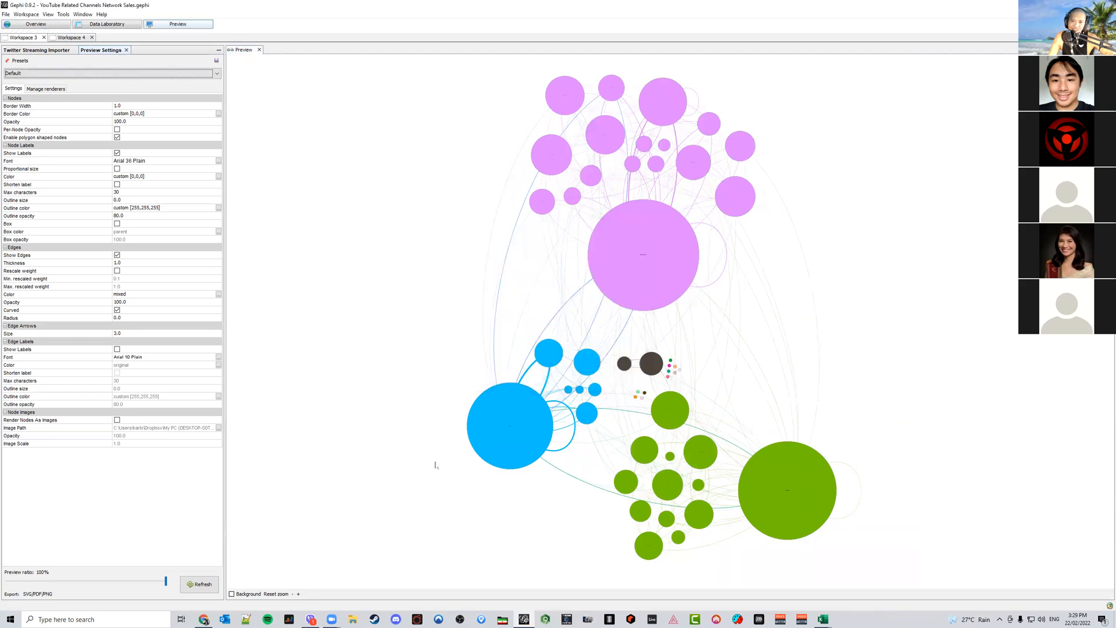
{"action": "left_click", "coordinate": [200, 584]}
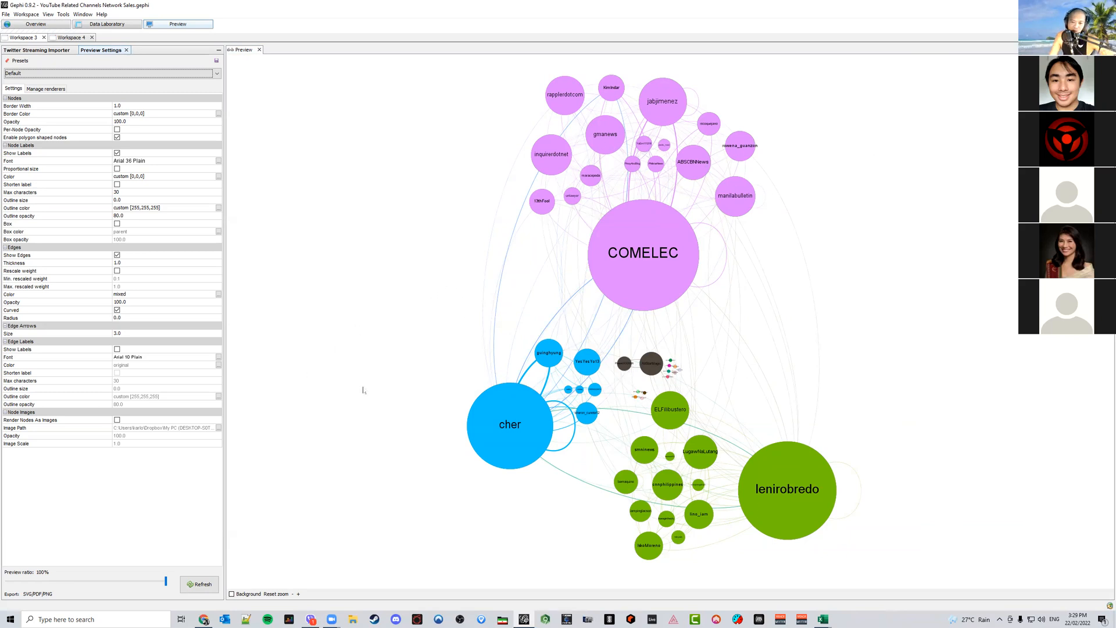
Turn off curved edges and refresh the preview to draw them straight
{"action": "left_click", "coordinate": [117, 311]}
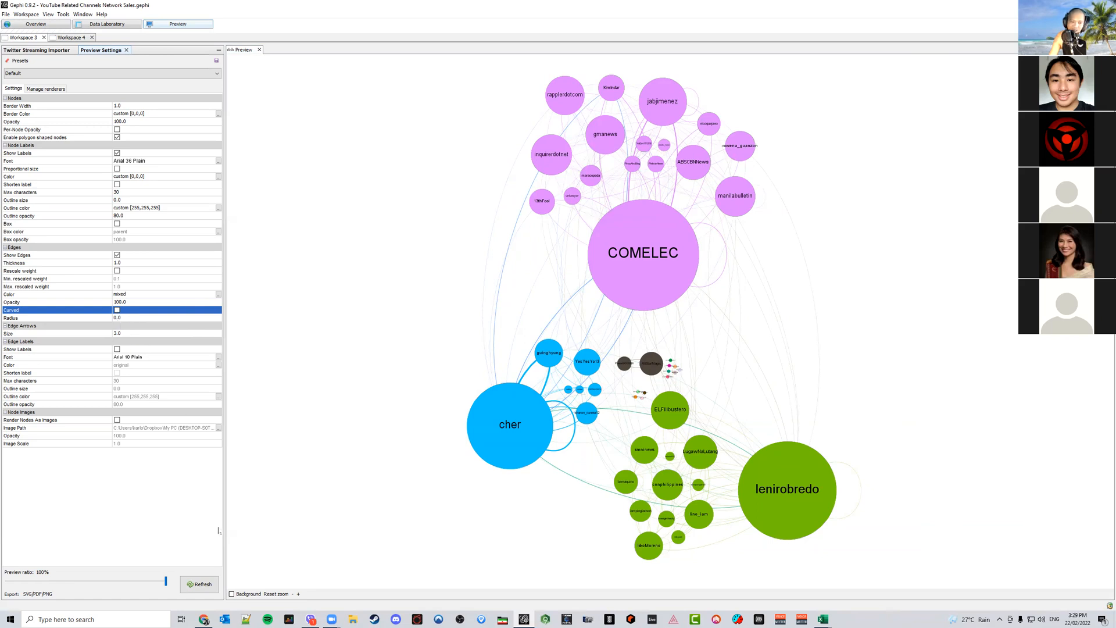
{"action": "left_click", "coordinate": [213, 585]}
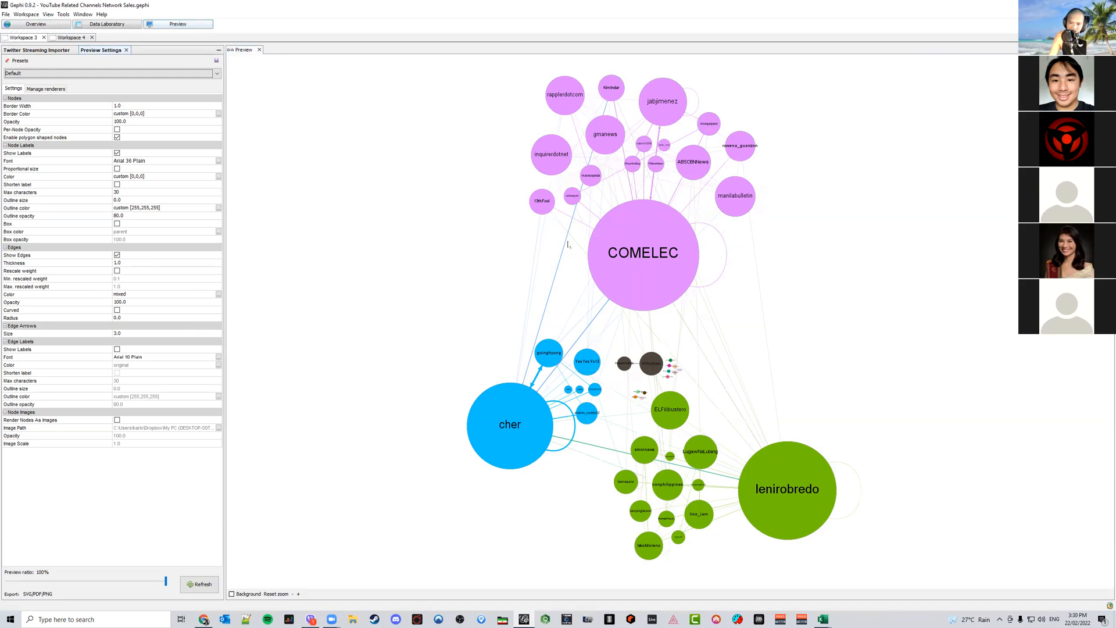
Try to edit the minimum and maximum rescaled weights of the edges, and refresh the preview
{"action": "left_click", "coordinate": [138, 289]}
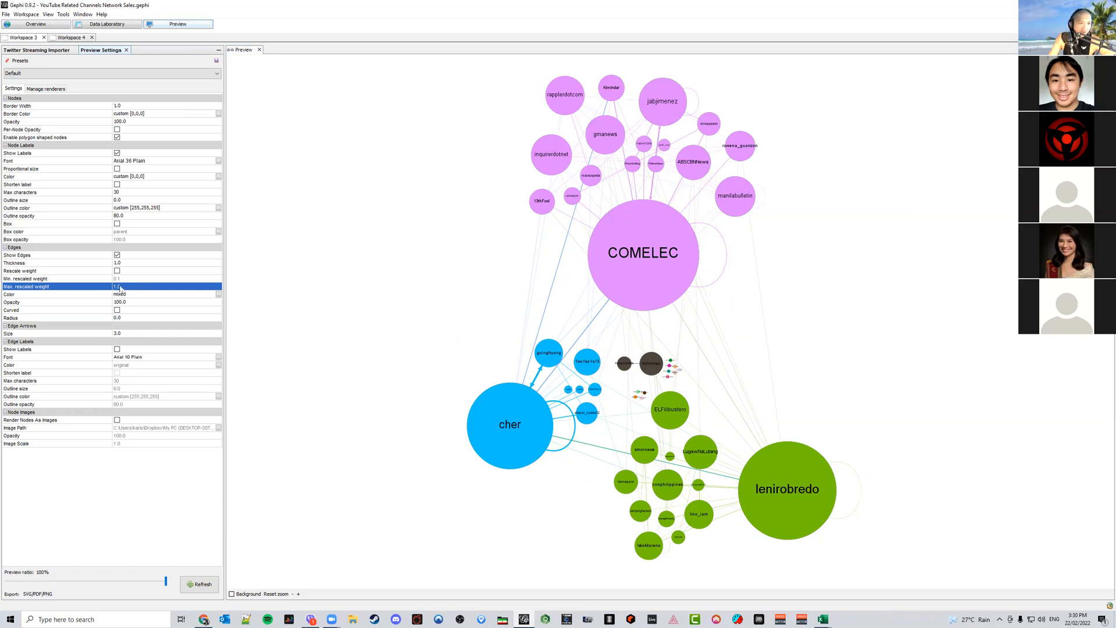
{"action": "left_click", "coordinate": [97, 303]}
{"action": "left_click", "coordinate": [121, 287]}
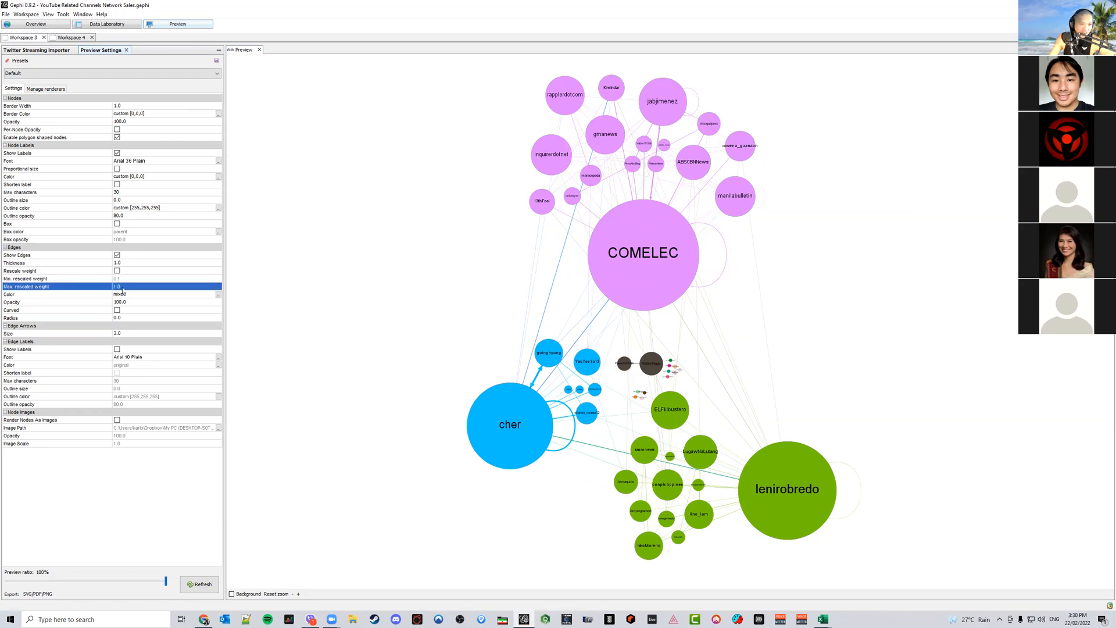
{"action": "left_click", "coordinate": [122, 293]}
{"action": "left_click", "coordinate": [121, 302]}
{"action": "left_click", "coordinate": [116, 286]}
{"action": "left_click", "coordinate": [115, 279]}
{"action": "left_click", "coordinate": [123, 286]}
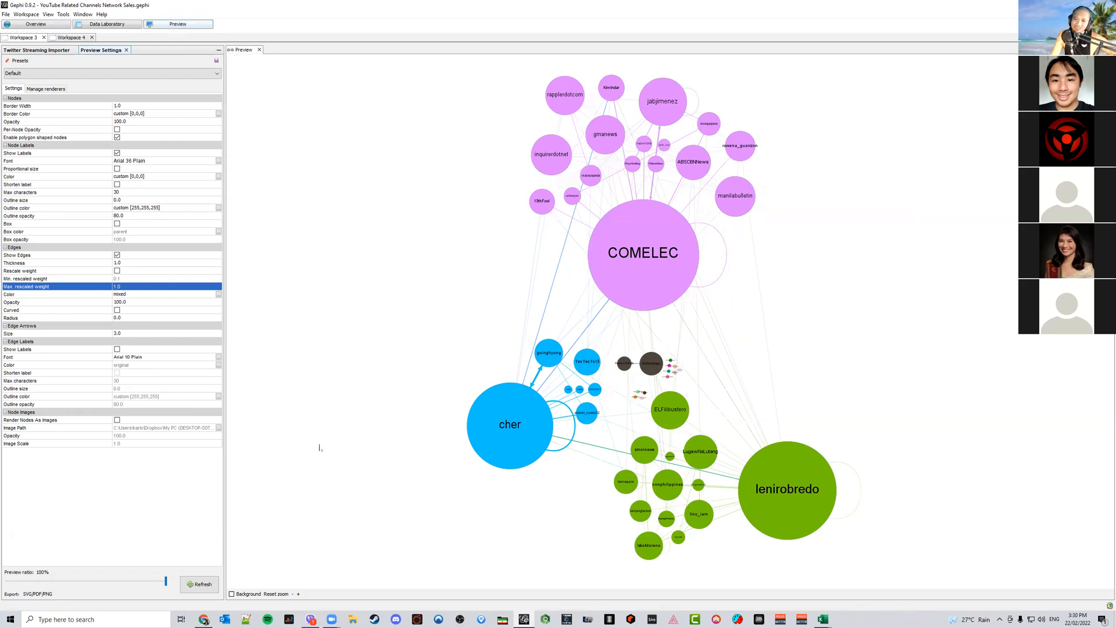
{"action": "left_click", "coordinate": [198, 585]}
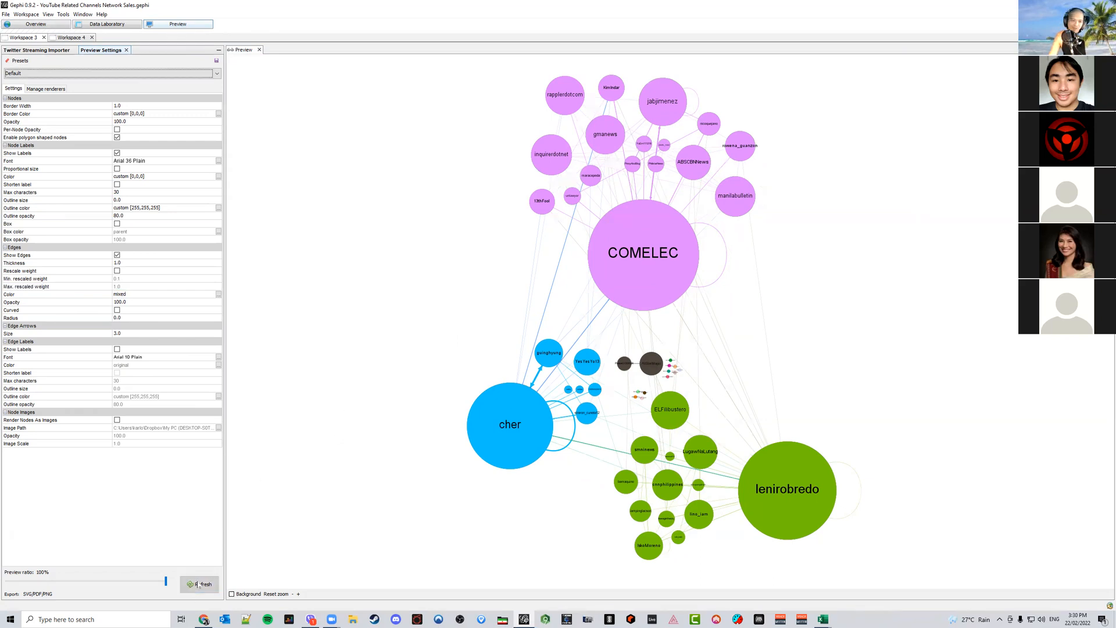
Start exporting the preview as a PNG file and enable a transparent background in its export options
{"action": "left_click", "coordinate": [36, 593]}
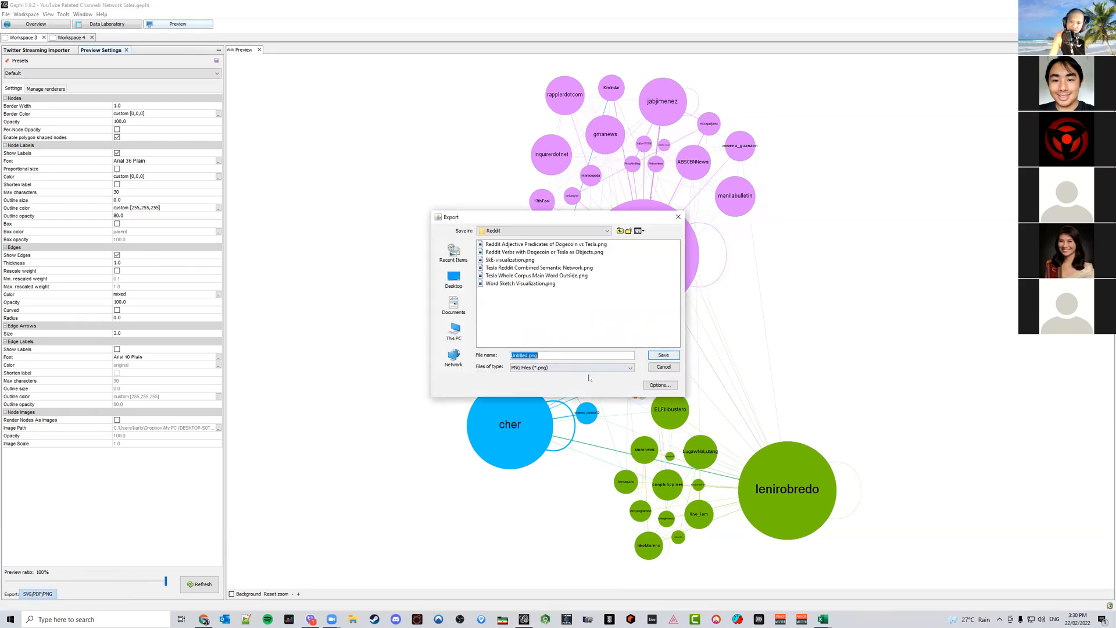
{"action": "left_click", "coordinate": [660, 385]}
{"action": "left_click", "coordinate": [523, 323]}
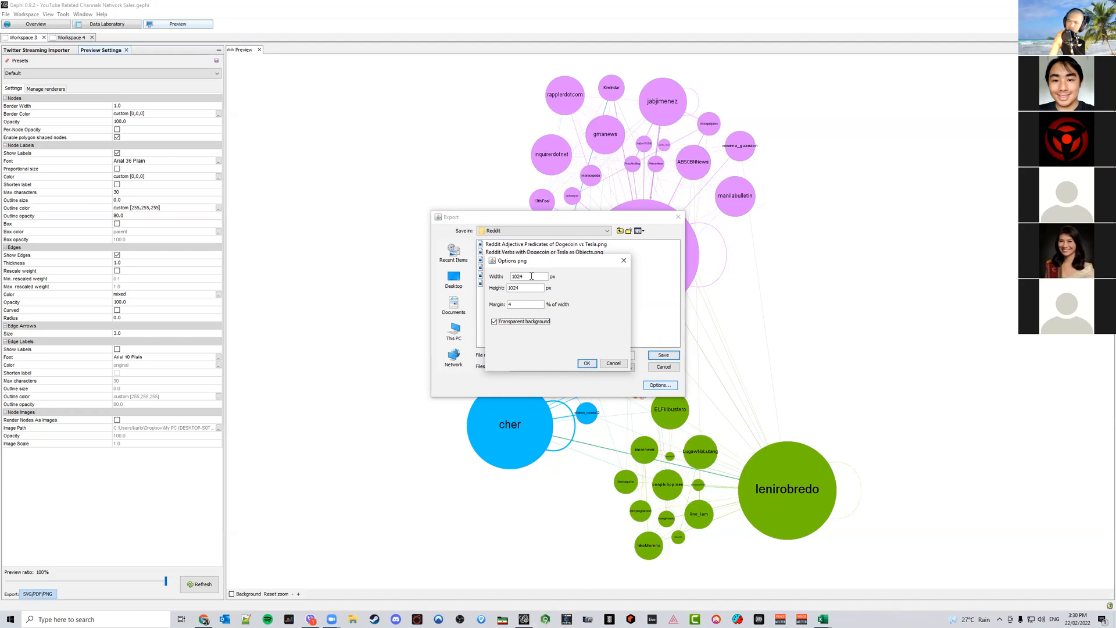
Switch to the web browser and search Google for "8k resolution" in a new tab
{"action": "left_click", "coordinate": [204, 620]}
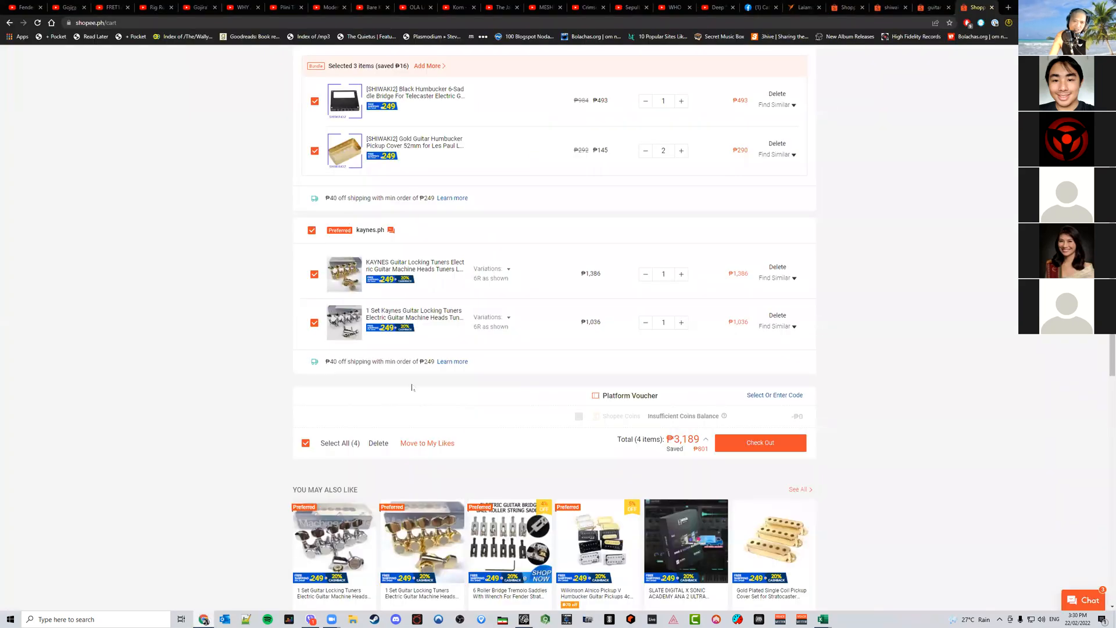
{"action": "key", "text": "ctrl+t"}
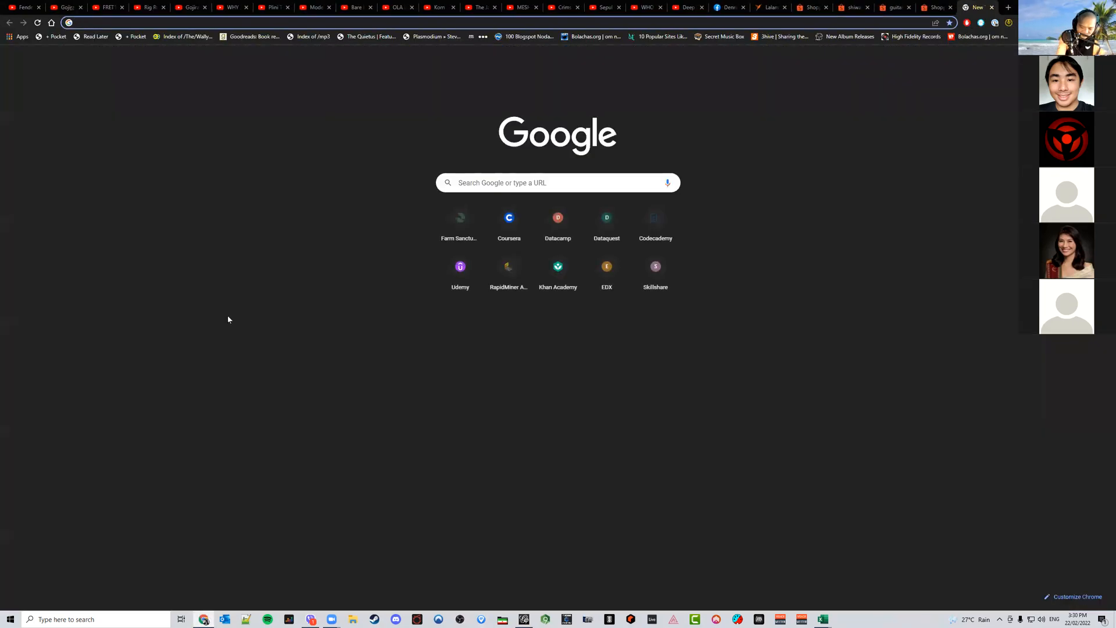
{"action": "type", "text": "8k resol"}
{"action": "type", "text": "uti"}
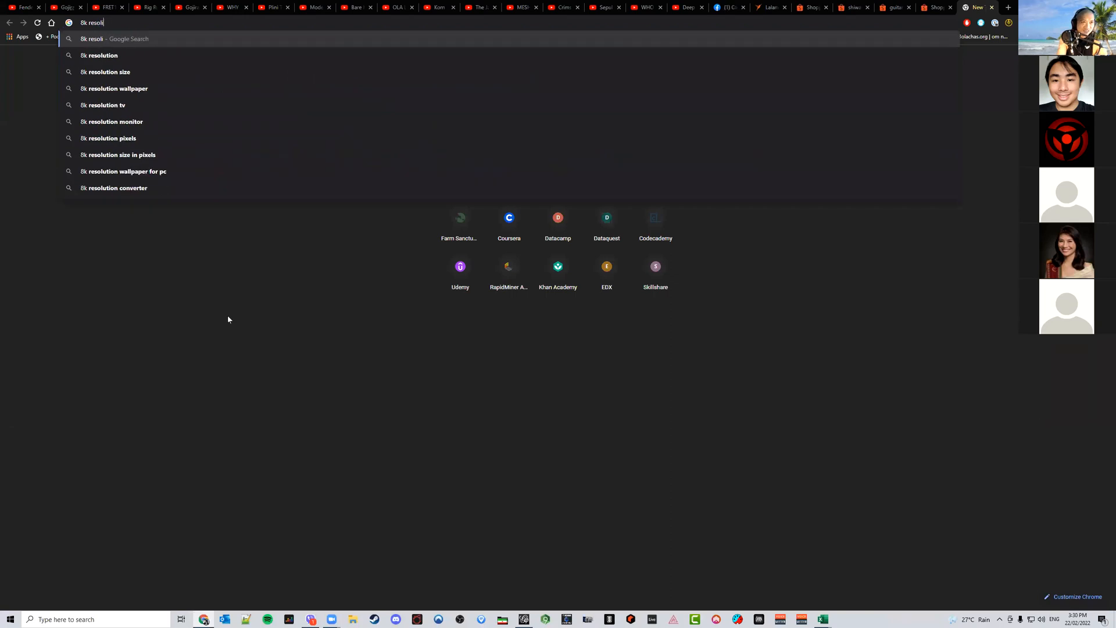
{"action": "type", "text": "o"}
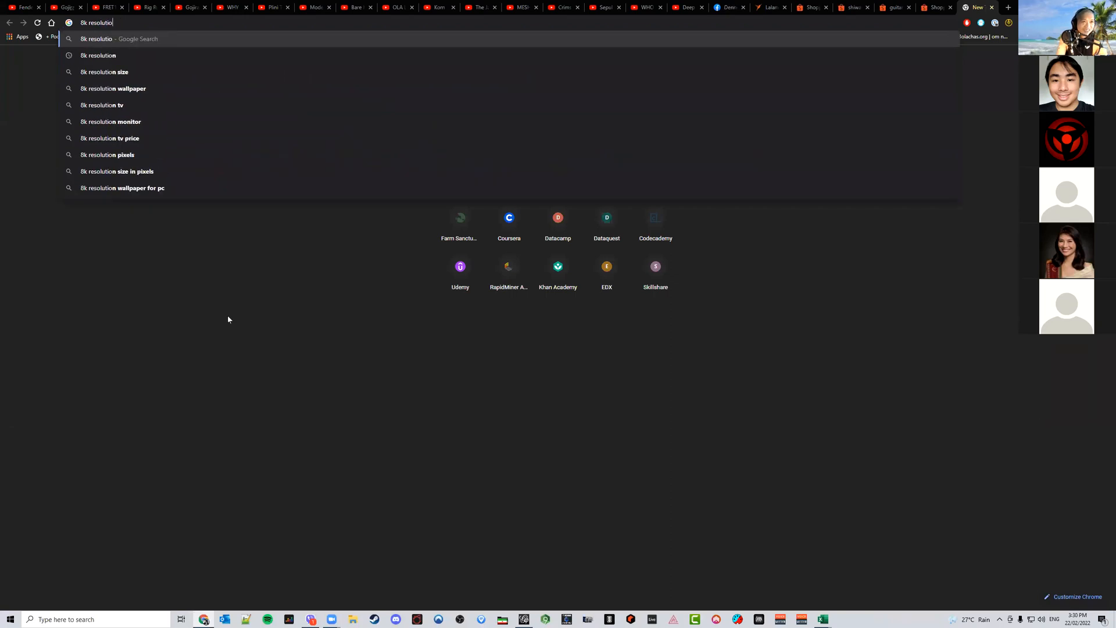
{"action": "type", "text": "n"}
{"action": "key", "text": "Return"}
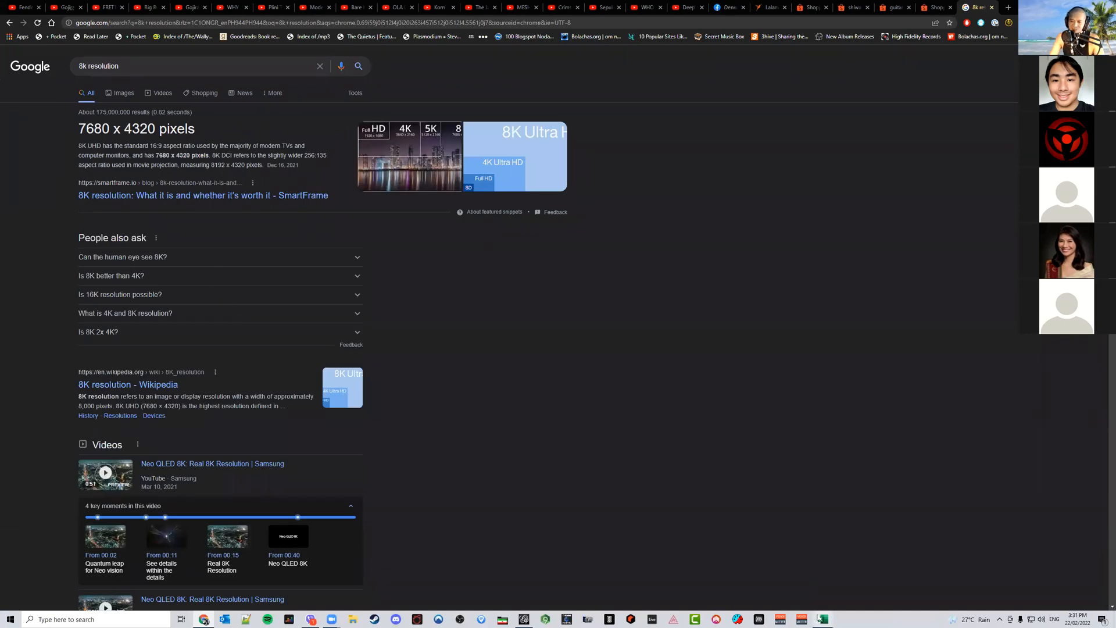
Switch back to Gephi, set the PNG export width to 7620 px, and confirm the export options
{"action": "left_click", "coordinate": [546, 620]}
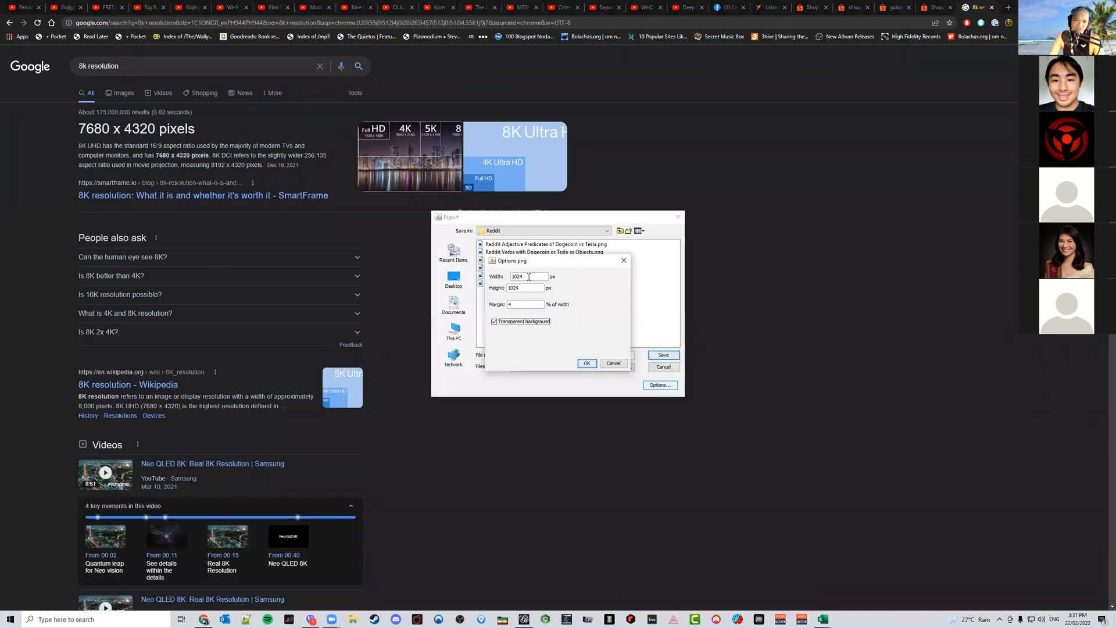
{"action": "type", "text": "7620"}
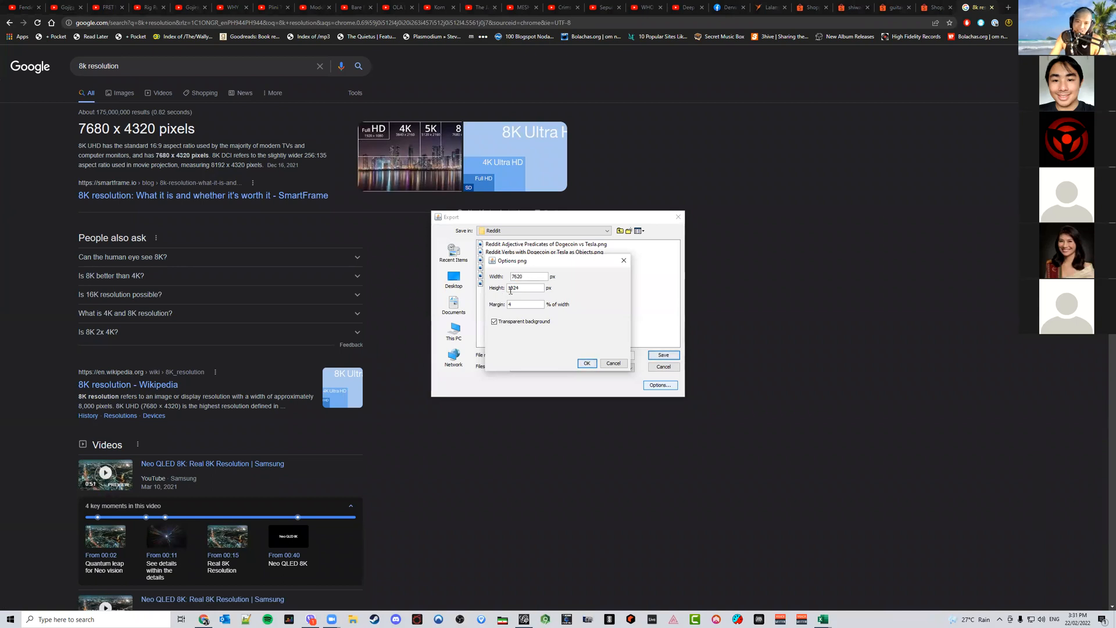
{"action": "key", "text": "Tab"}
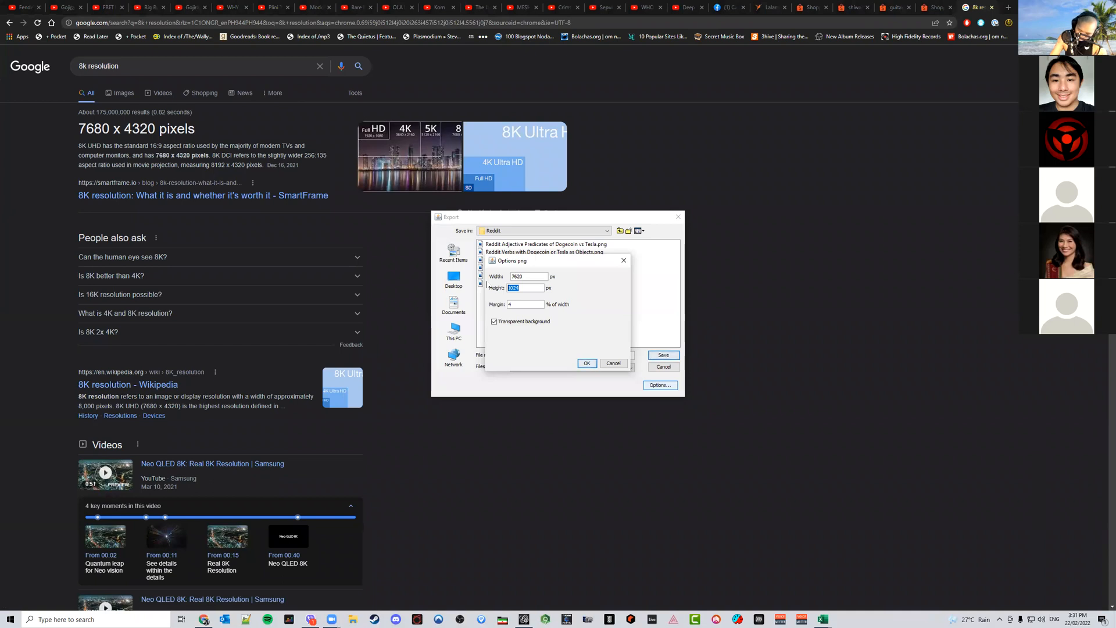
{"action": "key", "text": "Return"}
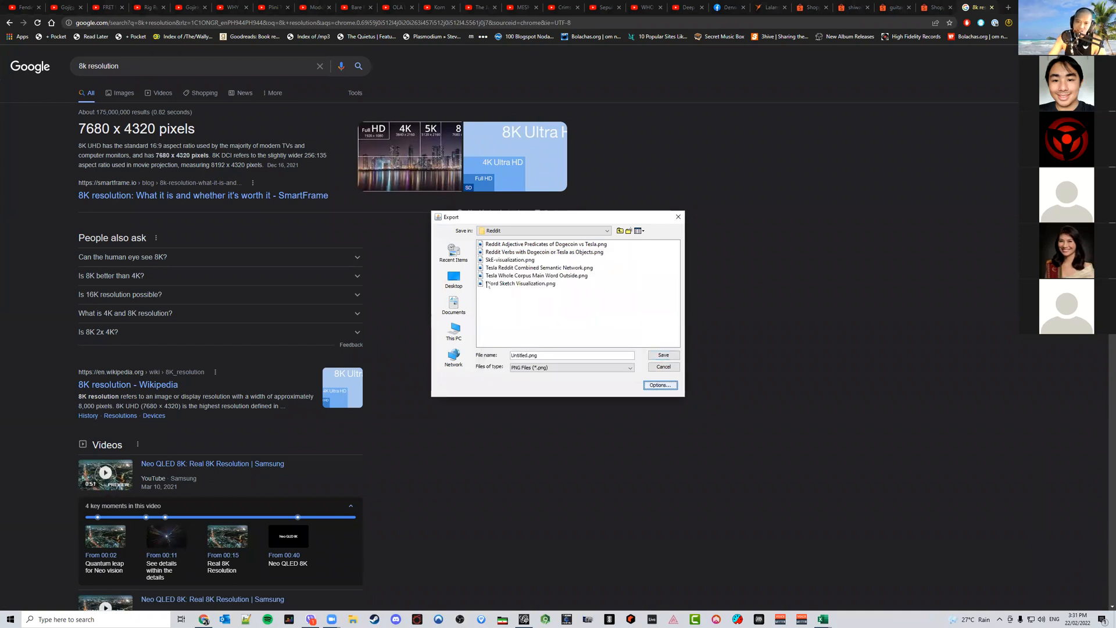
Name the PNG export Leni Test and save it in the moz_data folder, three levels above the Reddit folder
{"action": "left_click_drag", "start_coordinate": [539, 355], "coordinate": [480, 351]}
{"action": "type", "text": "Leni Test"}
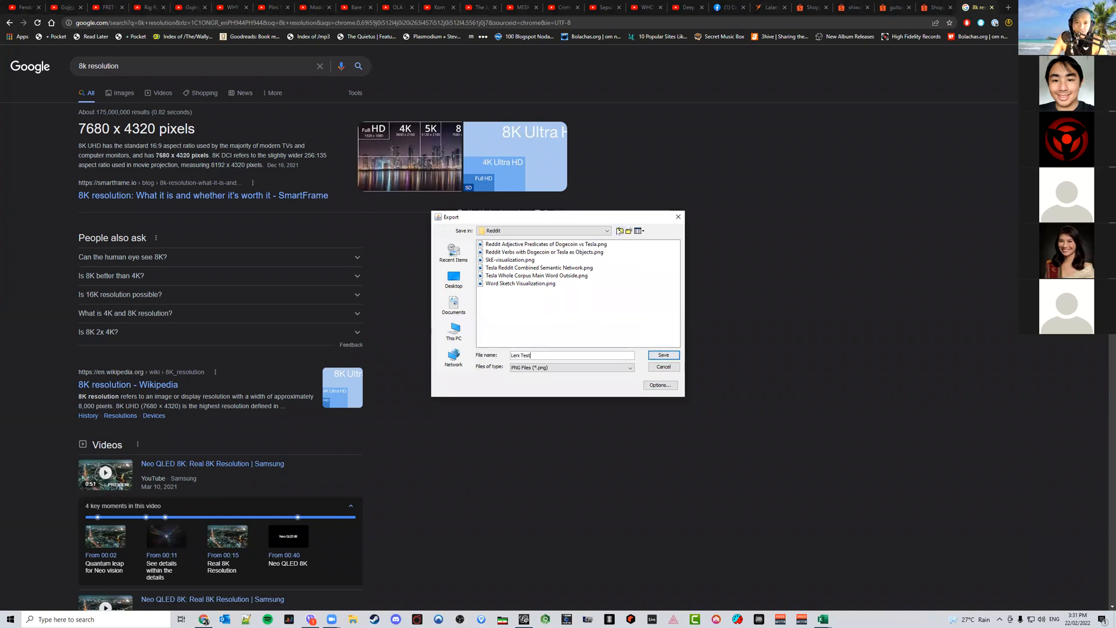
{"action": "left_click", "coordinate": [620, 231]}
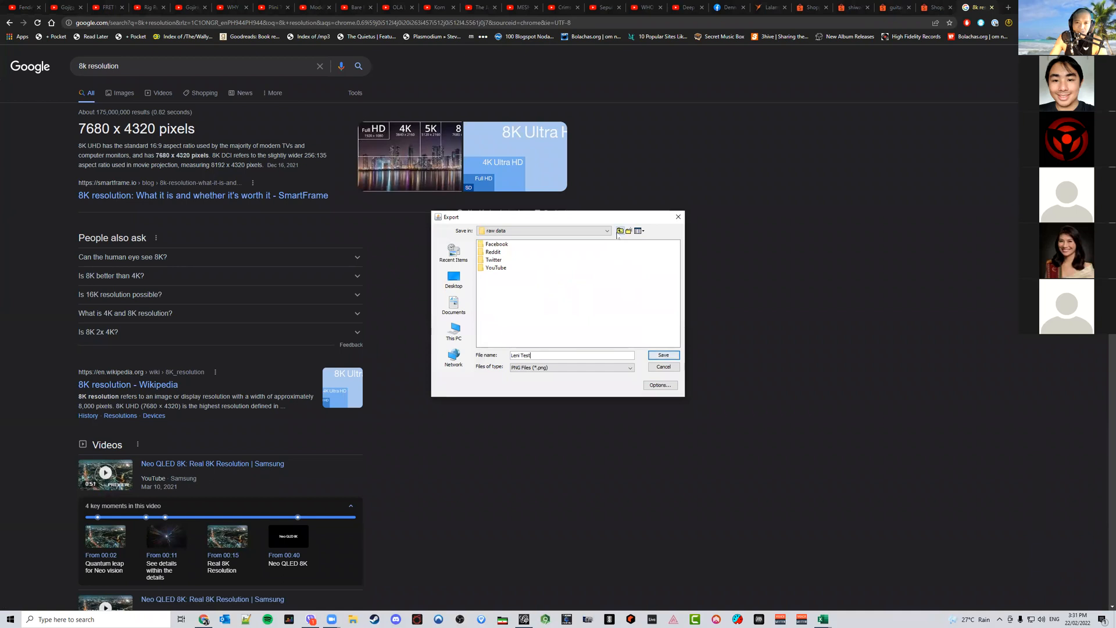
{"action": "left_click", "coordinate": [618, 233]}
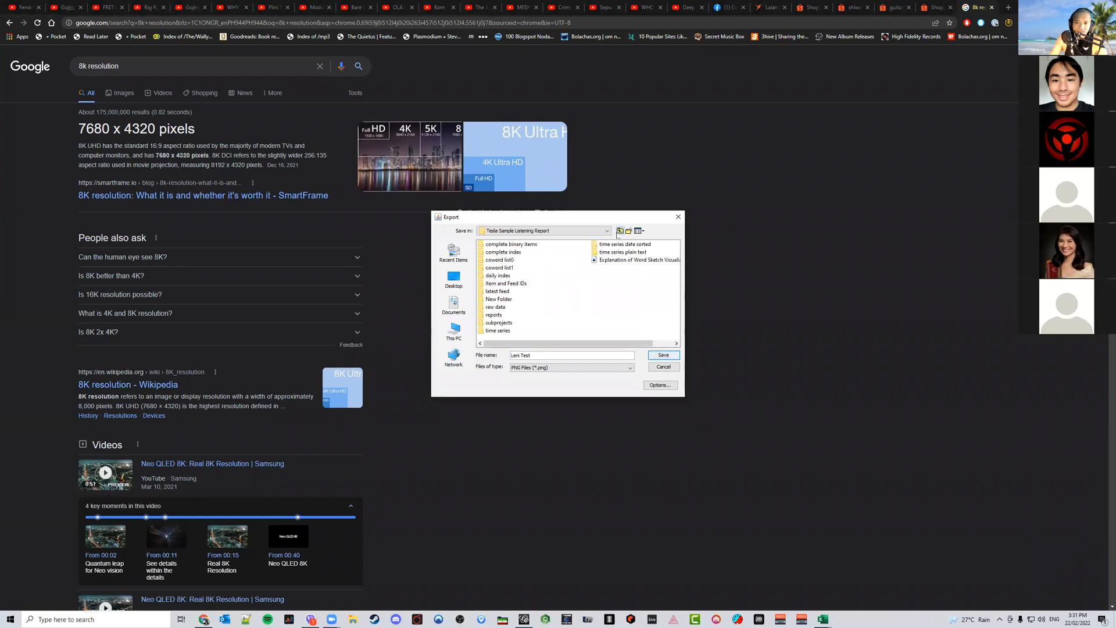
{"action": "left_click", "coordinate": [619, 233]}
{"action": "key", "text": "Return"}
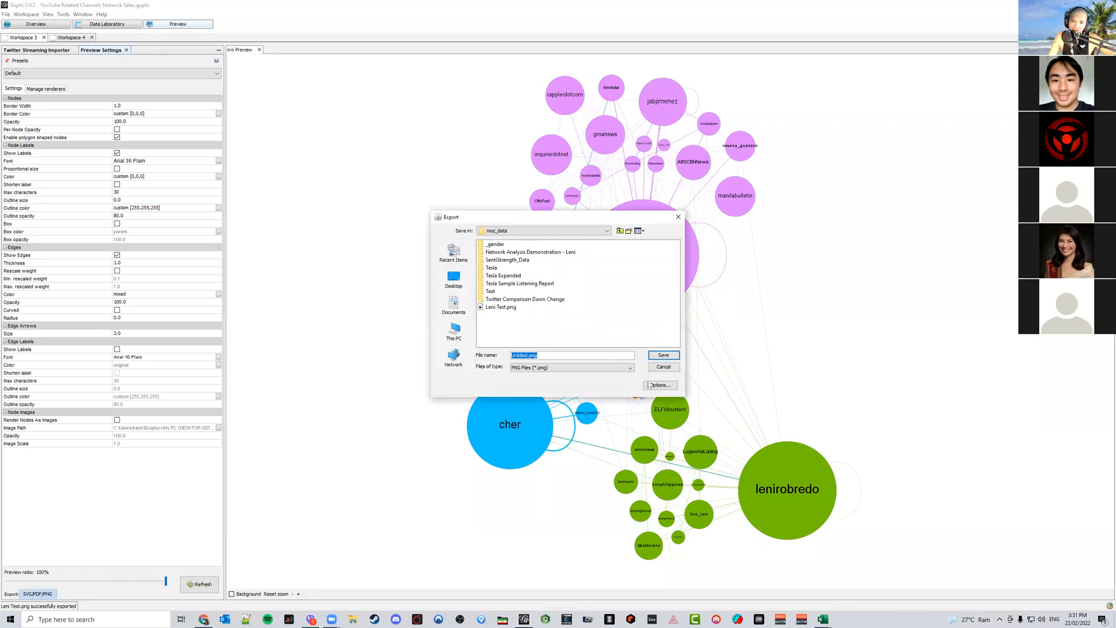
Review the size and transparency options of a new PNG export and close it without exporting
{"action": "left_click", "coordinate": [660, 385]}
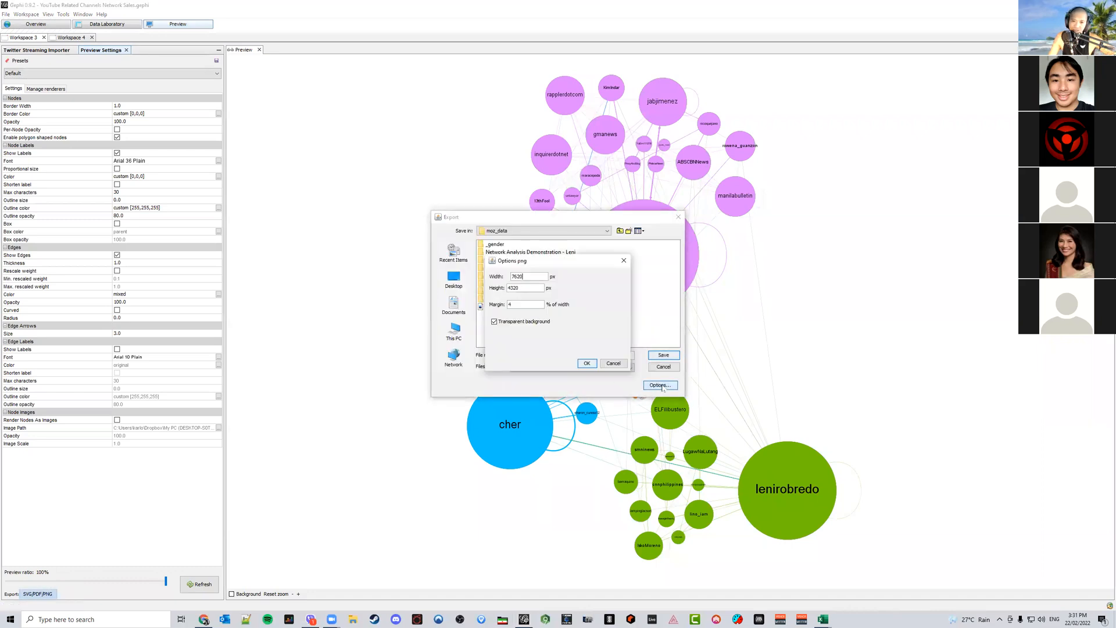
{"action": "left_click", "coordinate": [588, 363]}
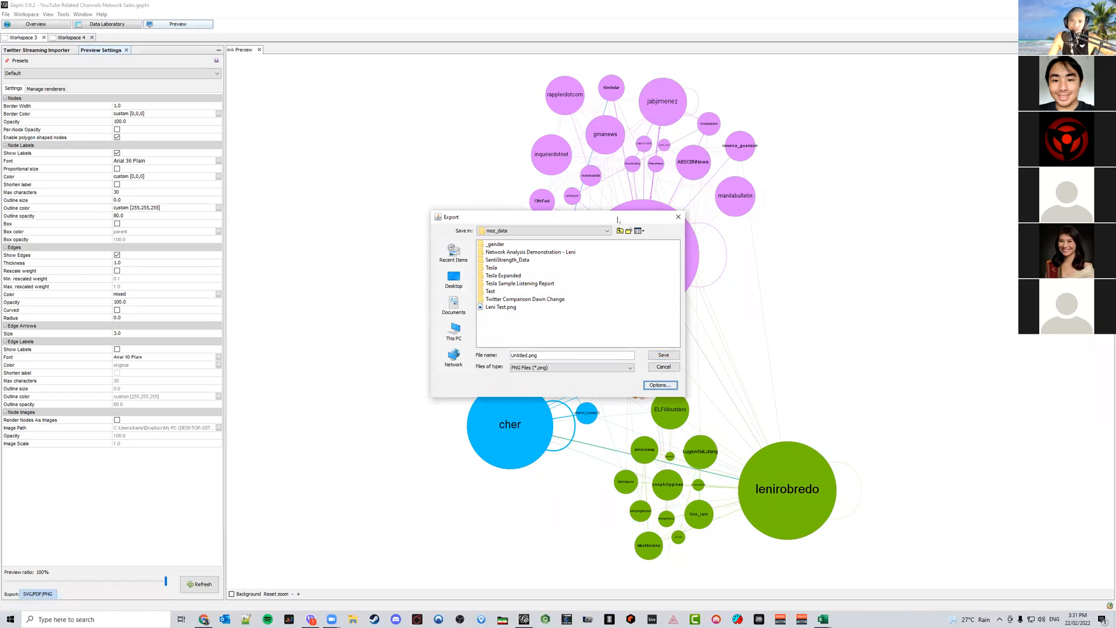
{"action": "left_click", "coordinate": [660, 367]}
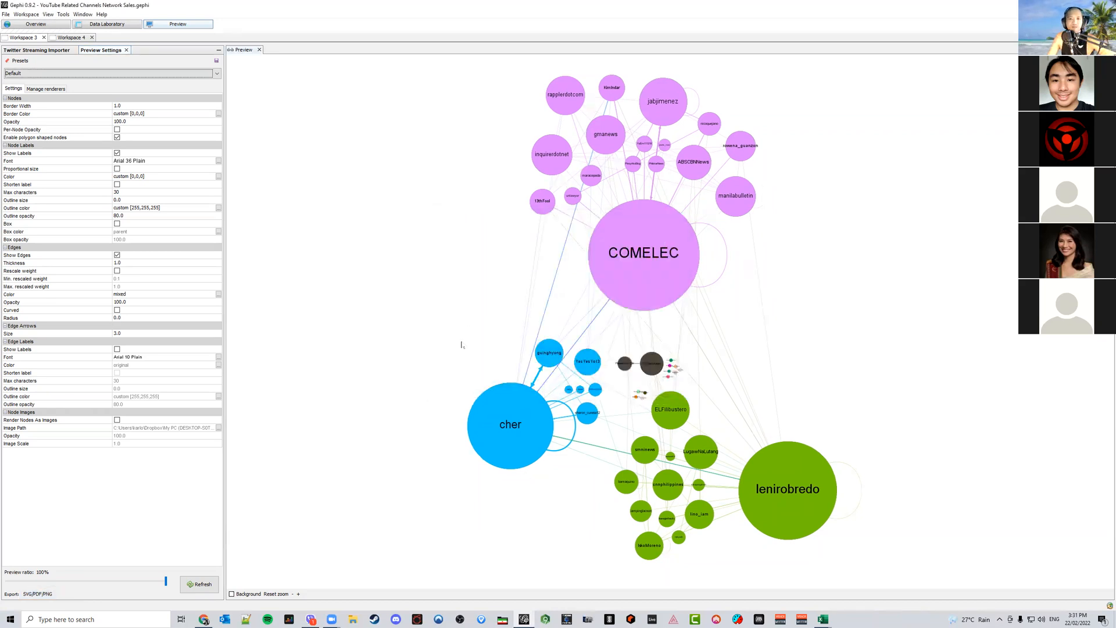
Examine the previewed clusters around cher, lenirobredo and COMELEC up close, and reset the preview to the whole network
{"action": "scroll", "coordinate": [857, 437], "scroll_direction": "up", "scroll_amount": 3}
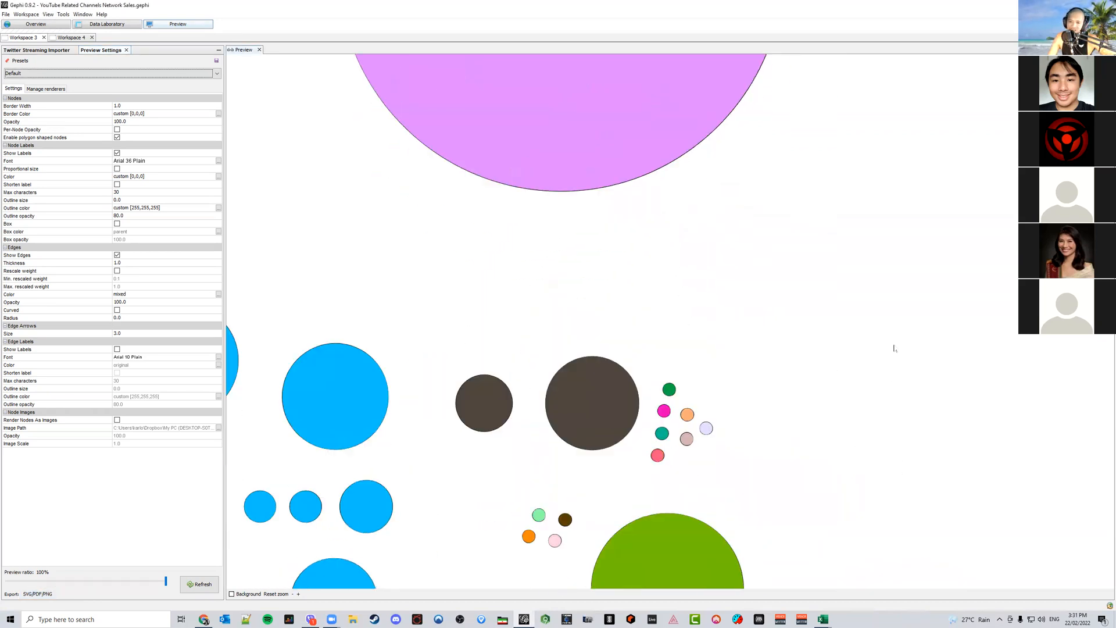
{"action": "scroll", "coordinate": [887, 346], "scroll_direction": "down", "scroll_amount": 3}
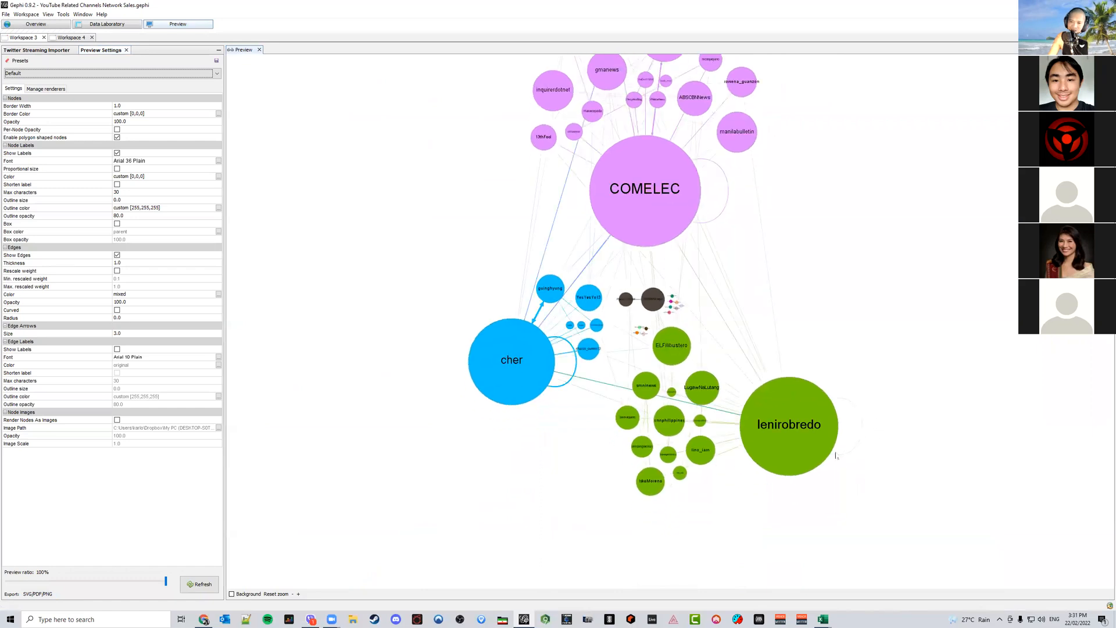
{"action": "scroll", "coordinate": [656, 454], "scroll_direction": "up", "scroll_amount": 2}
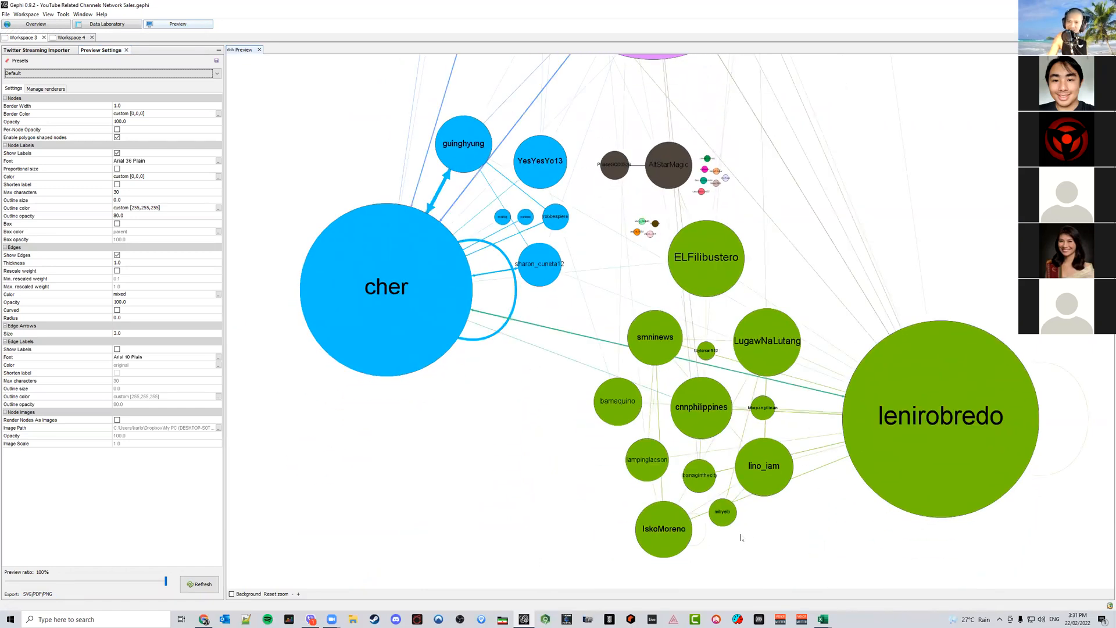
{"action": "left_click_drag", "start_coordinate": [808, 542], "coordinate": [776, 530]}
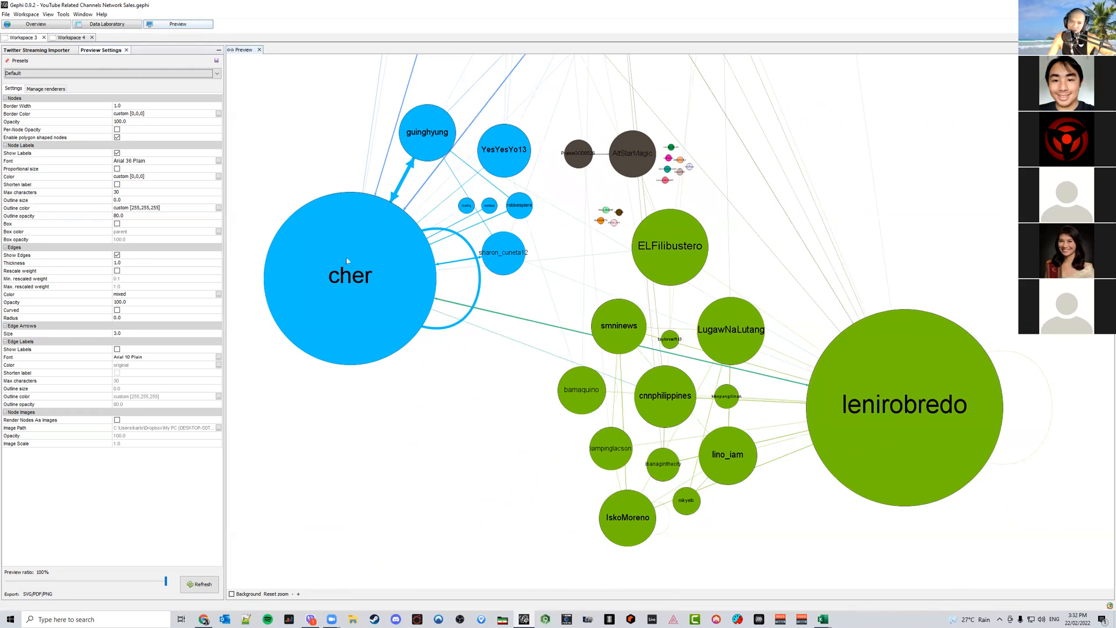
{"action": "scroll", "coordinate": [702, 452], "scroll_direction": "down", "scroll_amount": 1}
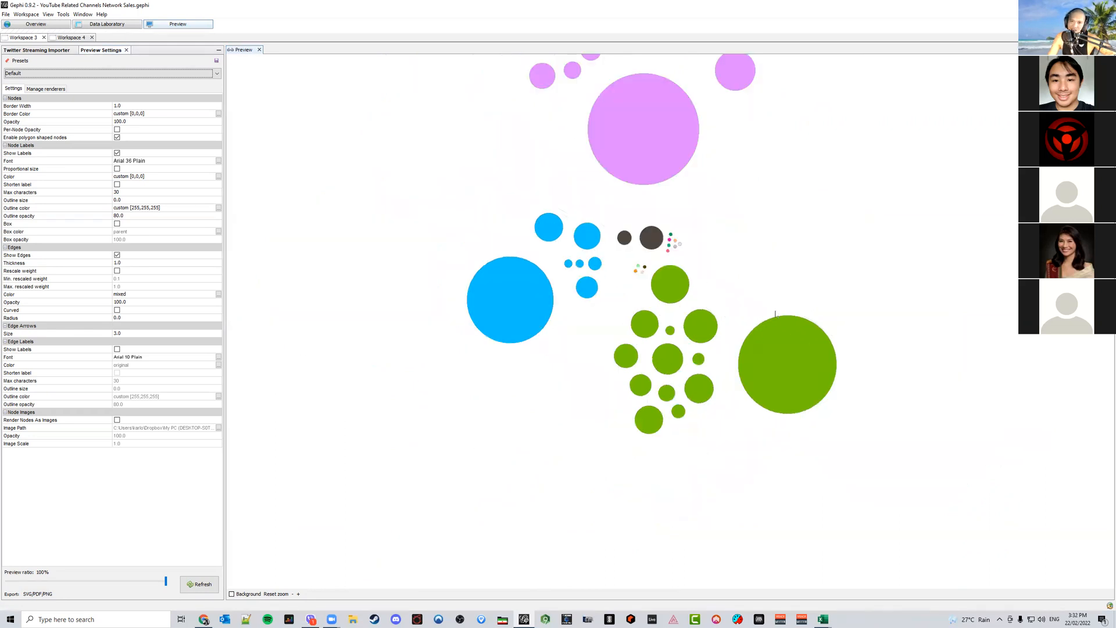
{"action": "left_click_drag", "start_coordinate": [825, 250], "coordinate": [787, 432]}
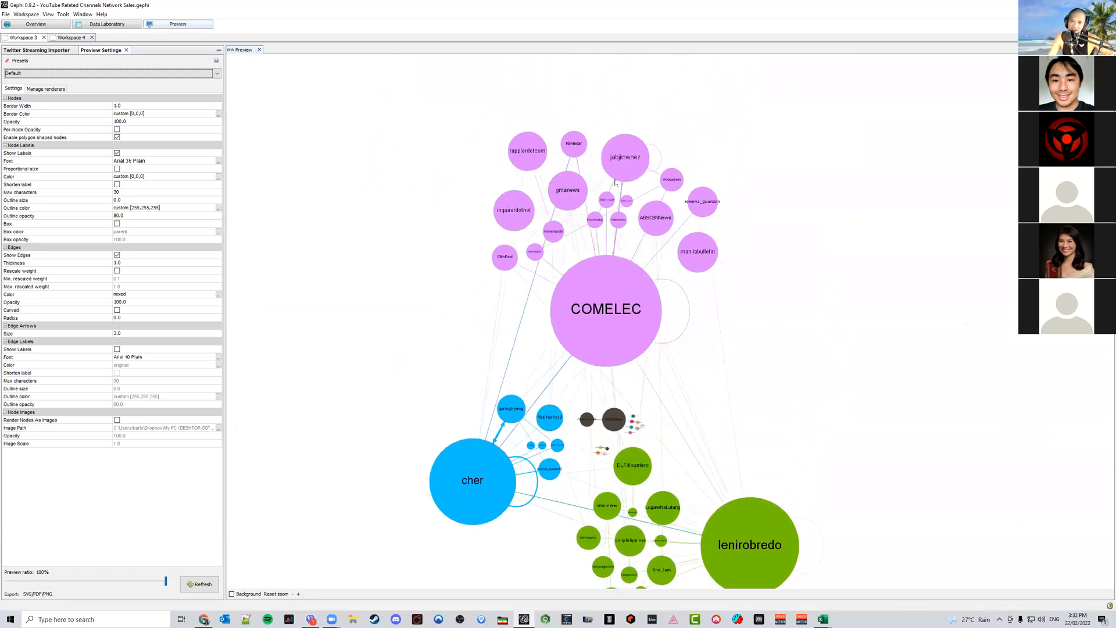
{"action": "scroll", "coordinate": [700, 286], "scroll_direction": "up", "scroll_amount": 1}
{"action": "left_click_drag", "start_coordinate": [701, 287], "coordinate": [776, 416]}
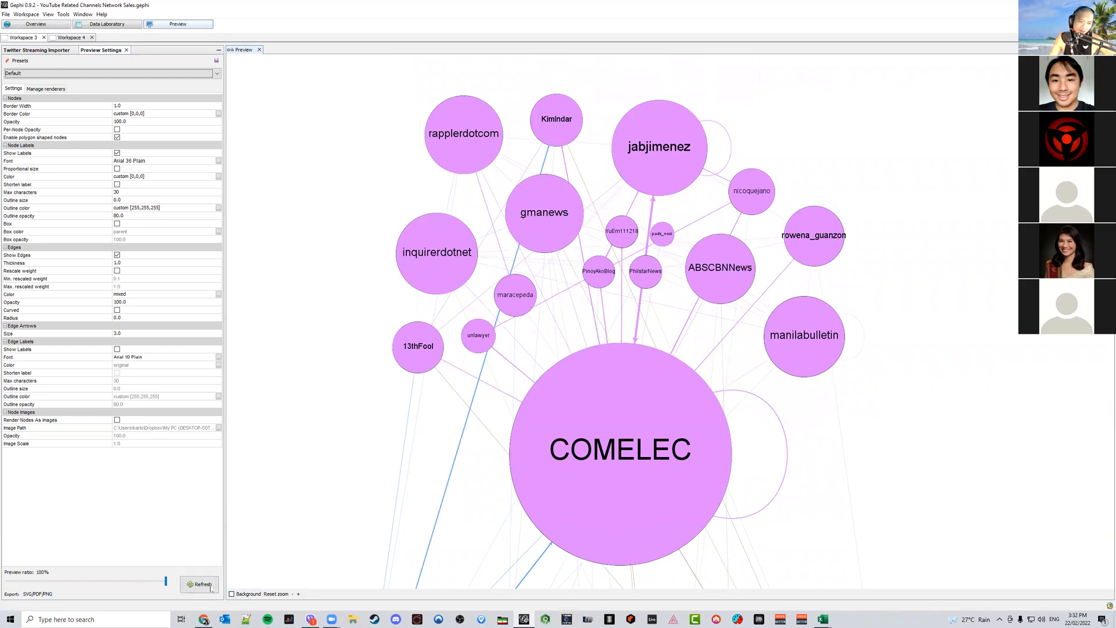
{"action": "left_click", "coordinate": [276, 594]}
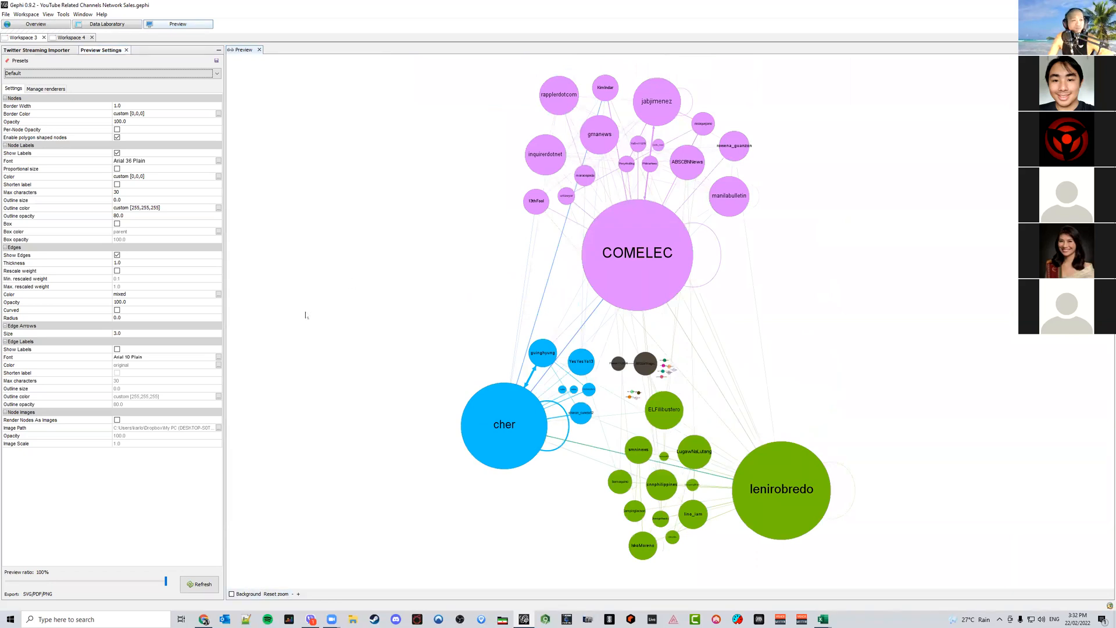
Open Workspace 4 in the overview, show its node labels, and set their font to Arial Regular, size 36
{"action": "left_click", "coordinate": [51, 28]}
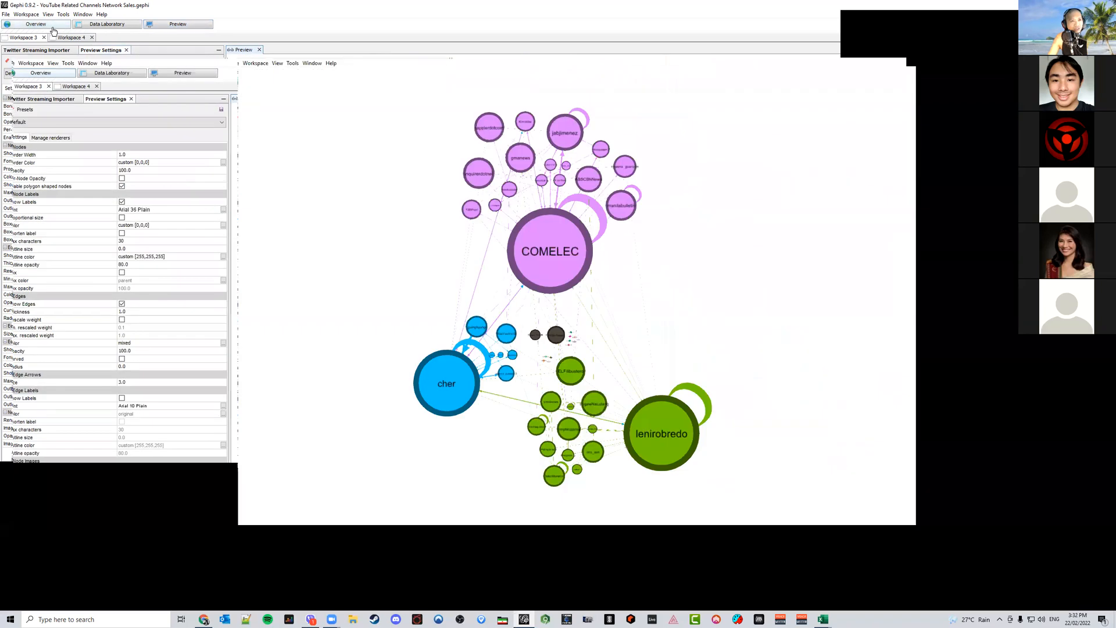
{"action": "left_click", "coordinate": [64, 39]}
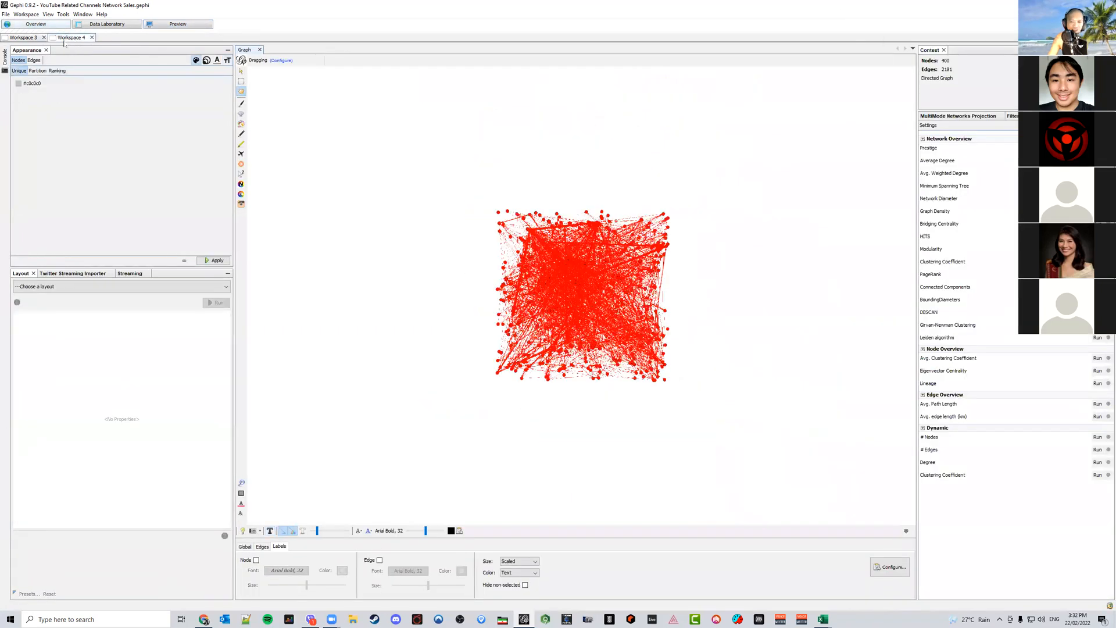
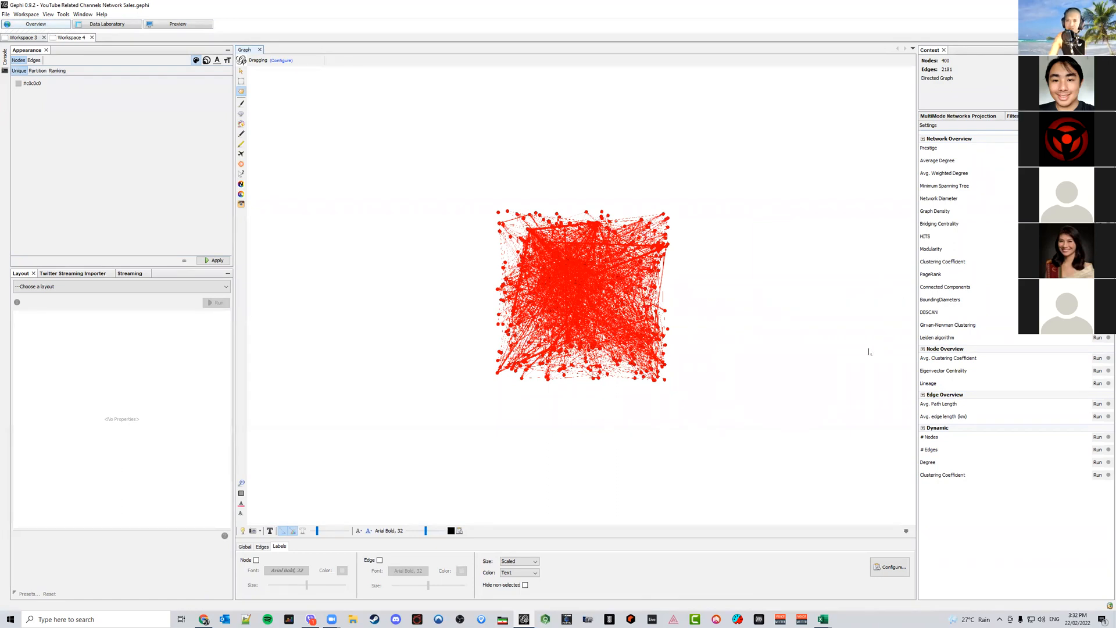
{"action": "left_click", "coordinate": [255, 560]}
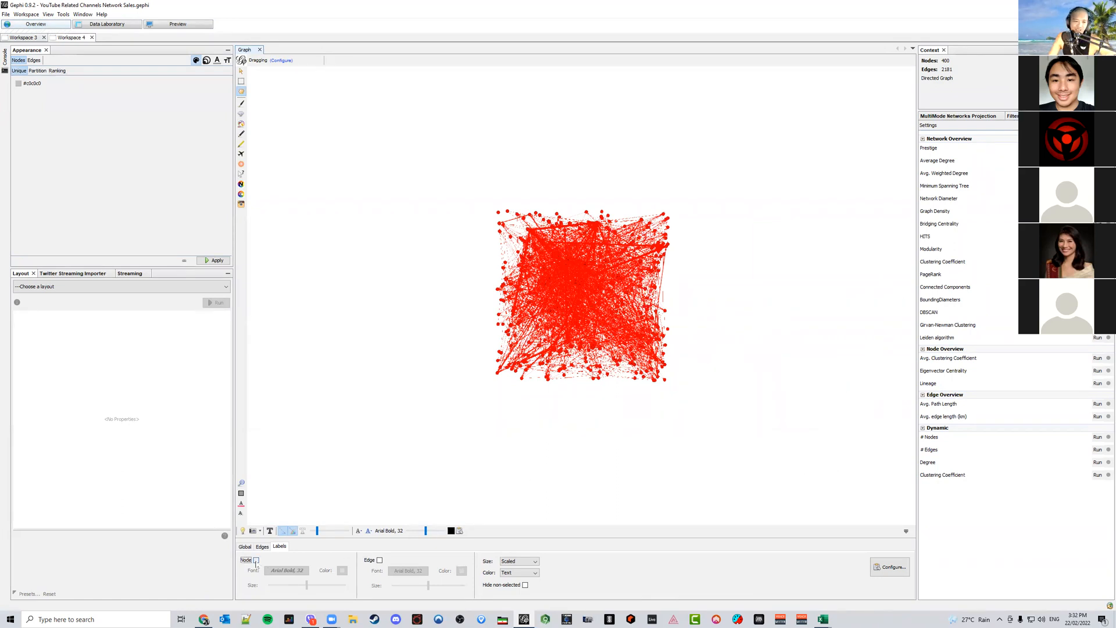
{"action": "left_click", "coordinate": [305, 571]}
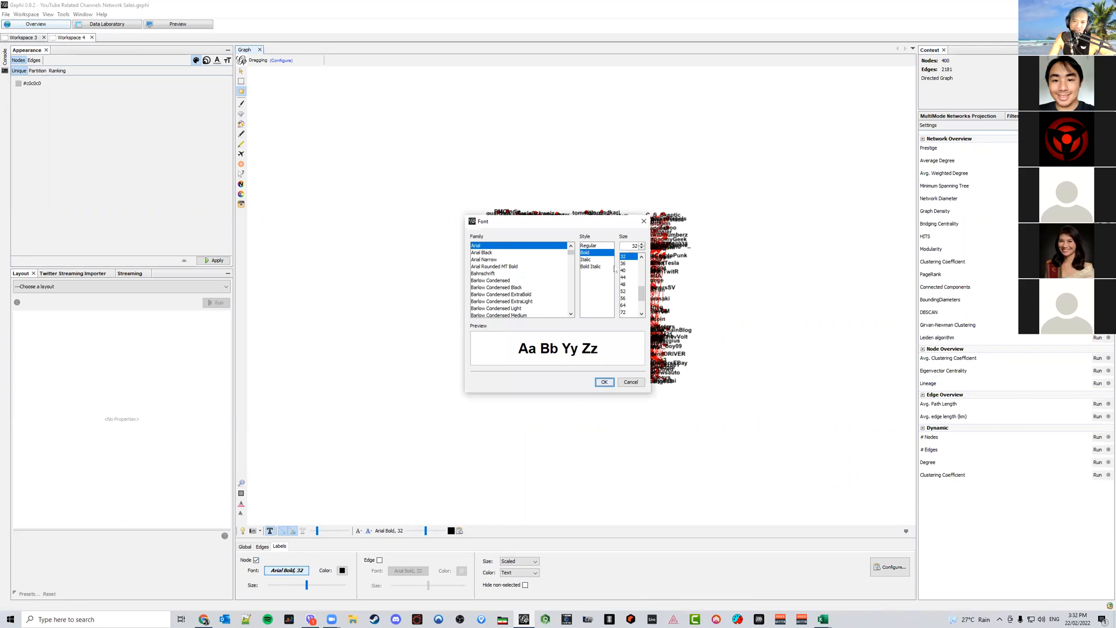
{"action": "left_click", "coordinate": [627, 264]}
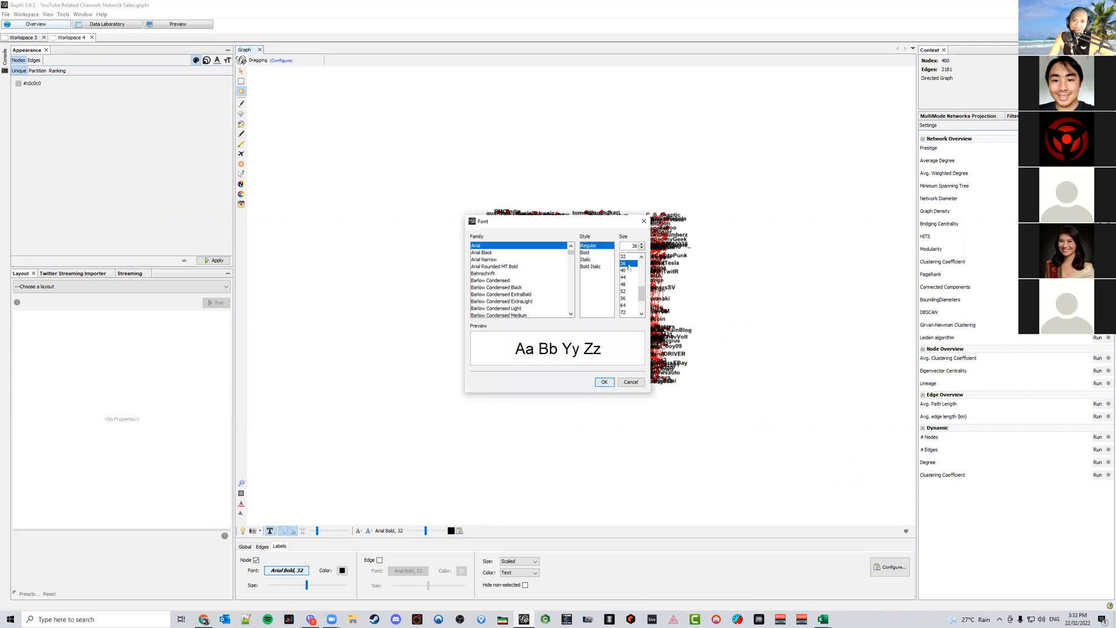
{"action": "left_click", "coordinate": [606, 383]}
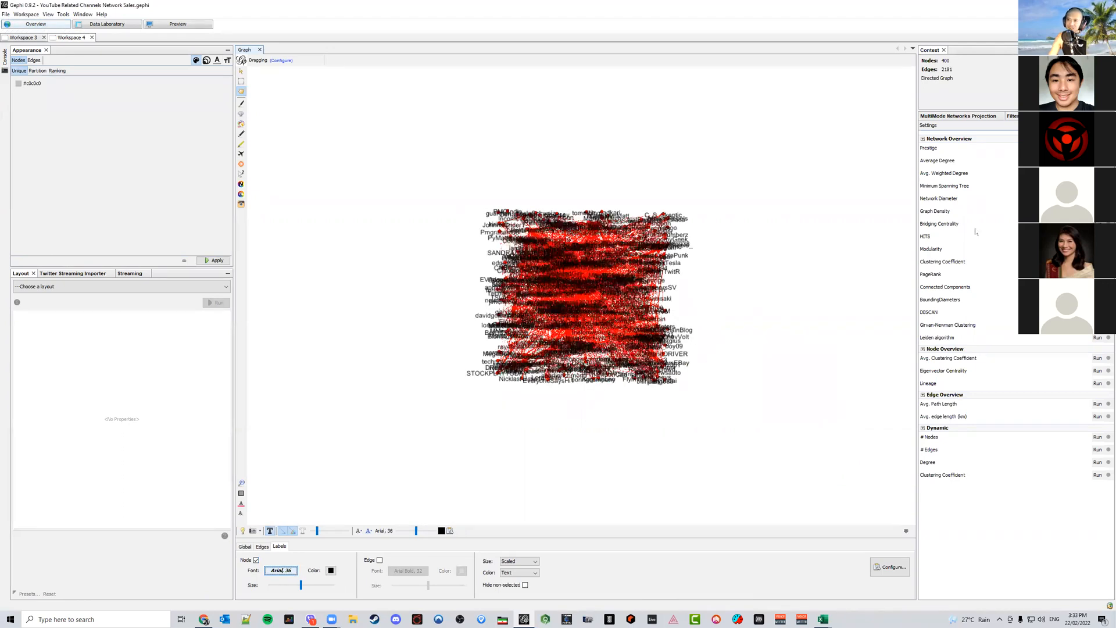
Run the Network Diameter statistic as a directed graph and the HITS statistic, closing each report
{"action": "left_click", "coordinate": [1098, 198]}
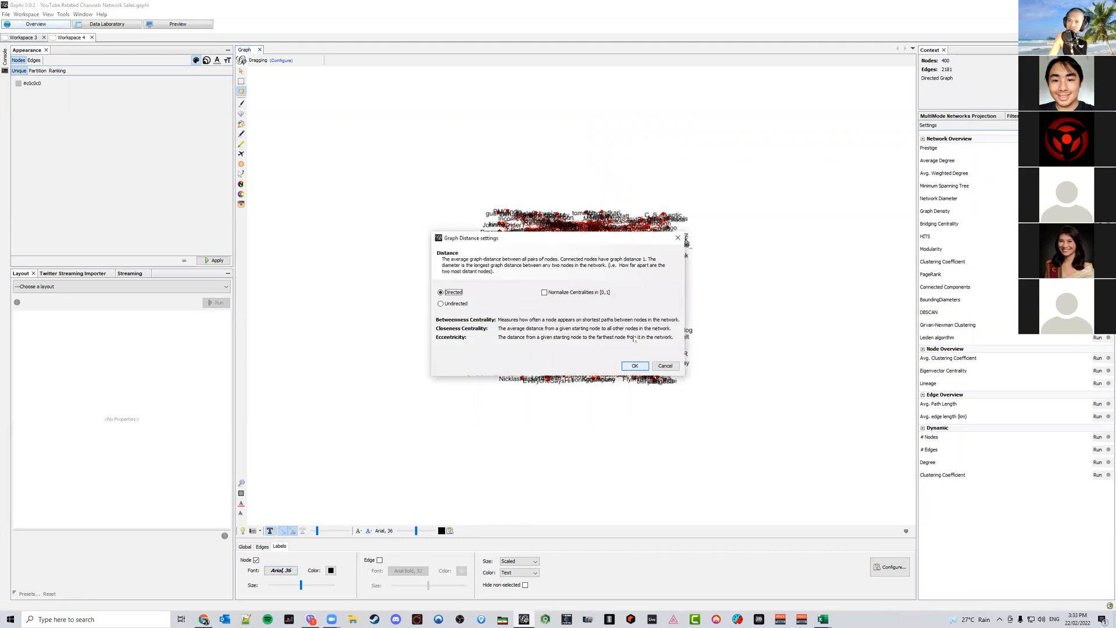
{"action": "left_click", "coordinate": [635, 366]}
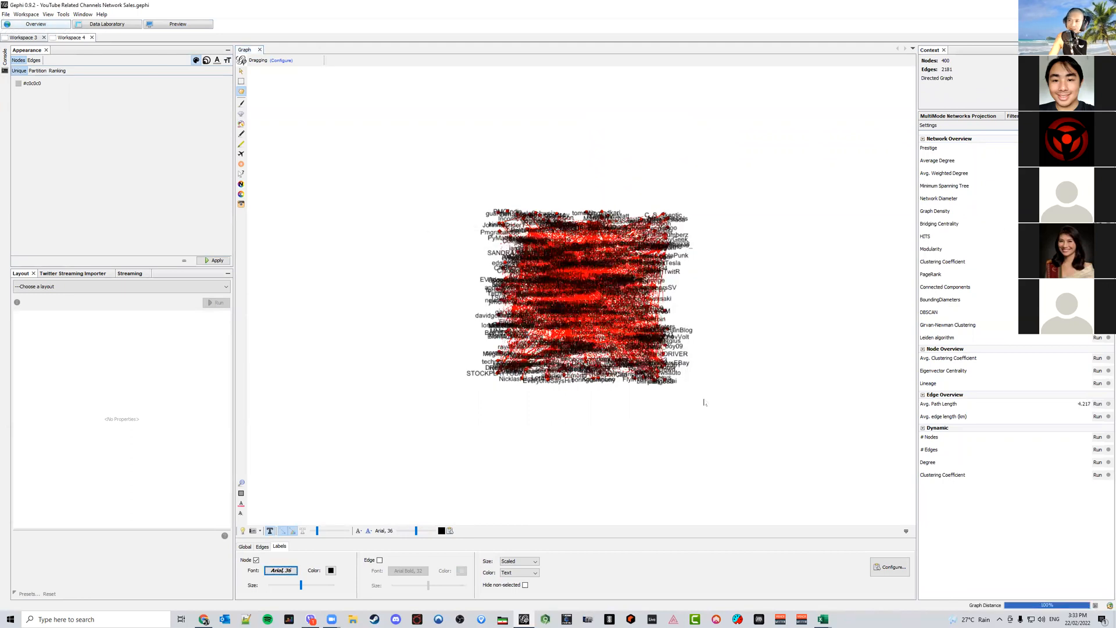
{"action": "left_click", "coordinate": [692, 423]}
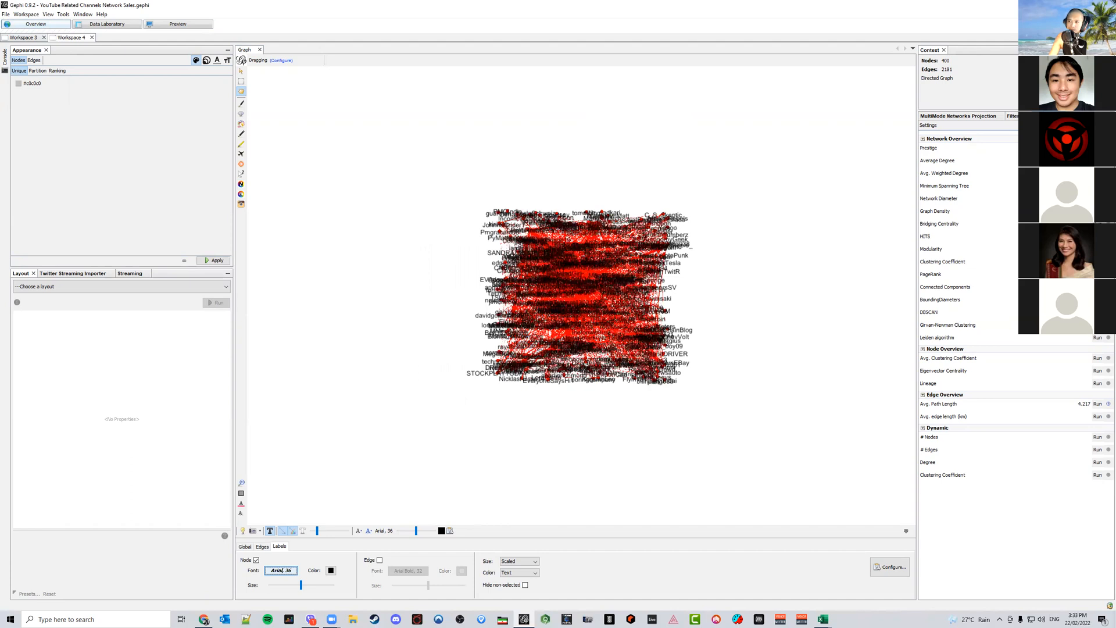
{"action": "left_click", "coordinate": [1098, 236]}
{"action": "left_click", "coordinate": [656, 351]}
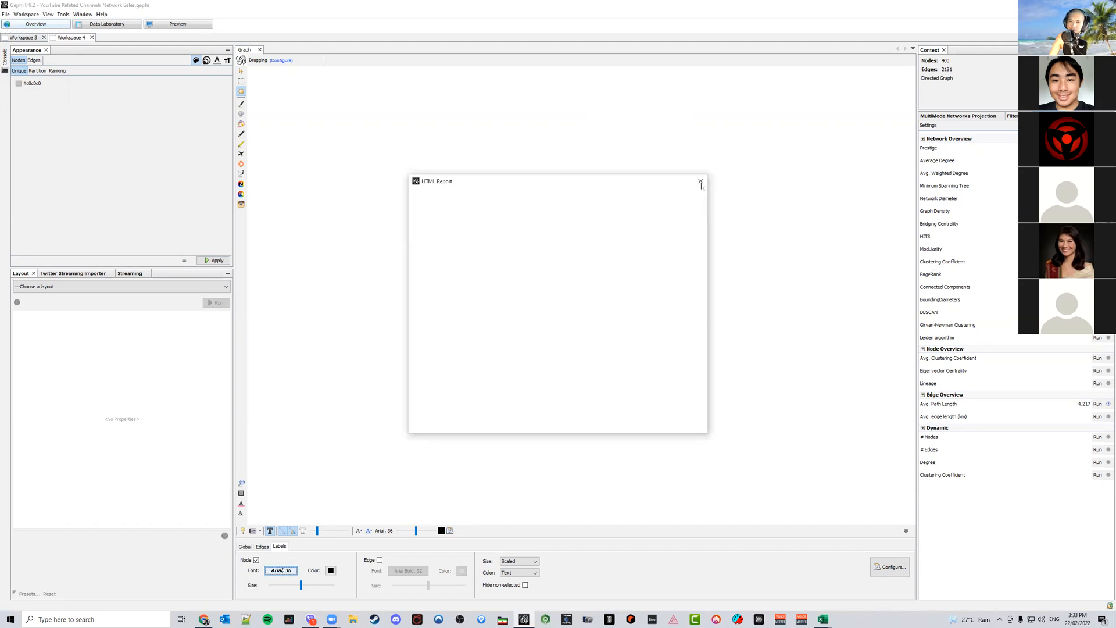
{"action": "left_click", "coordinate": [701, 181]}
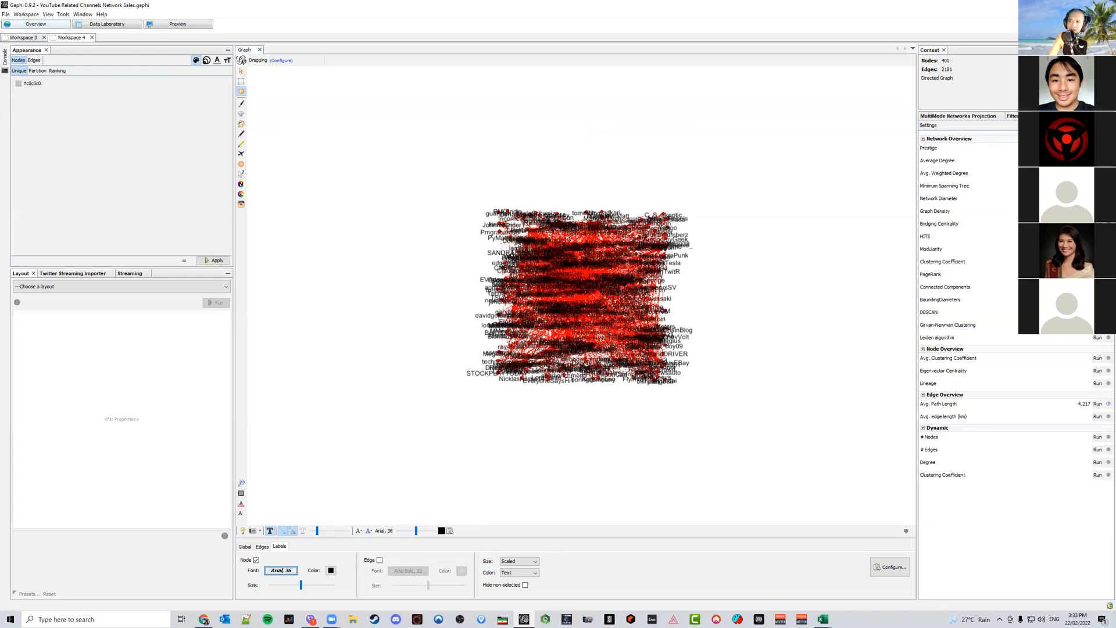
{"action": "left_click", "coordinate": [700, 183]}
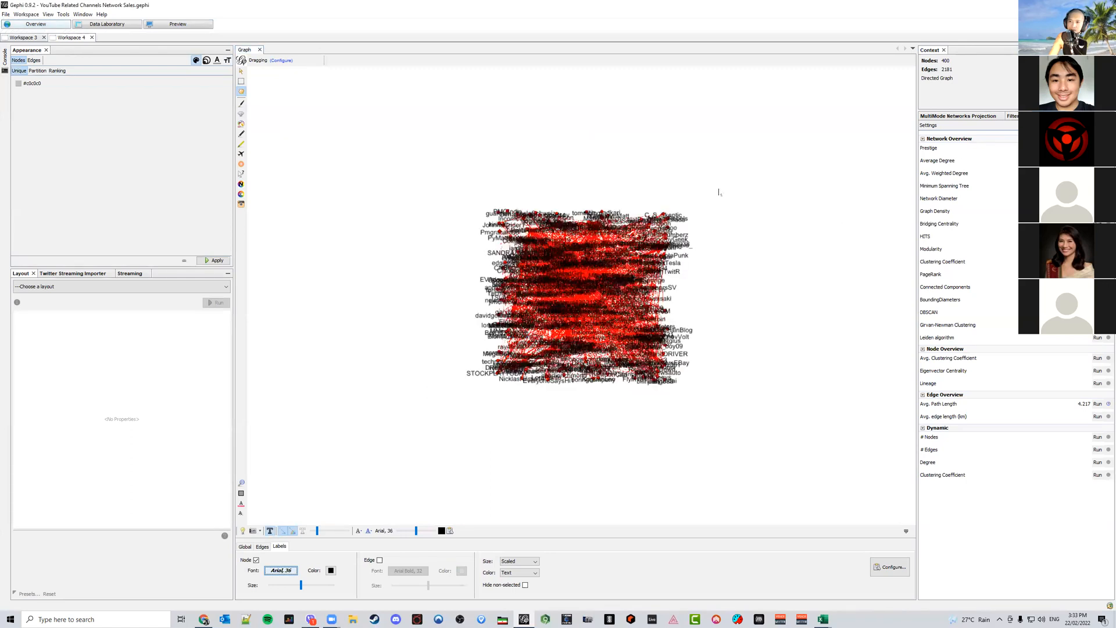
Run the directed PageRank statistic and Modularity with randomize, edge weights and resolution 1.0, closing both reports
{"action": "left_click", "coordinate": [1098, 275]}
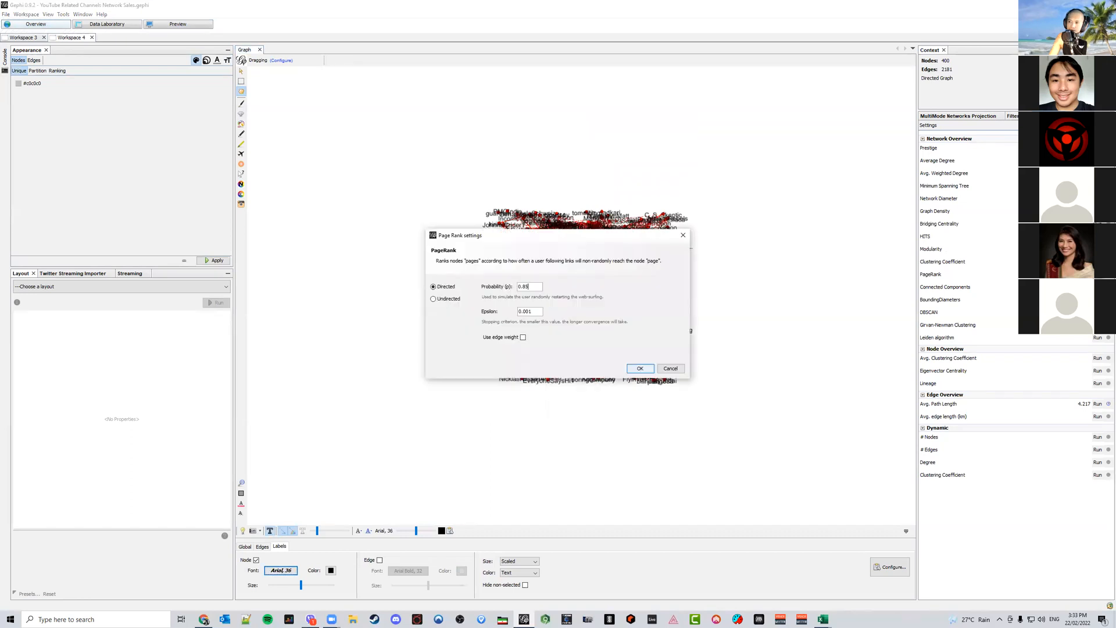
{"action": "left_click", "coordinate": [634, 371]}
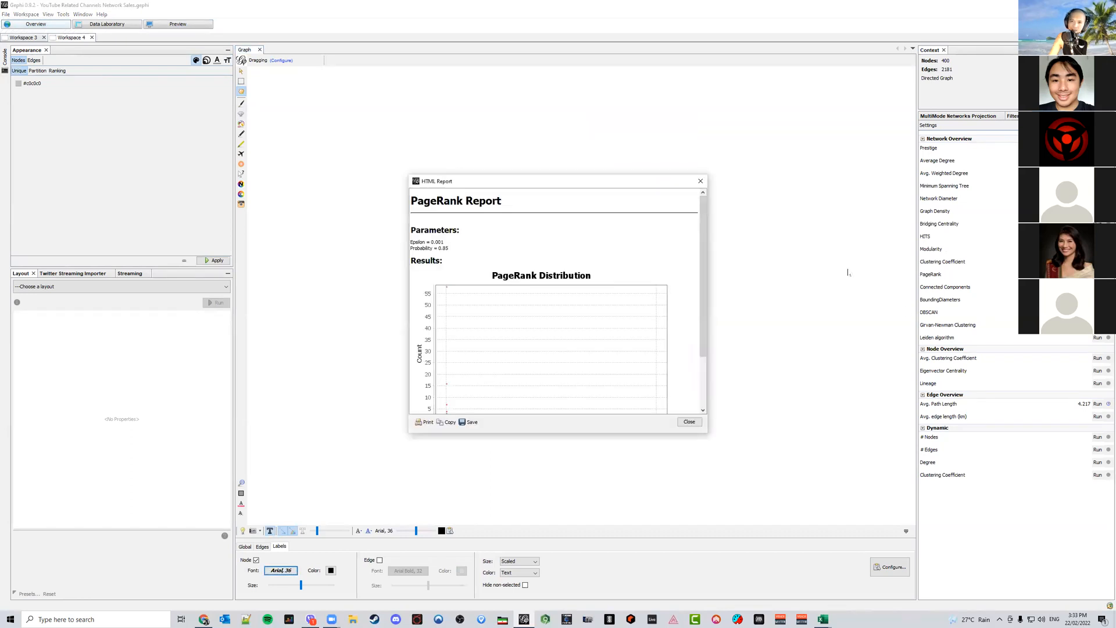
{"action": "left_click", "coordinate": [701, 181]}
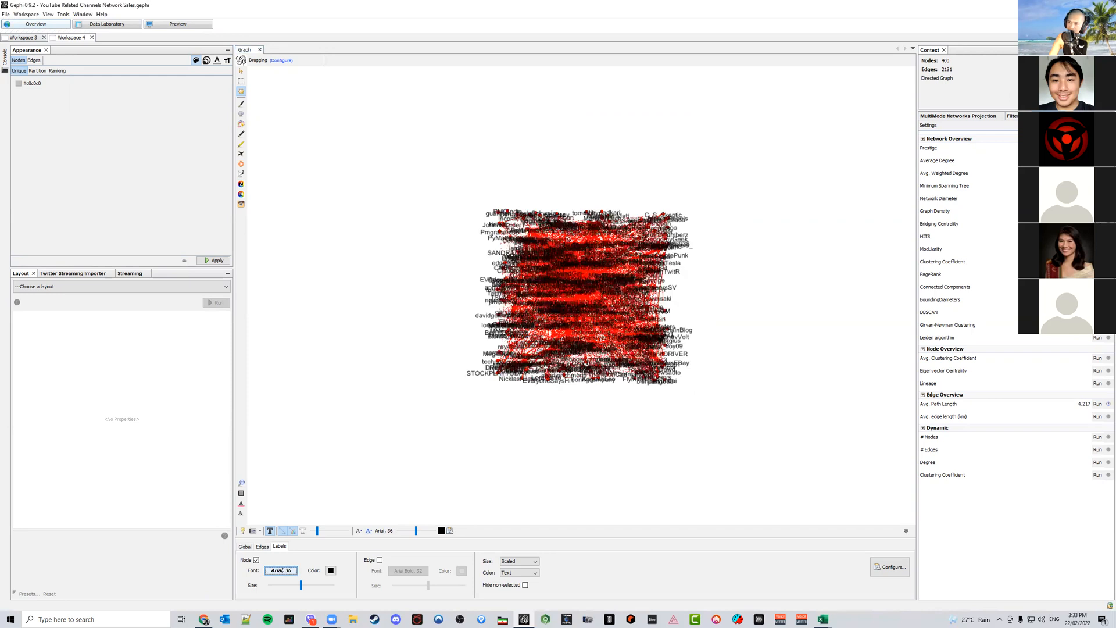
{"action": "left_click", "coordinate": [1098, 249]}
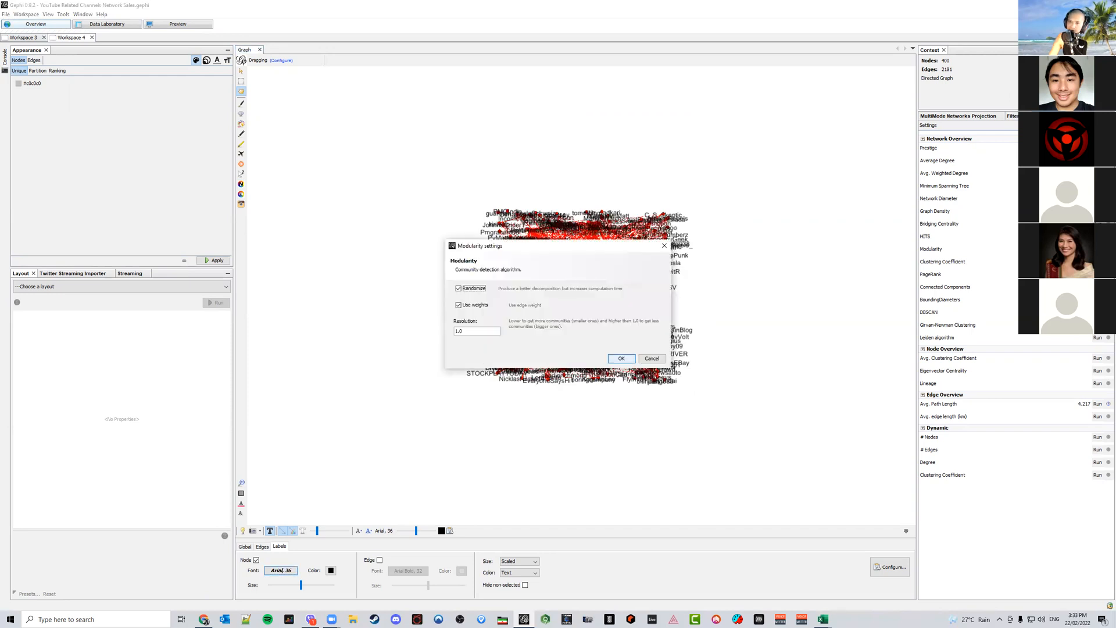
{"action": "left_click", "coordinate": [621, 359]}
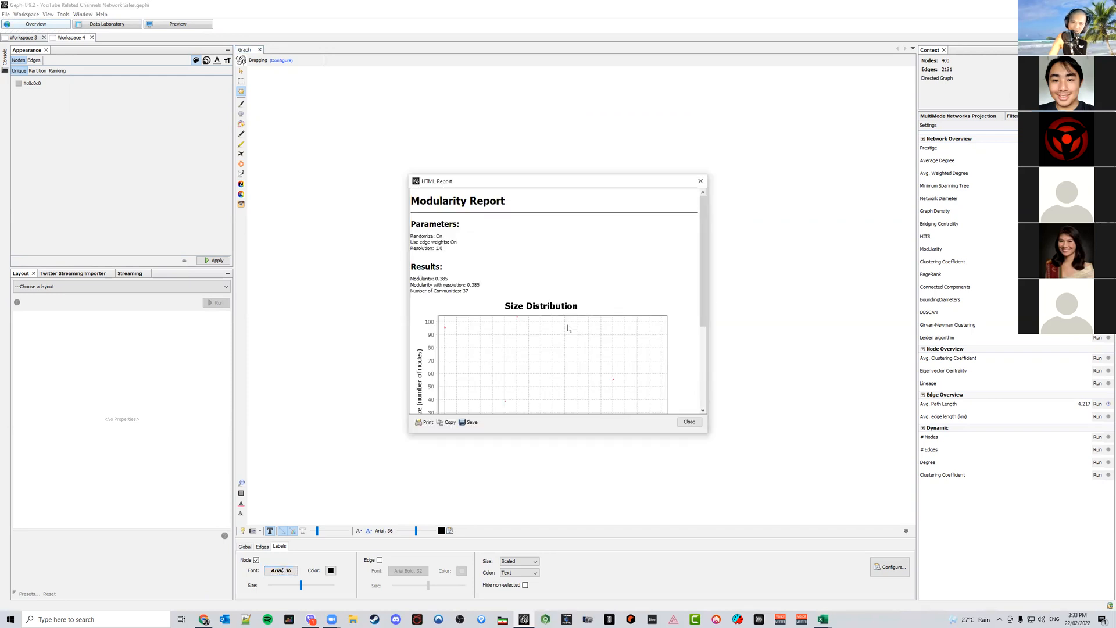
{"action": "left_click", "coordinate": [689, 422]}
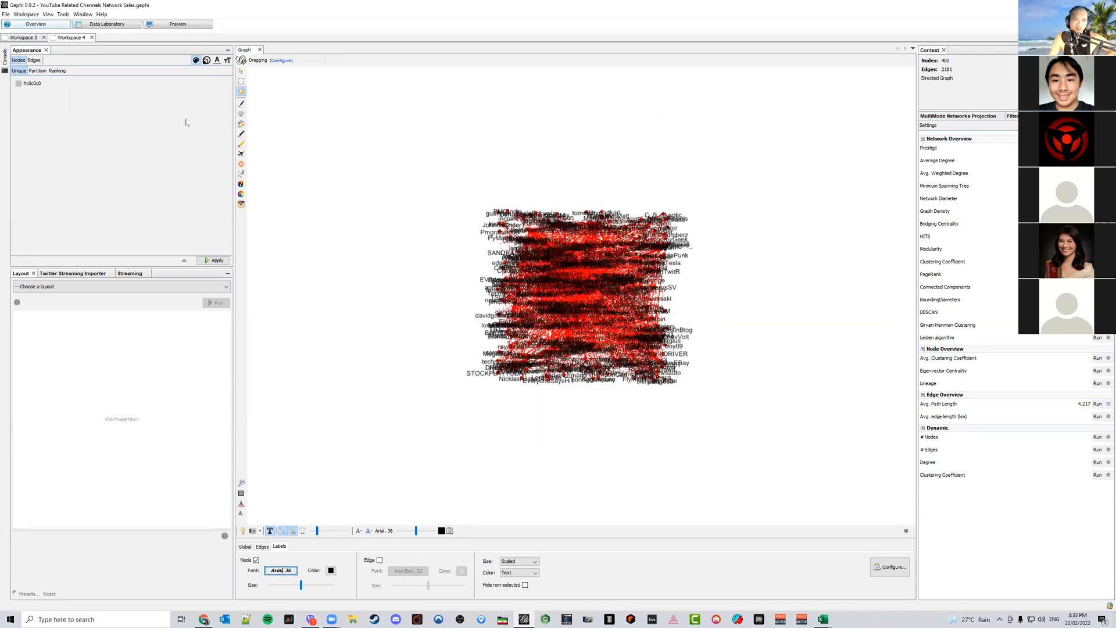
Partition the node colours by Modularity Class
{"action": "left_click", "coordinate": [37, 70]}
{"action": "left_click", "coordinate": [58, 82]}
{"action": "scroll", "coordinate": [78, 132], "scroll_direction": "down", "scroll_amount": 2}
{"action": "left_click", "coordinate": [79, 132]}
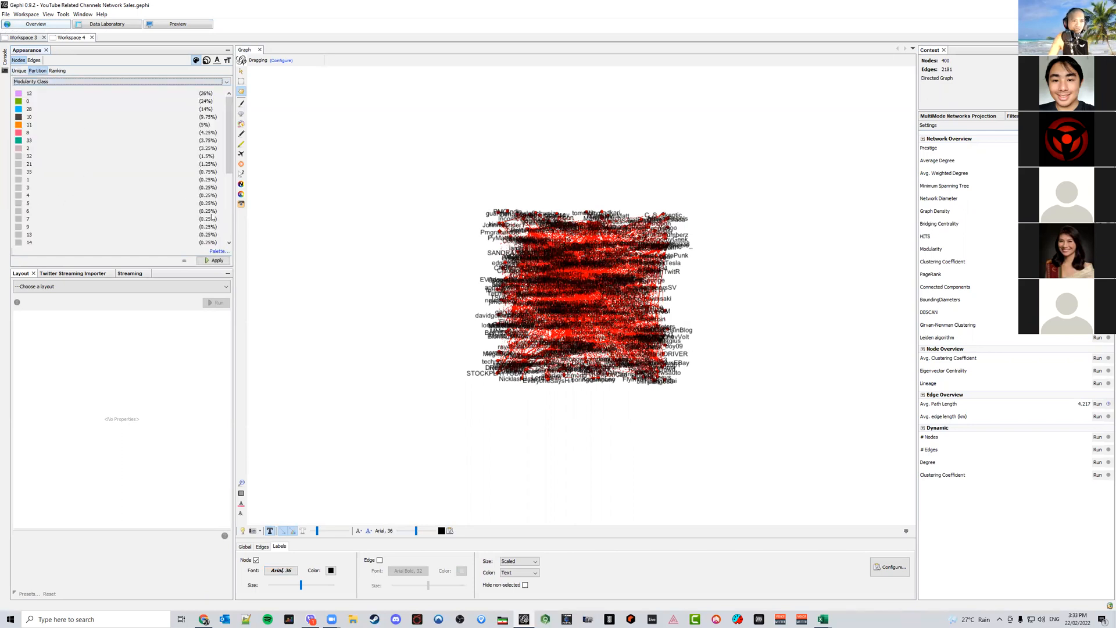
Assign a bright green colour to modularity class 32 in the node partition
{"action": "left_click", "coordinate": [18, 155]}
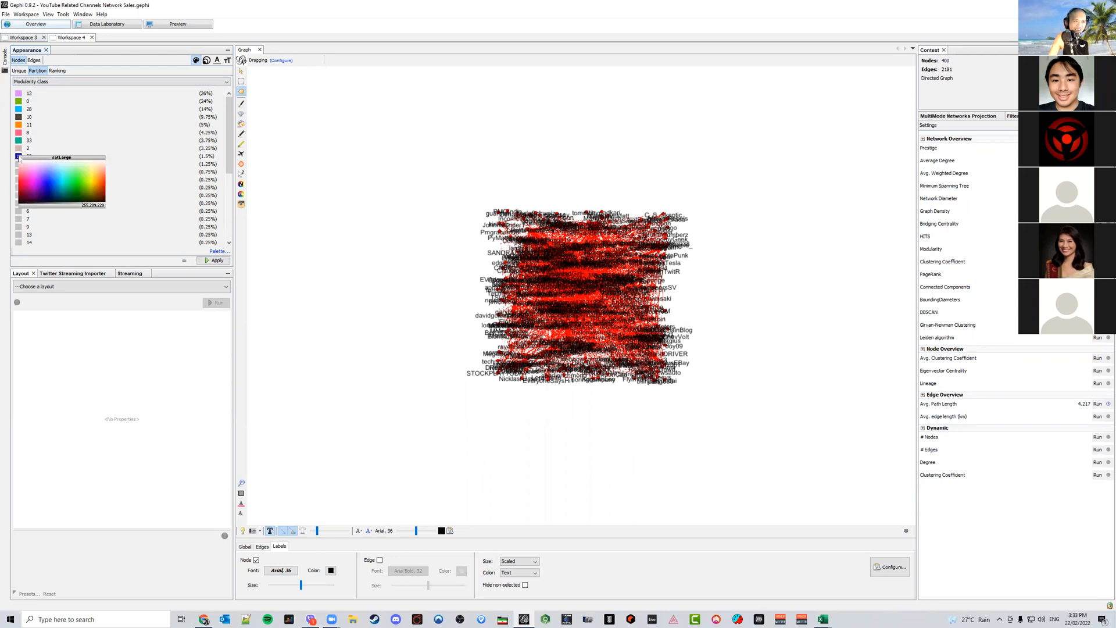
{"action": "left_click", "coordinate": [80, 181]}
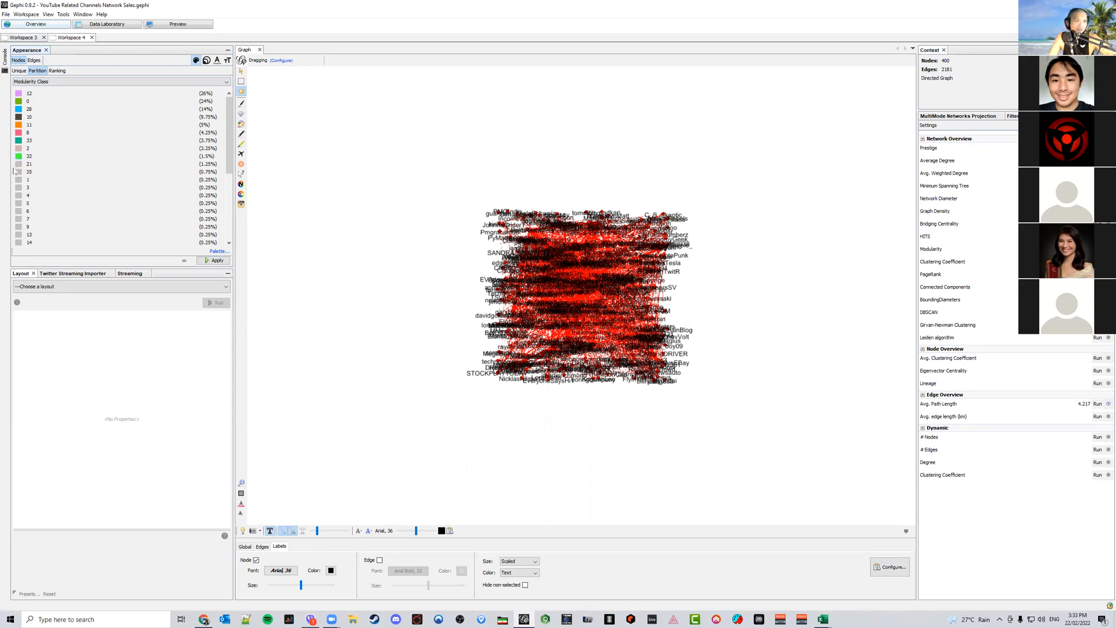
Colour modularity class 21 pale cream and class 35 dark red, and apply the modularity colouring to the nodes
{"action": "left_click", "coordinate": [18, 164]}
{"action": "left_click_drag", "start_coordinate": [108, 181], "coordinate": [98, 172]}
{"action": "left_click", "coordinate": [18, 172]}
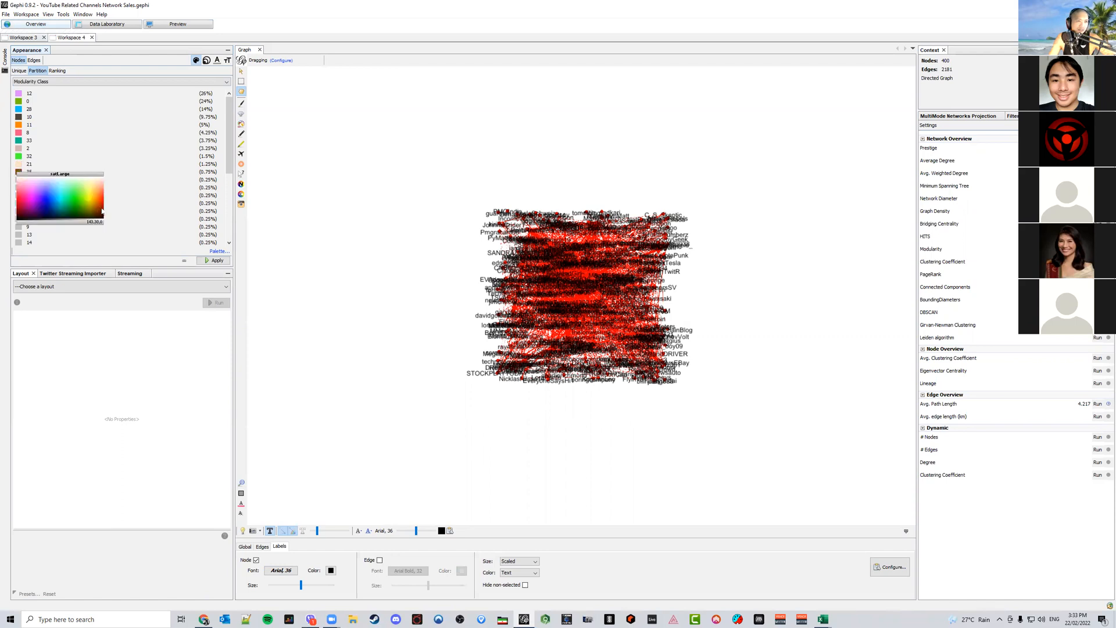
{"action": "left_click", "coordinate": [100, 212]}
{"action": "left_click", "coordinate": [216, 261]}
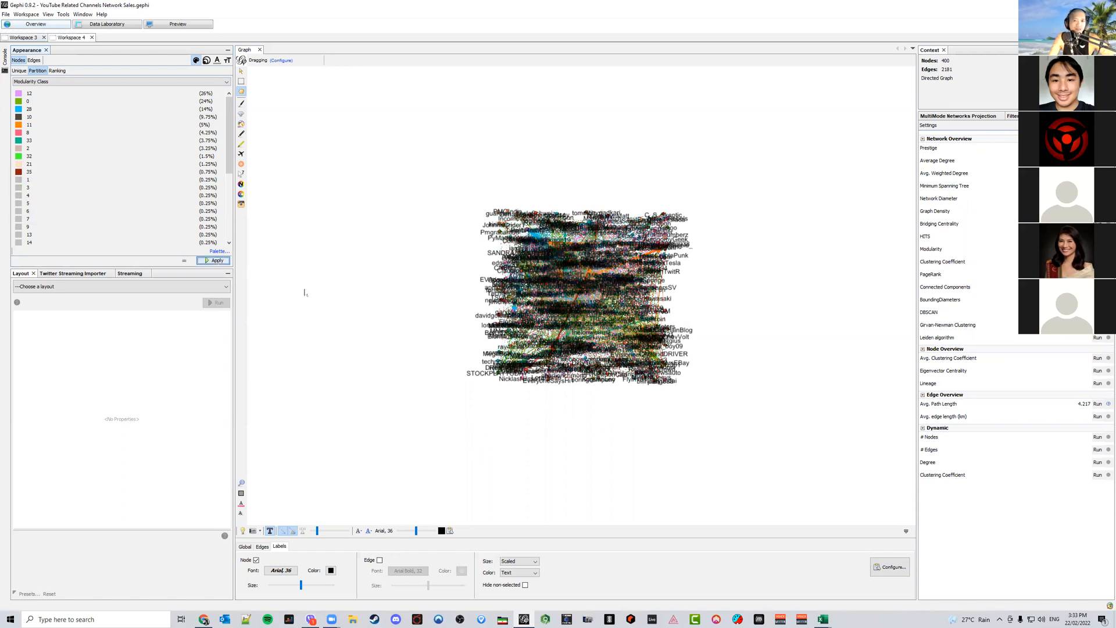
Size the nodes by PageRank ranking, from minimum size 10 to maximum size 350
{"action": "left_click", "coordinate": [207, 60]}
{"action": "left_click", "coordinate": [36, 70]}
{"action": "left_click", "coordinate": [81, 81]}
{"action": "scroll", "coordinate": [81, 110], "scroll_direction": "down", "scroll_amount": 2}
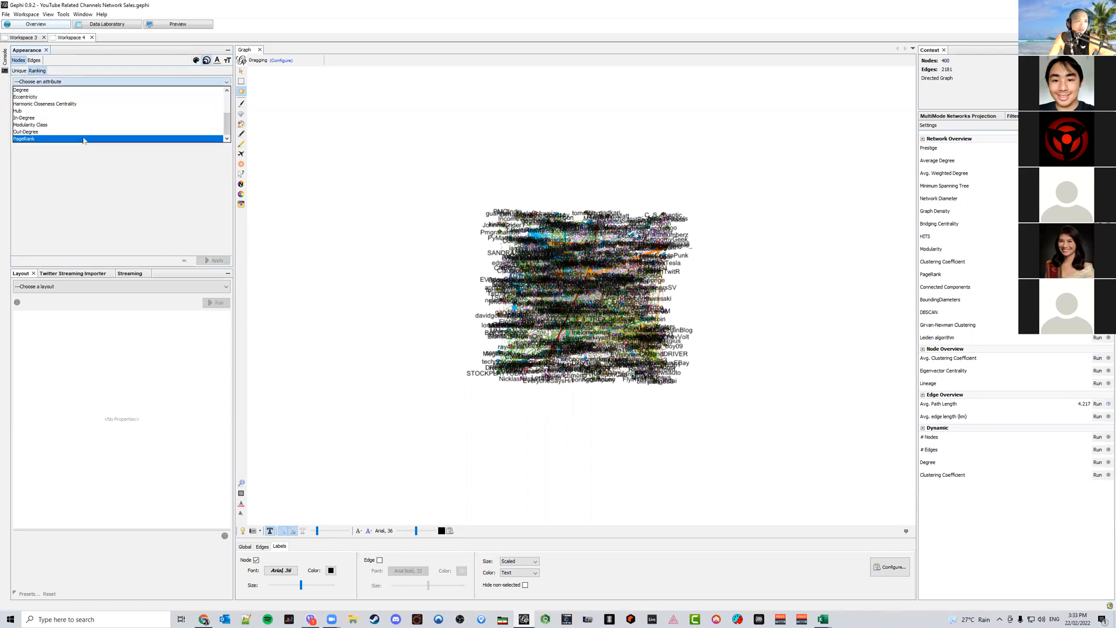
{"action": "left_click", "coordinate": [84, 139]}
{"action": "left_click", "coordinate": [215, 261]}
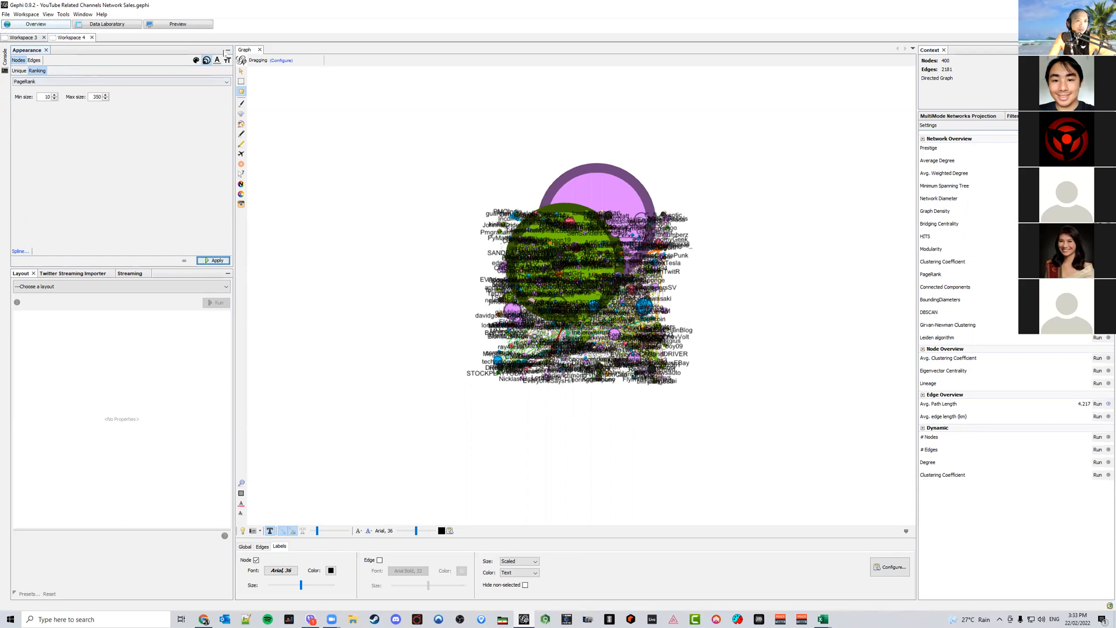
Scale the node labels by PageRank ranking, from minimum size 0.2 to maximum size 2.5
{"action": "left_click", "coordinate": [20, 71]}
{"action": "left_click", "coordinate": [36, 71]}
{"action": "left_click", "coordinate": [81, 81]}
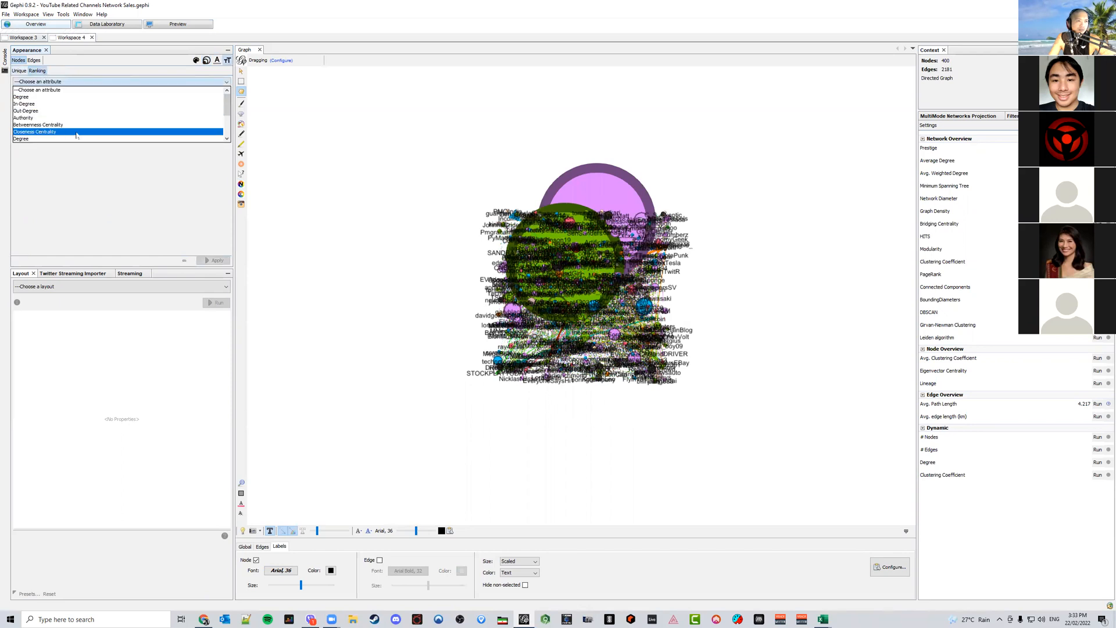
{"action": "left_click", "coordinate": [81, 142]}
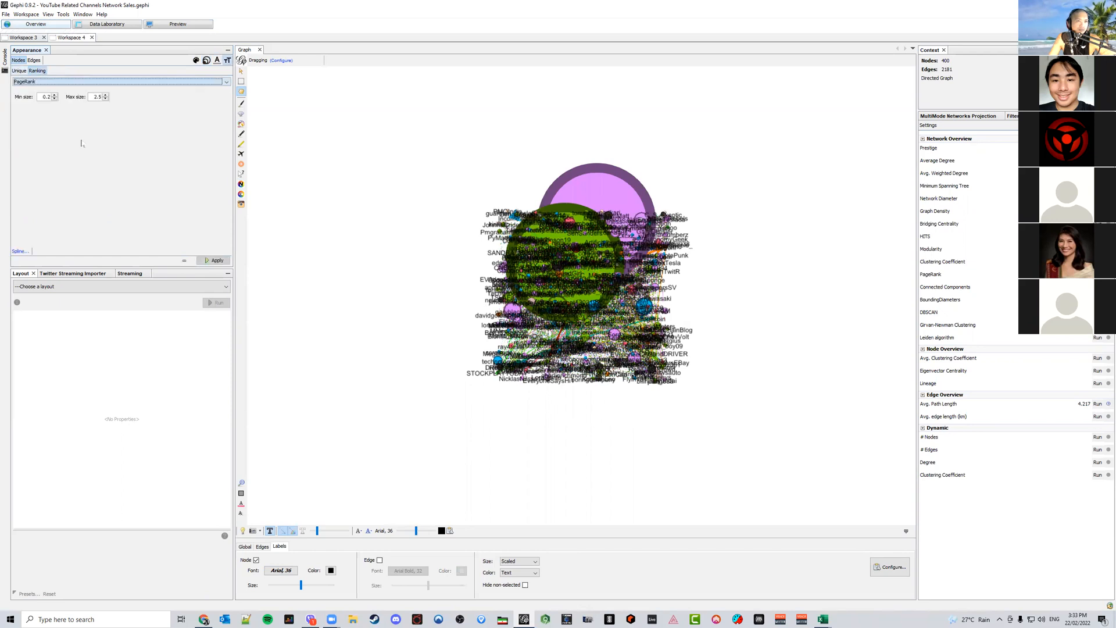
{"action": "left_click", "coordinate": [215, 261]}
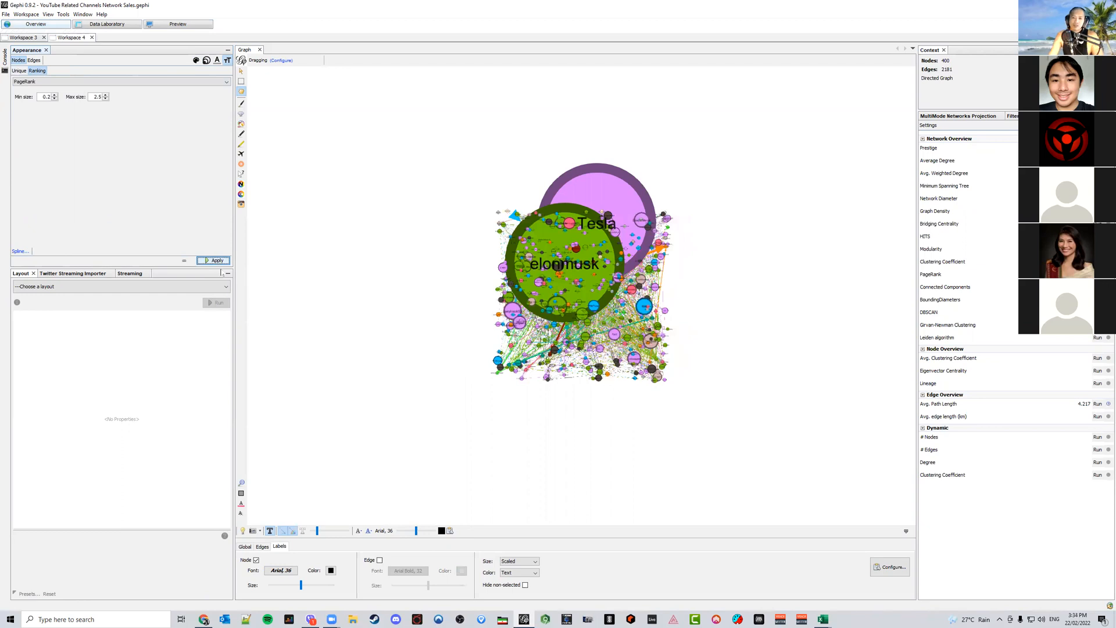
Run the Circle Pack Layout with Modularity Class as Hierarchy1 and PageRank as Hierarchy2
{"action": "left_click", "coordinate": [165, 286]}
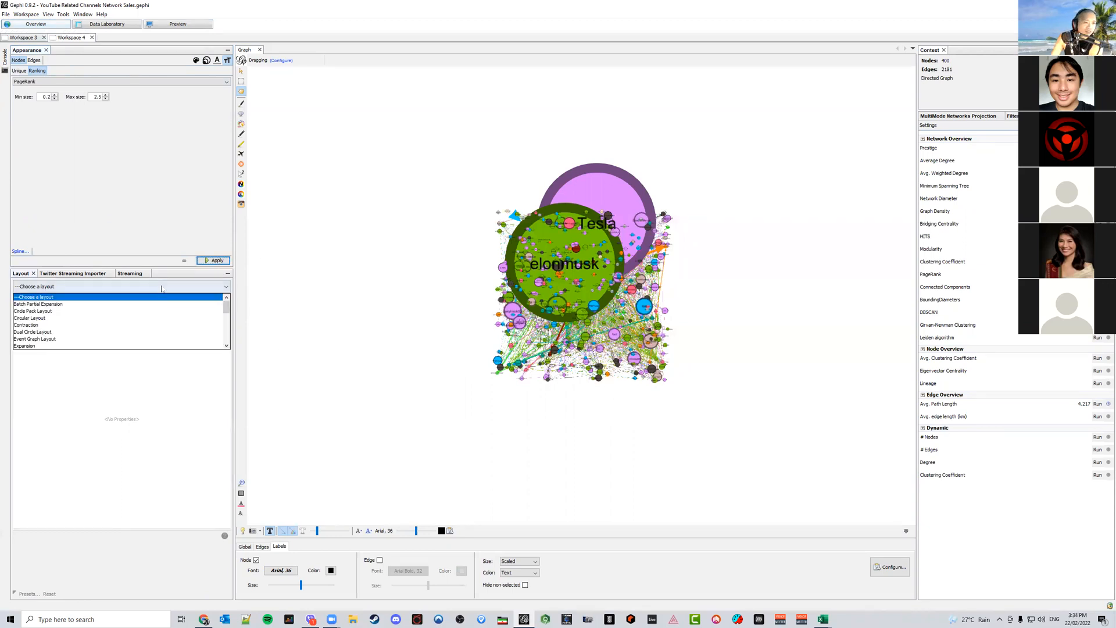
{"action": "left_click", "coordinate": [163, 301]}
{"action": "left_click", "coordinate": [174, 322]}
{"action": "scroll", "coordinate": [186, 363], "scroll_direction": "down", "scroll_amount": 3}
{"action": "left_click", "coordinate": [193, 360]}
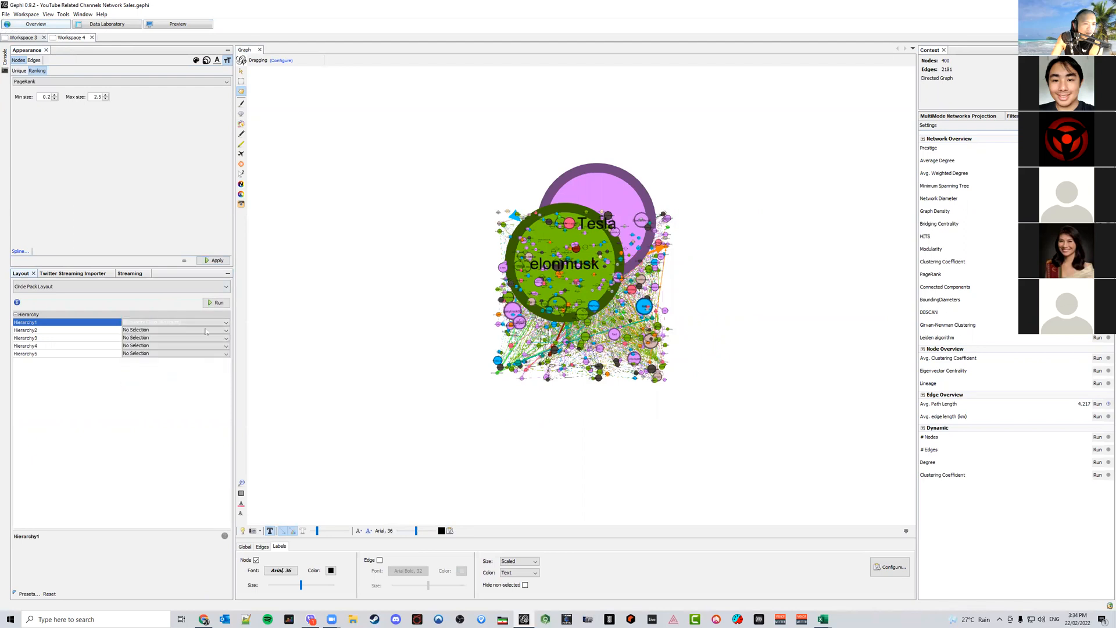
{"action": "left_click", "coordinate": [206, 332]}
{"action": "left_click", "coordinate": [201, 378]}
{"action": "left_click", "coordinate": [226, 303]}
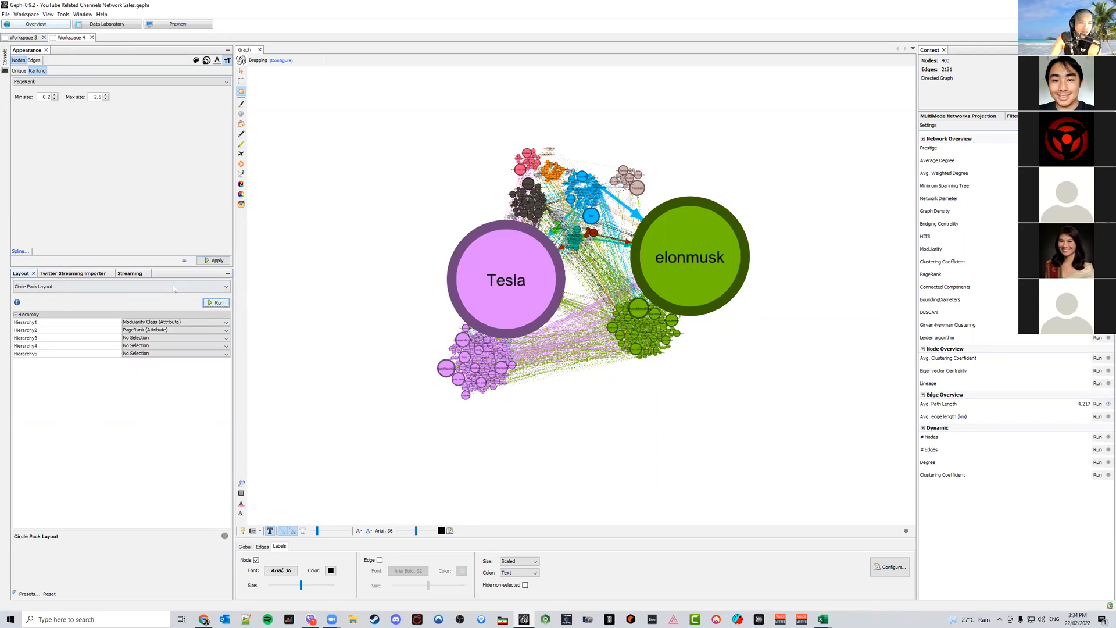
Spread the nodes out with the Expansion layout at scale factor 1.2, followed by the Noverlap layout
{"action": "left_click", "coordinate": [174, 289]}
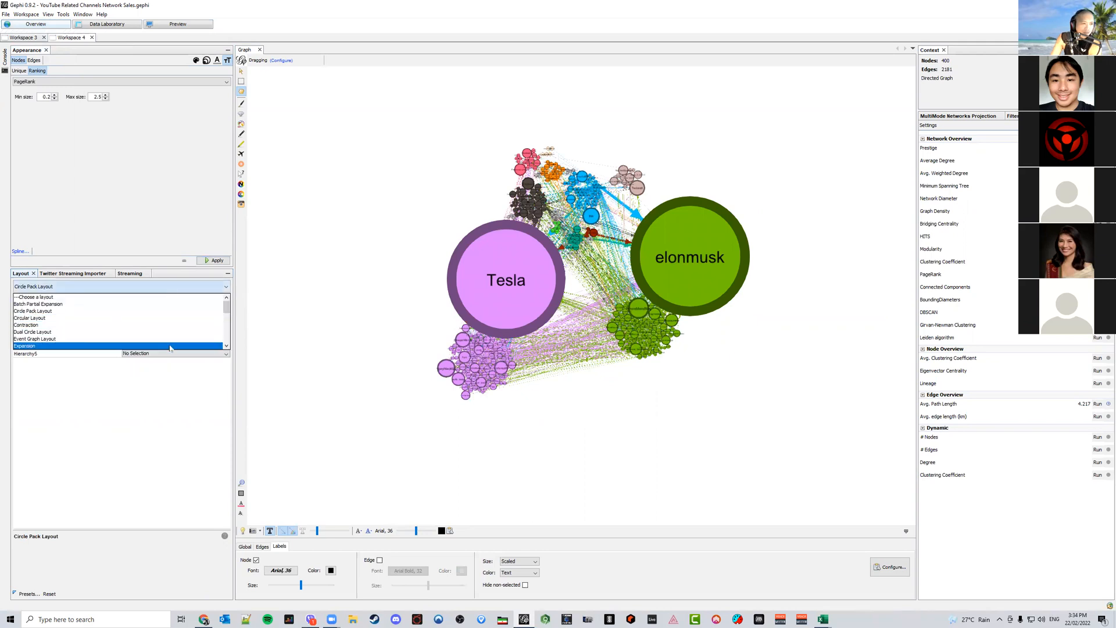
{"action": "left_click", "coordinate": [170, 347]}
{"action": "left_click", "coordinate": [216, 303]}
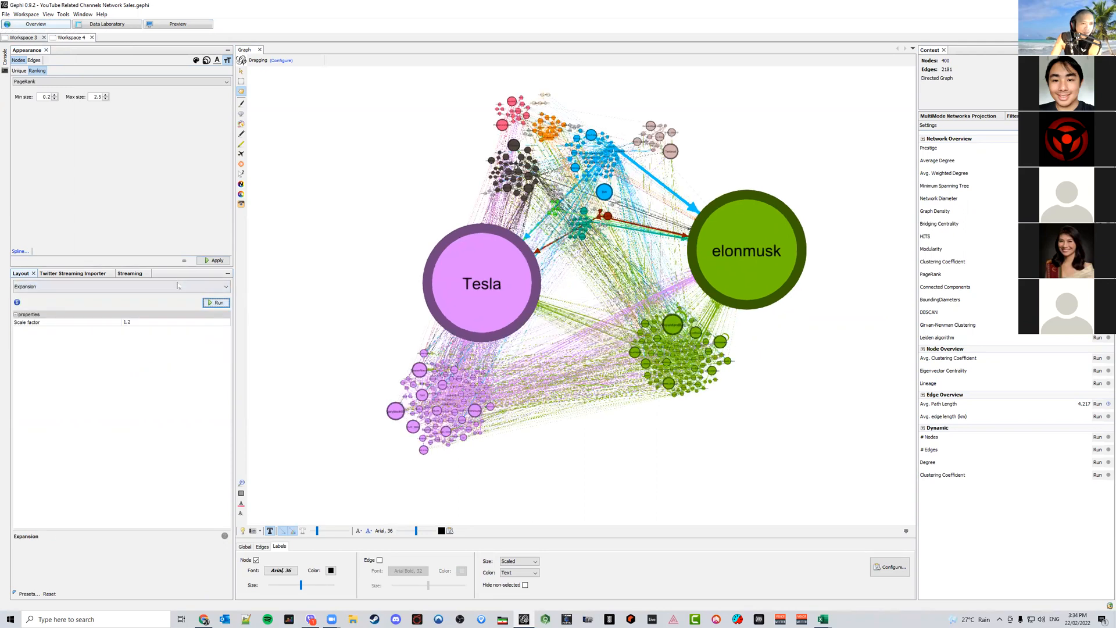
{"action": "left_click", "coordinate": [177, 285]}
{"action": "left_click", "coordinate": [180, 309]}
{"action": "left_click", "coordinate": [216, 302]}
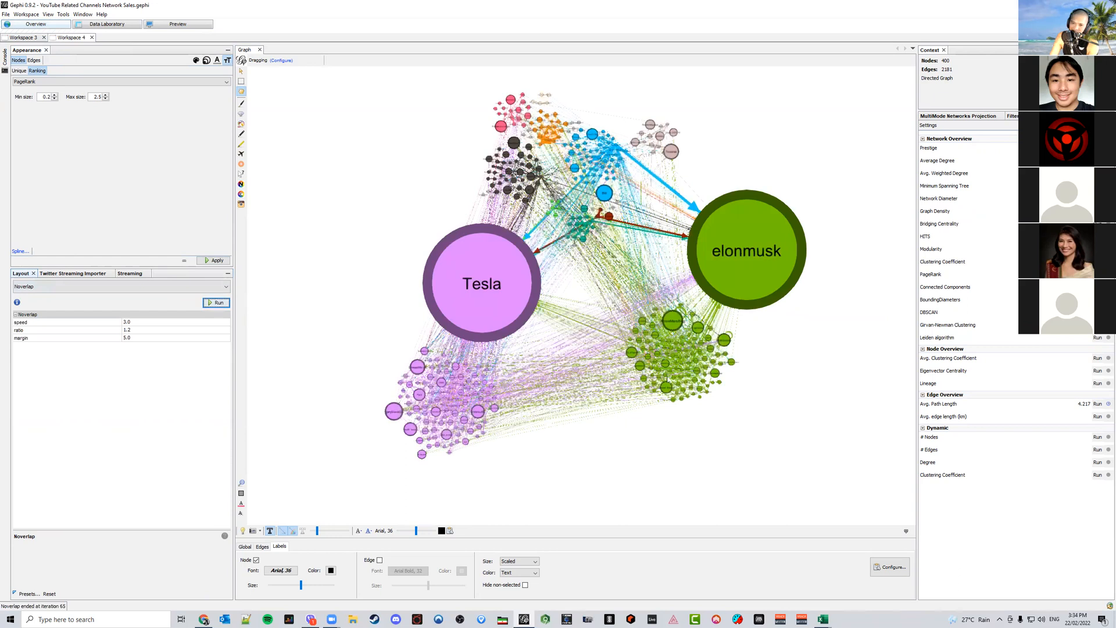
Run the Label Adjust layout with speed 1.0 and node size included
{"action": "left_click", "coordinate": [189, 288]}
{"action": "scroll", "coordinate": [203, 325], "scroll_direction": "up", "scroll_amount": 2}
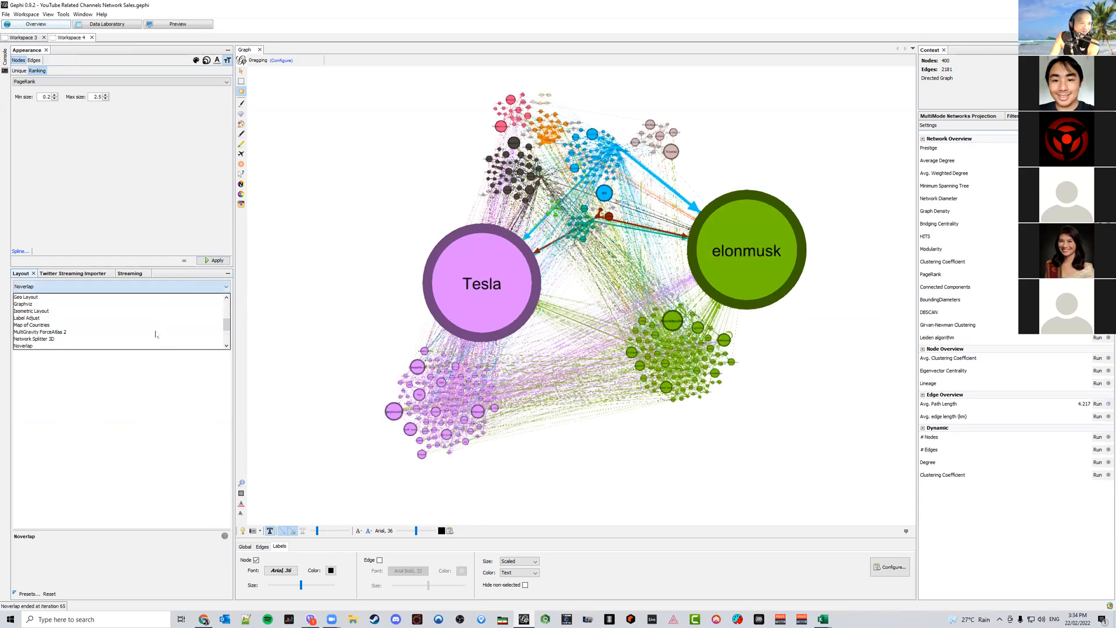
{"action": "left_click", "coordinate": [208, 318]}
{"action": "left_click", "coordinate": [216, 303]}
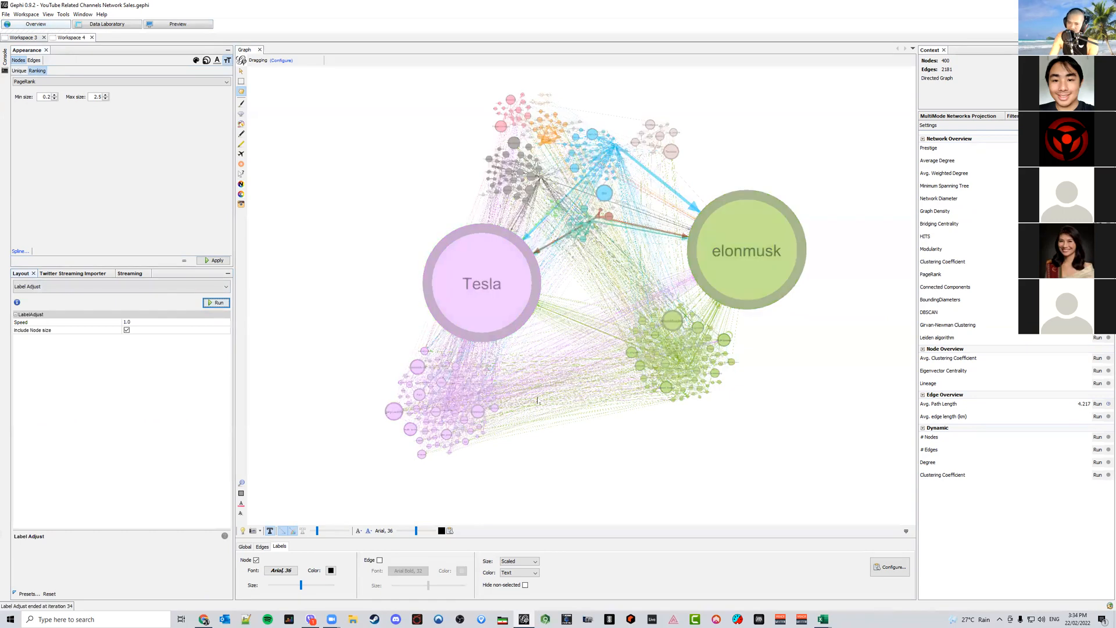
Examine the labelled accounts in the purple cluster below the Tesla node and the overall cluster arrangement
{"action": "scroll", "coordinate": [468, 404], "scroll_direction": "up", "scroll_amount": 3}
{"action": "scroll", "coordinate": [468, 404], "scroll_direction": "up", "scroll_amount": 2}
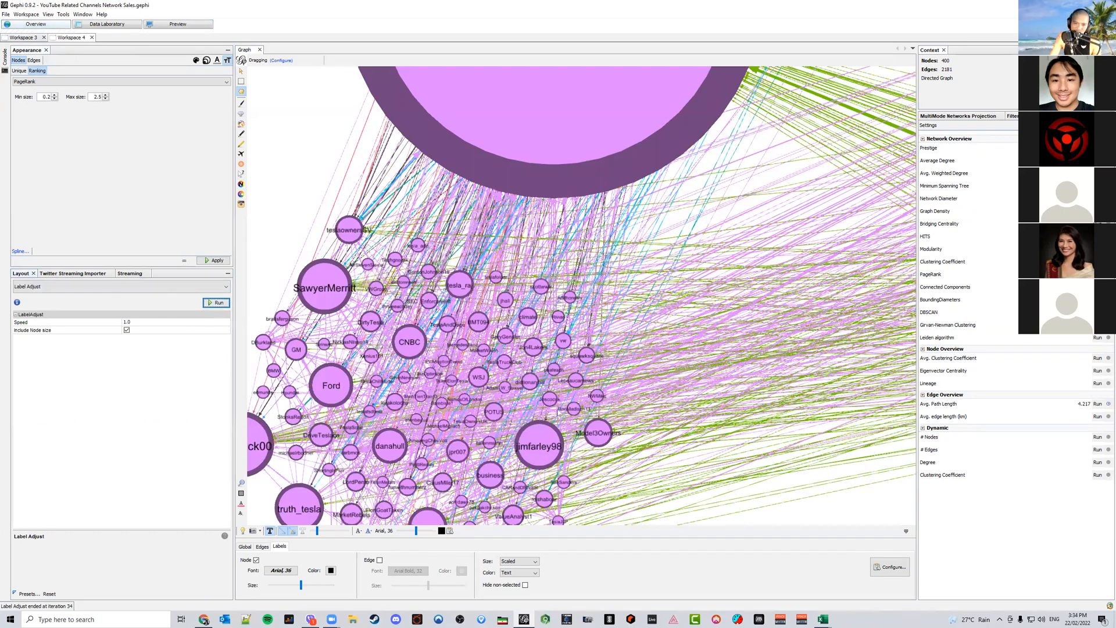
{"action": "scroll", "coordinate": [544, 357], "scroll_direction": "up", "scroll_amount": 2}
{"action": "scroll", "coordinate": [544, 357], "scroll_direction": "down", "scroll_amount": 2}
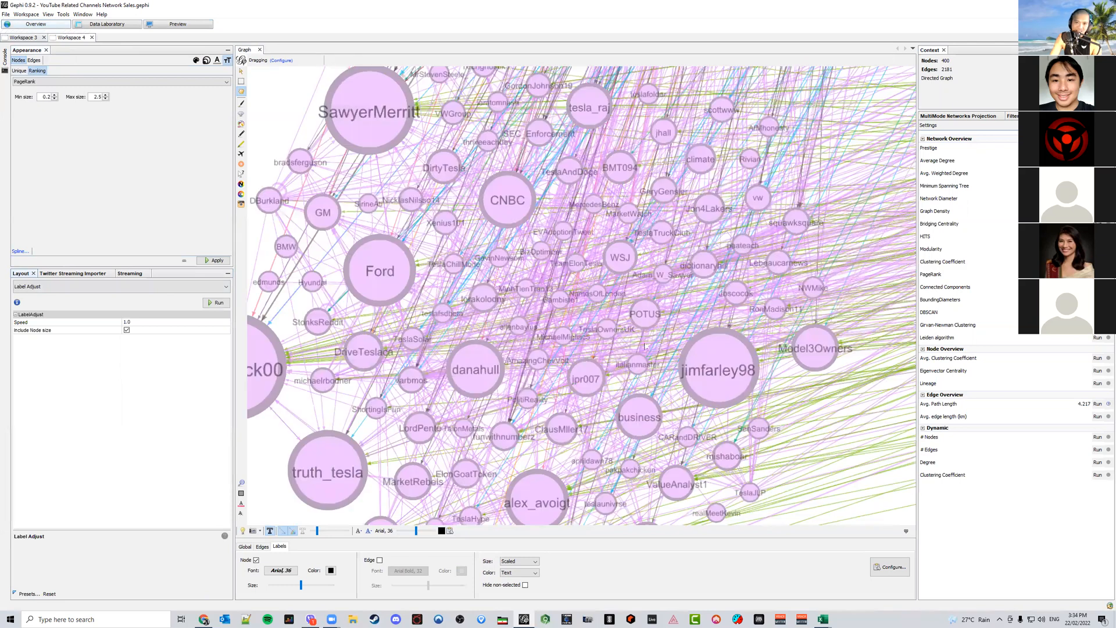
{"action": "scroll", "coordinate": [672, 355], "scroll_direction": "down", "scroll_amount": 5}
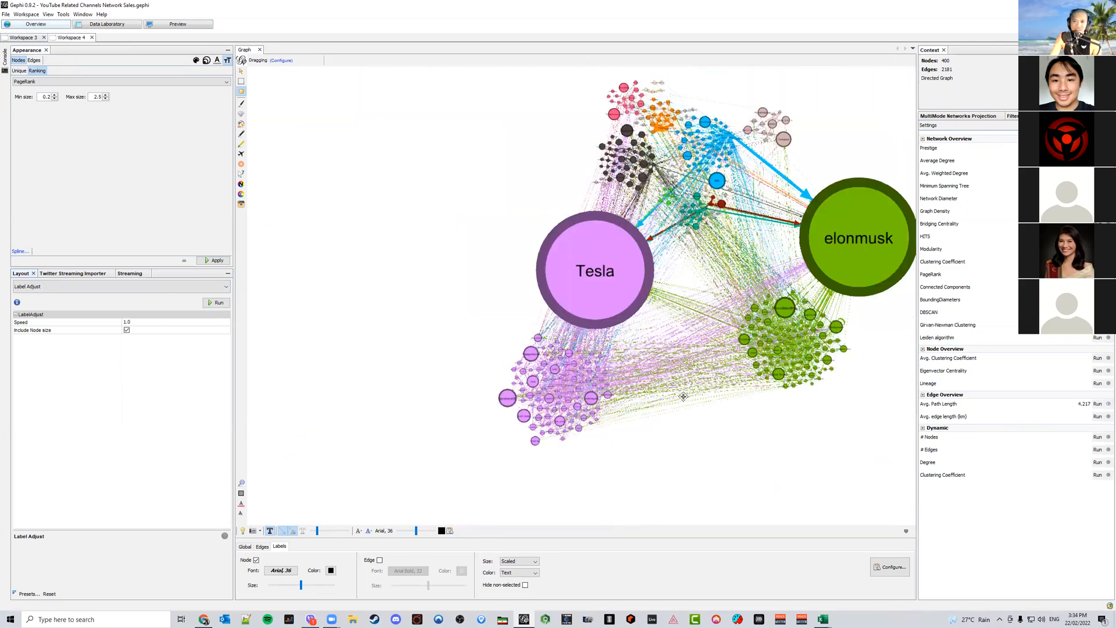
{"action": "scroll", "coordinate": [706, 384], "scroll_direction": "up", "scroll_amount": 3}
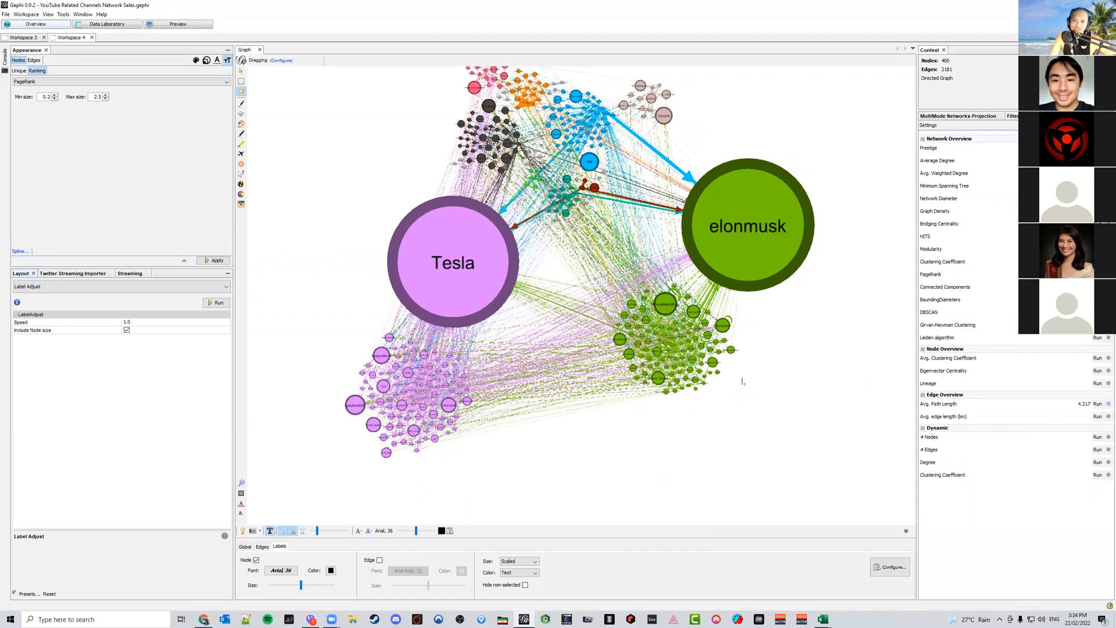
{"action": "left_click_drag", "start_coordinate": [785, 384], "coordinate": [751, 393]}
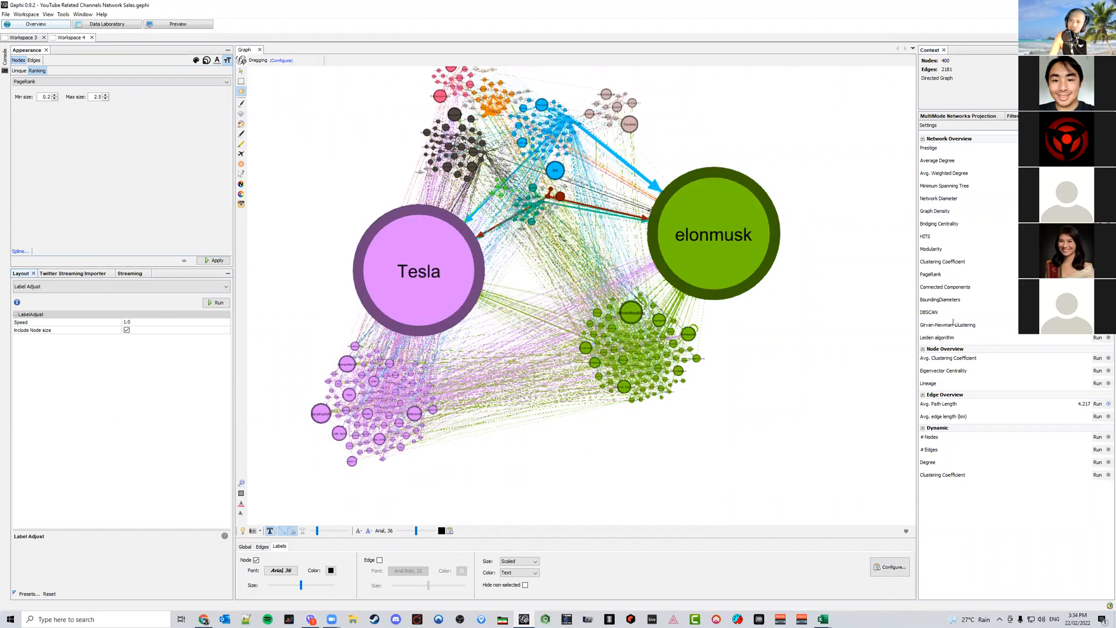
Add a Modularity Class (Node) partition filter to the queries and try running it with no class selected
{"action": "left_click", "coordinate": [1015, 117]}
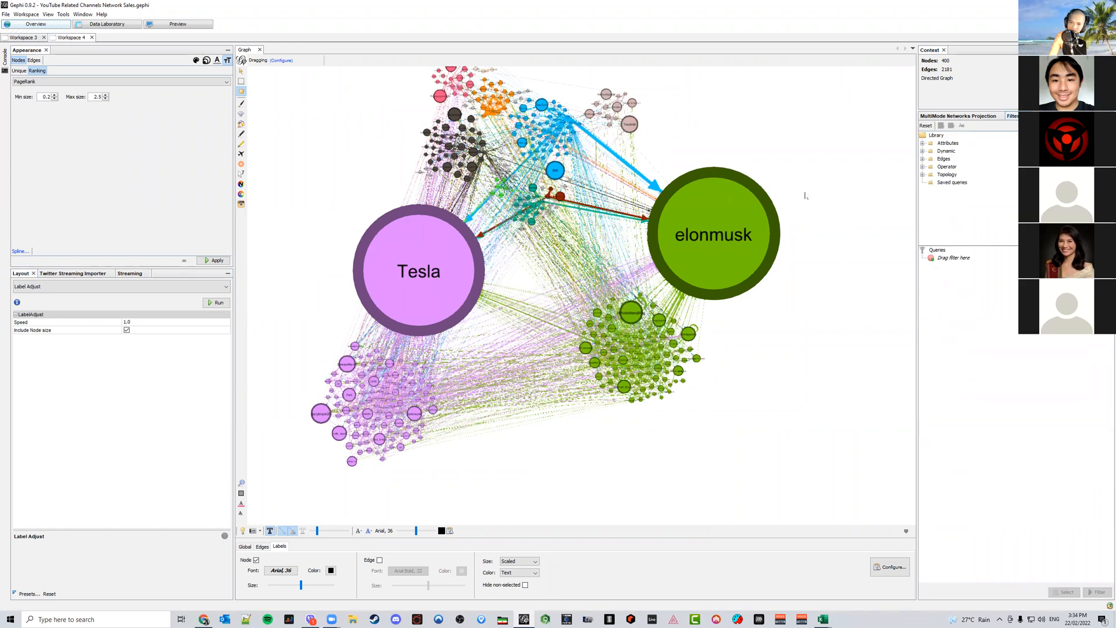
{"action": "left_click", "coordinate": [922, 144]}
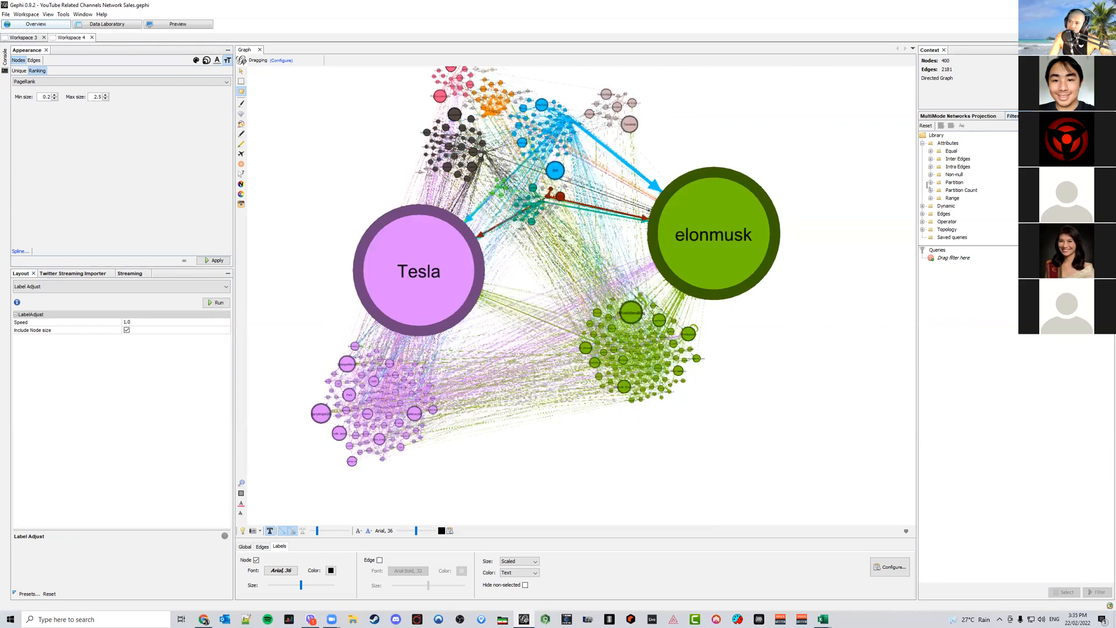
{"action": "left_click", "coordinate": [930, 183]}
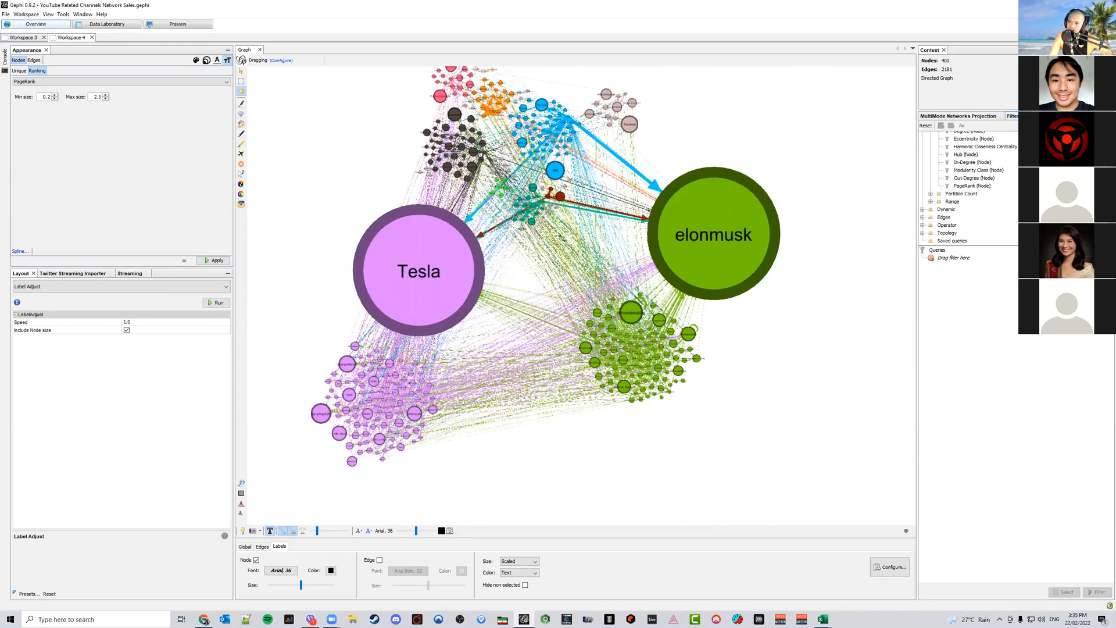
{"action": "scroll", "coordinate": [968, 186], "scroll_direction": "up", "scroll_amount": 1}
{"action": "left_click_drag", "start_coordinate": [980, 190], "coordinate": [963, 262]}
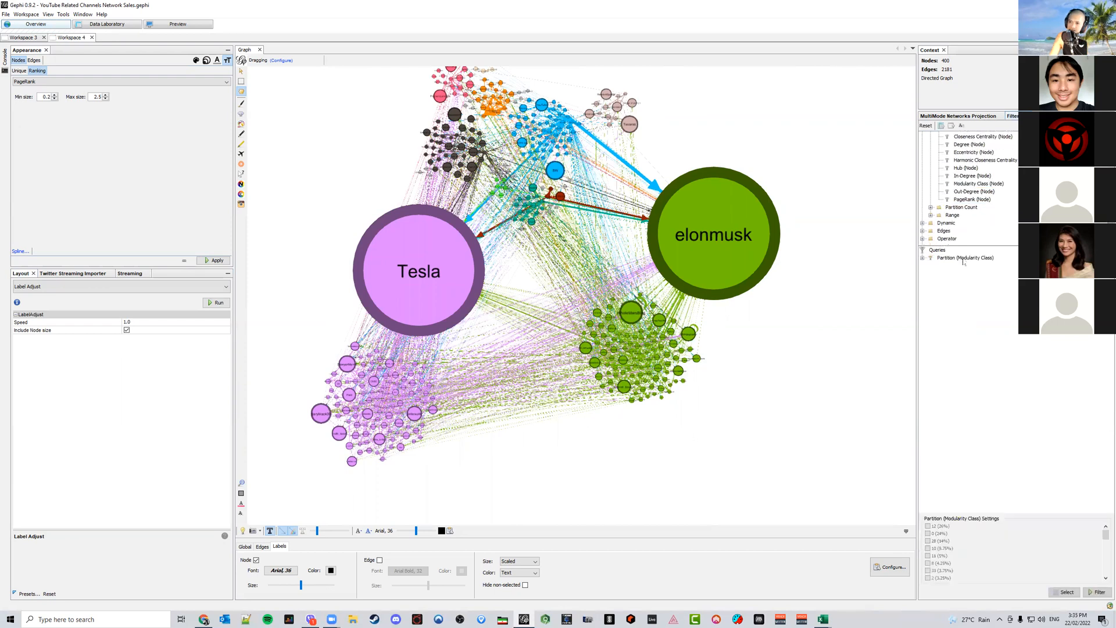
{"action": "left_click", "coordinate": [1096, 593]}
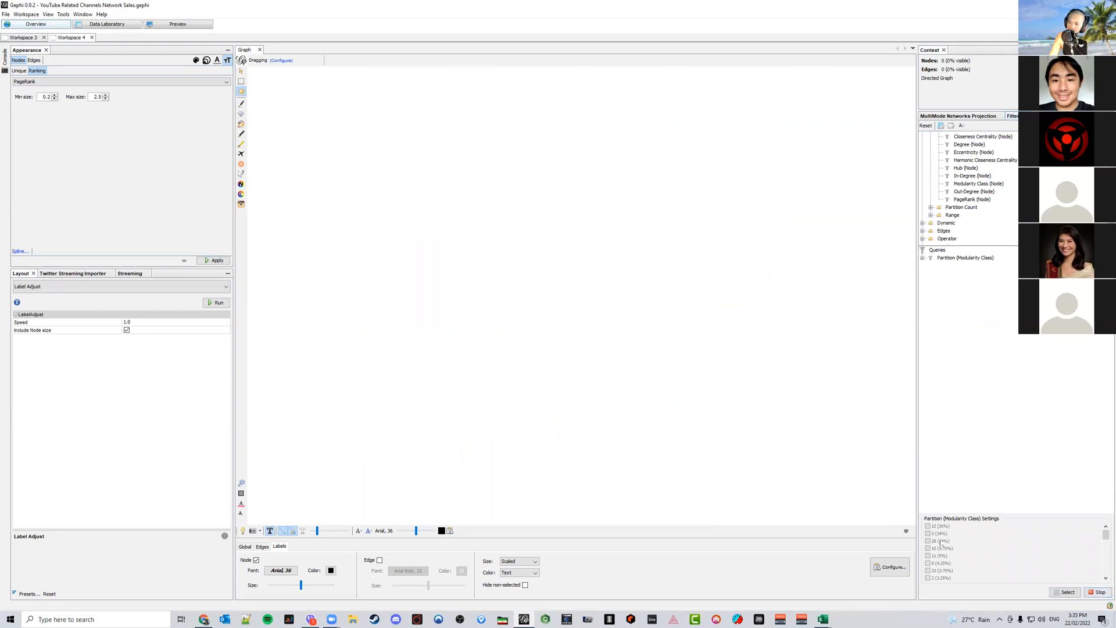
{"action": "left_click", "coordinate": [1098, 590]}
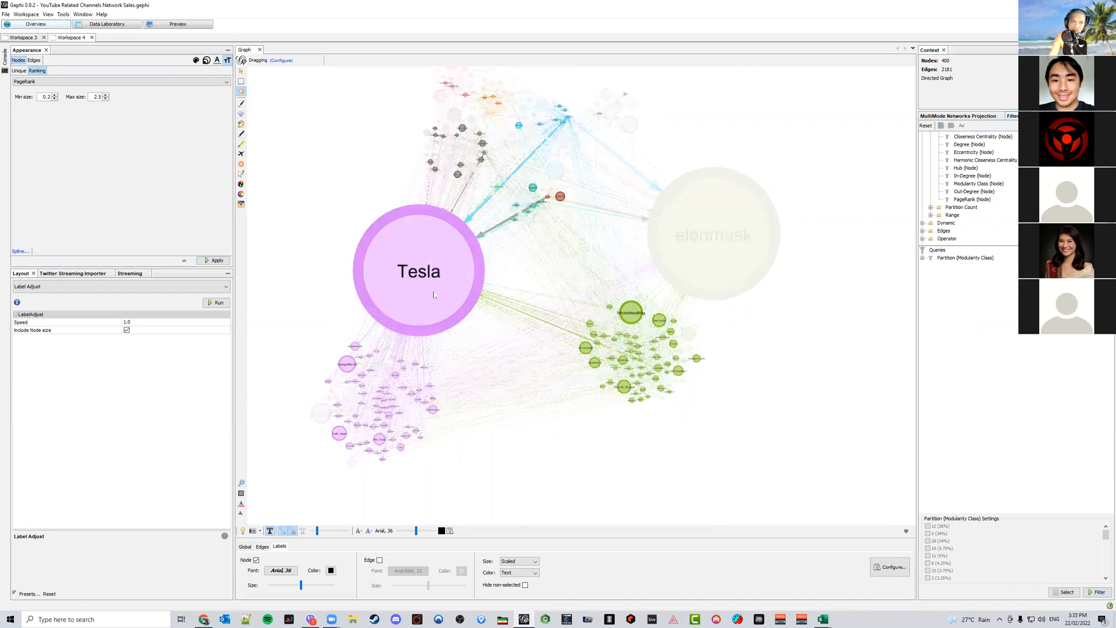
Filter the graph by the modularity partition to class 0 only, the green elonmusk cluster
{"action": "left_click", "coordinate": [195, 60]}
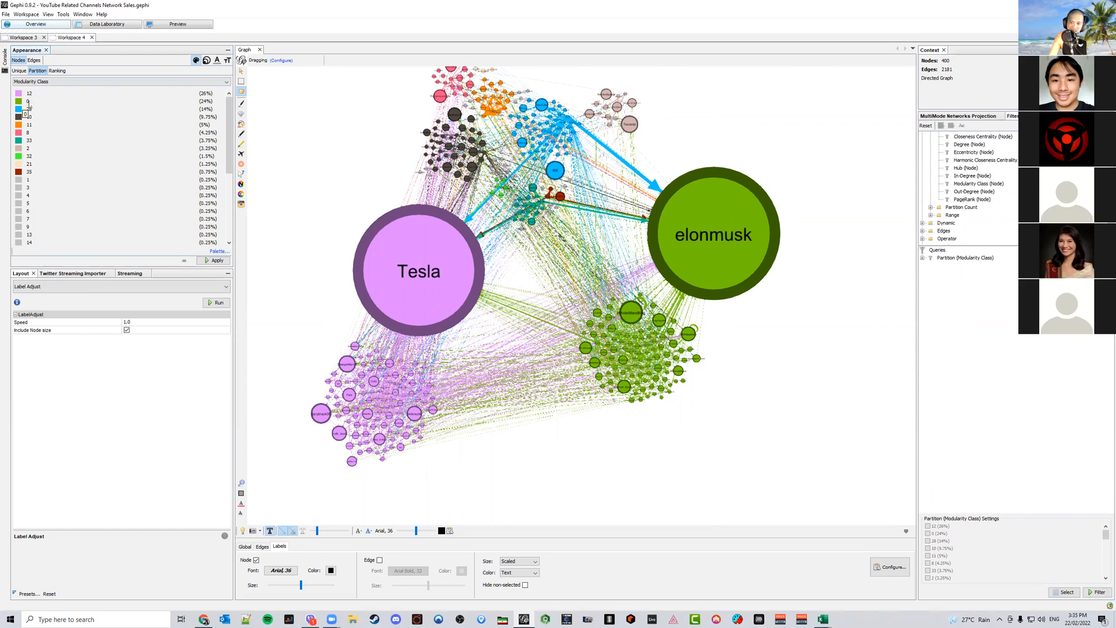
{"action": "left_click", "coordinate": [1046, 549]}
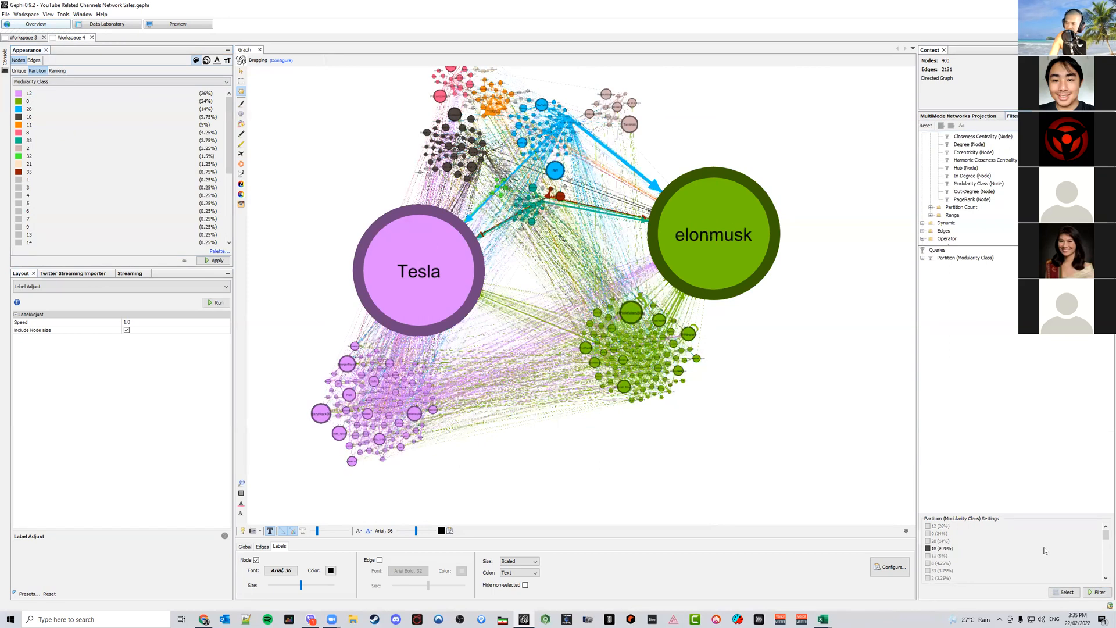
{"action": "left_click", "coordinate": [928, 549]}
{"action": "left_click", "coordinate": [928, 533]}
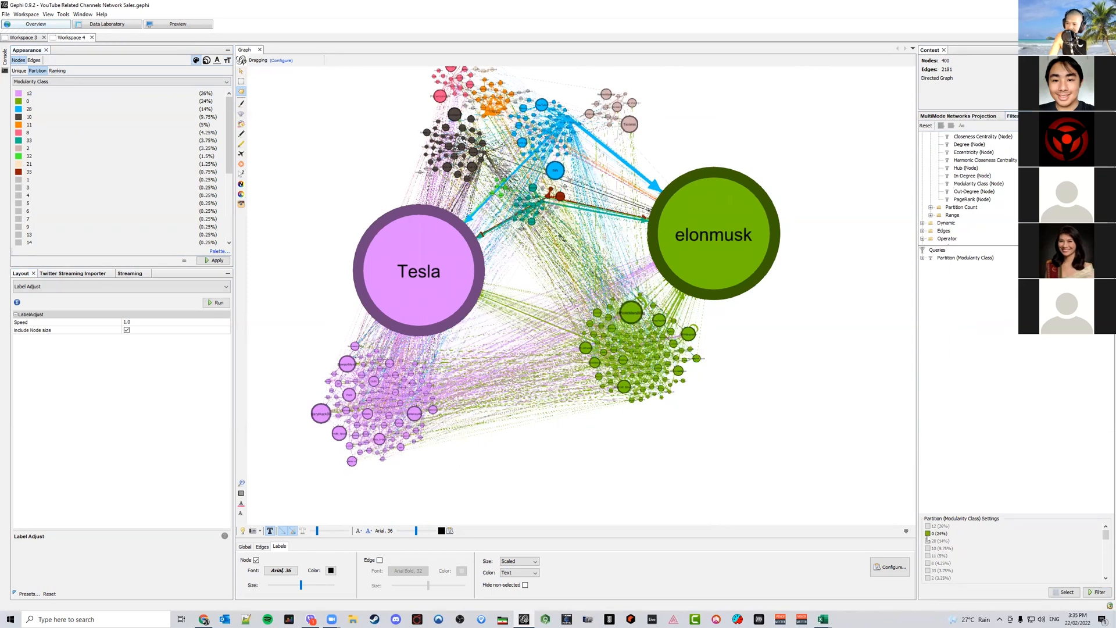
{"action": "left_click", "coordinate": [1096, 592]}
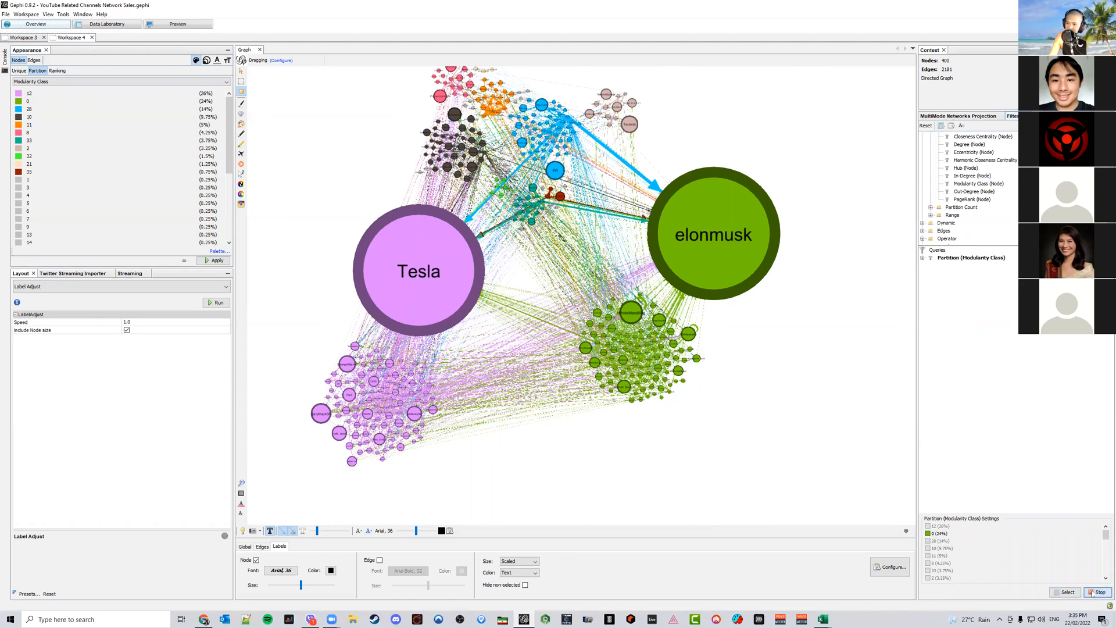
{"action": "scroll", "coordinate": [805, 411], "scroll_direction": "up", "scroll_amount": 5}
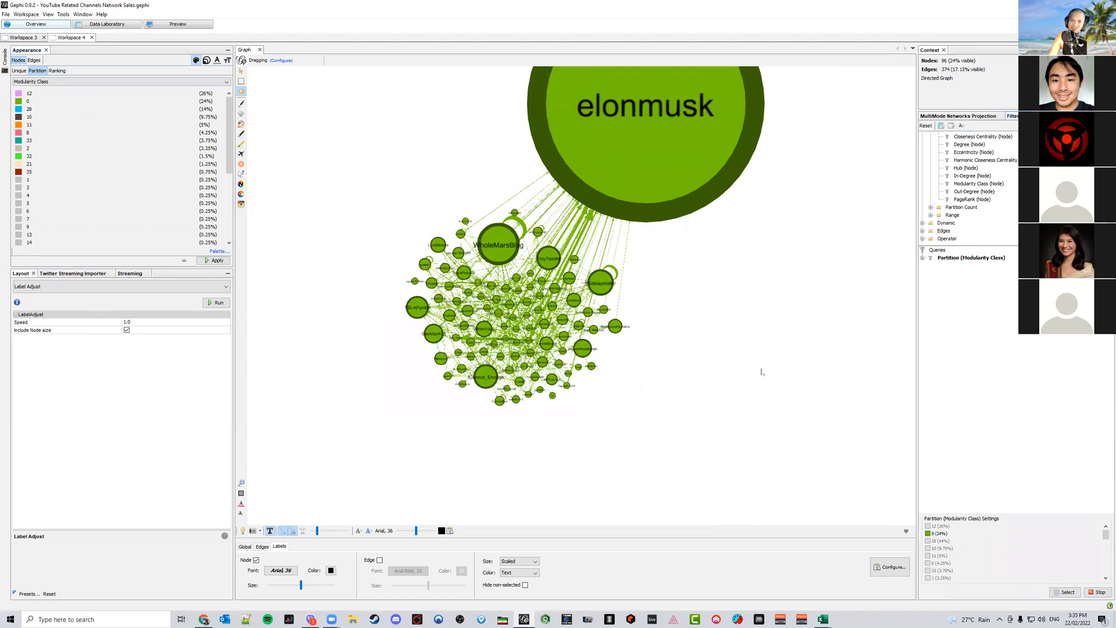
{"action": "scroll", "coordinate": [763, 387], "scroll_direction": "up", "scroll_amount": 3}
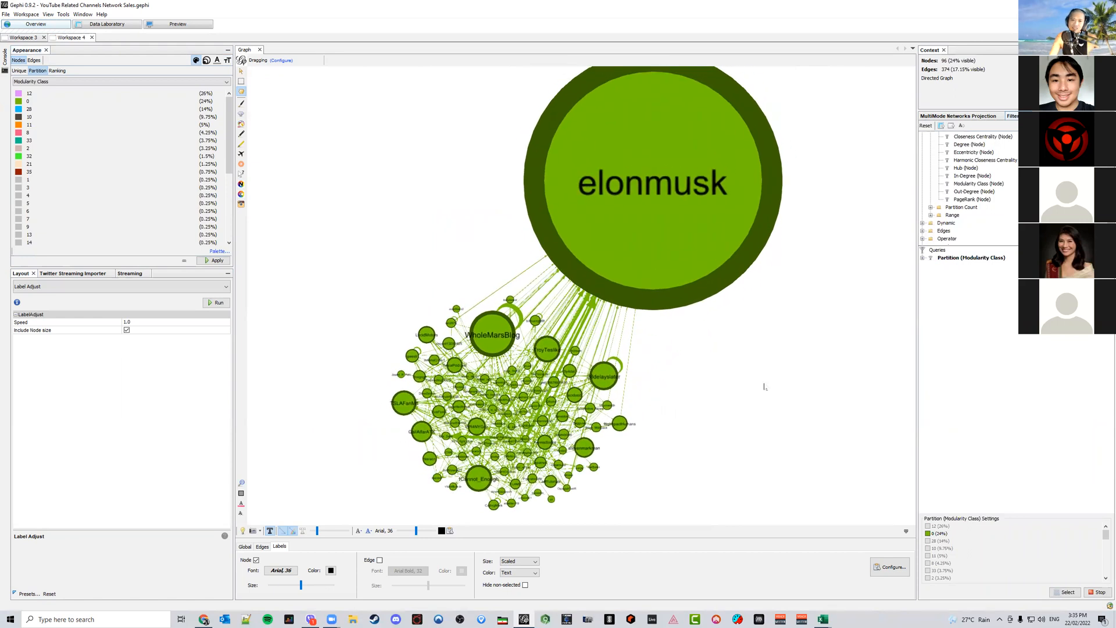
Render the filtered green cluster in the preview
{"action": "left_click", "coordinate": [181, 25]}
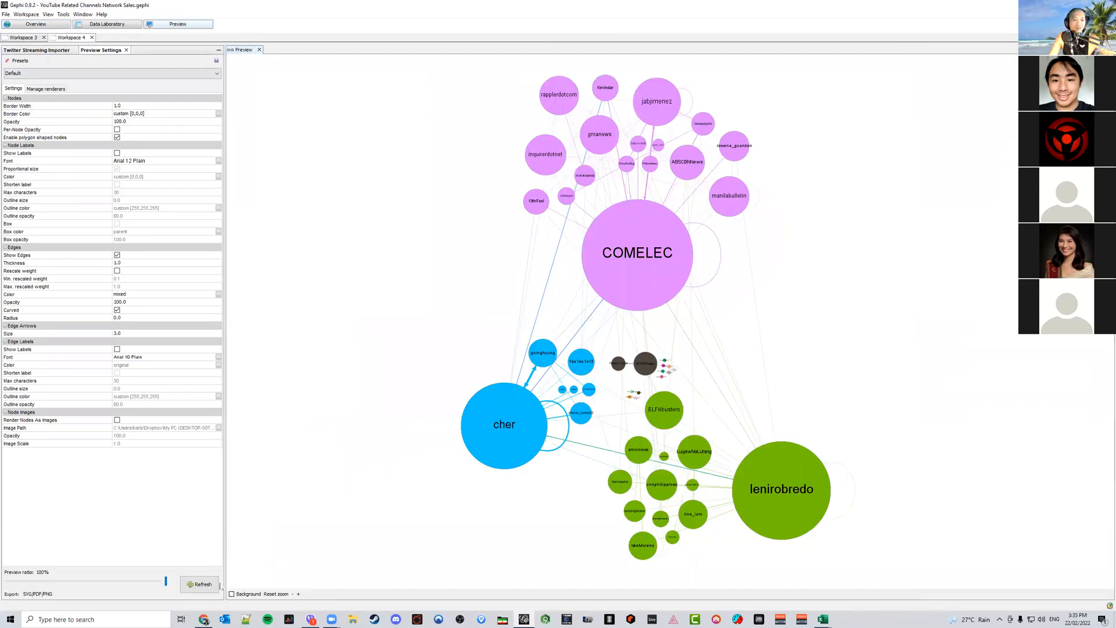
{"action": "left_click", "coordinate": [206, 585]}
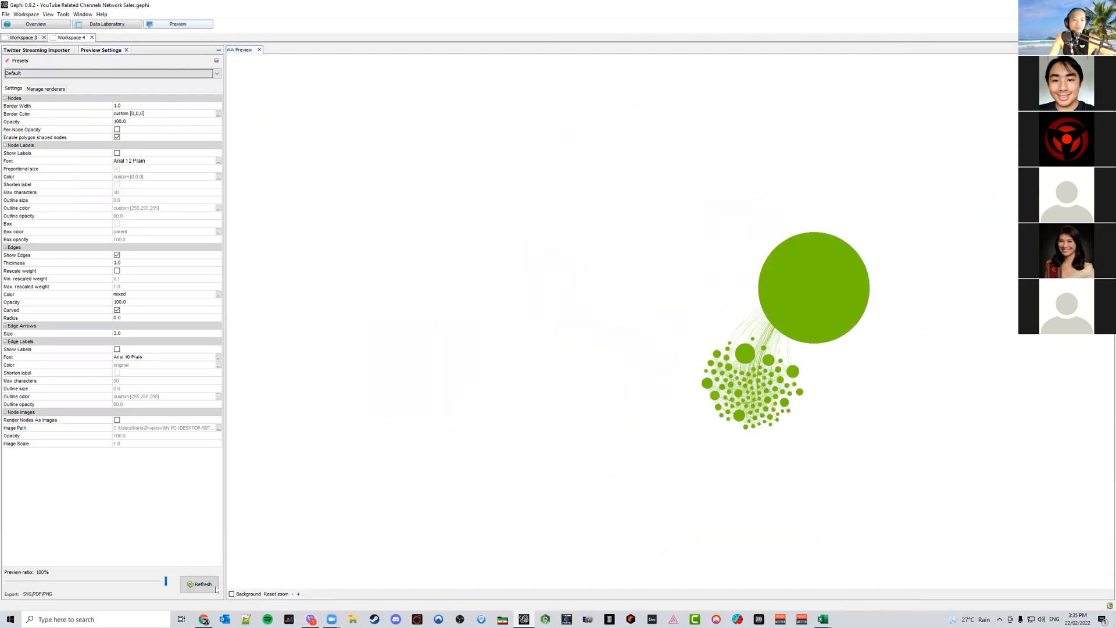
Show the node labels in the preview in Arial 36 Plain, without proportional sizing
{"action": "left_click", "coordinate": [117, 154]}
{"action": "left_click", "coordinate": [218, 161]}
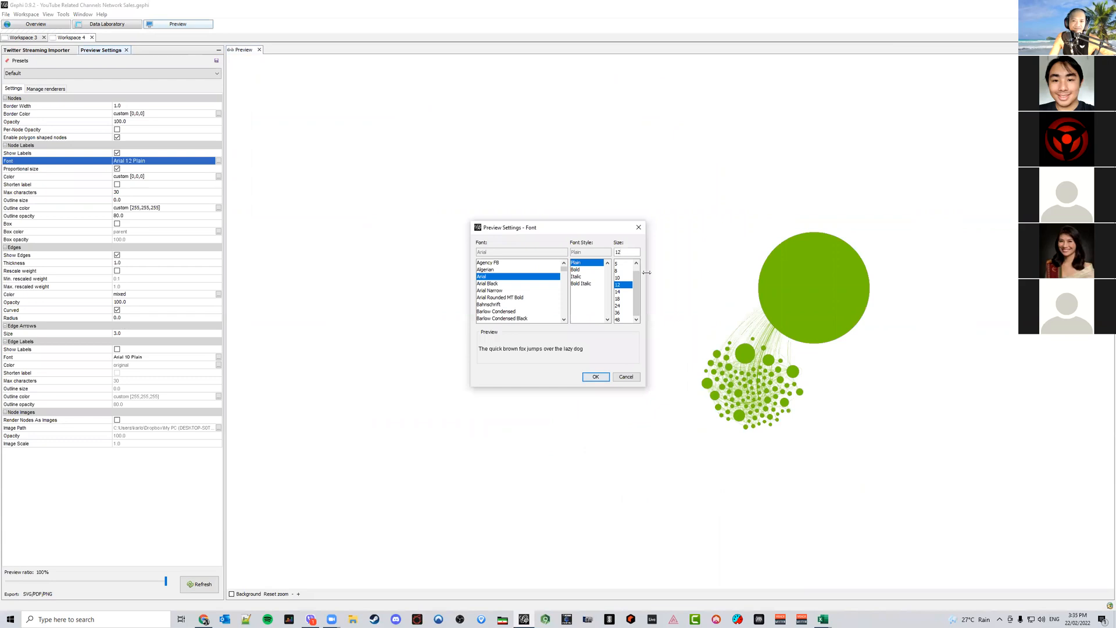
{"action": "left_click", "coordinate": [621, 313]}
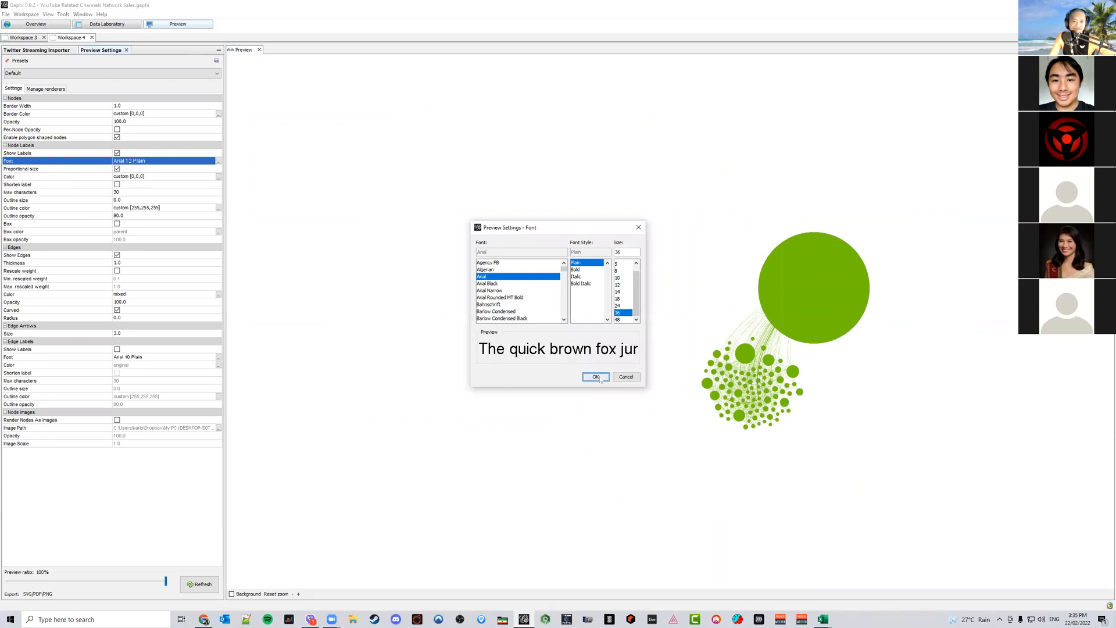
{"action": "left_click", "coordinate": [596, 377]}
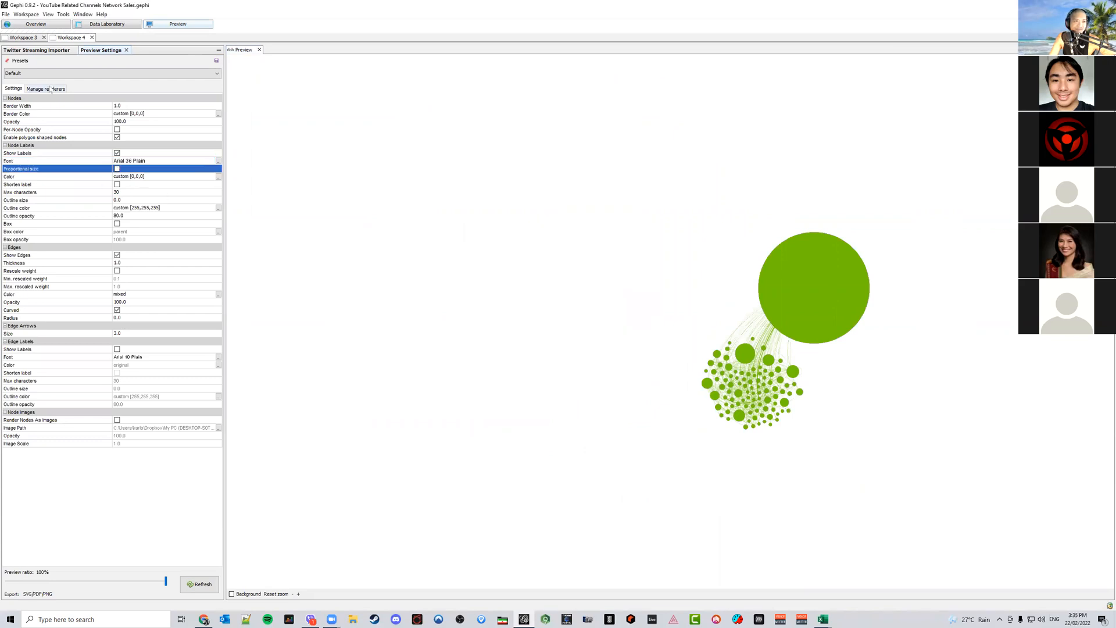
Adjust the preview renderers, then render the green cluster with straight instead of curved edges
{"action": "left_click", "coordinate": [45, 88]}
{"action": "left_click", "coordinate": [9, 137]}
{"action": "left_click", "coordinate": [9, 124]}
{"action": "left_click", "coordinate": [13, 89]}
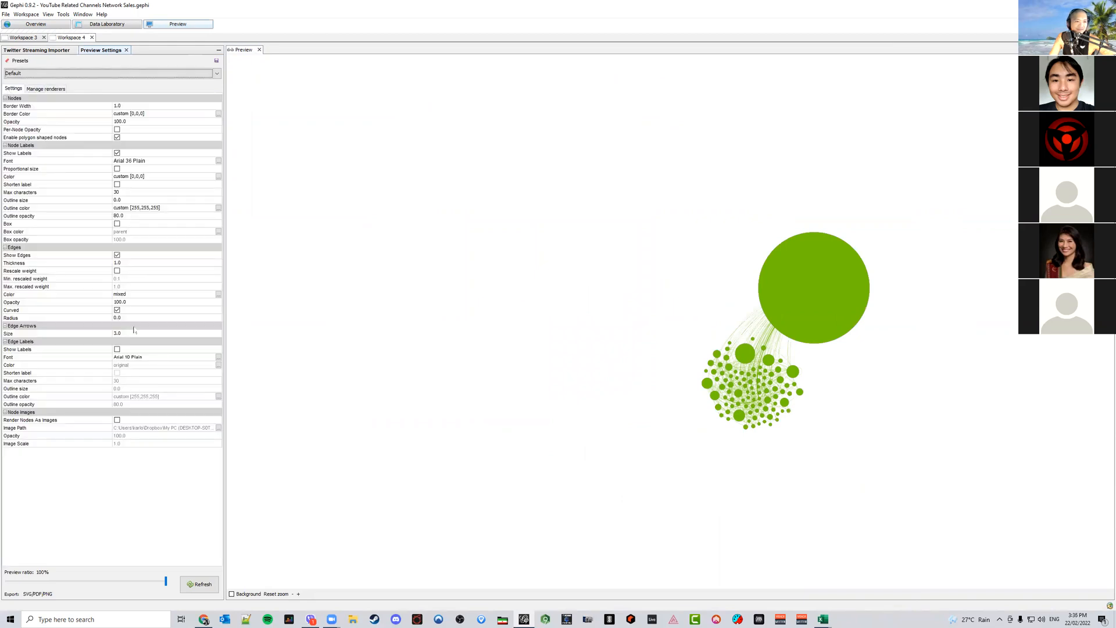
{"action": "left_click", "coordinate": [117, 311]}
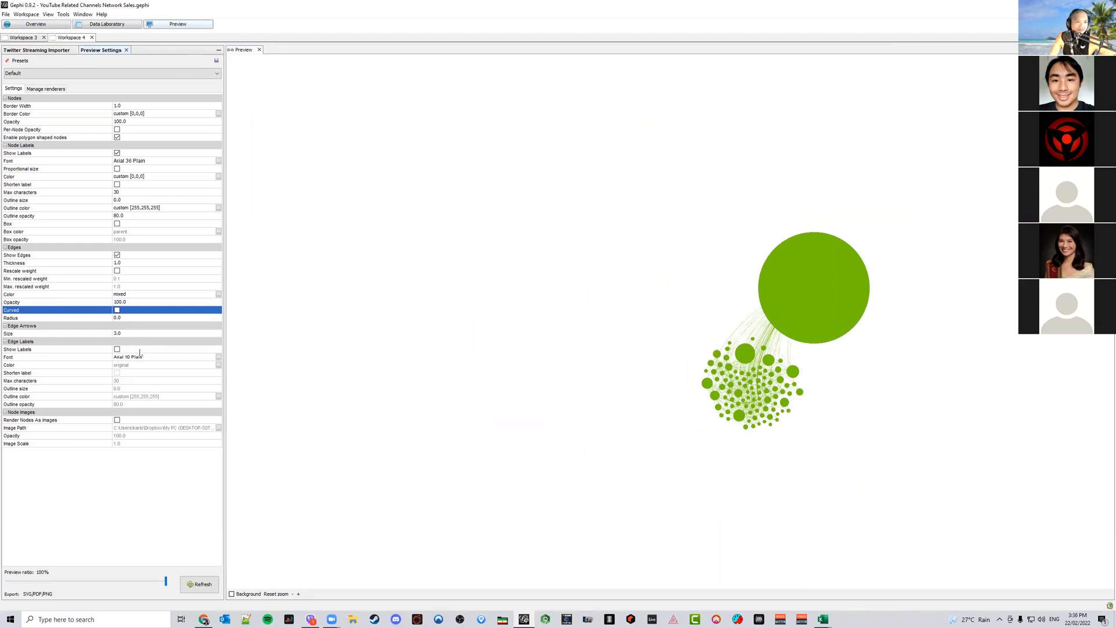
{"action": "left_click", "coordinate": [203, 583]}
Examine the labelled accounts and their edges to the elonmusk node in the rendered green cluster, both close up and as a whole
{"action": "left_click_drag", "start_coordinate": [531, 414], "coordinate": [481, 429]}
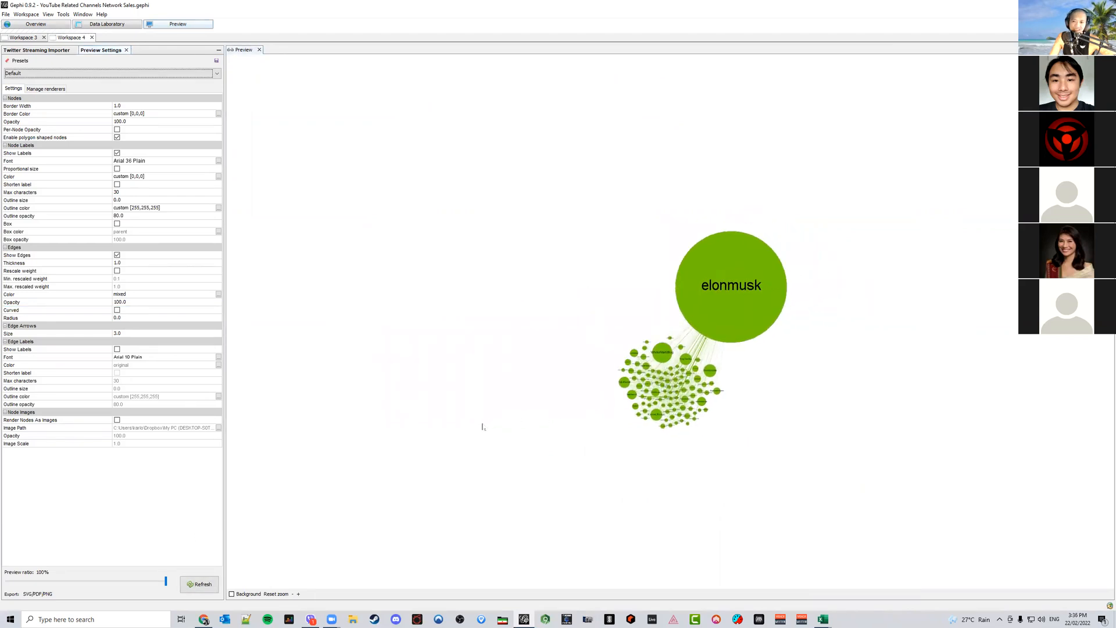
{"action": "scroll", "coordinate": [662, 350], "scroll_direction": "up", "scroll_amount": 3}
{"action": "scroll", "coordinate": [668, 349], "scroll_direction": "up", "scroll_amount": 5}
{"action": "scroll", "coordinate": [670, 348], "scroll_direction": "down", "scroll_amount": 5}
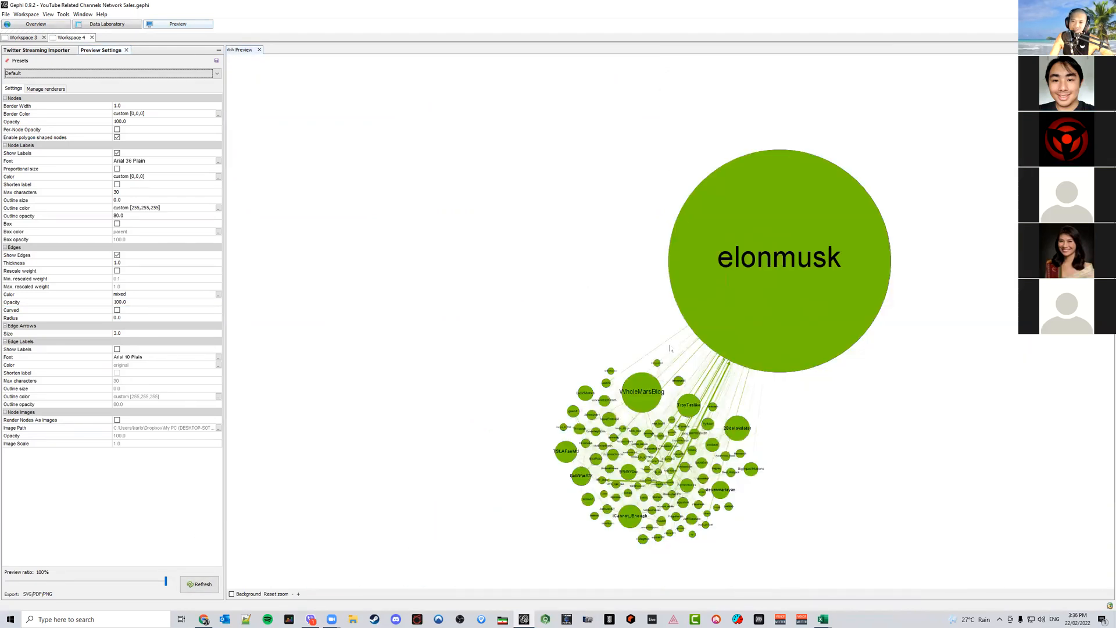
{"action": "left_click_drag", "start_coordinate": [719, 373], "coordinate": [700, 346]}
{"action": "scroll", "coordinate": [698, 344], "scroll_direction": "up", "scroll_amount": 4}
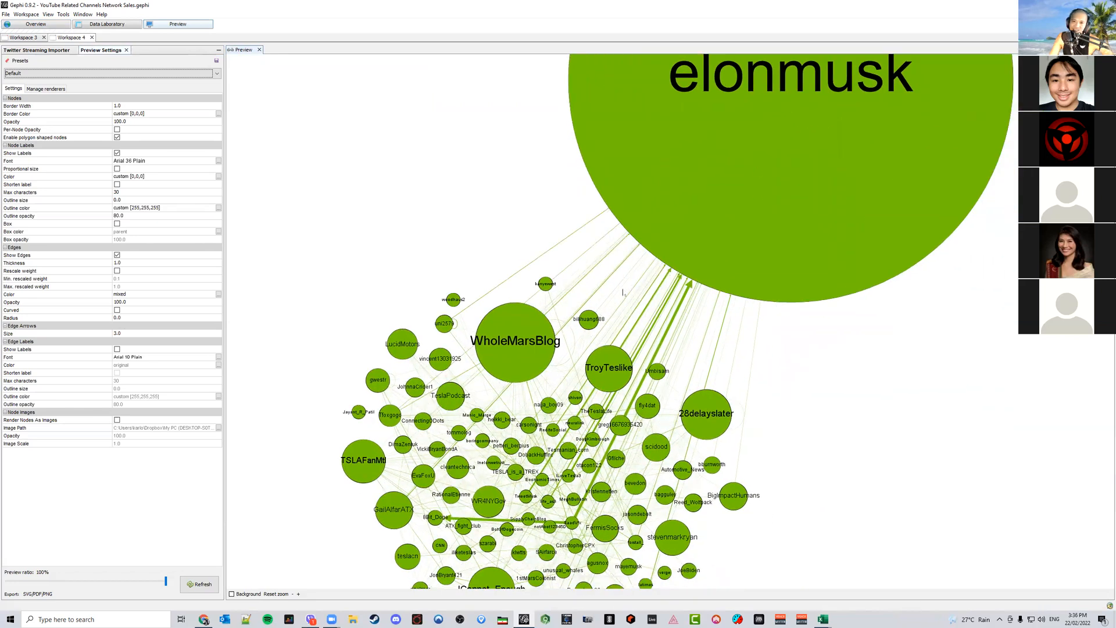
{"action": "left_click_drag", "start_coordinate": [692, 406], "coordinate": [688, 356]}
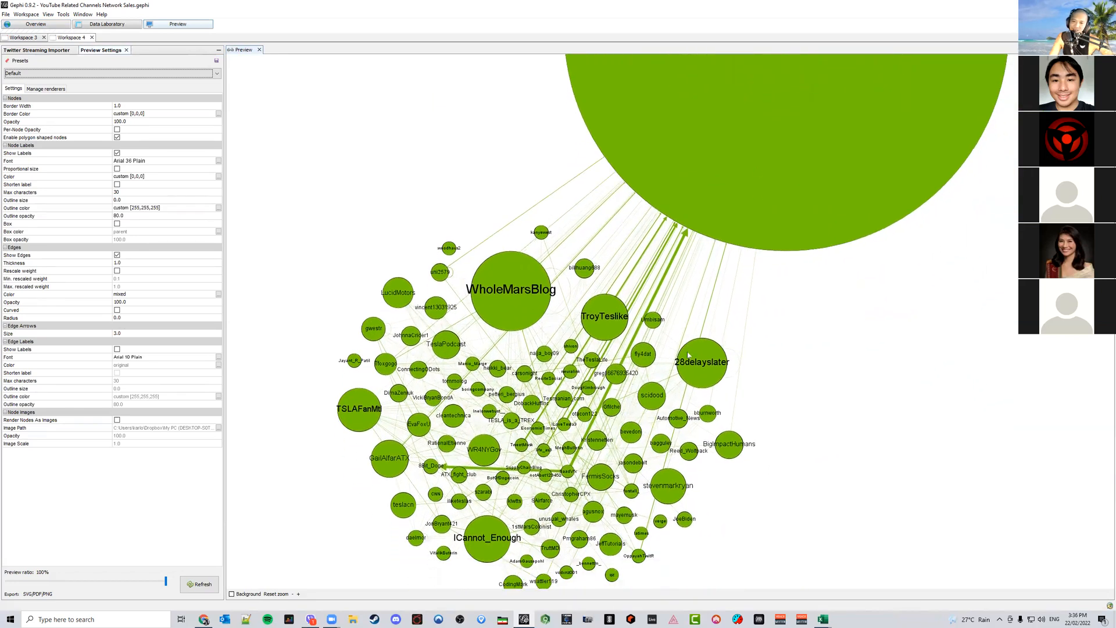
{"action": "scroll", "coordinate": [688, 356], "scroll_direction": "down", "scroll_amount": 5}
{"action": "scroll", "coordinate": [759, 332], "scroll_direction": "up", "scroll_amount": 5}
{"action": "left_click_drag", "start_coordinate": [758, 330], "coordinate": [762, 303]}
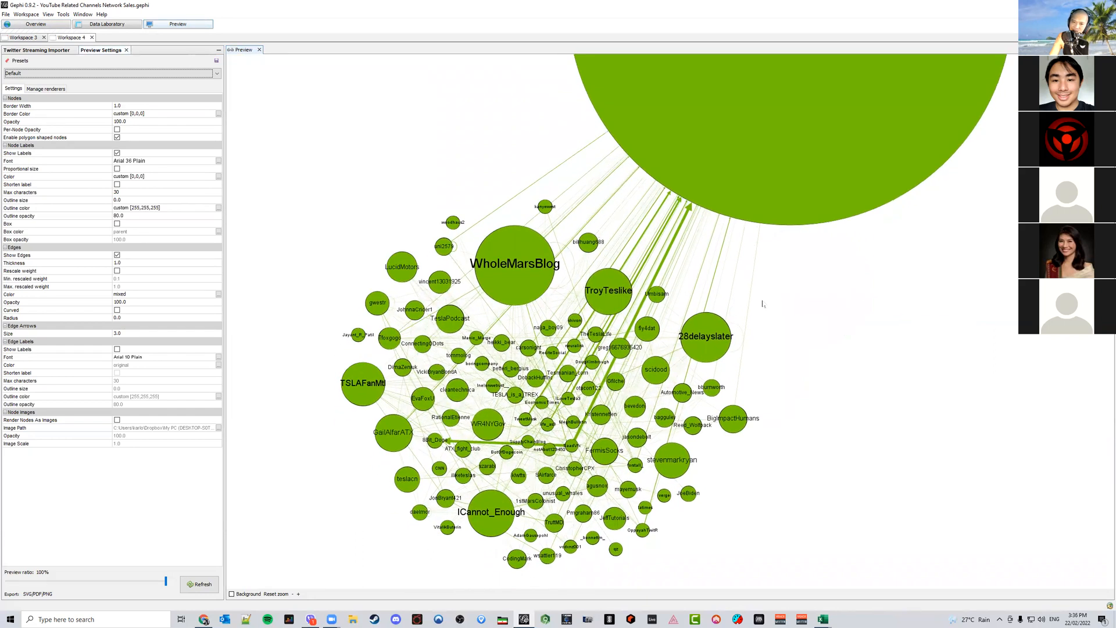
{"action": "scroll", "coordinate": [727, 321], "scroll_direction": "down", "scroll_amount": 3}
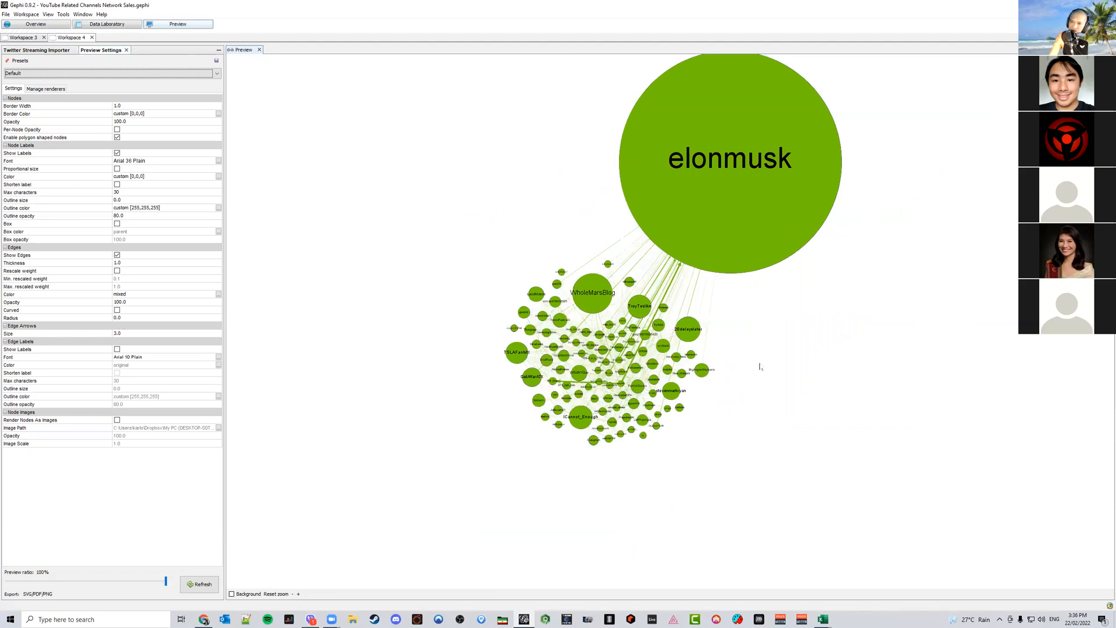
{"action": "scroll", "coordinate": [669, 326], "scroll_direction": "up", "scroll_amount": 12}
{"action": "scroll", "coordinate": [664, 336], "scroll_direction": "down", "scroll_amount": 9}
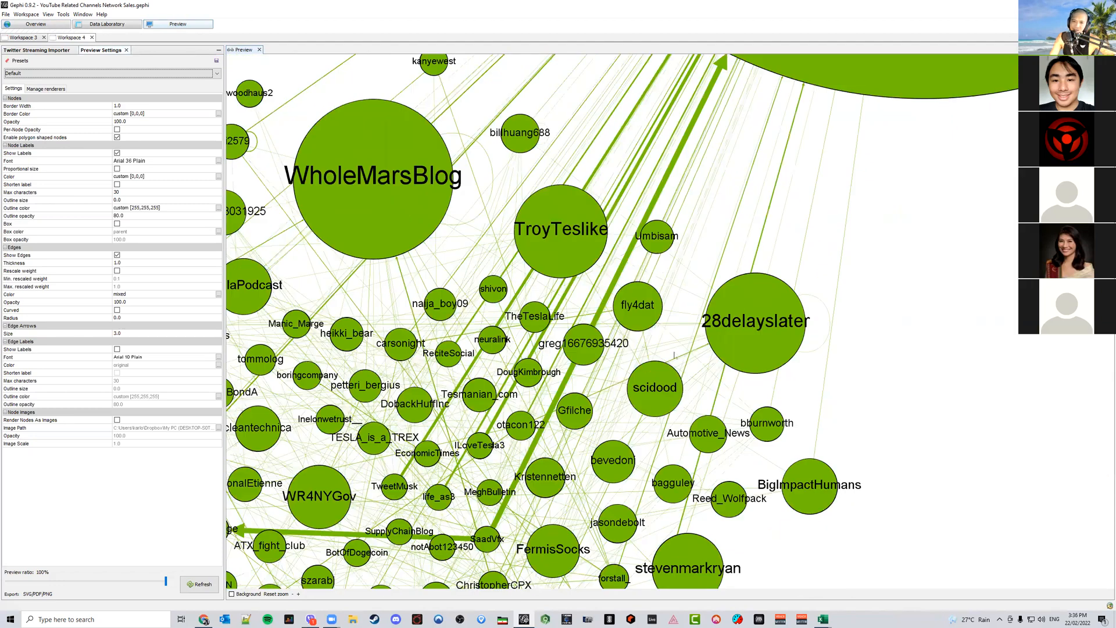
{"action": "scroll", "coordinate": [578, 367], "scroll_direction": "down", "scroll_amount": 4}
{"action": "scroll", "coordinate": [578, 367], "scroll_direction": "up", "scroll_amount": 10}
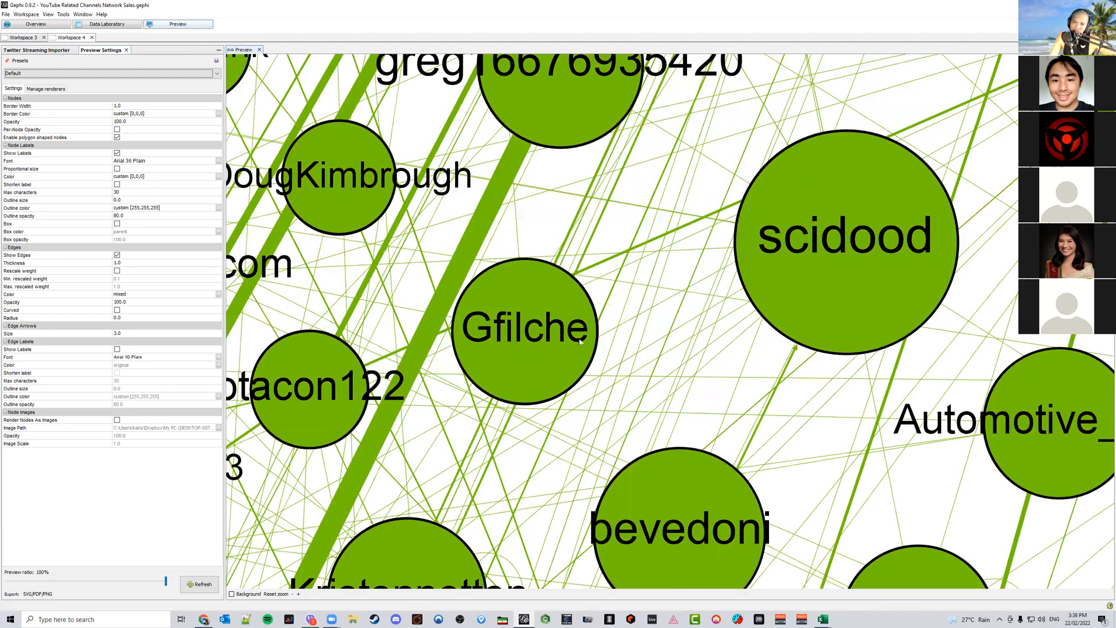
{"action": "scroll", "coordinate": [578, 366], "scroll_direction": "down", "scroll_amount": 3}
{"action": "scroll", "coordinate": [585, 357], "scroll_direction": "down", "scroll_amount": 6}
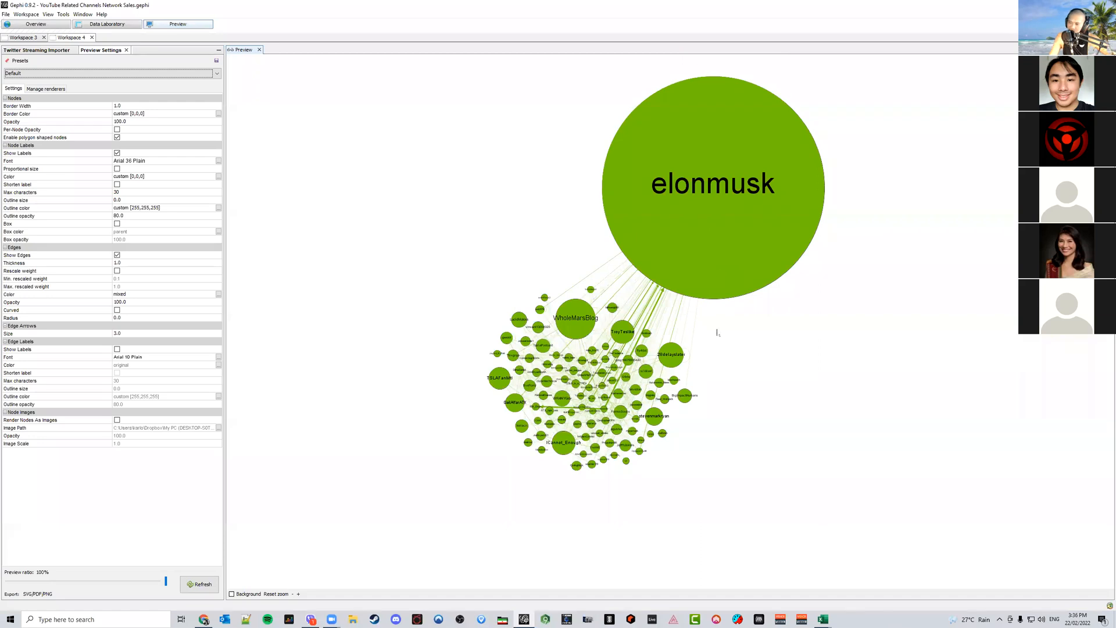
{"action": "left_click_drag", "start_coordinate": [774, 395], "coordinate": [750, 429]}
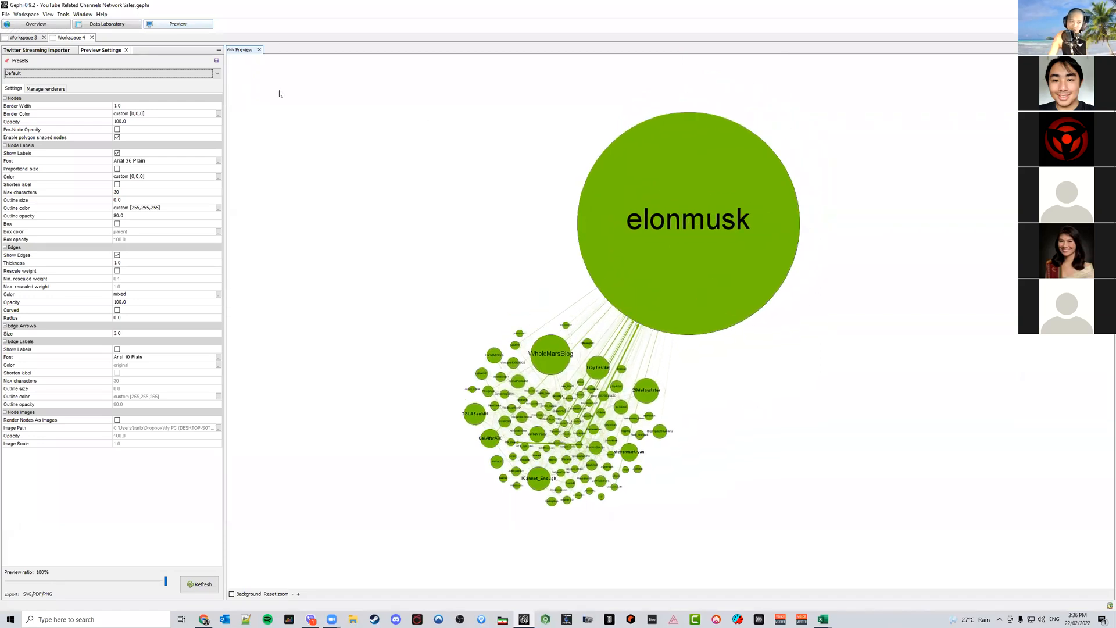
Return to the graph overview, deselect class 0 and remove the Modularity Class partition filter from the queries
{"action": "left_click", "coordinate": [39, 24]}
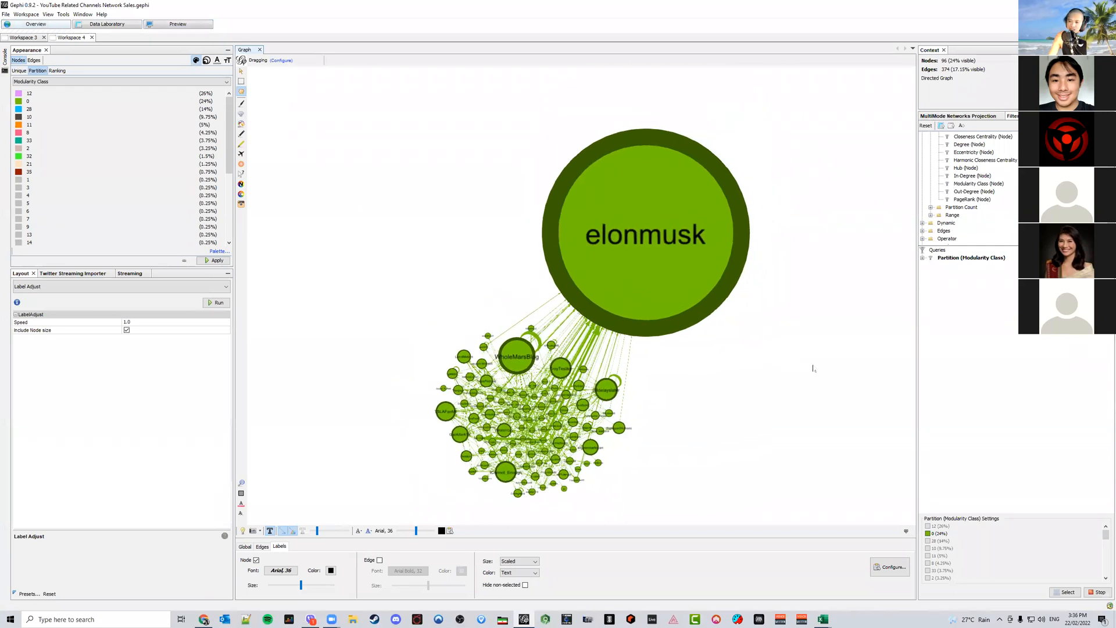
{"action": "left_click", "coordinate": [928, 533]}
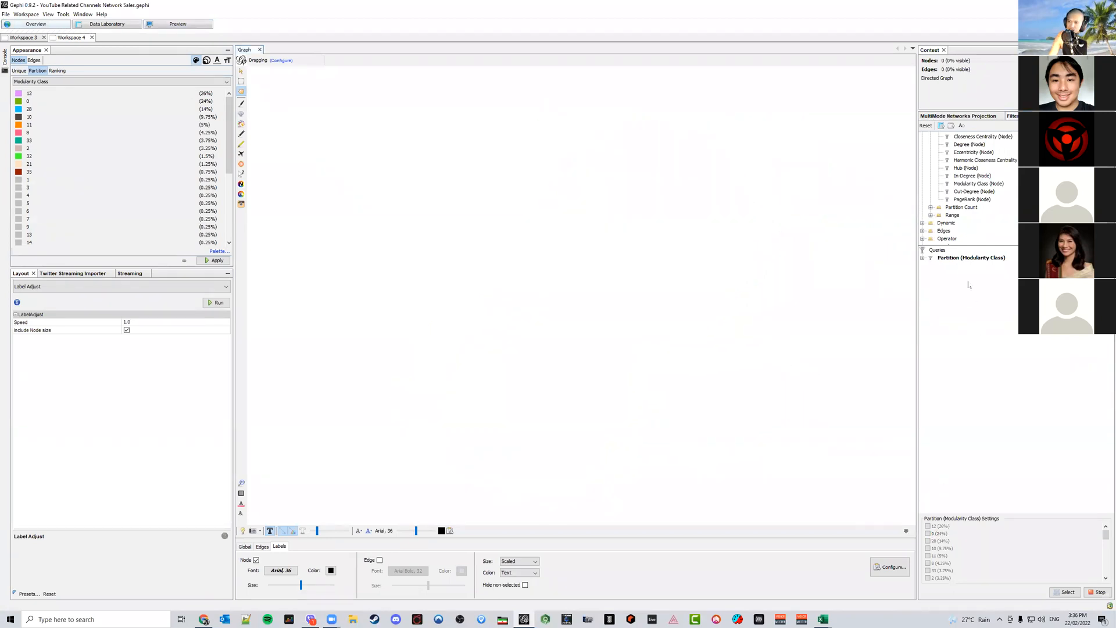
{"action": "left_click", "coordinate": [960, 259]}
{"action": "right_click", "coordinate": [959, 259]}
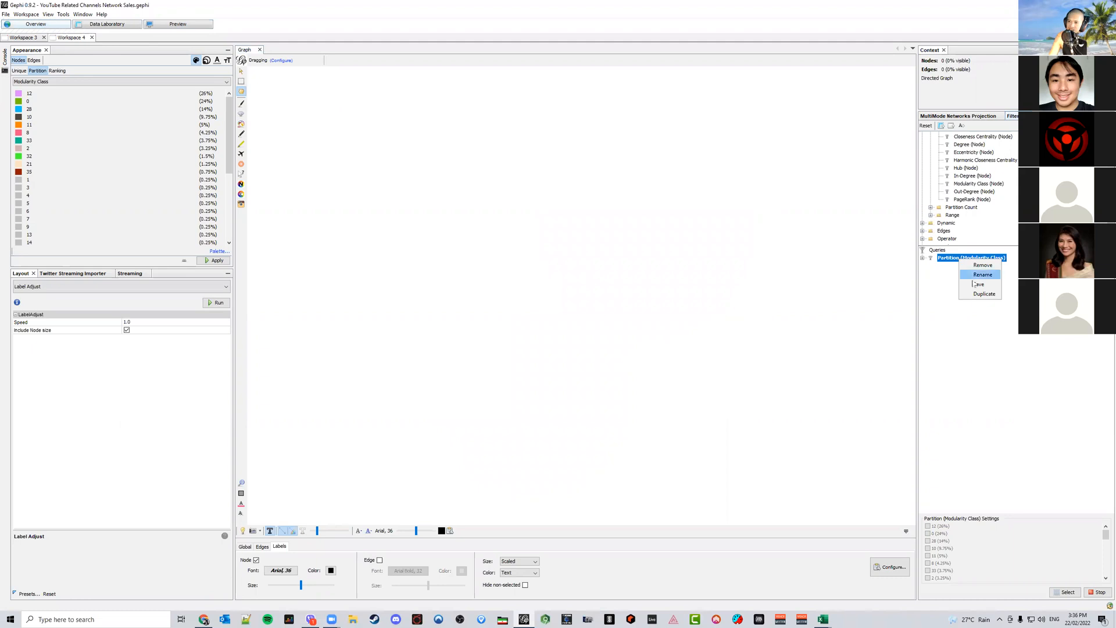
{"action": "left_click", "coordinate": [982, 265]}
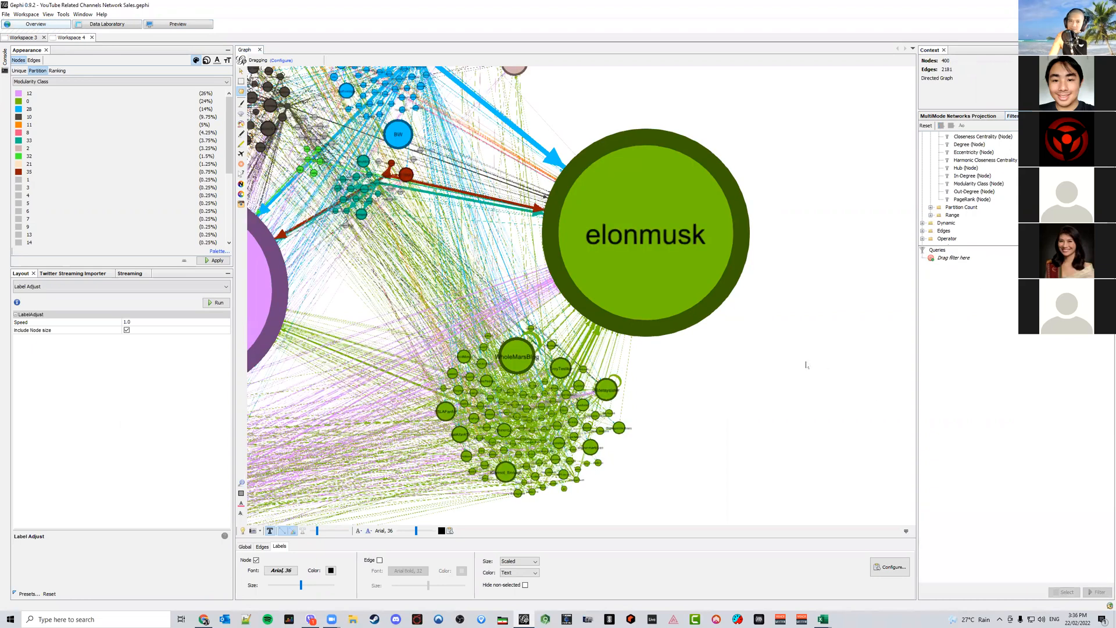
Fit the full unfiltered network in view and examine the accounts connected to elonmusk
{"action": "scroll", "coordinate": [806, 365], "scroll_direction": "down", "scroll_amount": 3}
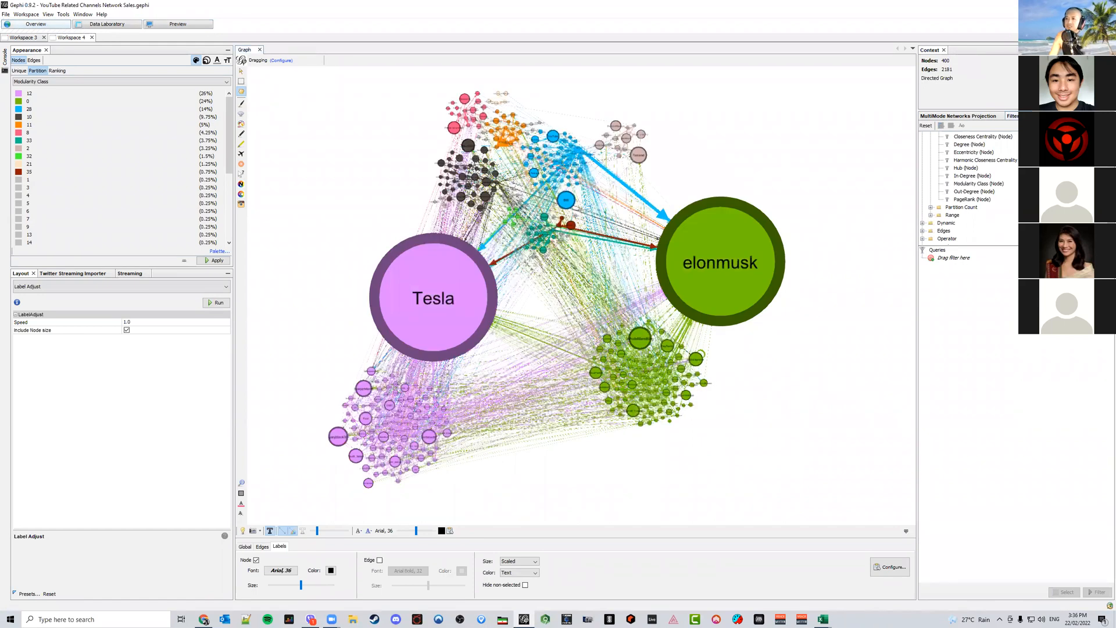
{"action": "scroll", "coordinate": [965, 186], "scroll_direction": "up", "scroll_amount": 5}
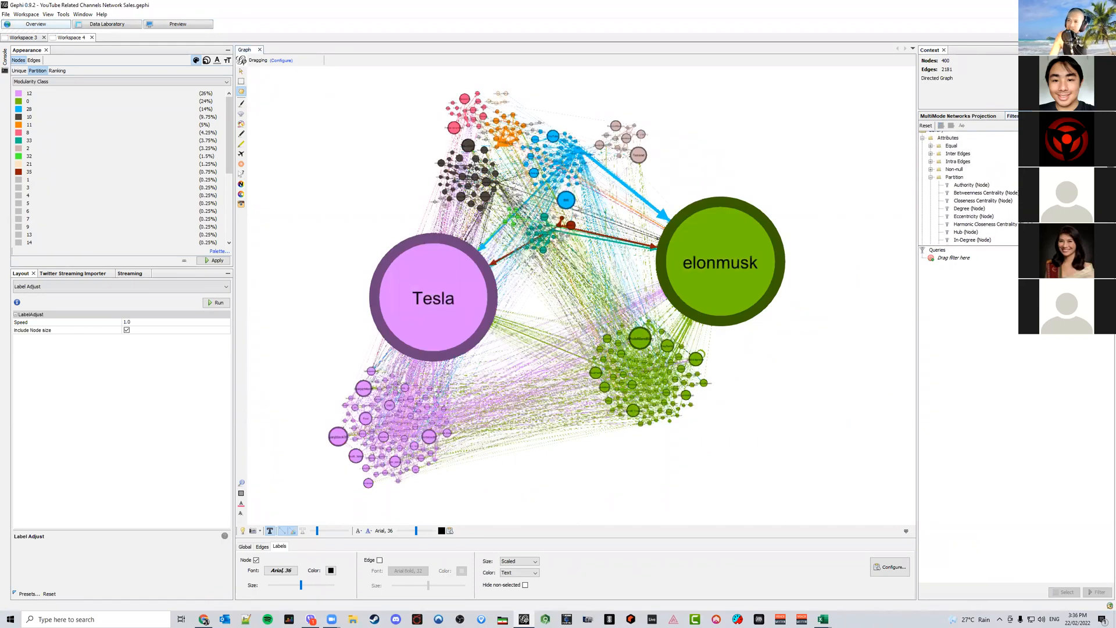
{"action": "left_click", "coordinate": [931, 182]}
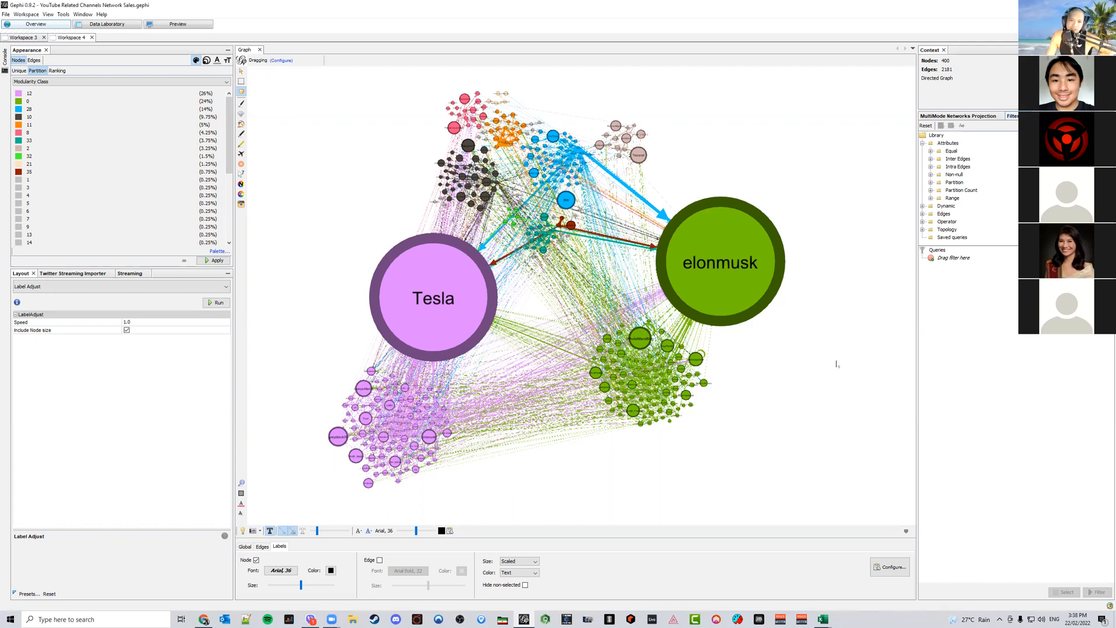
{"action": "left_click_drag", "start_coordinate": [534, 487], "coordinate": [769, 356]}
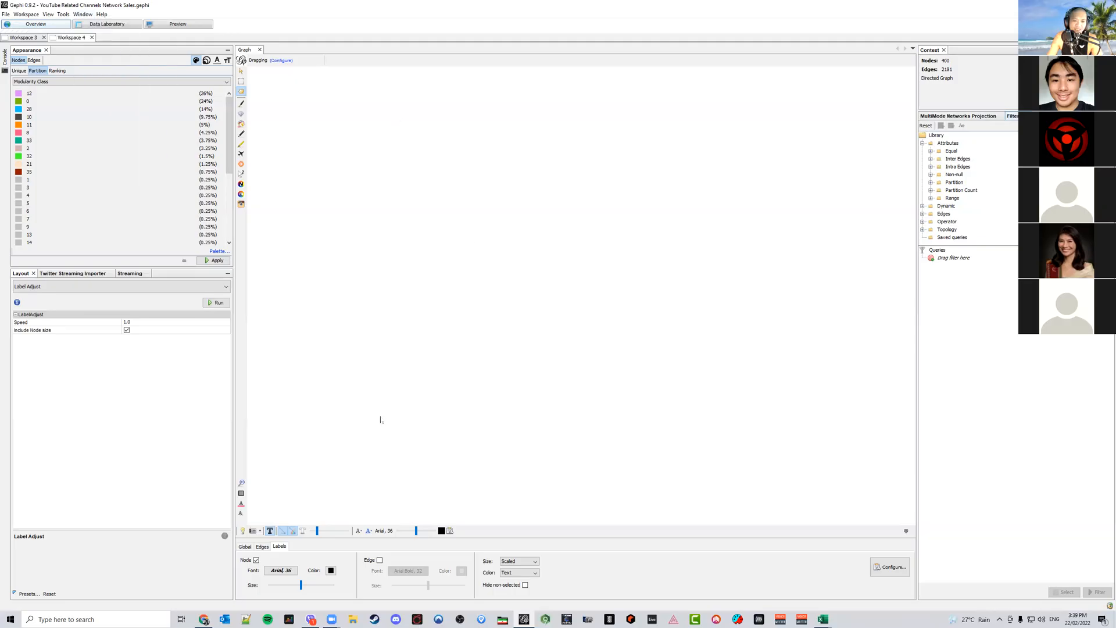
{"action": "left_click", "coordinate": [242, 484]}
{"action": "scroll", "coordinate": [549, 365], "scroll_direction": "up", "scroll_amount": 5}
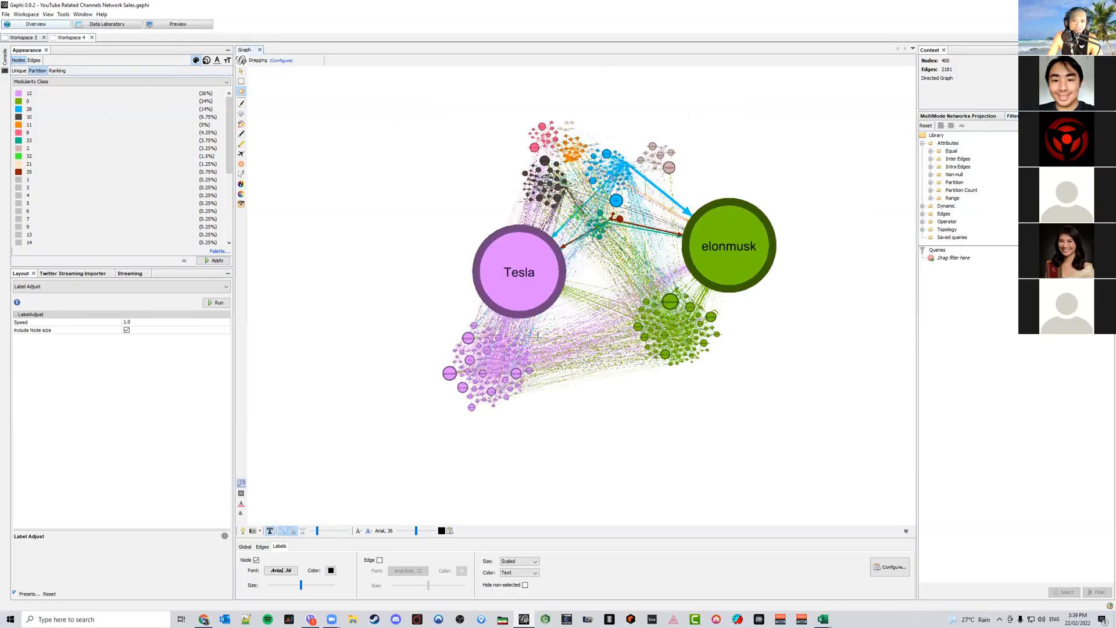
{"action": "scroll", "coordinate": [541, 346], "scroll_direction": "up", "scroll_amount": 1}
{"action": "left_click_drag", "start_coordinate": [559, 339], "coordinate": [567, 356]}
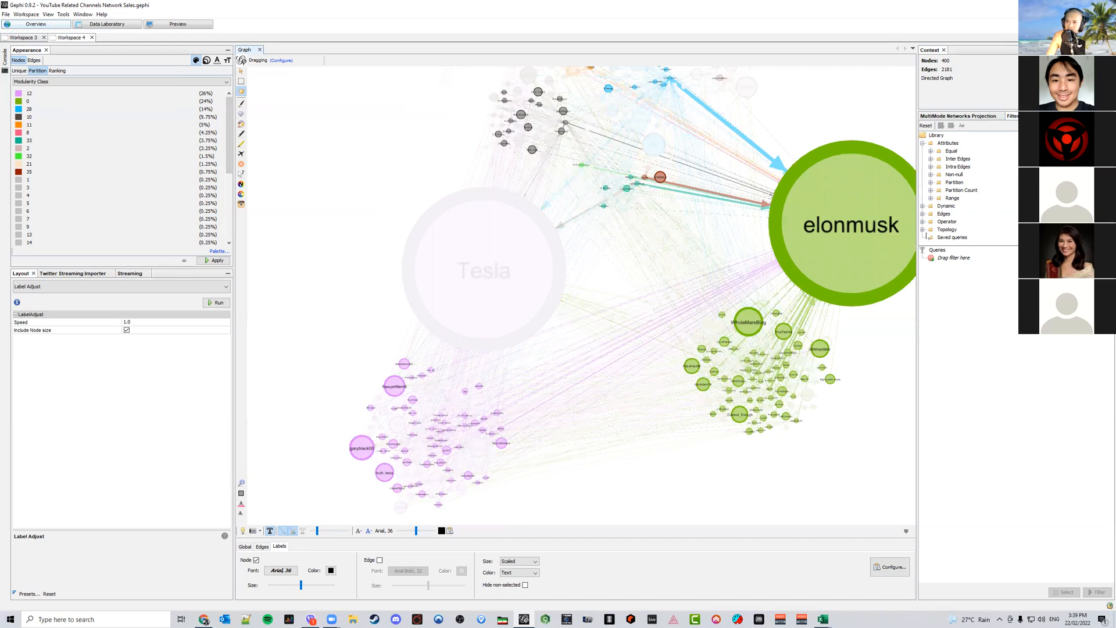
Filter the graph with an Ego Network topology query for node Tesla at depth 1, including the node itself
{"action": "left_click", "coordinate": [923, 229]}
{"action": "scroll", "coordinate": [977, 192], "scroll_direction": "down", "scroll_amount": 1}
{"action": "left_click_drag", "start_coordinate": [959, 180], "coordinate": [960, 260]}
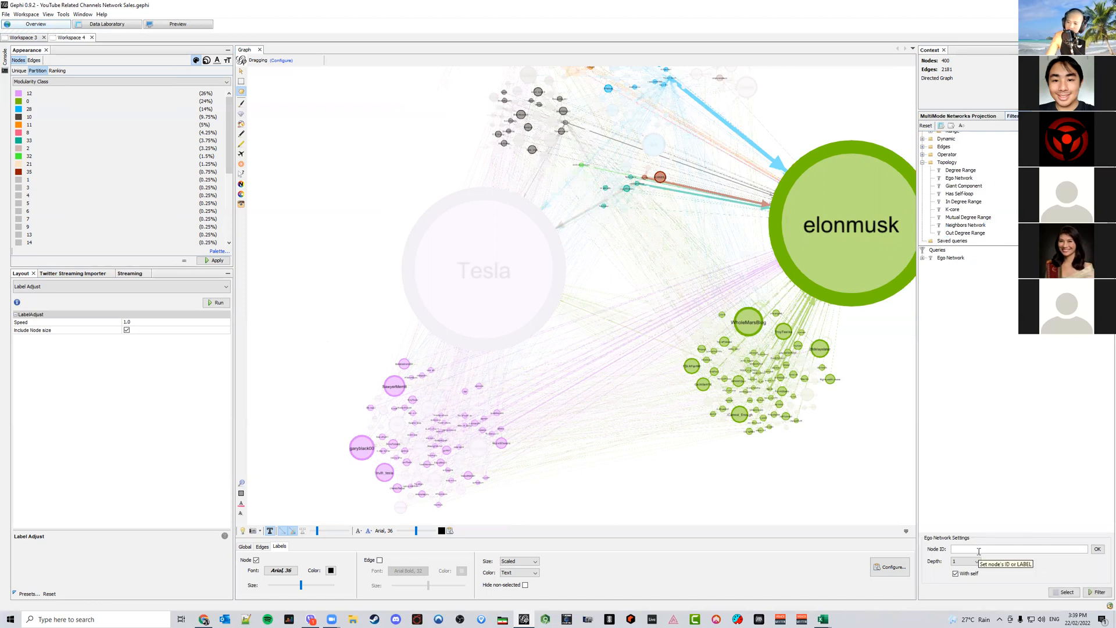
{"action": "left_click", "coordinate": [980, 552]}
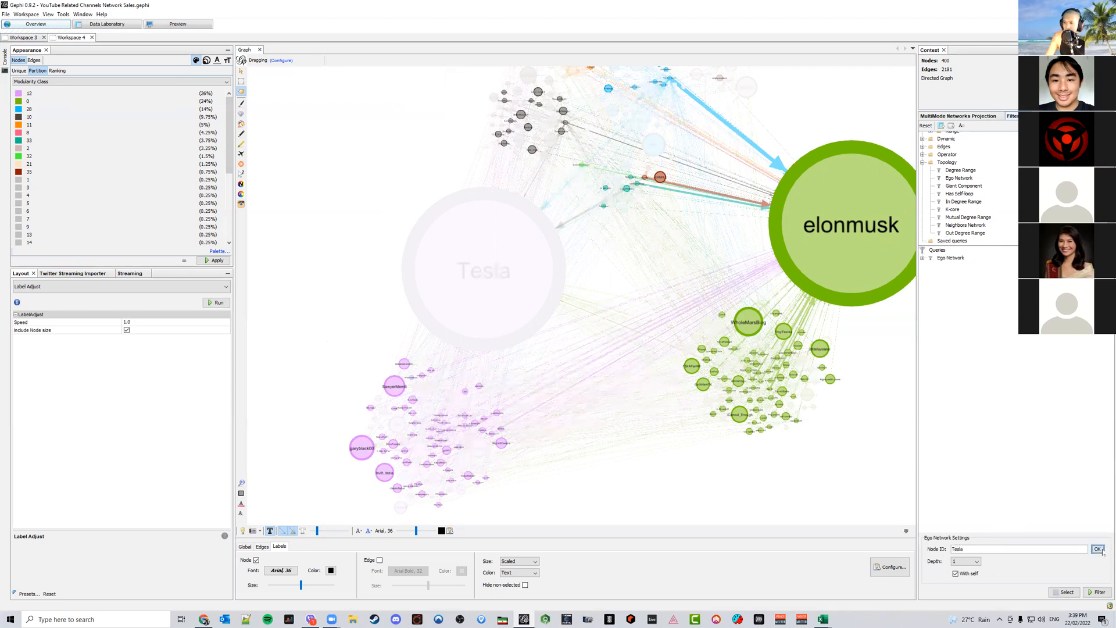
{"action": "left_click", "coordinate": [972, 562]}
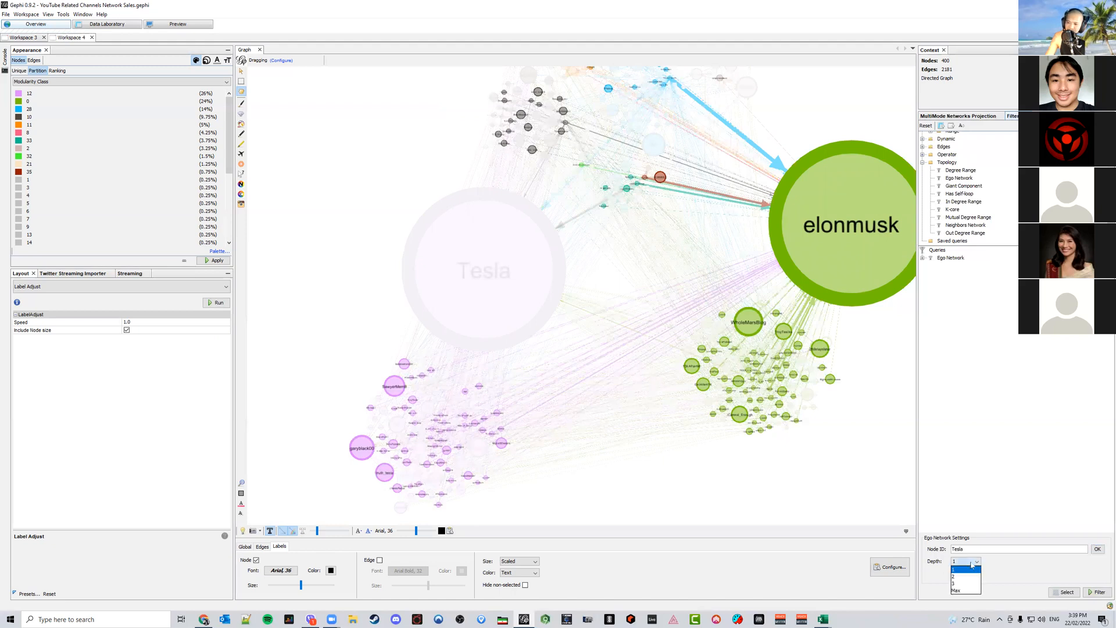
{"action": "left_click", "coordinate": [1009, 569]}
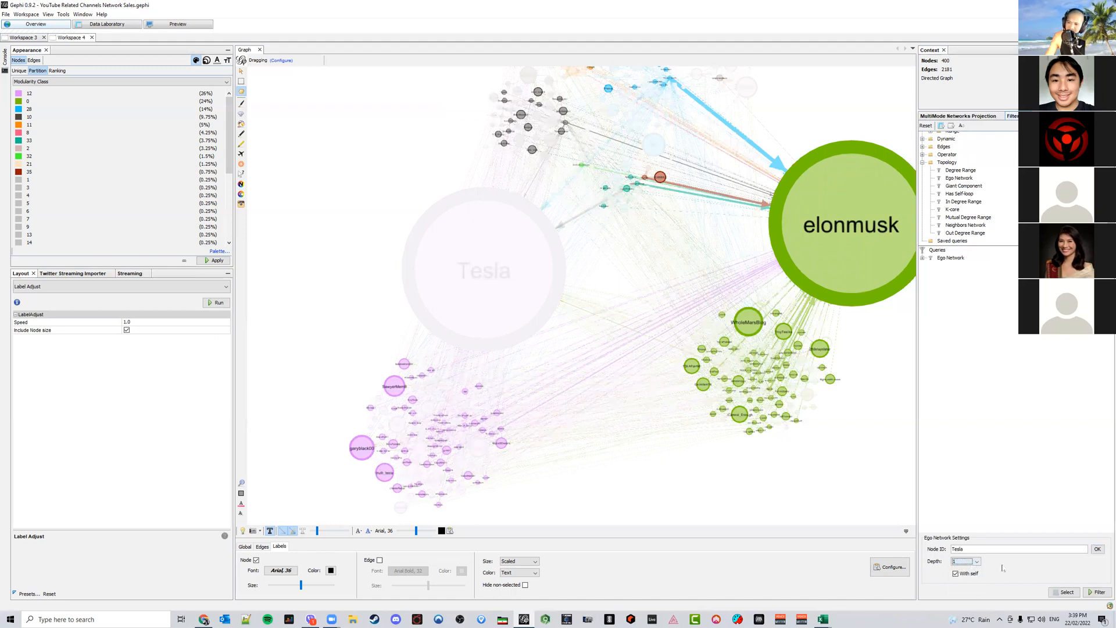
{"action": "left_click", "coordinate": [1097, 592]}
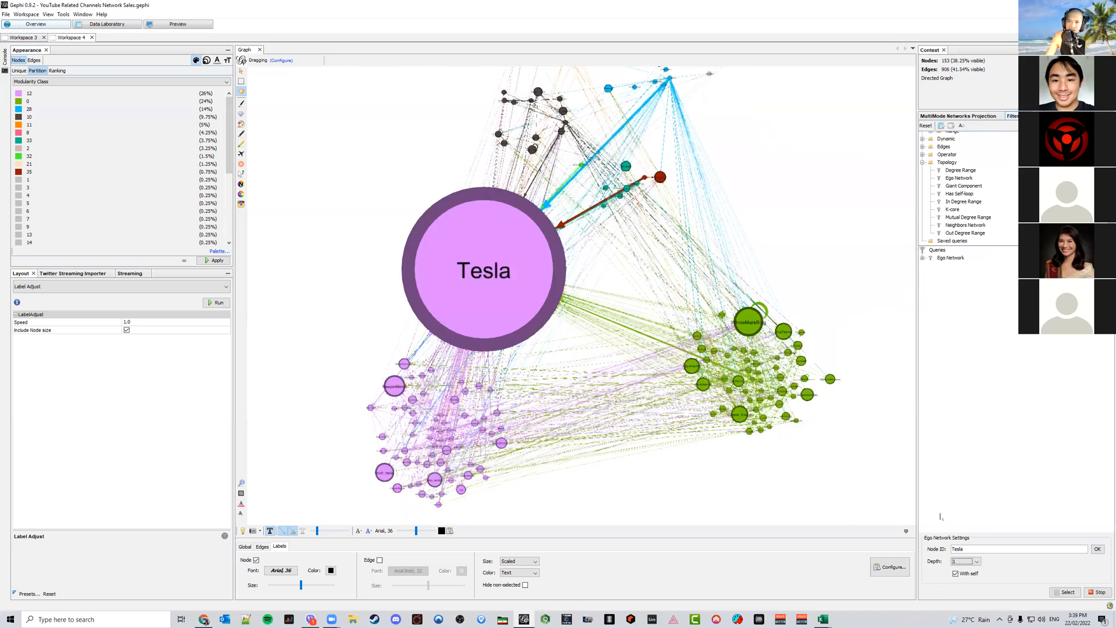
Nest a Degree Range filter as a subfilter inside the Ego Network query
{"action": "scroll", "coordinate": [675, 417], "scroll_direction": "down", "scroll_amount": 2}
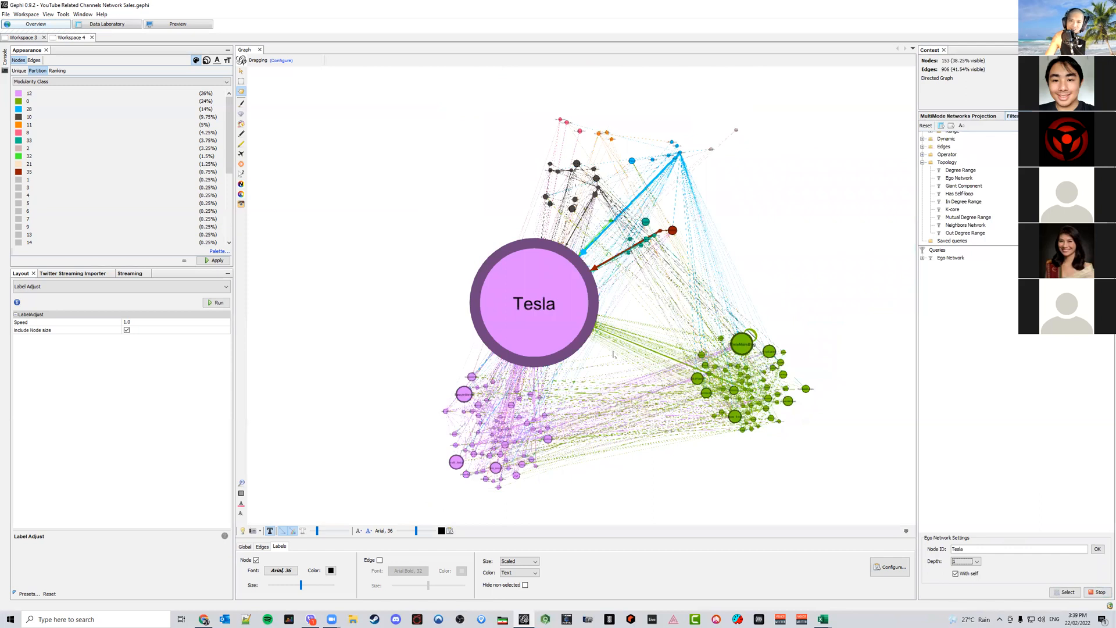
{"action": "scroll", "coordinate": [613, 354], "scroll_direction": "up", "scroll_amount": 2}
{"action": "scroll", "coordinate": [617, 353], "scroll_direction": "up", "scroll_amount": 3}
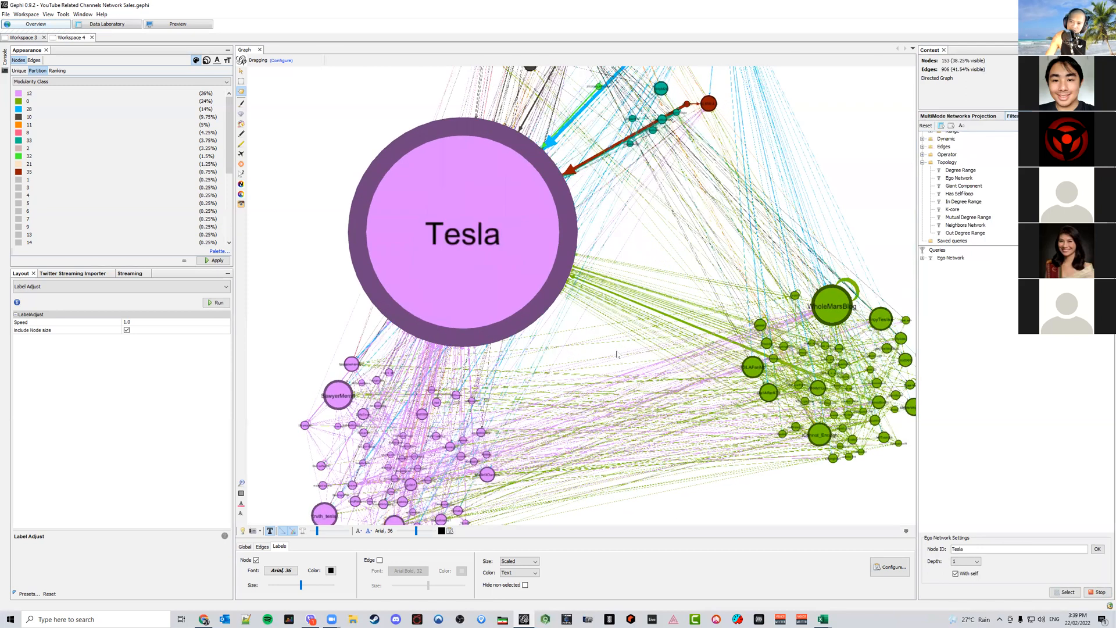
{"action": "scroll", "coordinate": [617, 353], "scroll_direction": "up", "scroll_amount": 2}
{"action": "scroll", "coordinate": [617, 354], "scroll_direction": "down", "scroll_amount": 5}
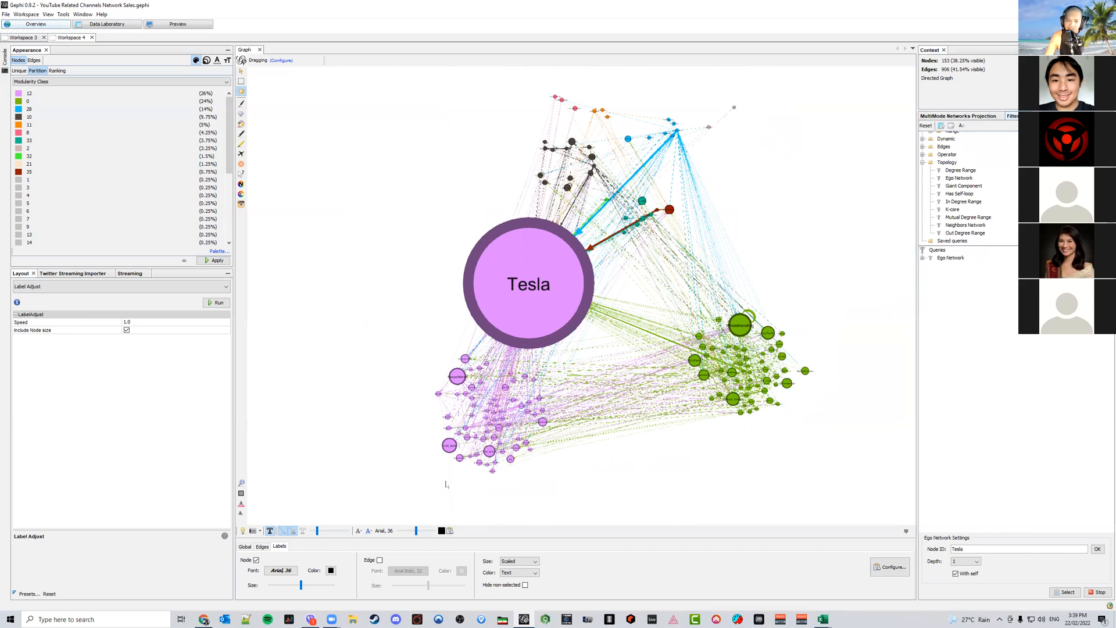
{"action": "left_click", "coordinate": [923, 258]}
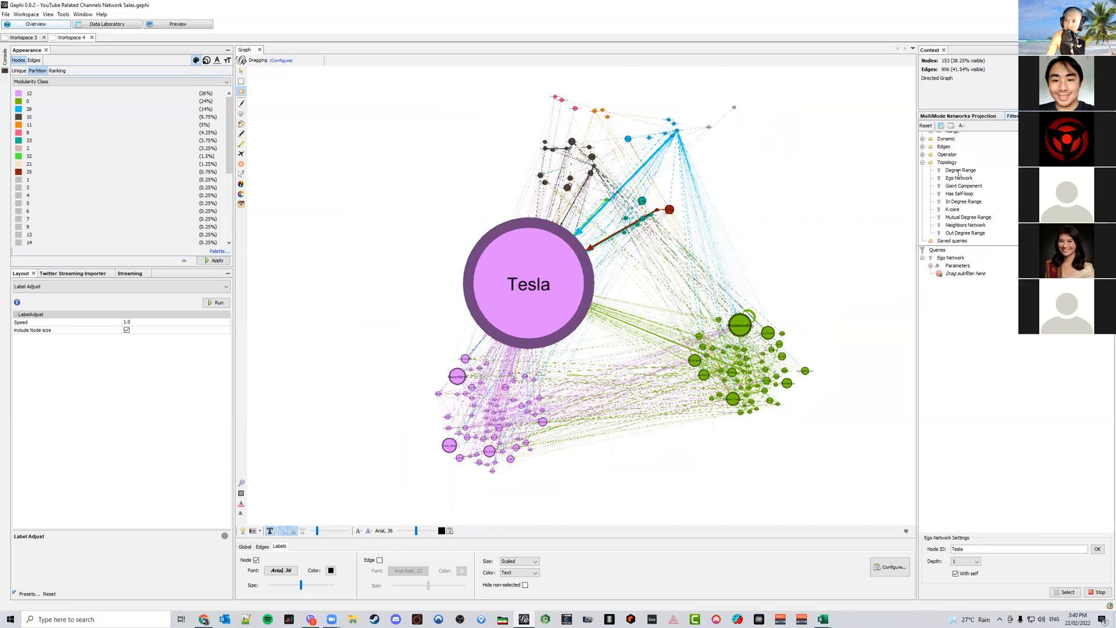
{"action": "left_click_drag", "start_coordinate": [960, 172], "coordinate": [970, 275]}
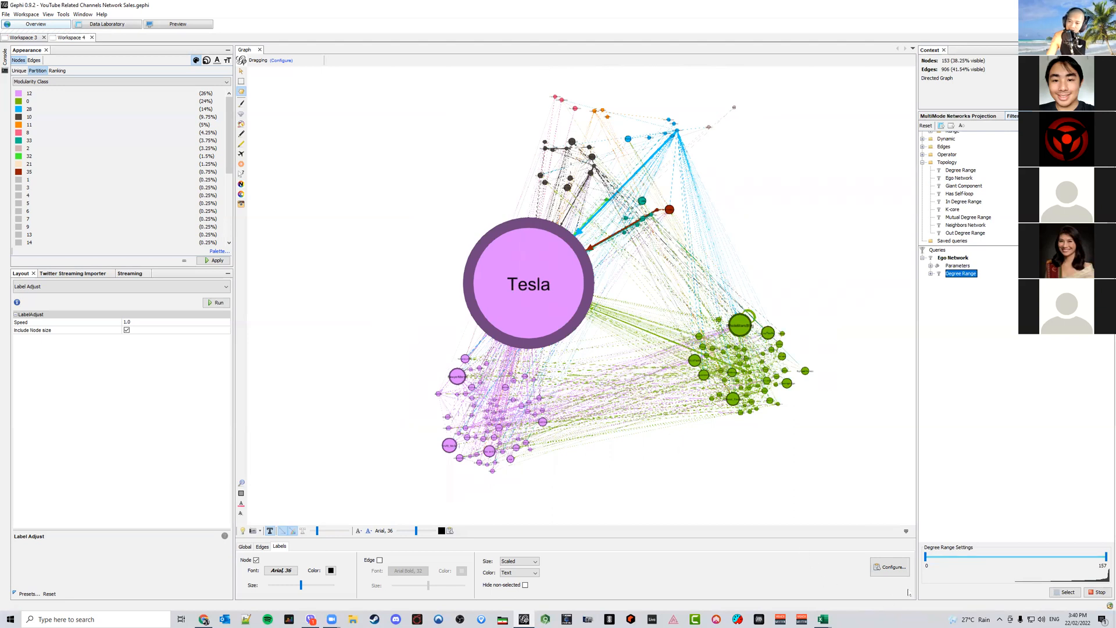
Raise the lower bound of the nested Degree Range filter to 5 and then to 20
{"action": "left_click", "coordinate": [928, 569]}
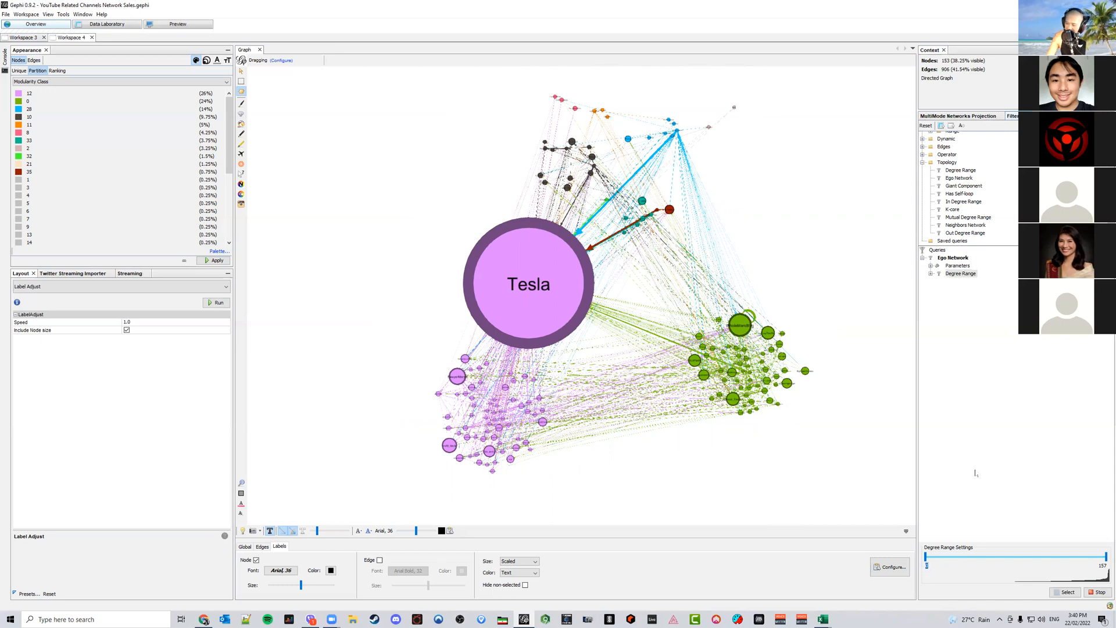
{"action": "key", "text": "Return"}
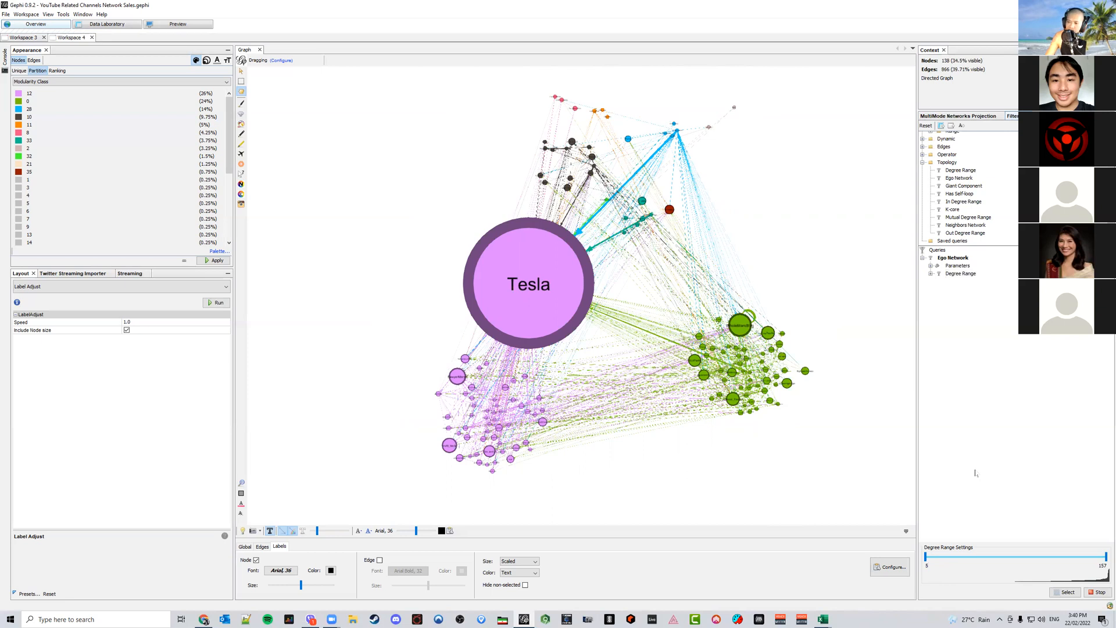
{"action": "left_click", "coordinate": [928, 568]}
{"action": "type", "text": "20"}
{"action": "key", "text": "Return"}
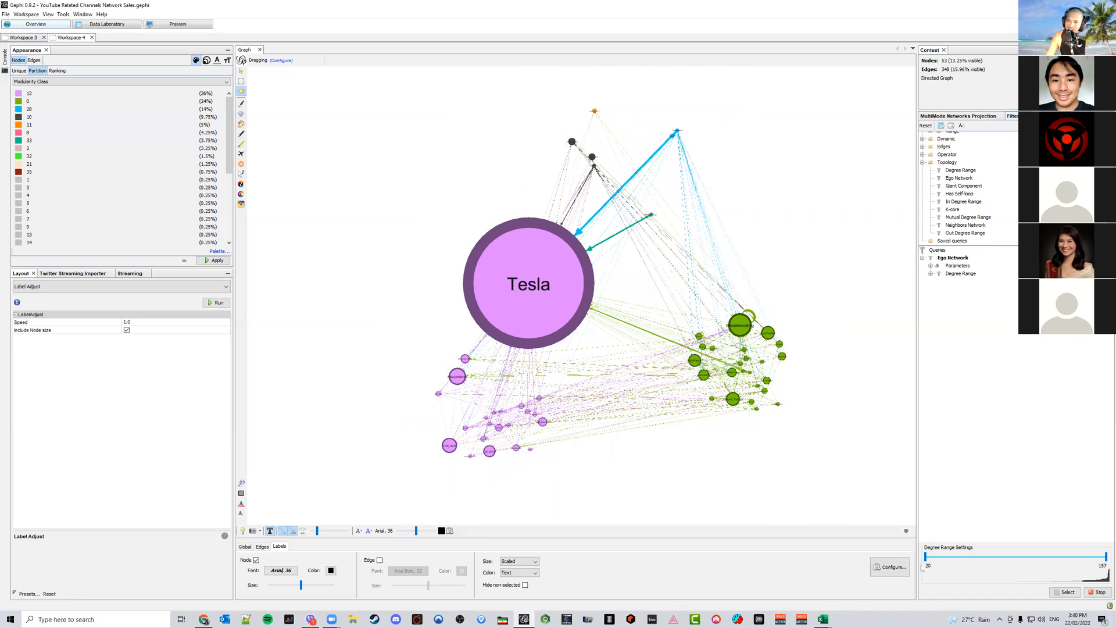
{"action": "scroll", "coordinate": [524, 430], "scroll_direction": "down", "scroll_amount": 1}
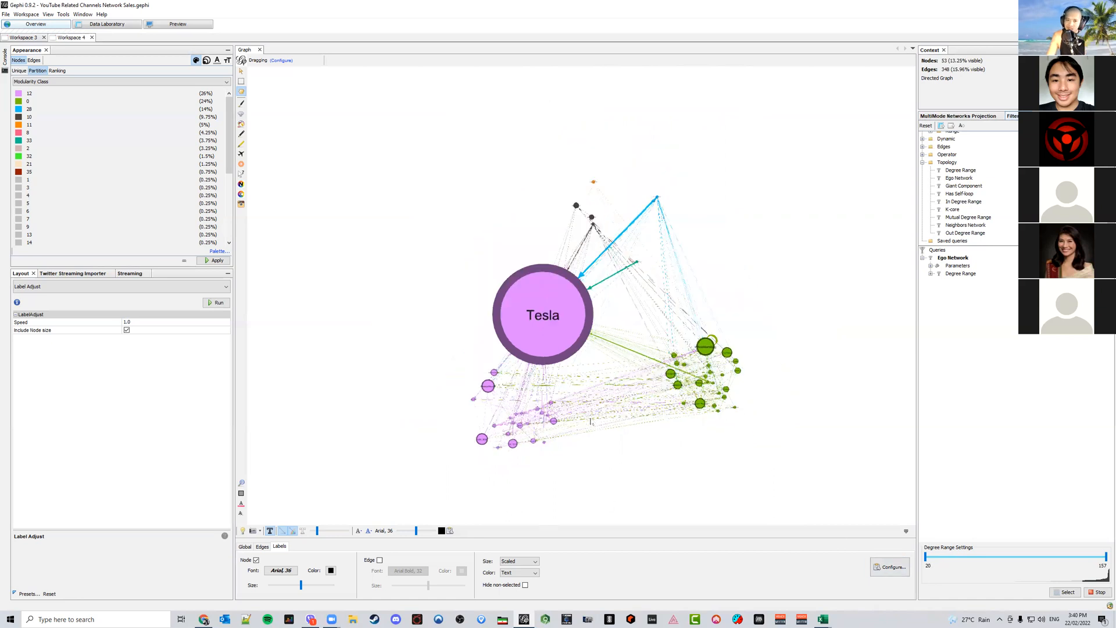
{"action": "scroll", "coordinate": [594, 423], "scroll_direction": "up", "scroll_amount": 3}
{"action": "scroll", "coordinate": [594, 426], "scroll_direction": "down", "scroll_amount": 3}
Refresh the preview with the filtered Tesla ego network and inspect its labelled nodes
{"action": "left_click", "coordinate": [177, 27]}
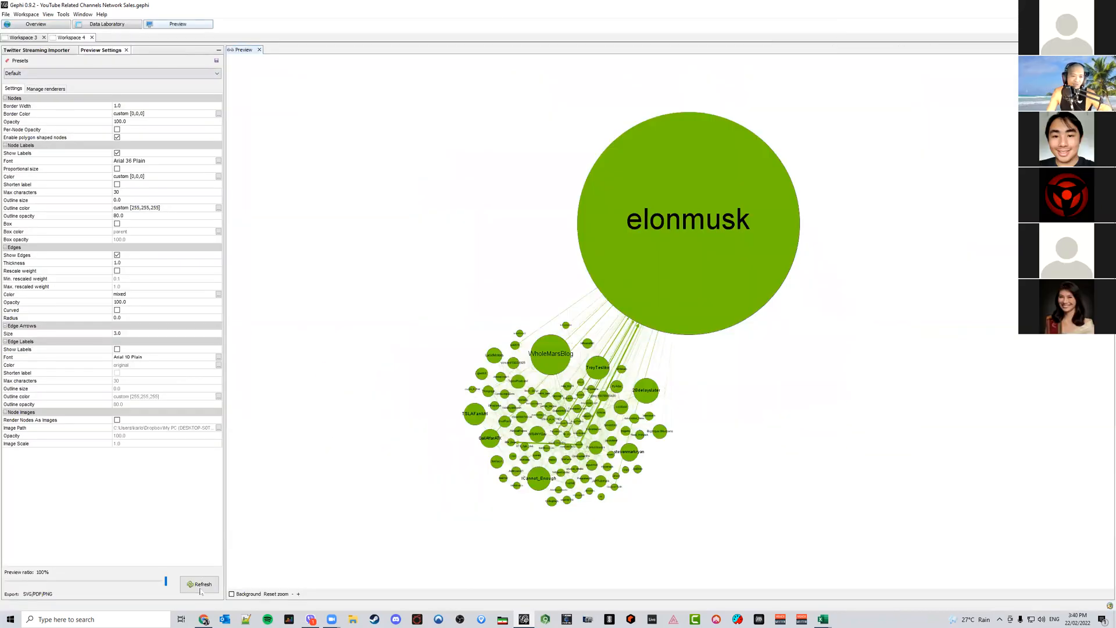
{"action": "left_click", "coordinate": [200, 585]}
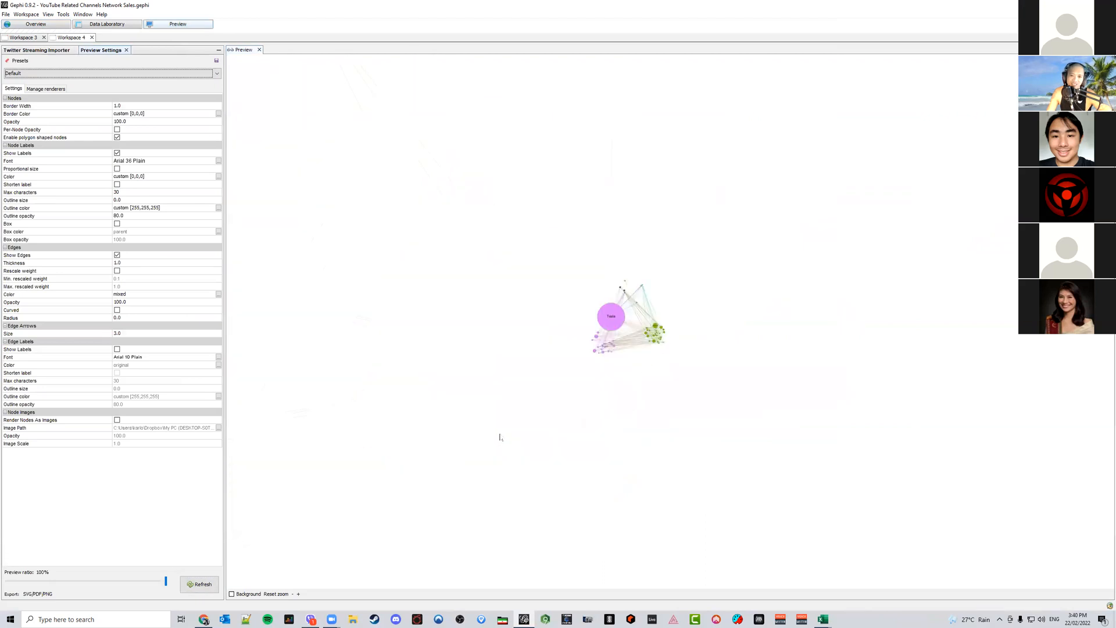
{"action": "scroll", "coordinate": [657, 338], "scroll_direction": "up", "scroll_amount": 5}
{"action": "scroll", "coordinate": [693, 391], "scroll_direction": "down", "scroll_amount": 3}
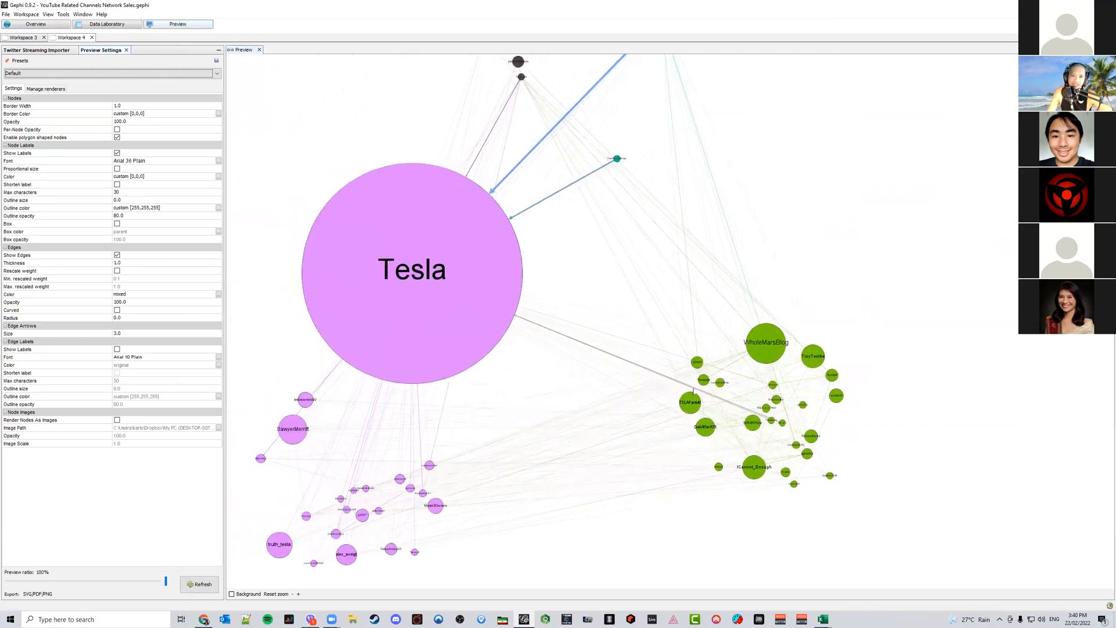
{"action": "scroll", "coordinate": [694, 391], "scroll_direction": "down", "scroll_amount": 2}
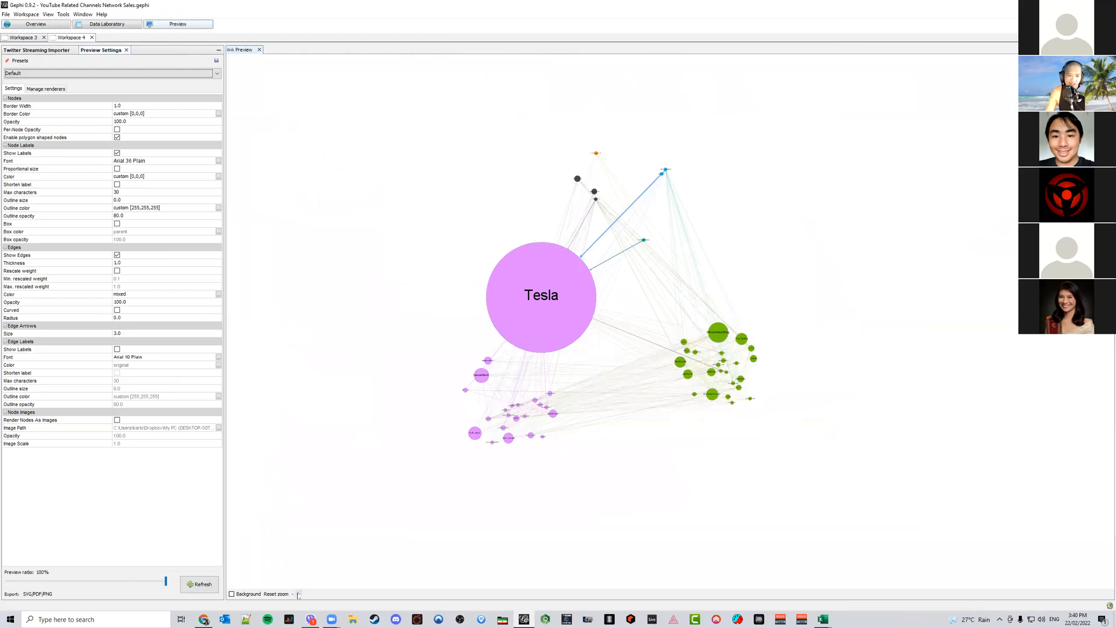
Open the Sample Narrative Mining Report - TESLA 02082022 presentation in PowerPoint and show its Top Authorities slide
{"action": "left_click", "coordinate": [70, 619]}
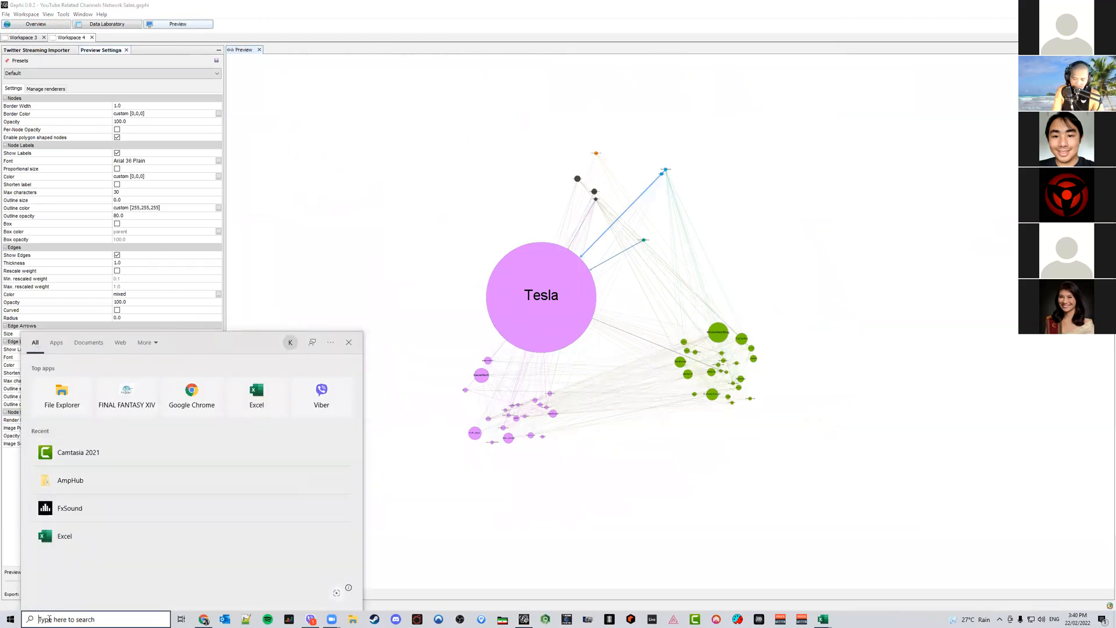
{"action": "type", "text": "power"}
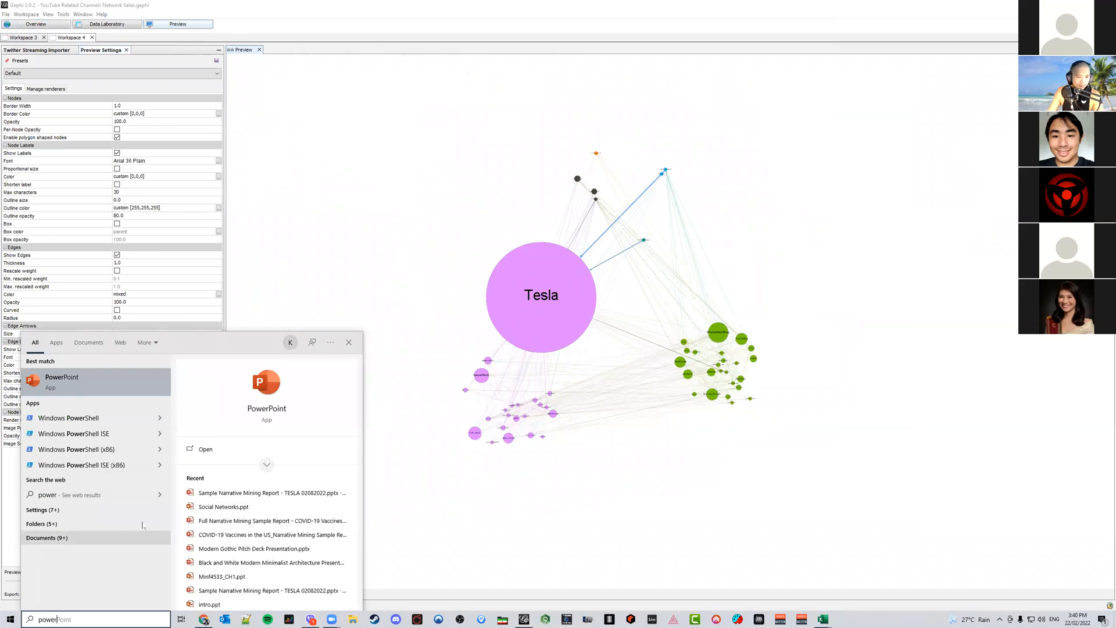
{"action": "left_click", "coordinate": [256, 500]}
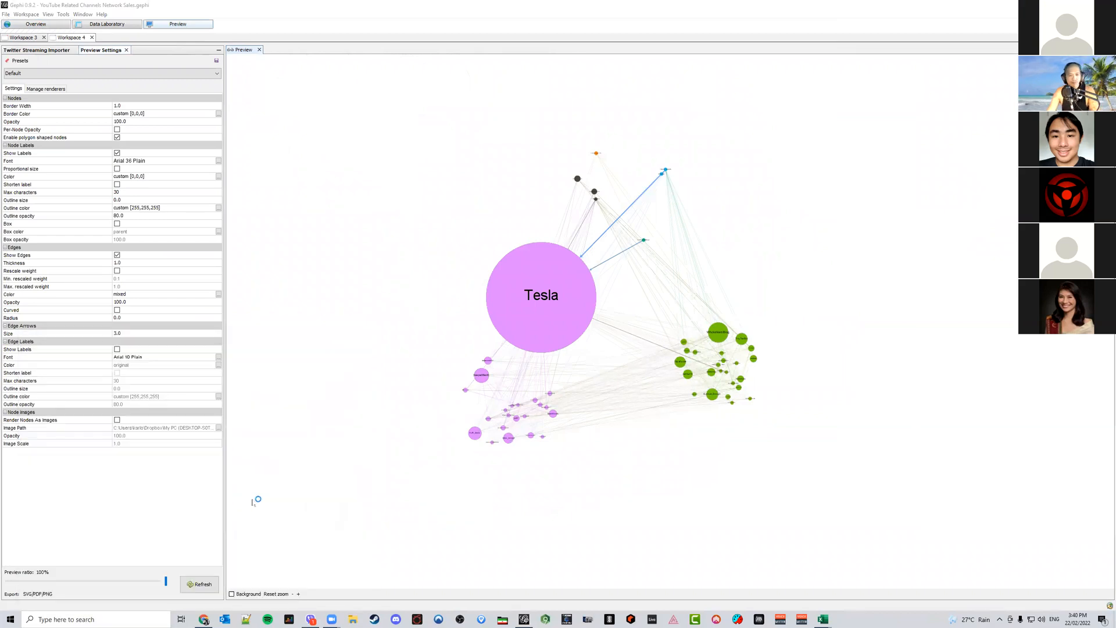
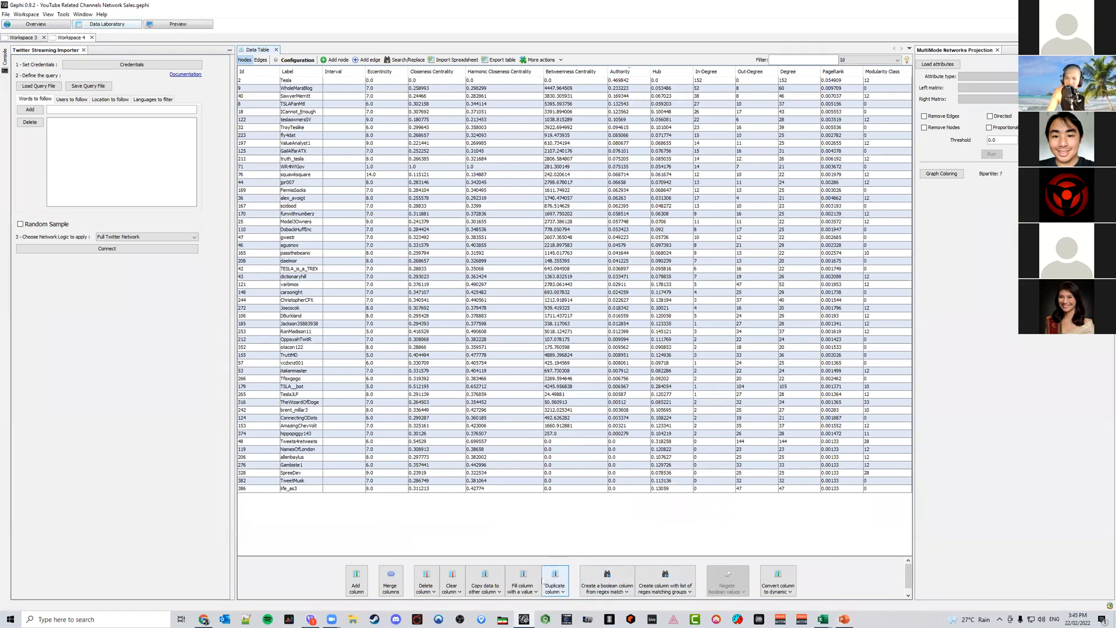
{"action": "left_click", "coordinate": [844, 620]}
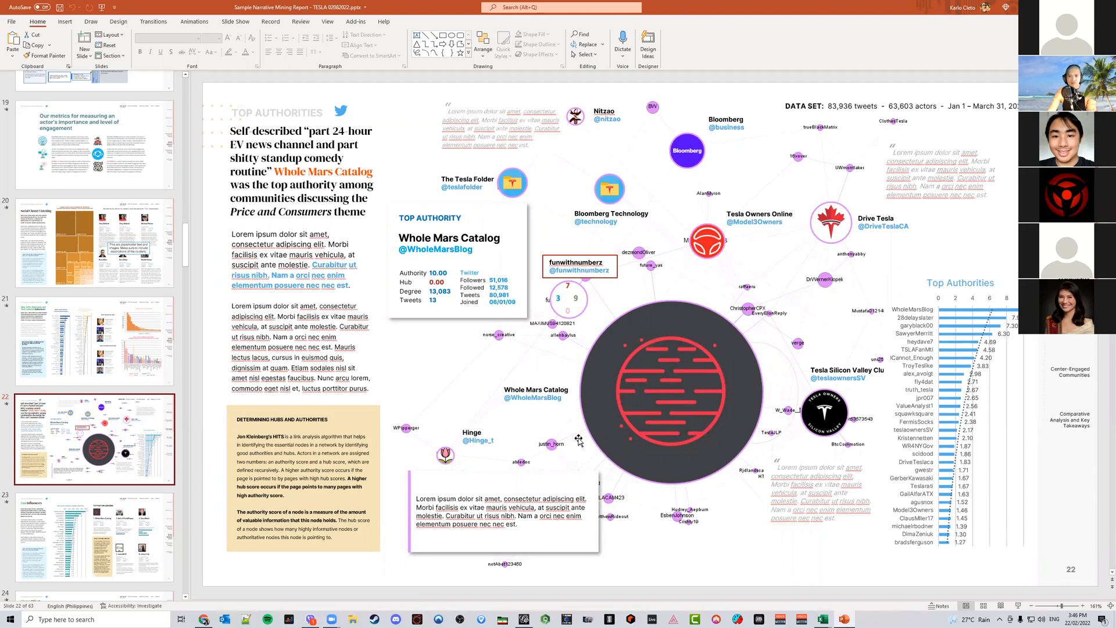
Switch back to Gephi, stop the Ego Network filter, and review the full network in the graph and the node data table
{"action": "left_click", "coordinate": [524, 620]}
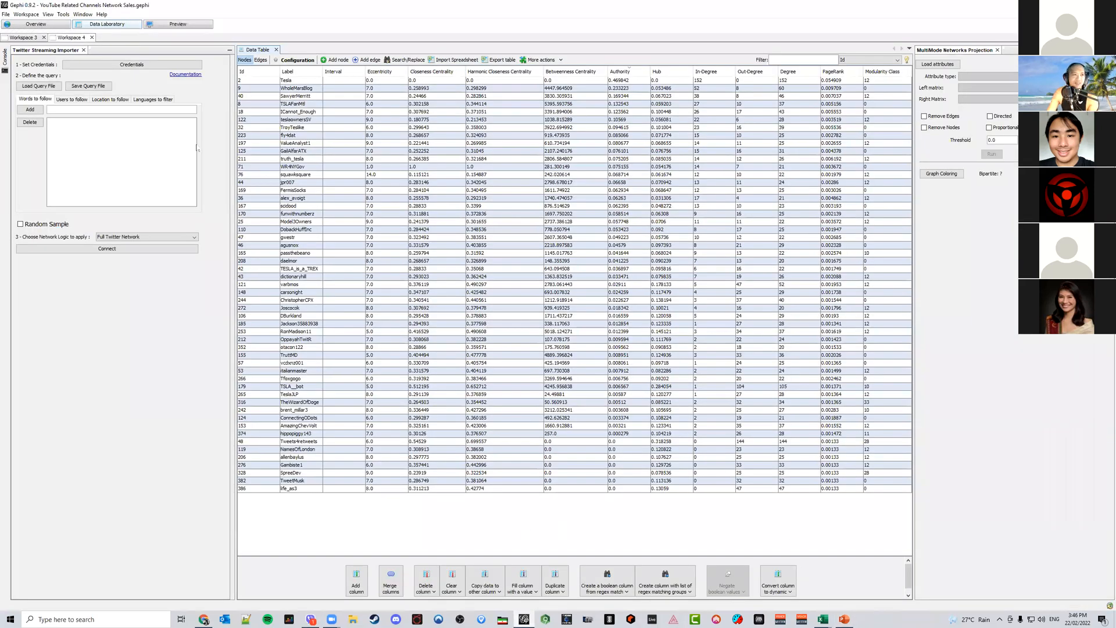
{"action": "left_click", "coordinate": [52, 24]}
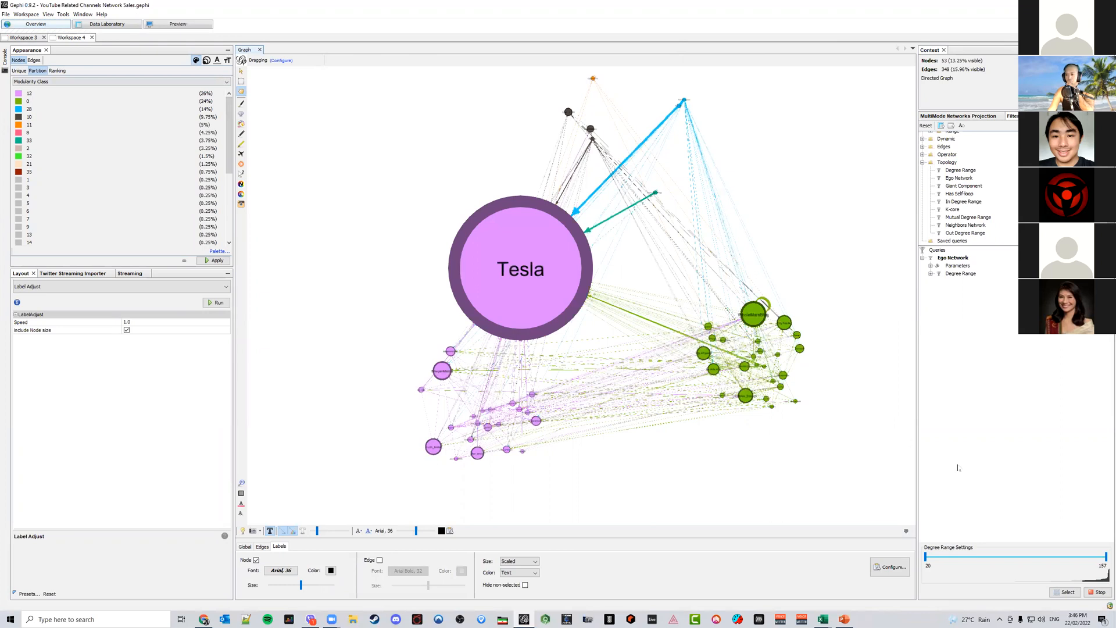
{"action": "left_click", "coordinate": [1098, 592]}
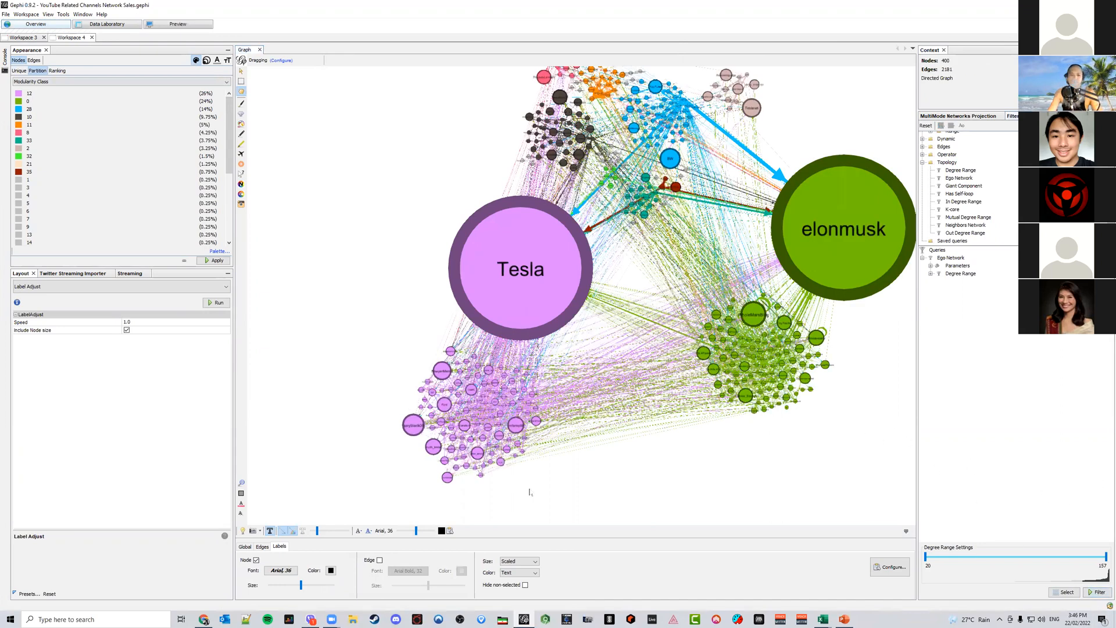
{"action": "left_click", "coordinate": [242, 482]}
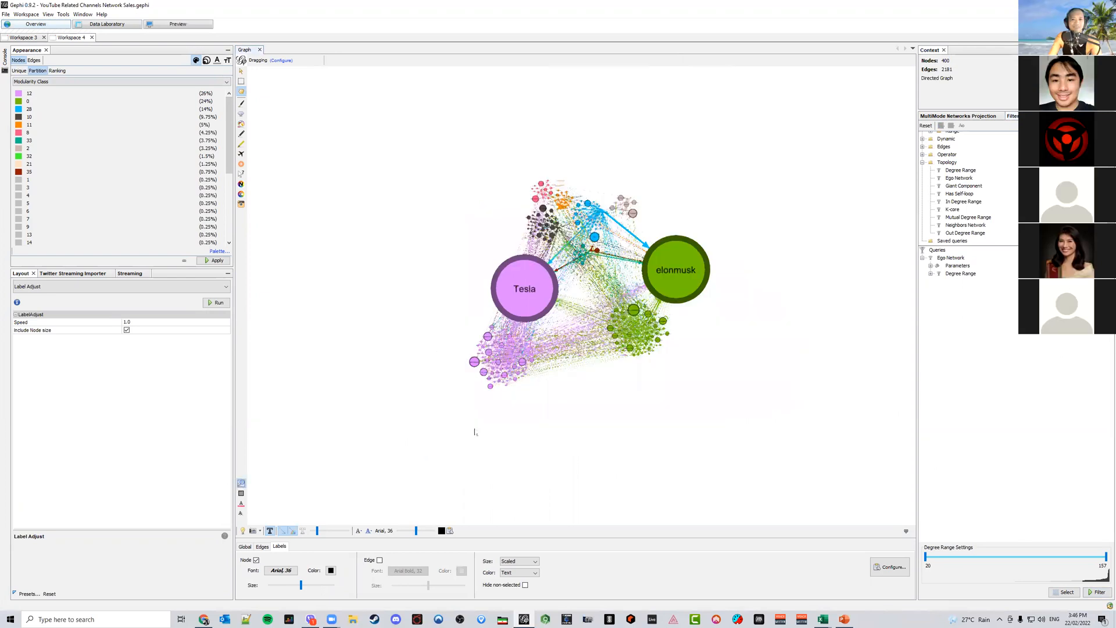
{"action": "scroll", "coordinate": [568, 362], "scroll_direction": "up", "scroll_amount": 4}
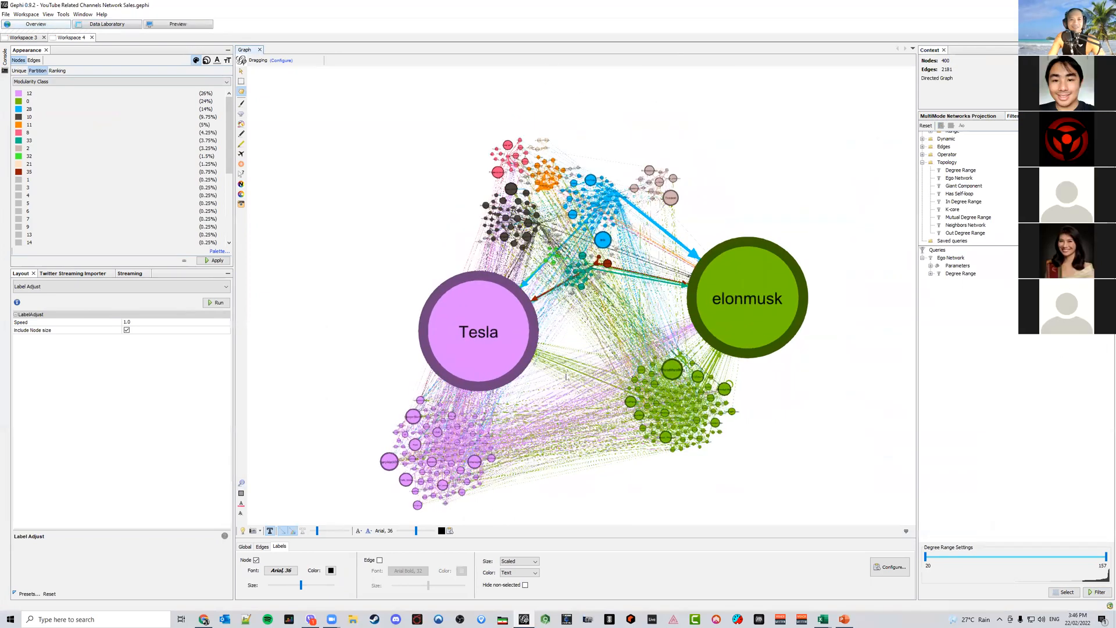
{"action": "scroll", "coordinate": [567, 369], "scroll_direction": "up", "scroll_amount": 3}
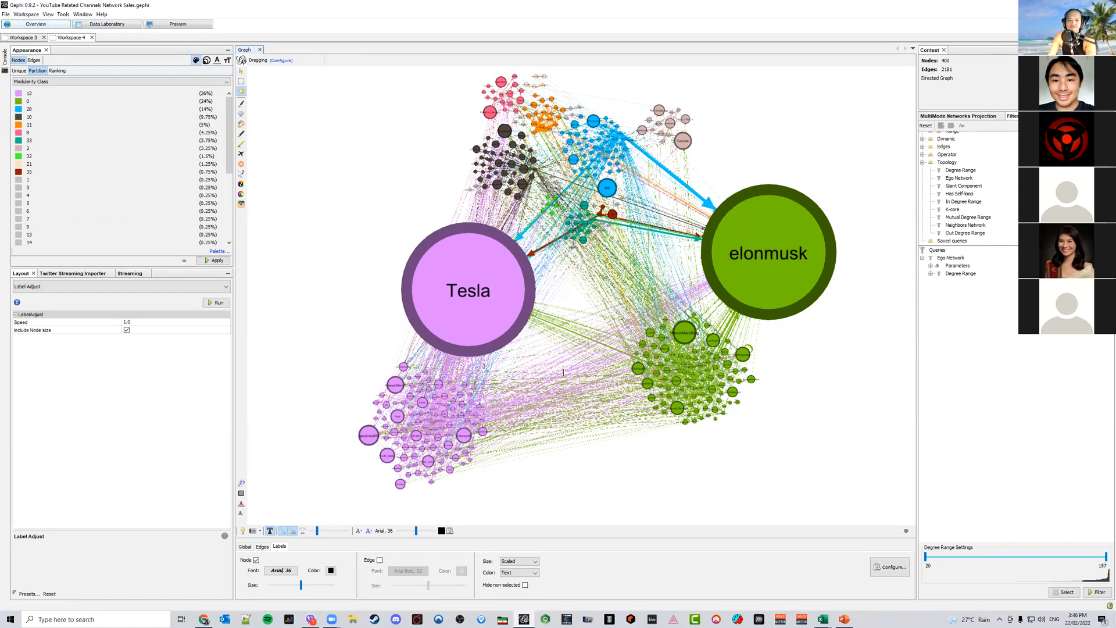
{"action": "mouse_move", "coordinate": [569, 372]}
{"action": "left_mouse_down"}
{"action": "mouse_move", "coordinate": [572, 393]}
{"action": "mouse_move", "coordinate": [563, 386]}
{"action": "left_mouse_up"}
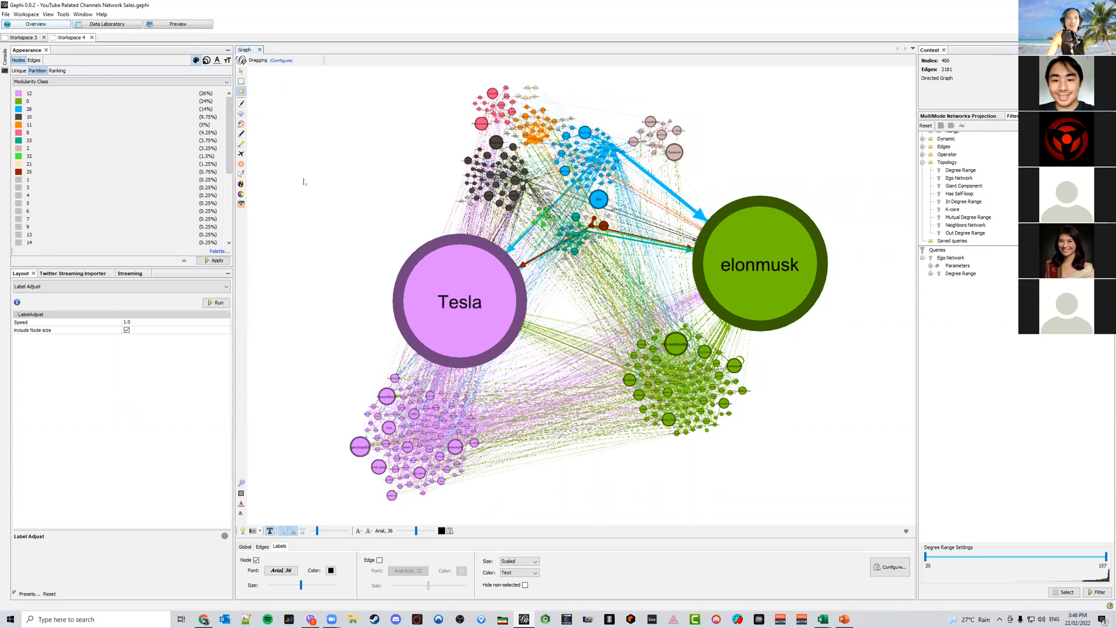
{"action": "left_click", "coordinate": [125, 26]}
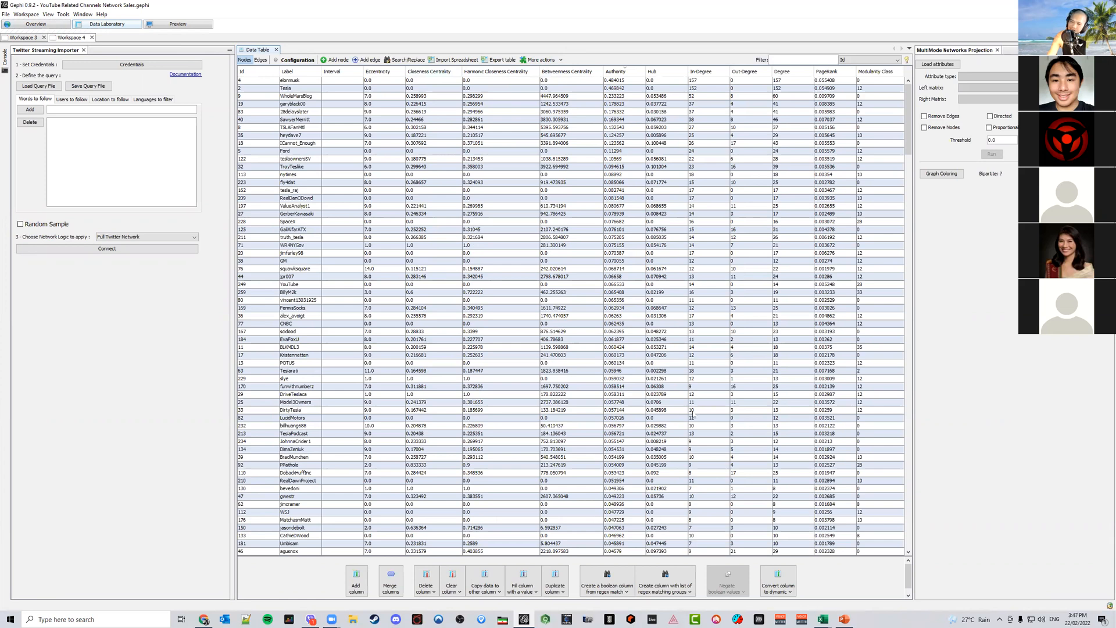
Switch to the PowerPoint report and show slide 21 on the most active, interested and well-connected influencers
{"action": "left_click", "coordinate": [844, 620]}
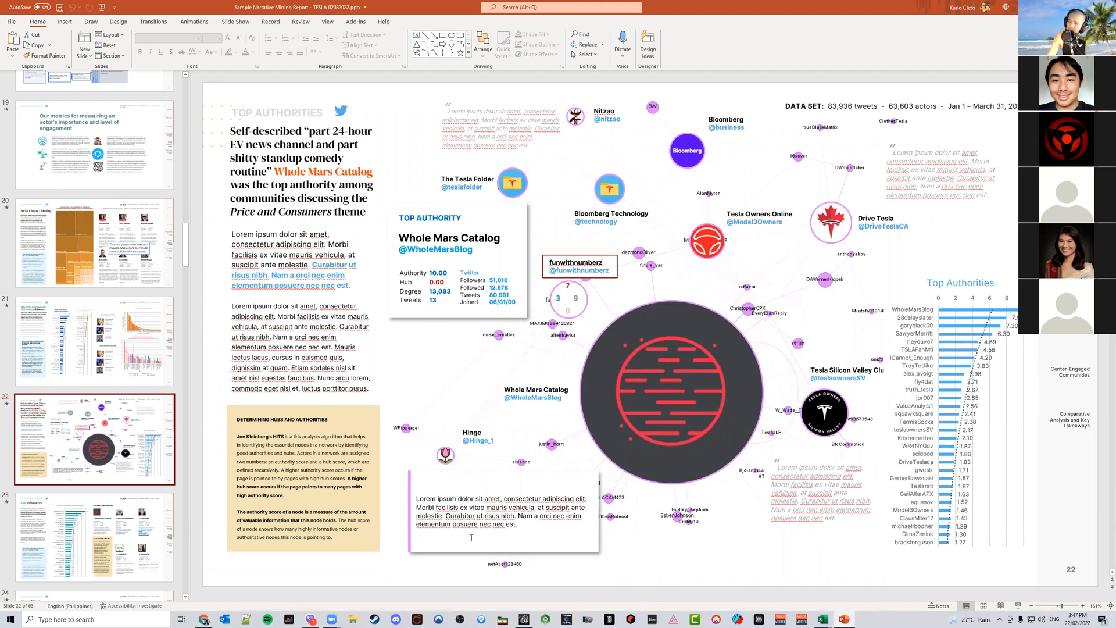
{"action": "left_click", "coordinate": [68, 384]}
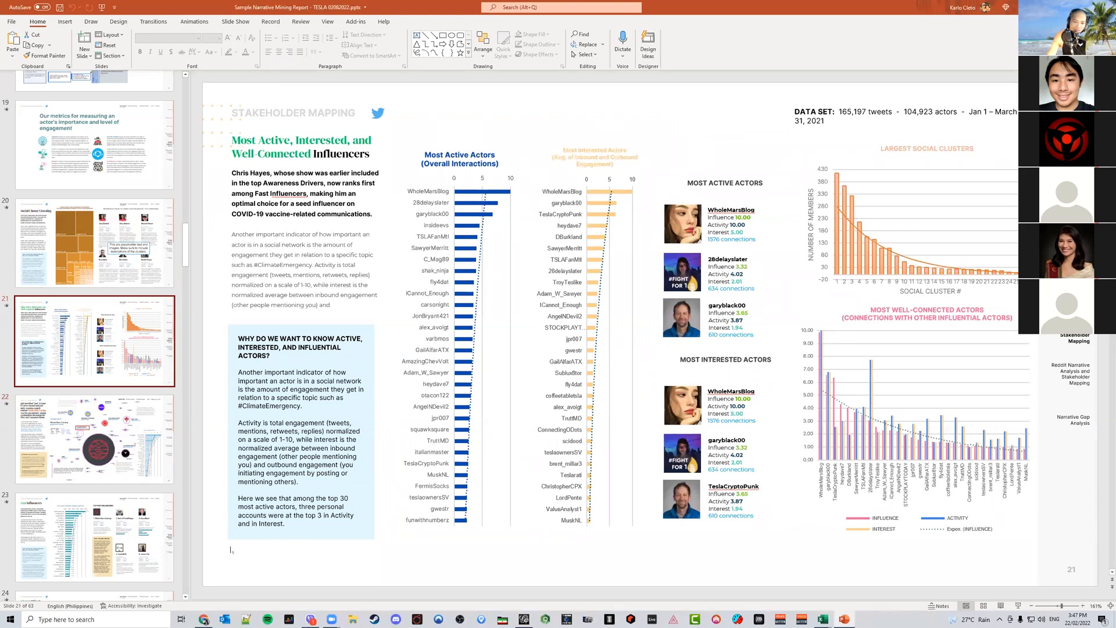
{"action": "left_click", "coordinate": [423, 573]}
Switch to Chrome and open the CrowdTangle search page, apps.crowdtangle.com/search, in a new window
{"action": "left_click", "coordinate": [204, 620]}
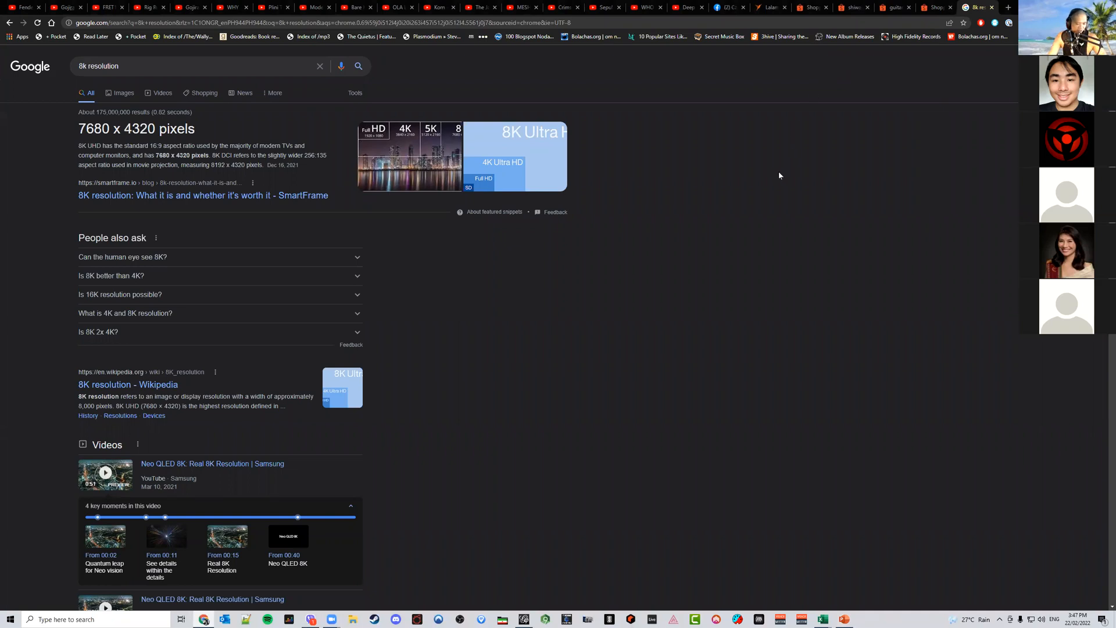
{"action": "key", "text": "ctrl+t"}
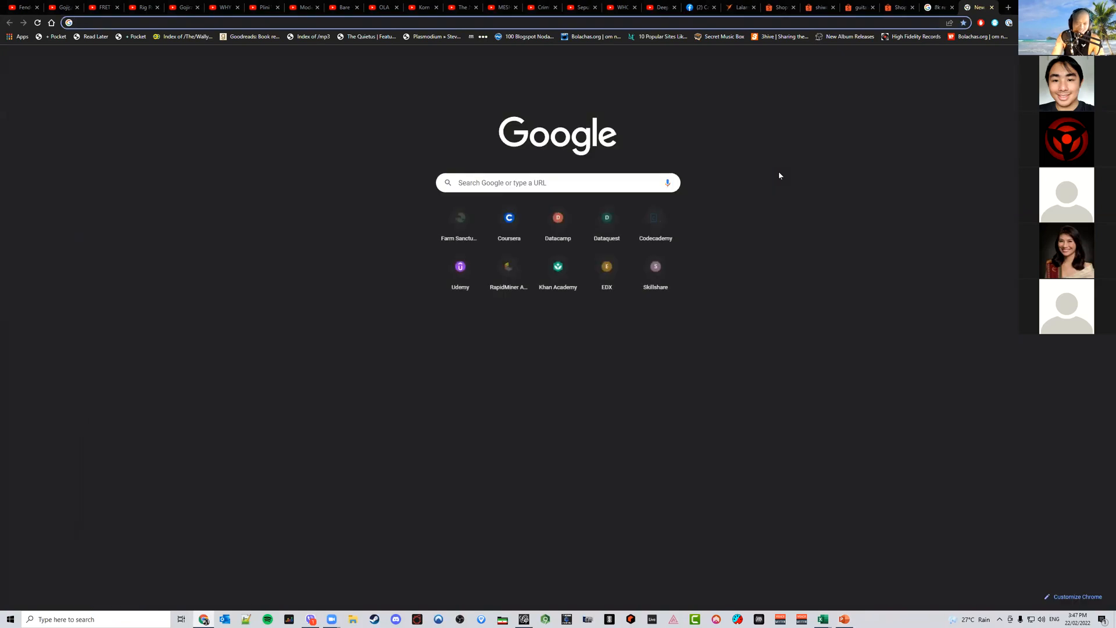
{"action": "key", "text": "ctrl+n"}
{"action": "type", "text": "crowdtangle.com/resources"}
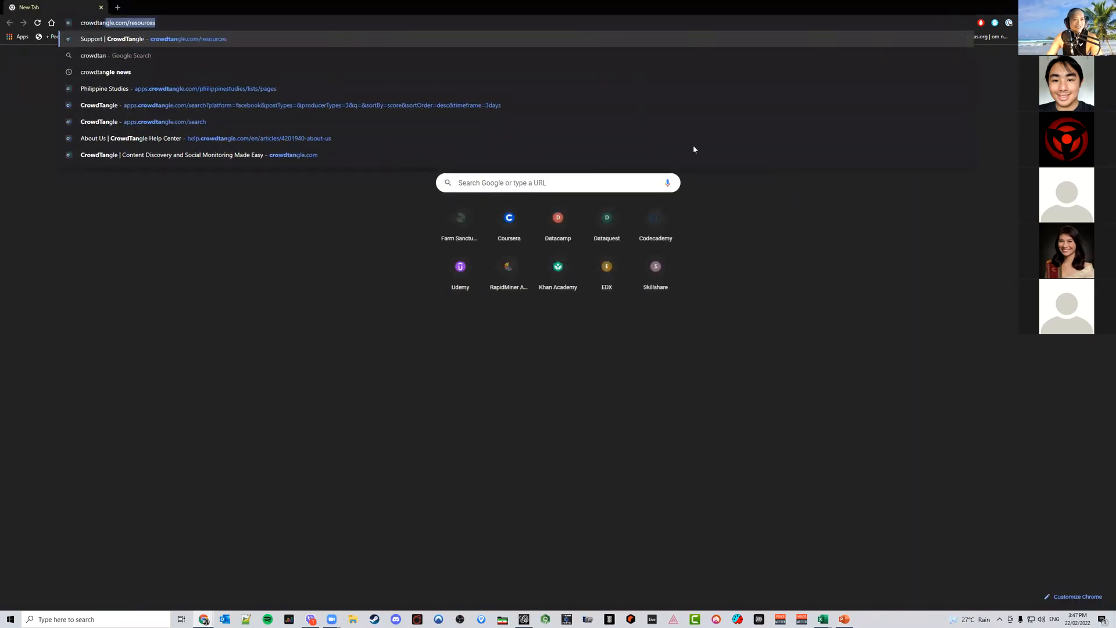
{"action": "left_click", "coordinate": [456, 123]}
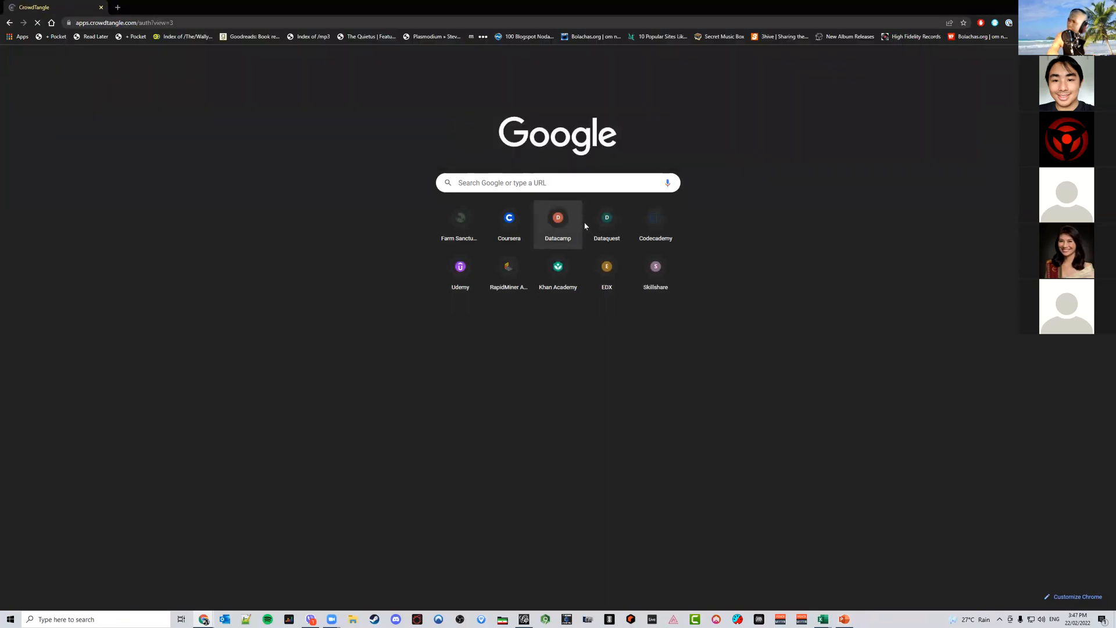
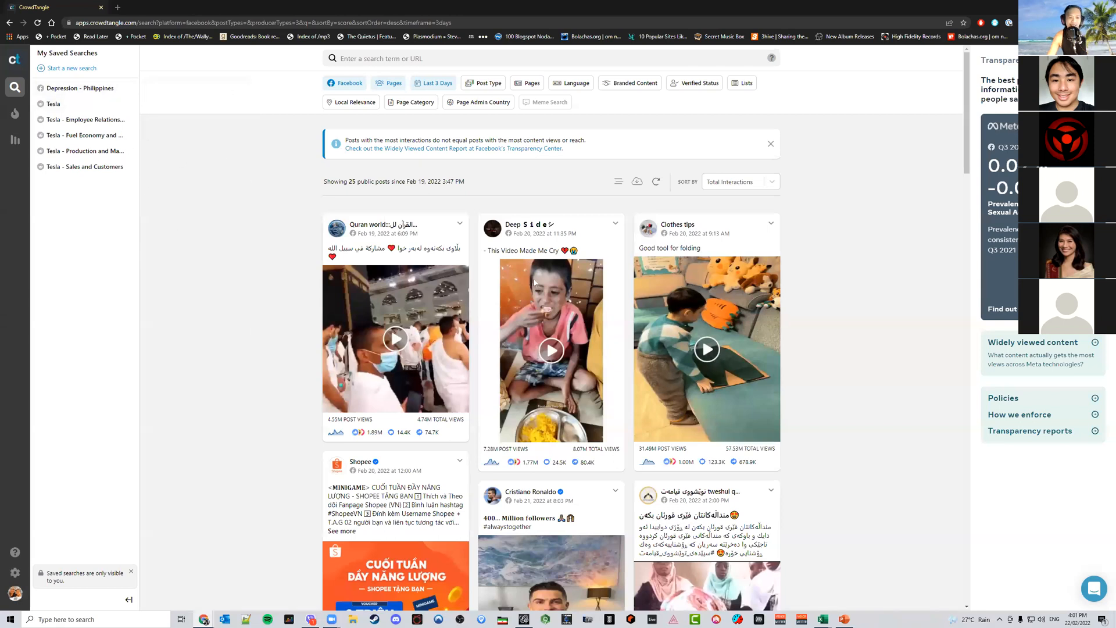
Look through the platform choices for the post search, keep Facebook, and go back one page
{"action": "left_click", "coordinate": [348, 82]}
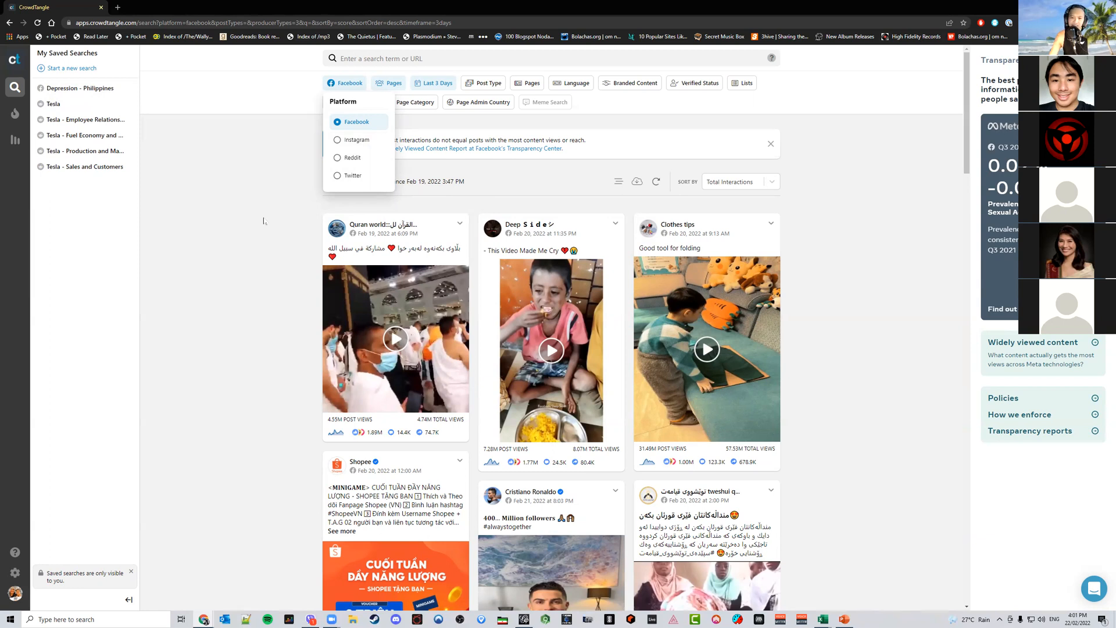
{"action": "left_click", "coordinate": [264, 221]}
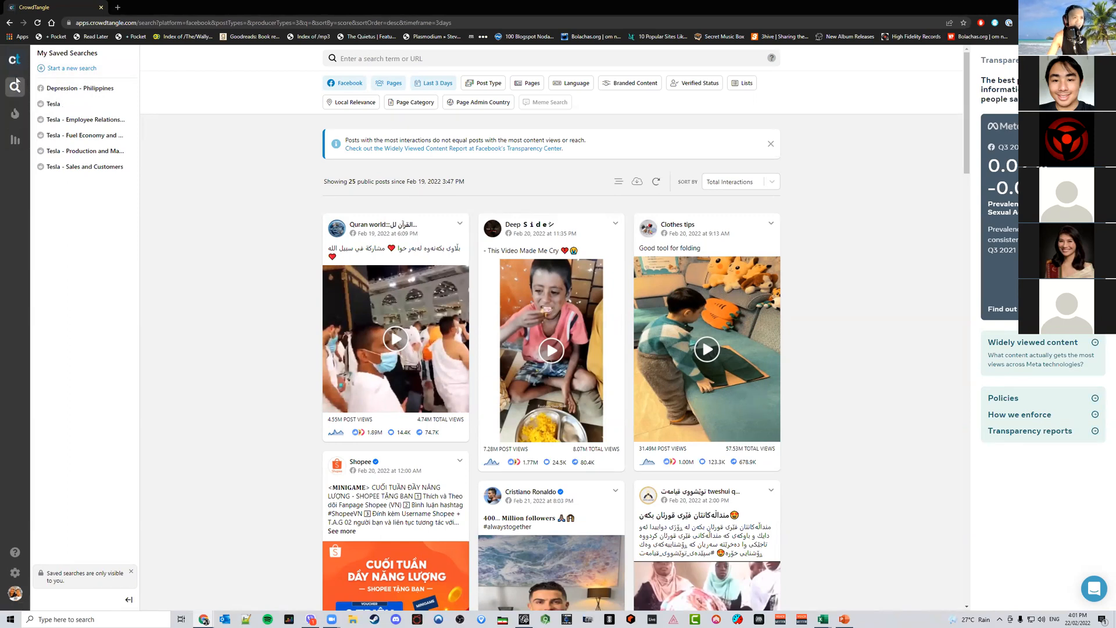
{"action": "left_click", "coordinate": [9, 24]}
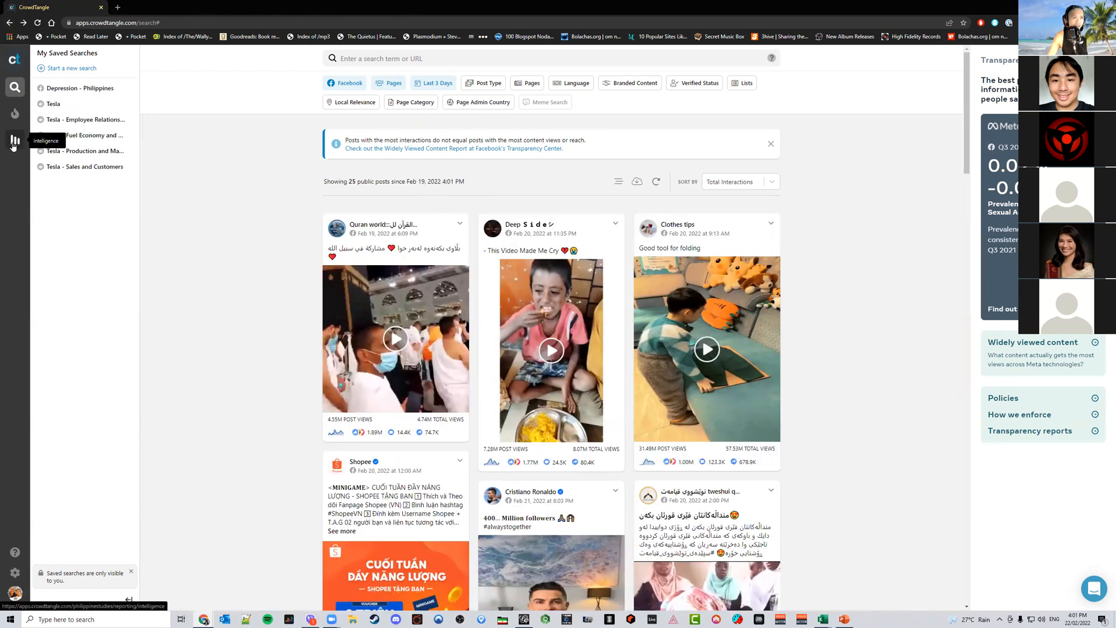
Open the Philippine Studies dashboard, look through its page lists and show the NGOs (Philippines) list
{"action": "left_click", "coordinate": [16, 121]}
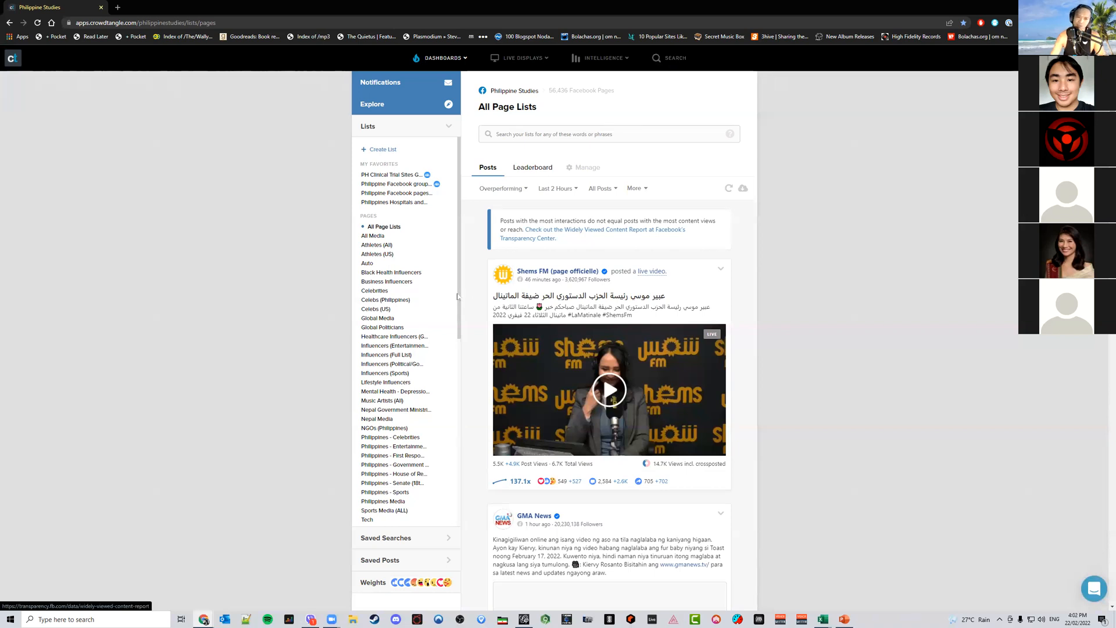
{"action": "scroll", "coordinate": [384, 426], "scroll_direction": "down", "scroll_amount": 6}
{"action": "scroll", "coordinate": [385, 427], "scroll_direction": "up", "scroll_amount": 5}
{"action": "scroll", "coordinate": [386, 421], "scroll_direction": "down", "scroll_amount": 5}
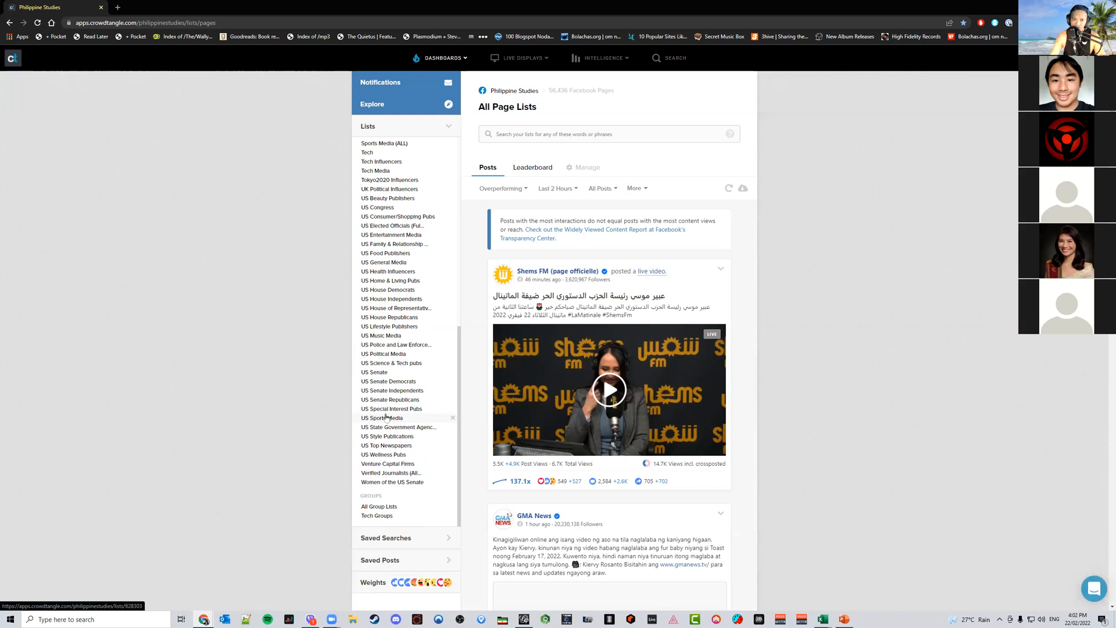
{"action": "scroll", "coordinate": [386, 416], "scroll_direction": "up", "scroll_amount": 6}
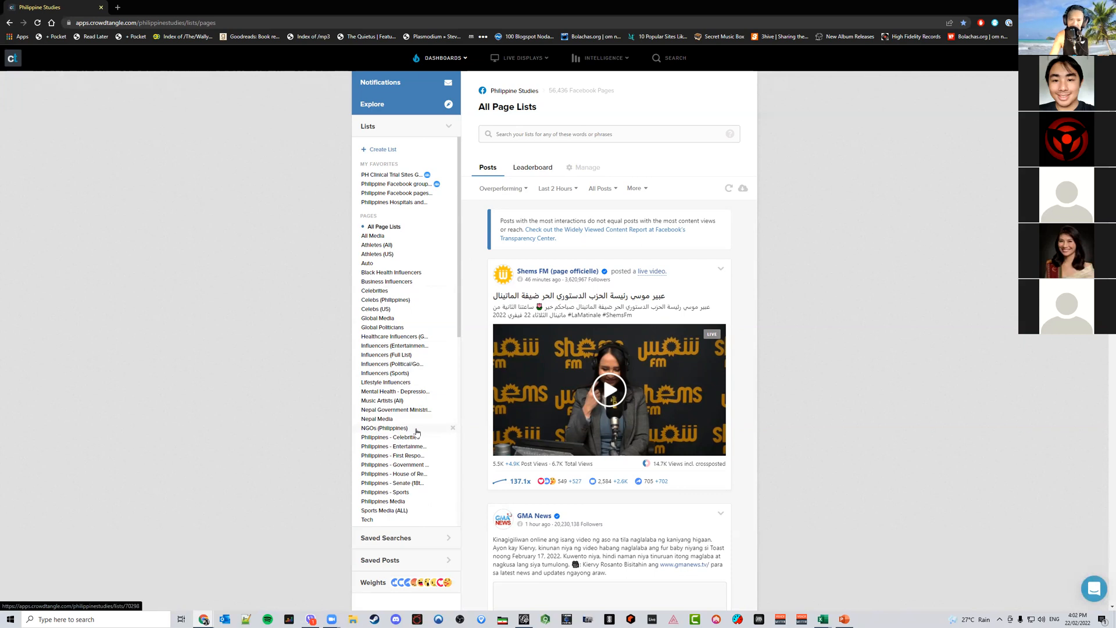
{"action": "left_click", "coordinate": [385, 428]}
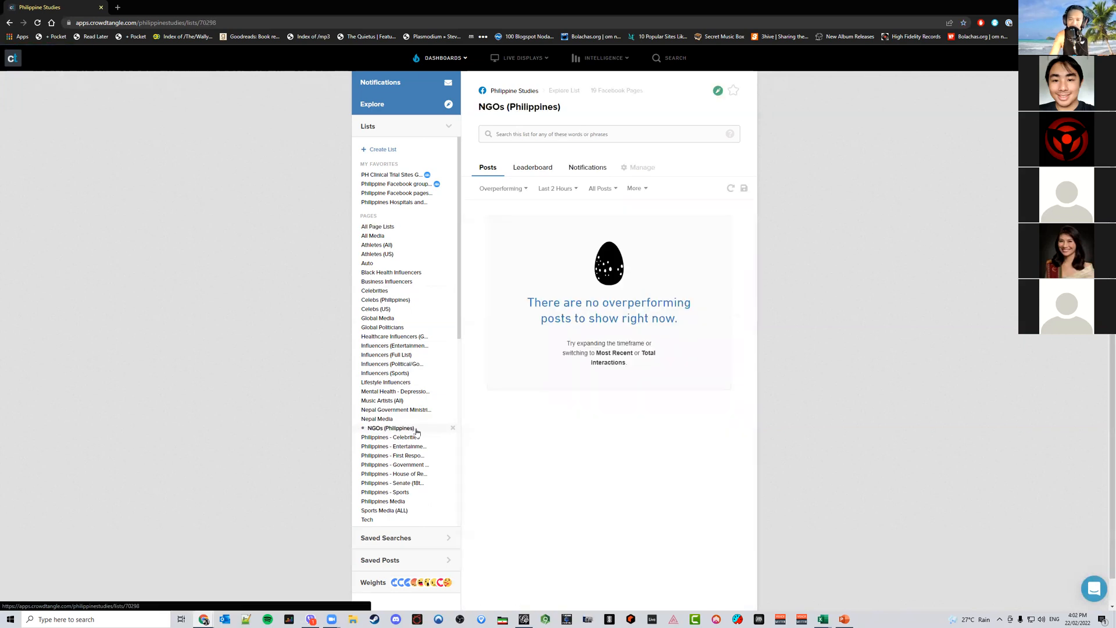
Show the leaderboard of the NGOs (Philippines) list, open the Philippines - Celebrities list and look through its leaderboard
{"action": "left_click", "coordinate": [542, 171]}
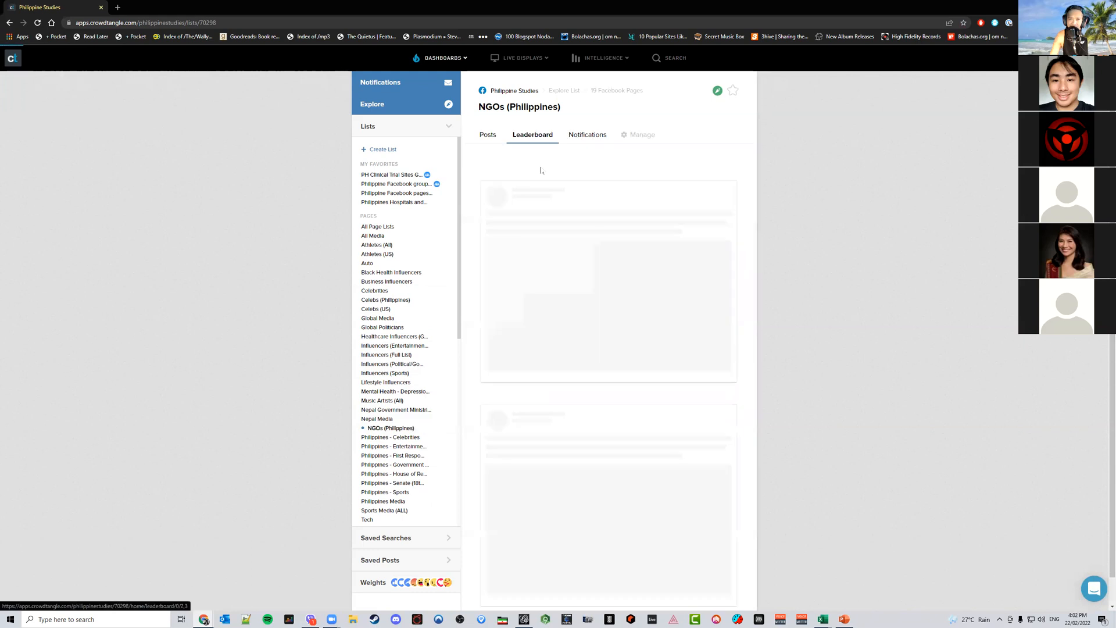
{"action": "scroll", "coordinate": [612, 401], "scroll_direction": "down", "scroll_amount": 3}
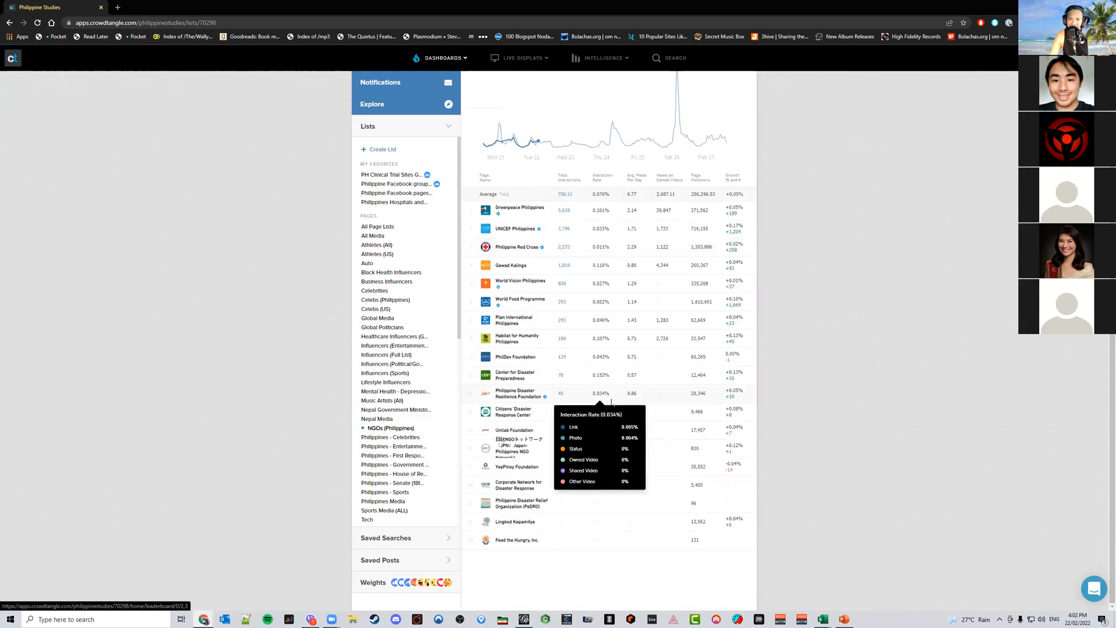
{"action": "left_click", "coordinate": [414, 438]}
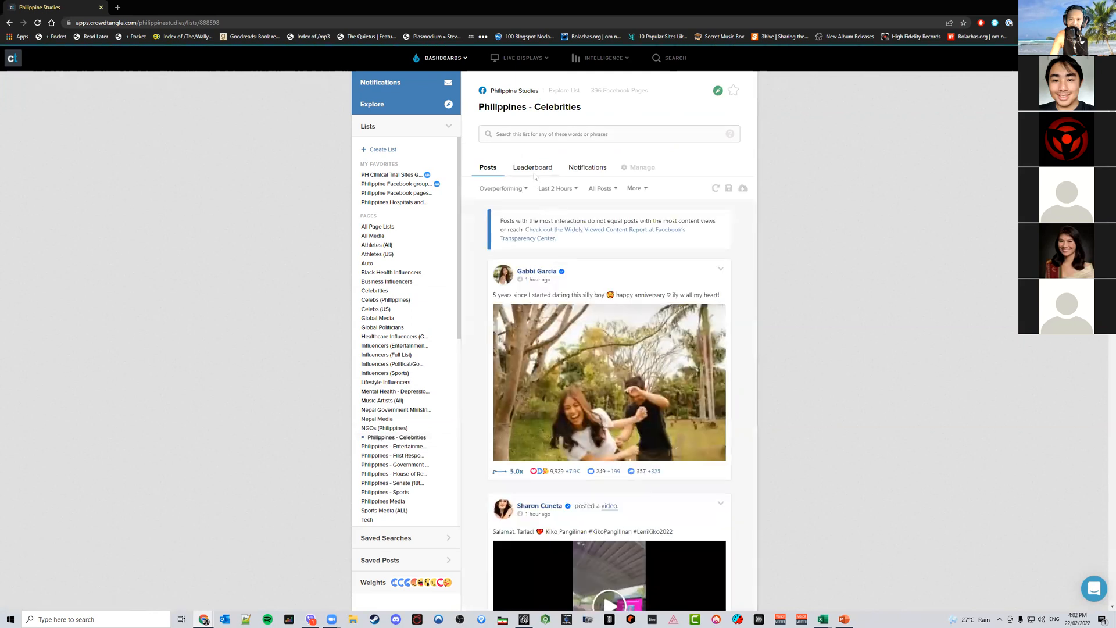
{"action": "left_click", "coordinate": [533, 169]}
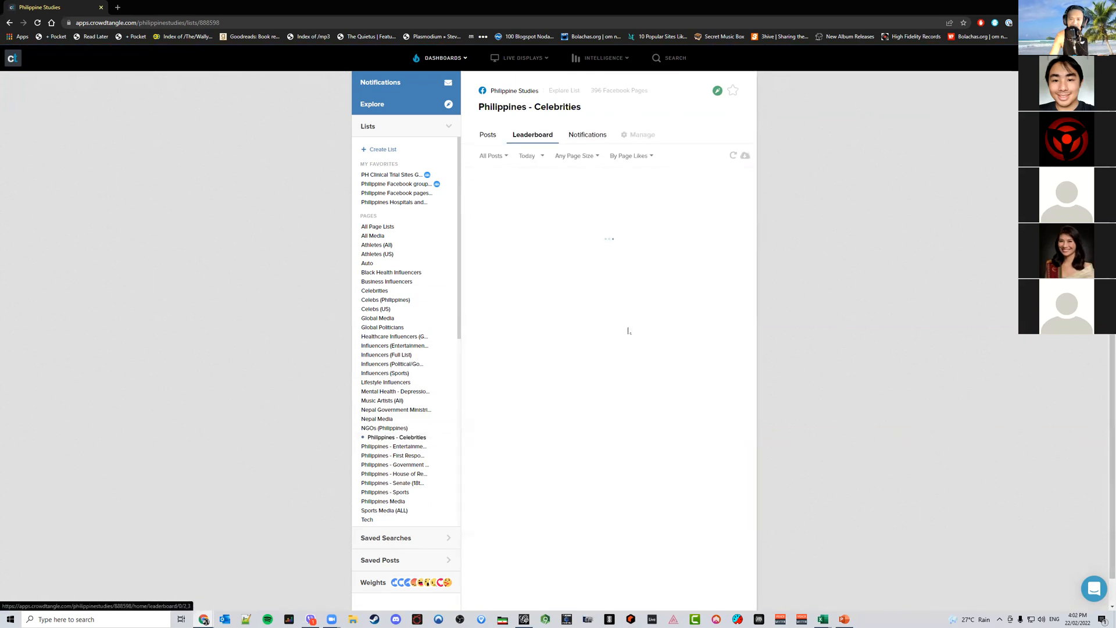
{"action": "scroll", "coordinate": [628, 330], "scroll_direction": "down", "scroll_amount": 6}
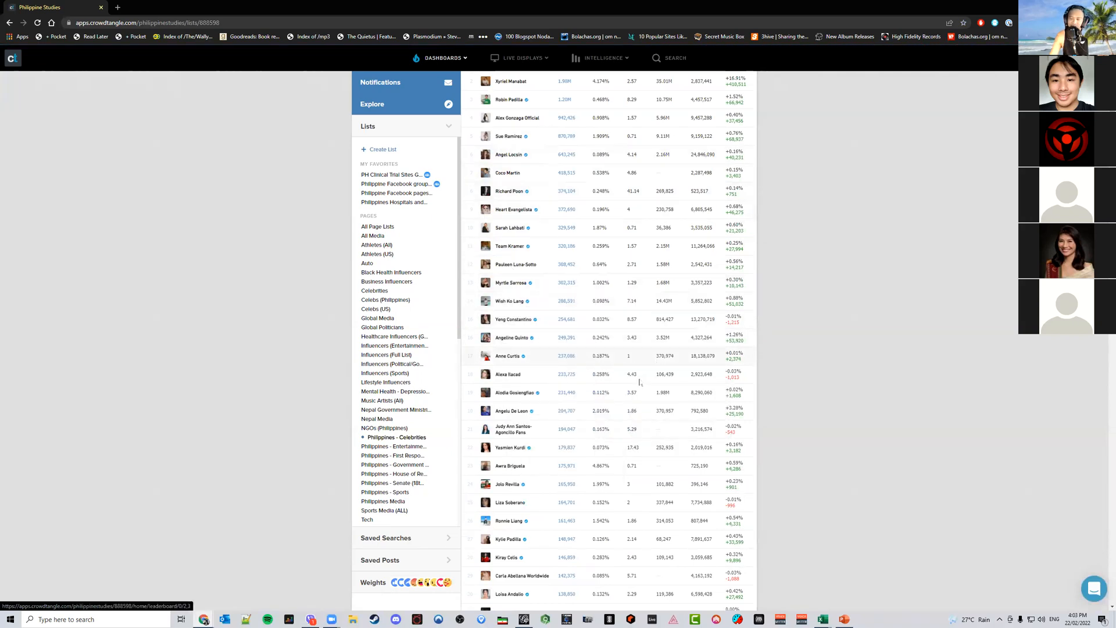
{"action": "scroll", "coordinate": [623, 348], "scroll_direction": "up", "scroll_amount": 5}
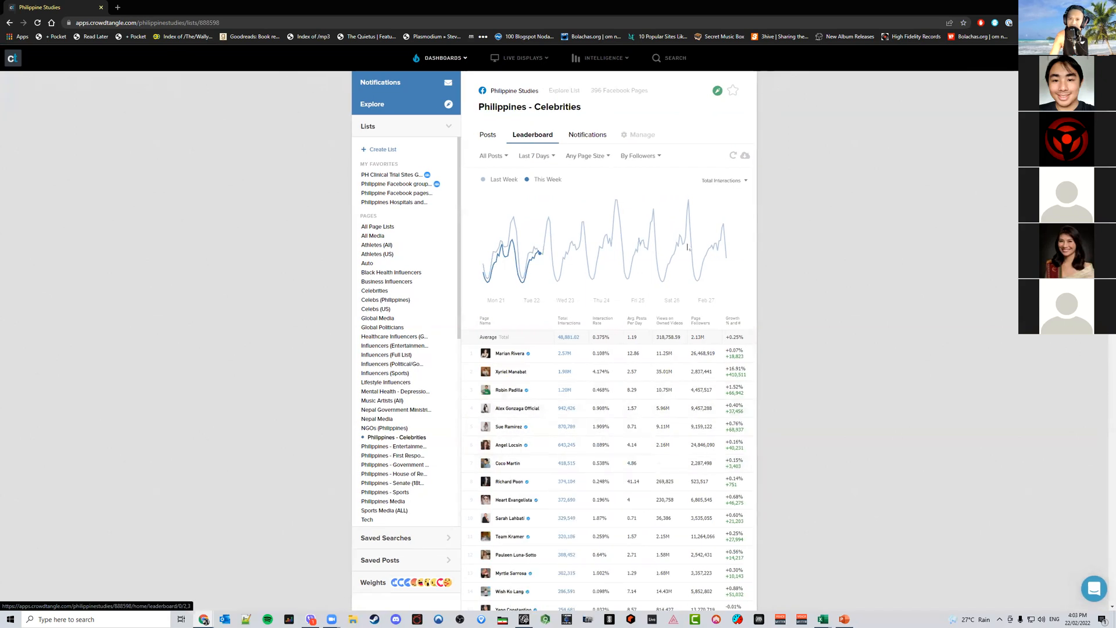
Look through the timeframe, follower and post type filter choices of the Celebrities leaderboard, leaving them as they are
{"action": "left_click", "coordinate": [553, 156]}
{"action": "left_click", "coordinate": [690, 133]}
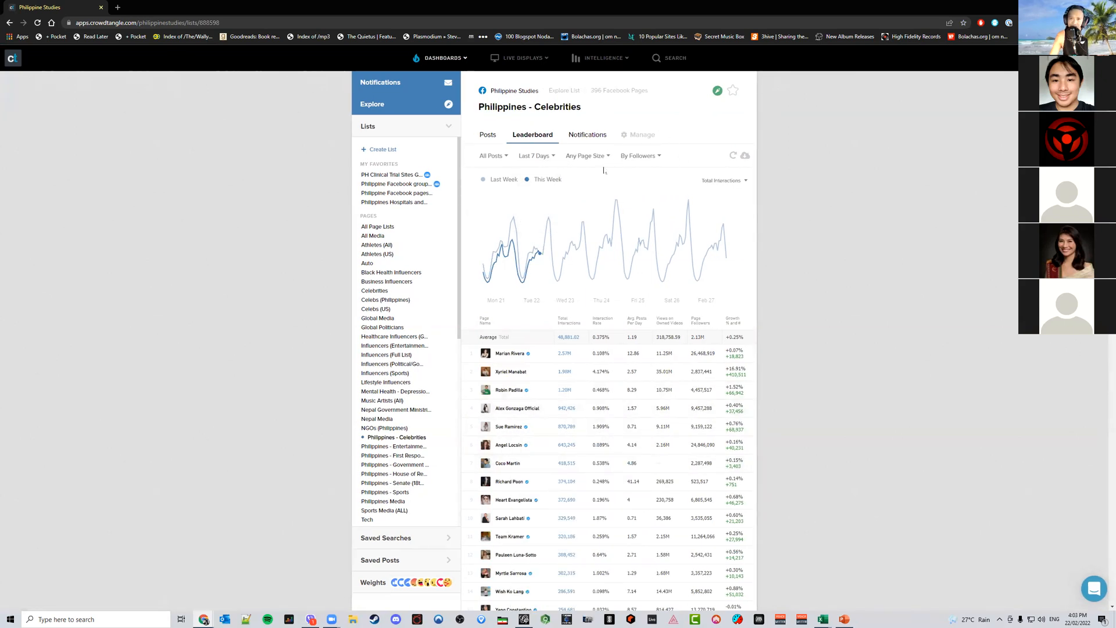
{"action": "left_click", "coordinate": [658, 155]}
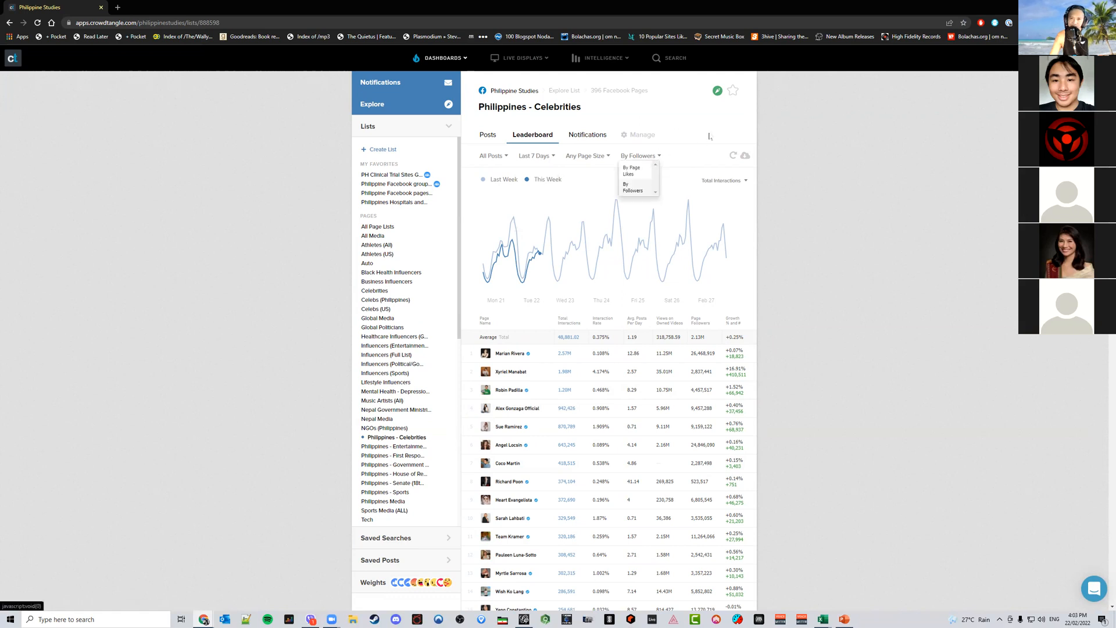
{"action": "left_click", "coordinate": [489, 190]}
{"action": "left_click", "coordinate": [503, 156]}
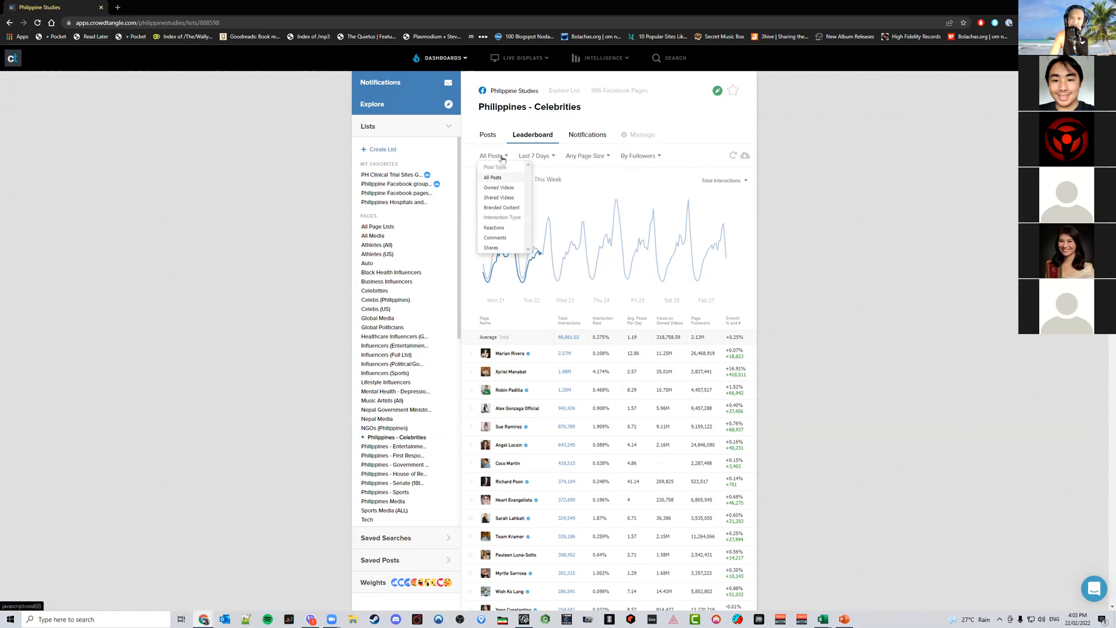
{"action": "left_click", "coordinate": [668, 133]}
Return to the posts of the Philippines - Celebrities list, sort them by Total Interactions and look through them
{"action": "left_click", "coordinate": [486, 134]}
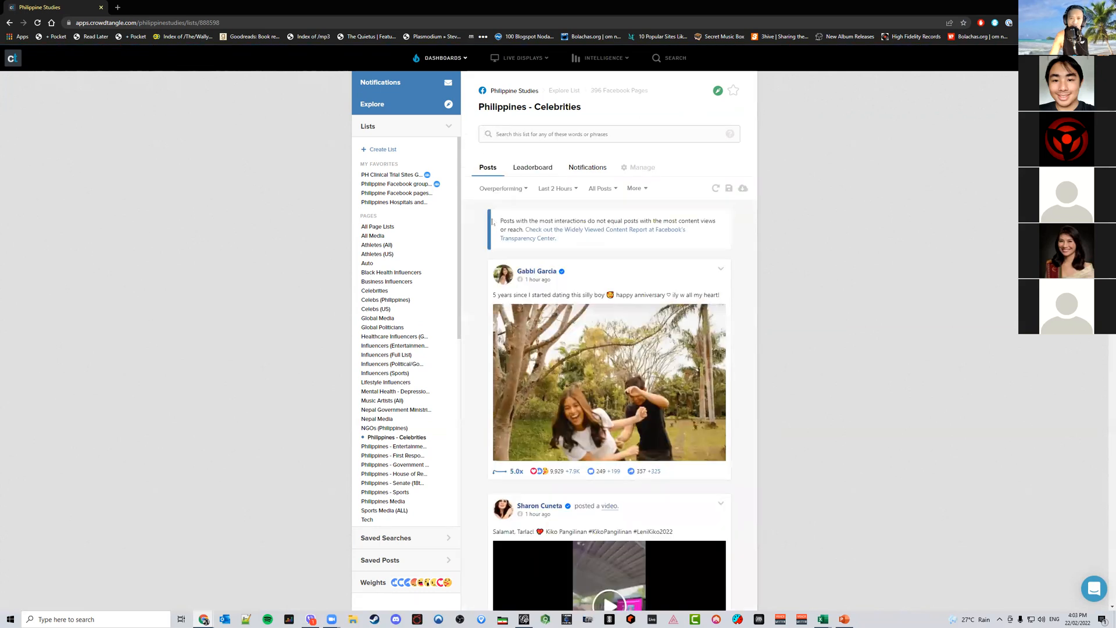
{"action": "left_click", "coordinate": [527, 189]}
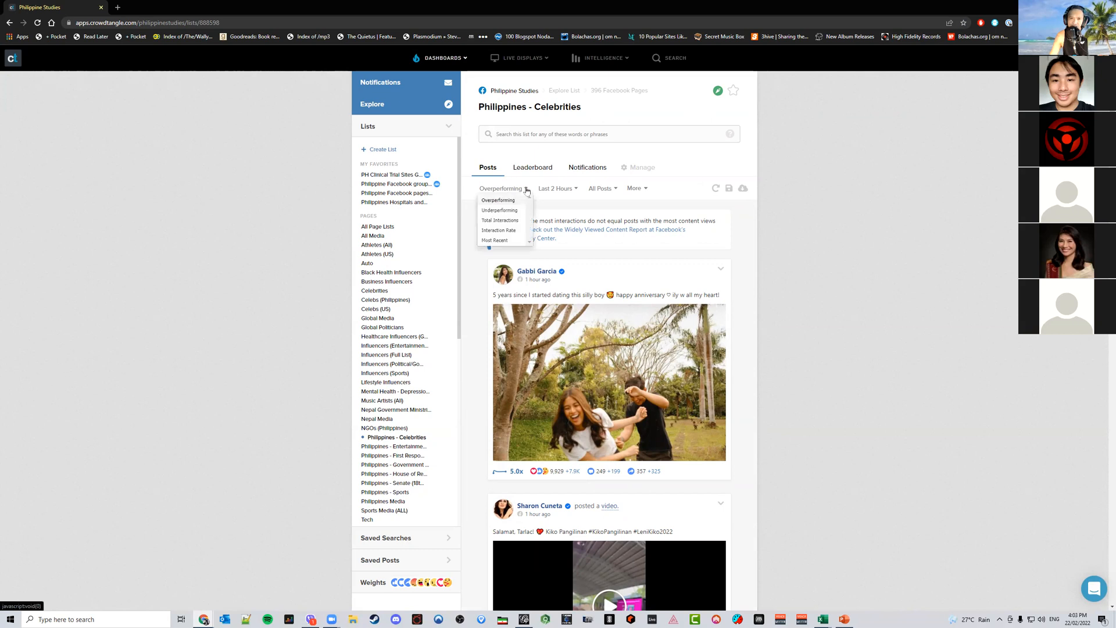
{"action": "left_click", "coordinate": [498, 193]}
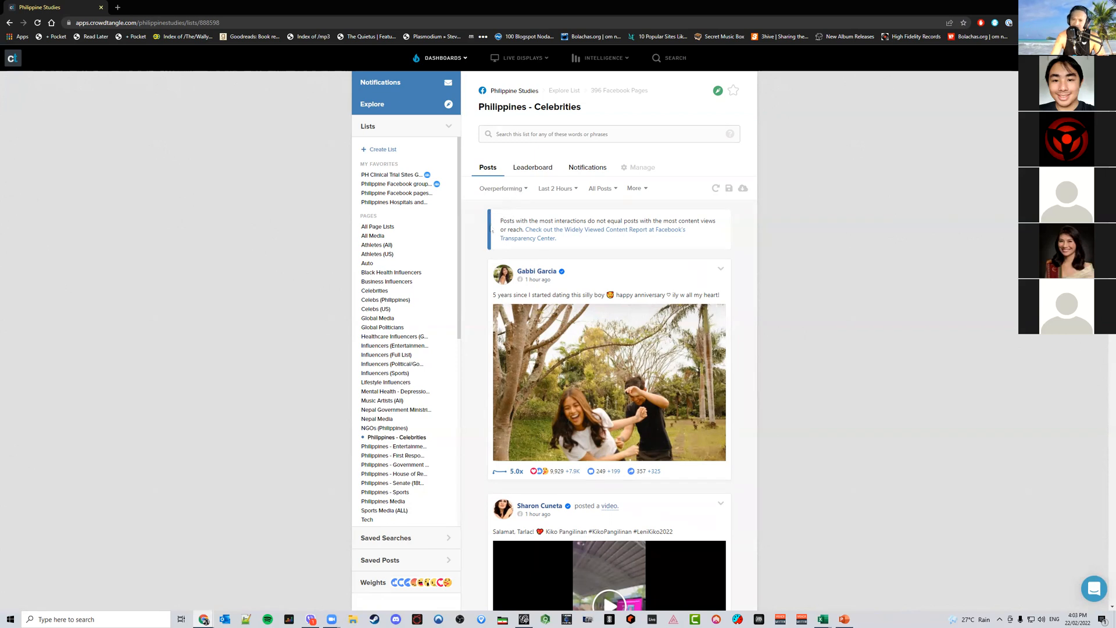
{"action": "left_click", "coordinate": [516, 189]}
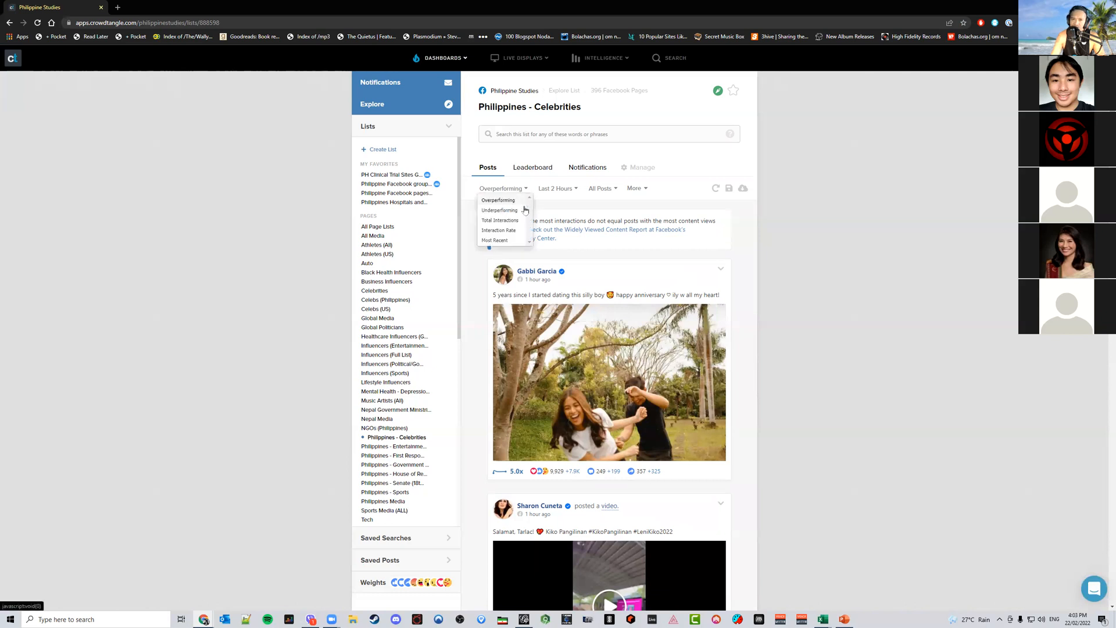
{"action": "left_click", "coordinate": [517, 222]}
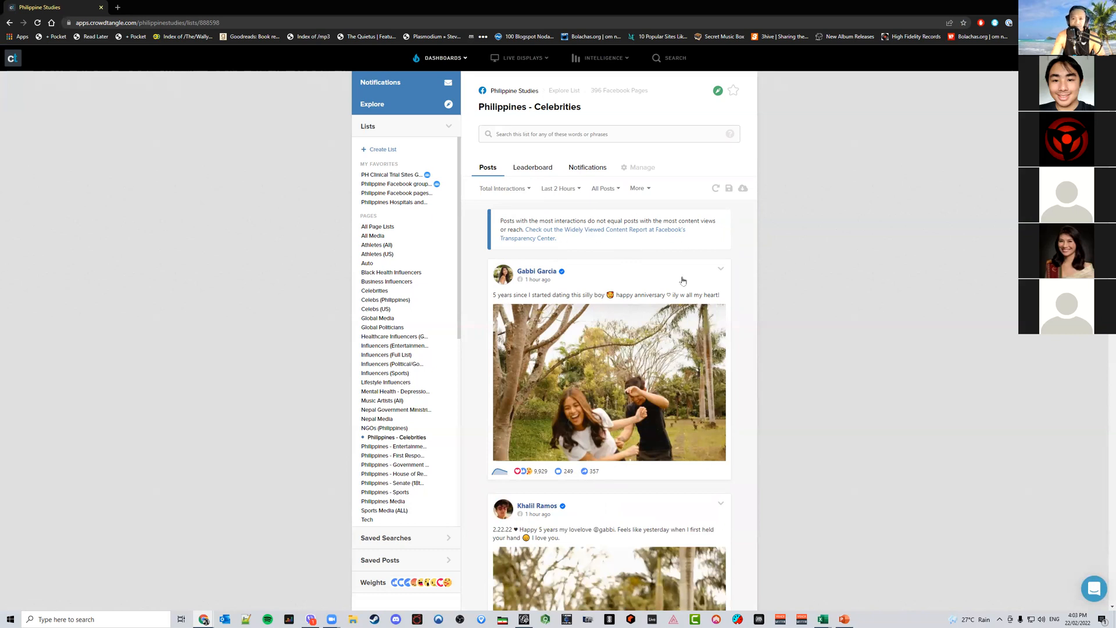
{"action": "scroll", "coordinate": [620, 439], "scroll_direction": "down", "scroll_amount": 8}
{"action": "scroll", "coordinate": [620, 439], "scroll_direction": "up", "scroll_amount": 8}
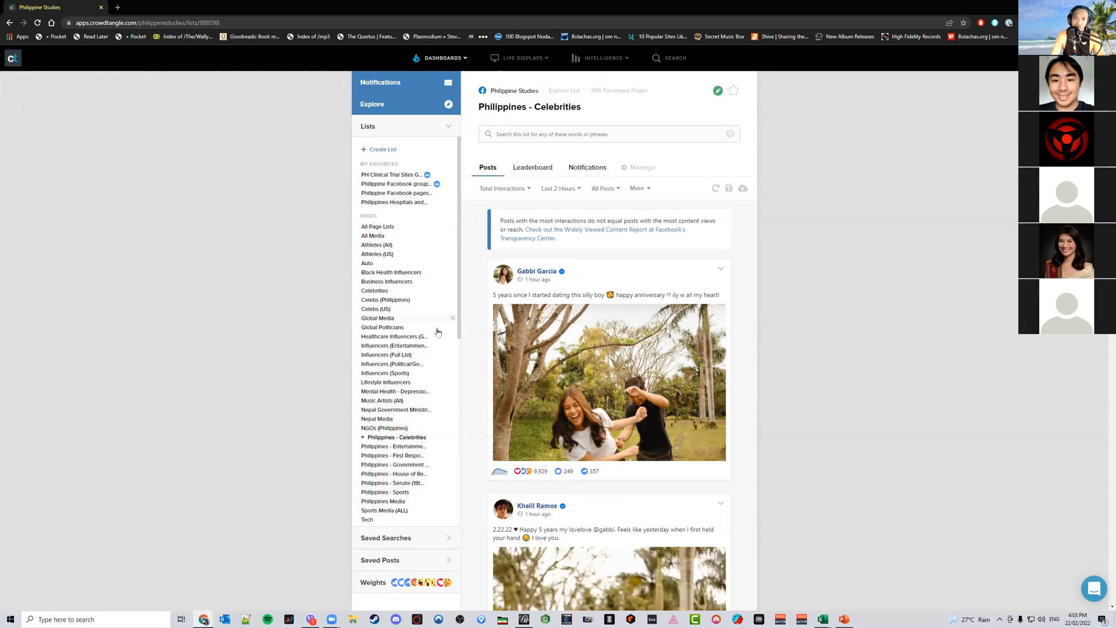
Look at the types offered for a new list, the available page and group lists, and the interaction weights
{"action": "left_click", "coordinate": [377, 150]}
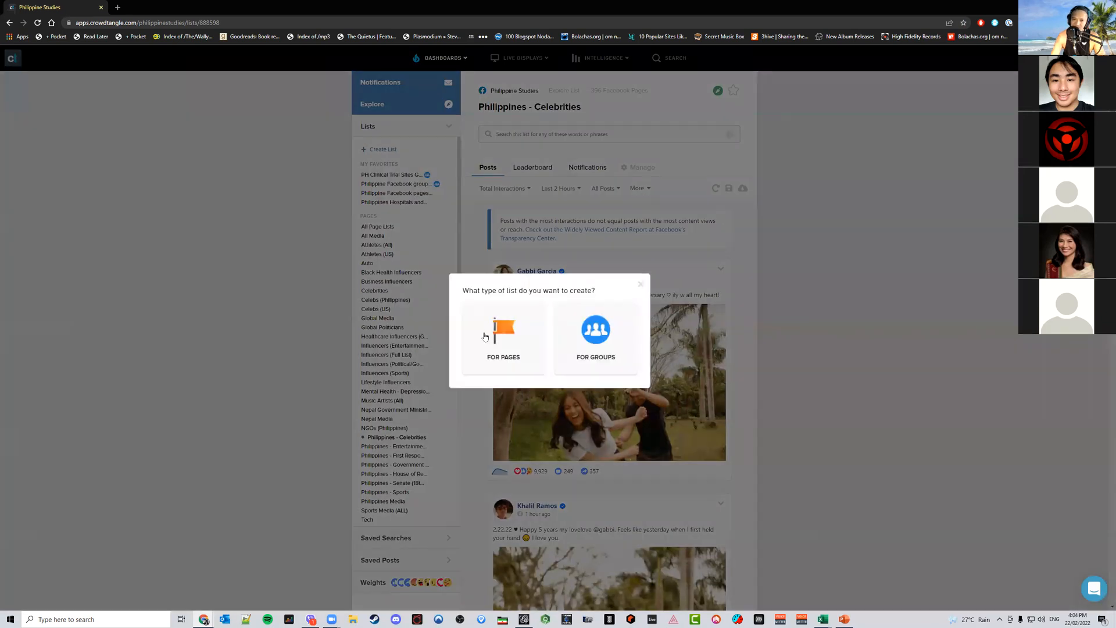
{"action": "left_click", "coordinate": [641, 283]}
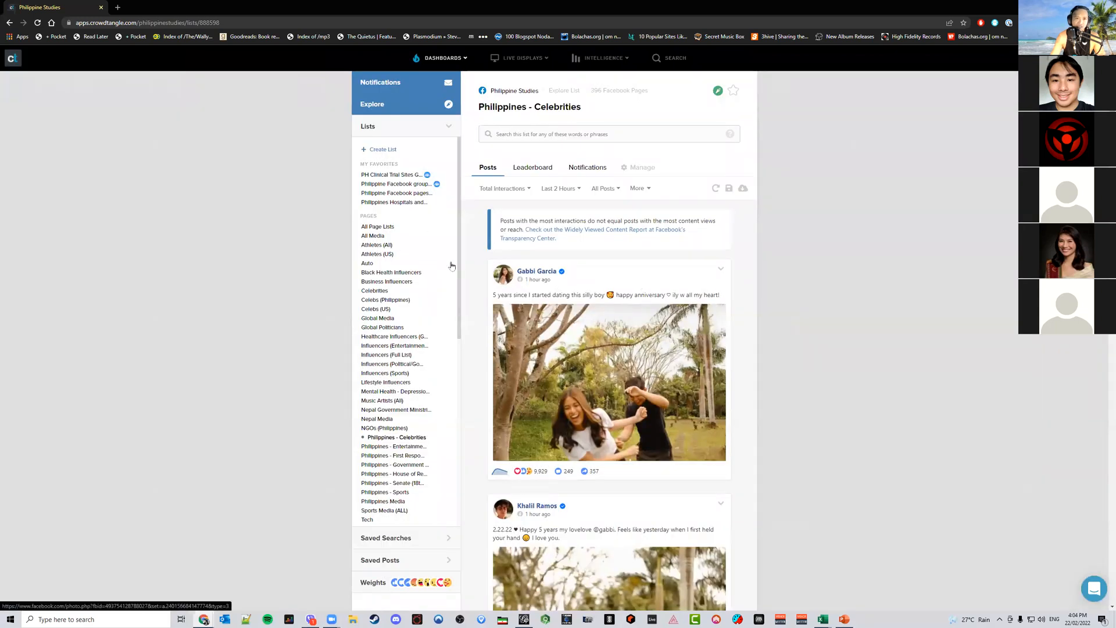
{"action": "scroll", "coordinate": [406, 395], "scroll_direction": "down", "scroll_amount": 6}
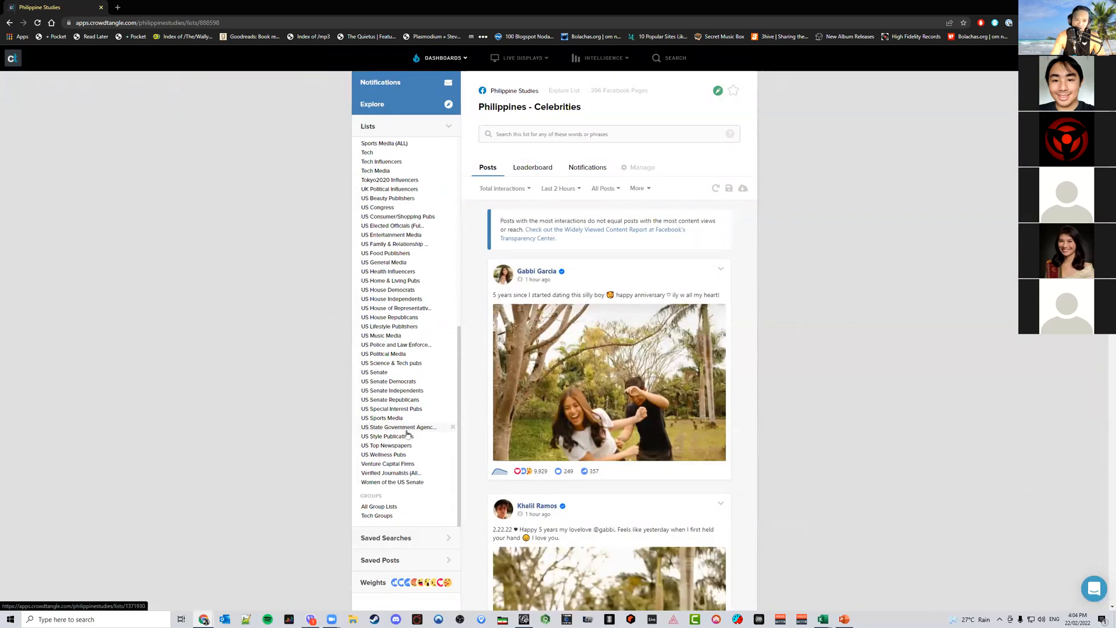
{"action": "scroll", "coordinate": [407, 434], "scroll_direction": "up", "scroll_amount": 6}
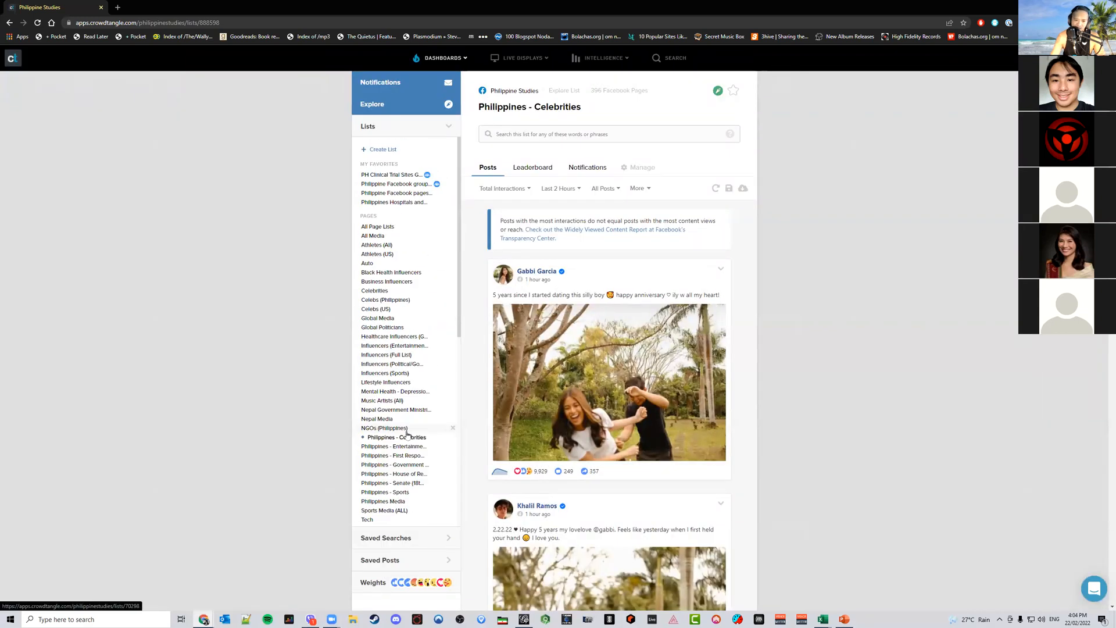
{"action": "left_click", "coordinate": [423, 582]}
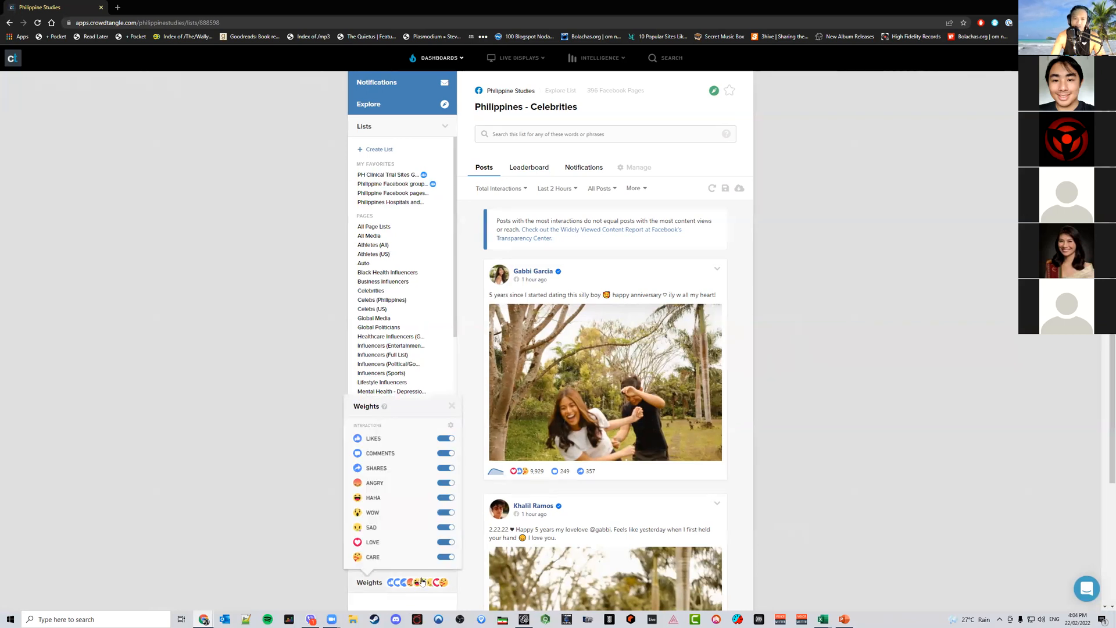
{"action": "left_click", "coordinate": [452, 406]}
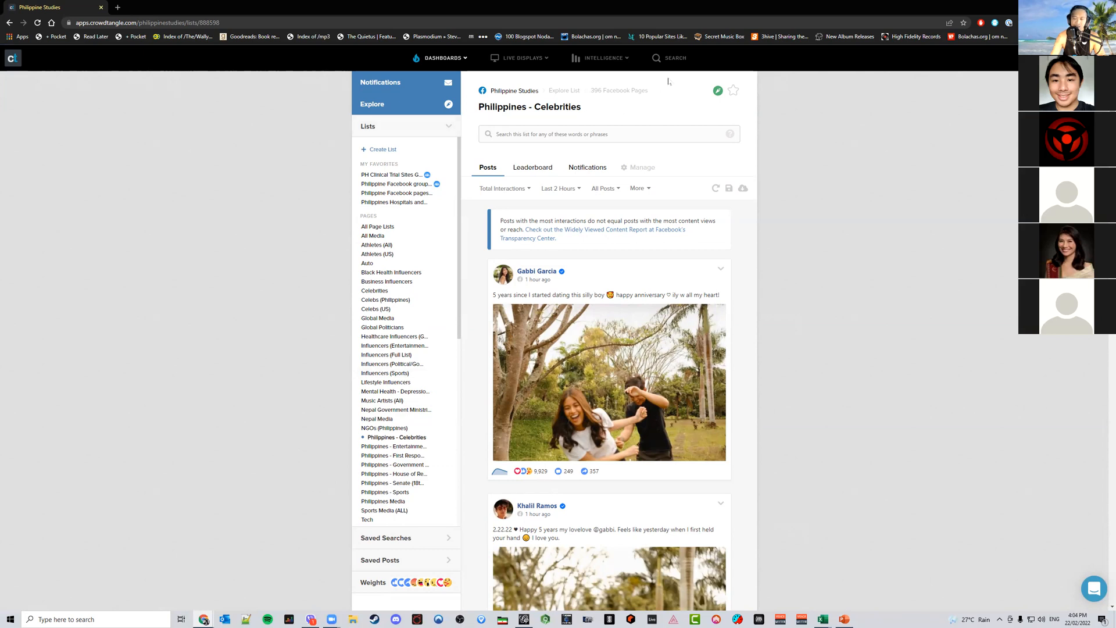
Open the post search and add Public Groups and Verified Profiles to the Facebook account types
{"action": "left_click", "coordinate": [672, 57]}
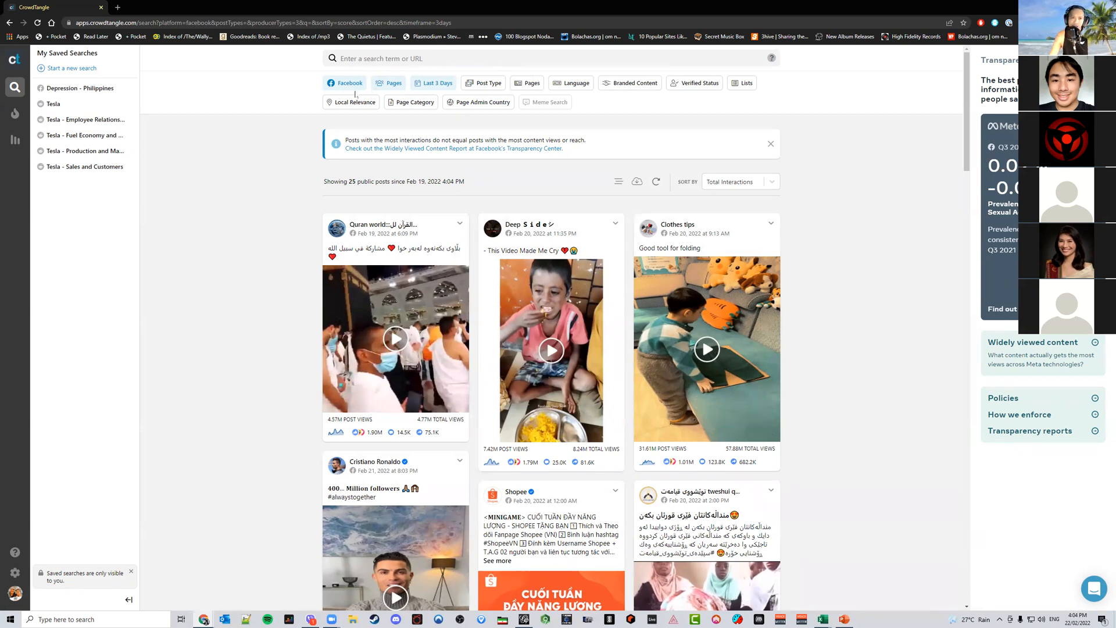
{"action": "left_click", "coordinate": [392, 88]}
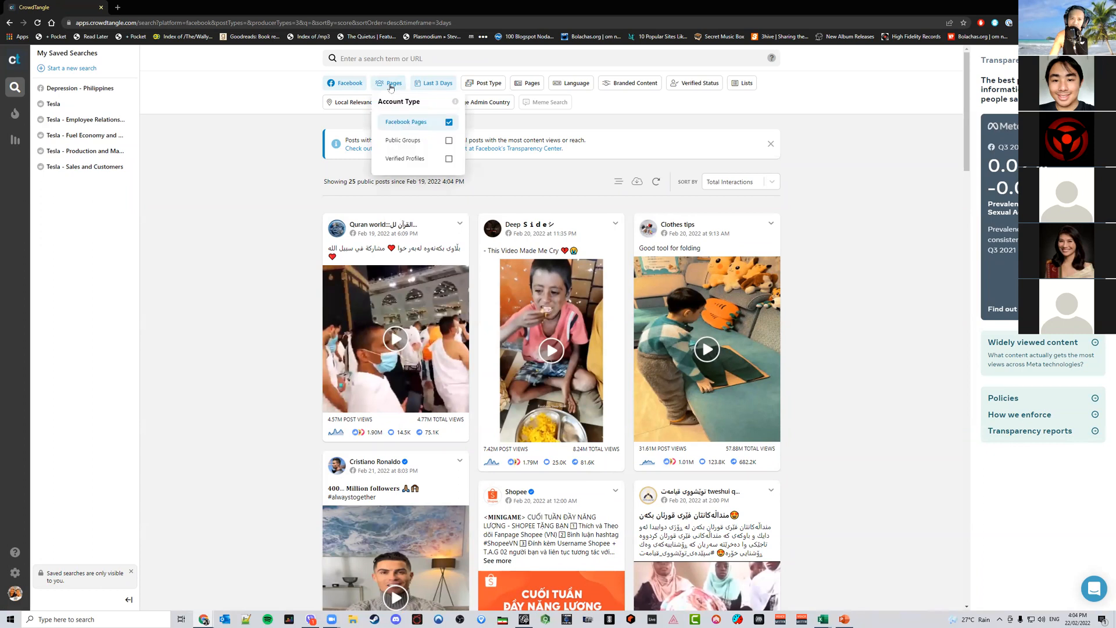
{"action": "left_click", "coordinate": [449, 140]}
{"action": "left_click", "coordinate": [449, 159]}
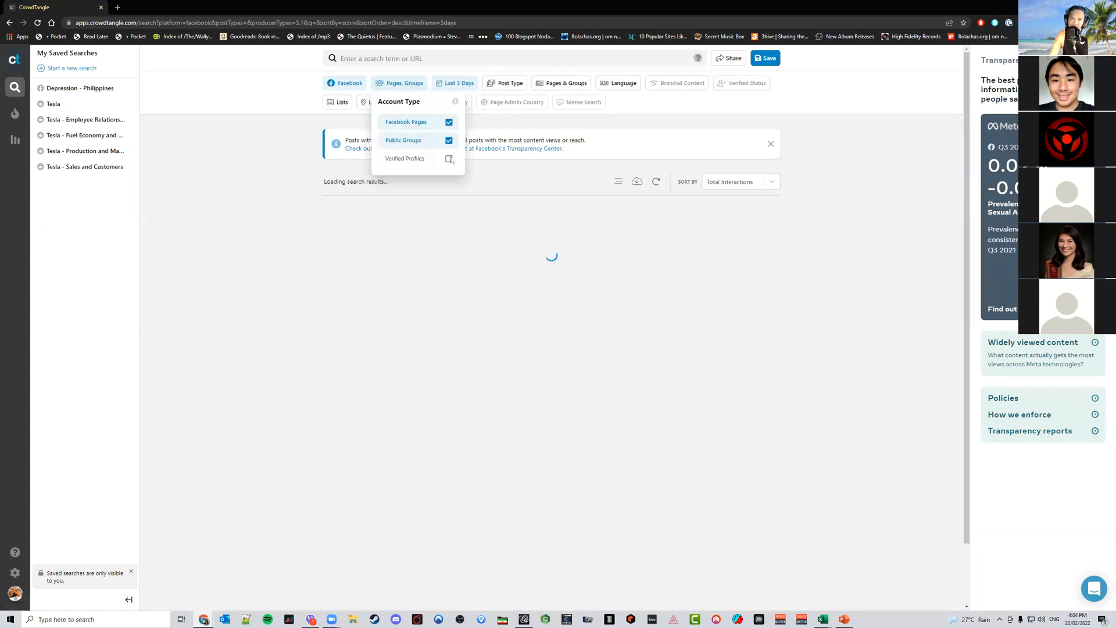
{"action": "left_click", "coordinate": [265, 146]}
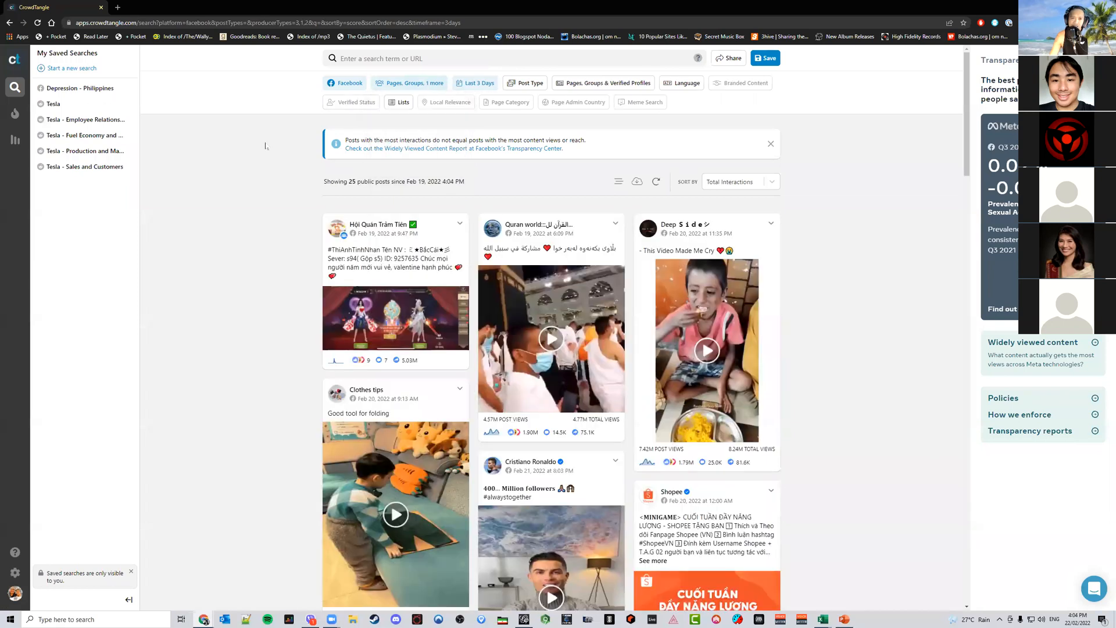
Search the Facebook posts for the term "leni"
{"action": "left_click", "coordinate": [366, 57]}
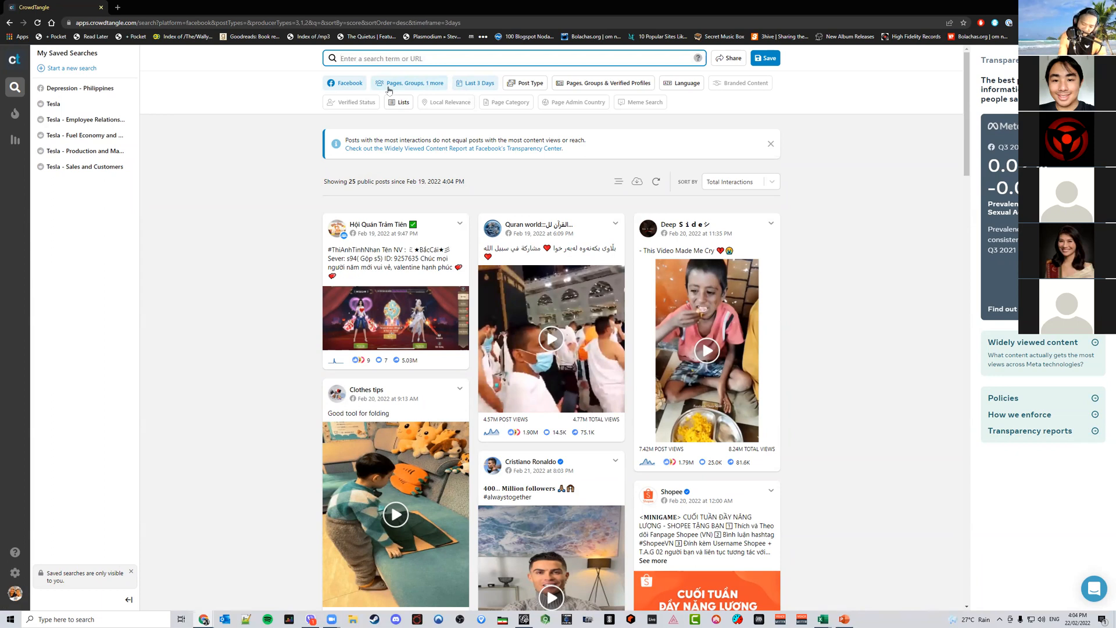
{"action": "type", "text": "electo"}
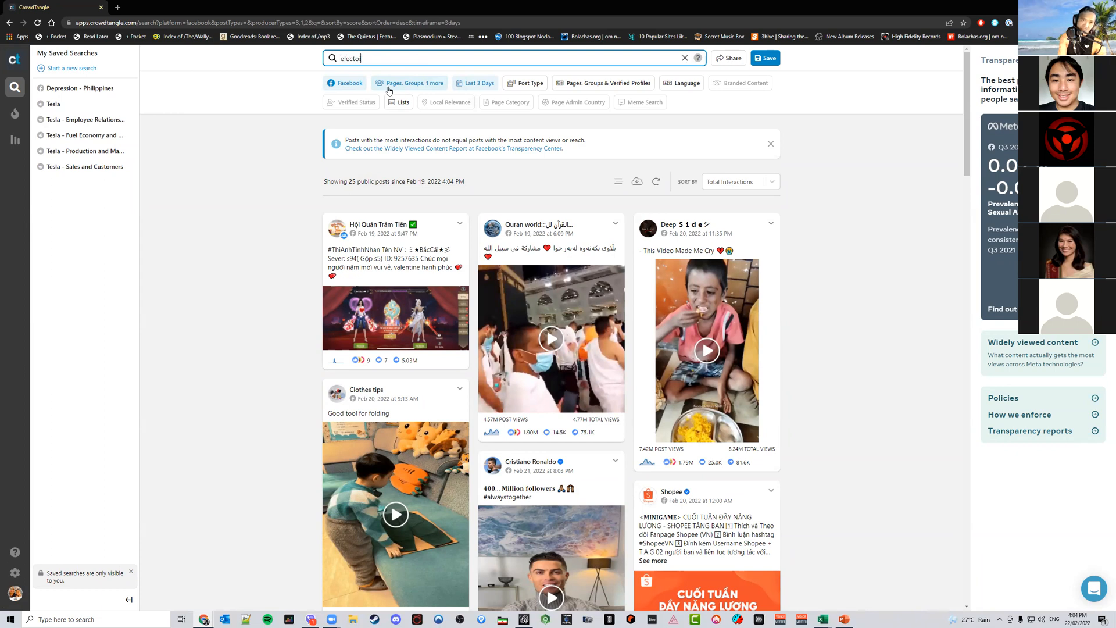
{"action": "type", "text": "tion"}
{"action": "key", "text": "ctrl+a"}
{"action": "key", "text": "BackSpace"}
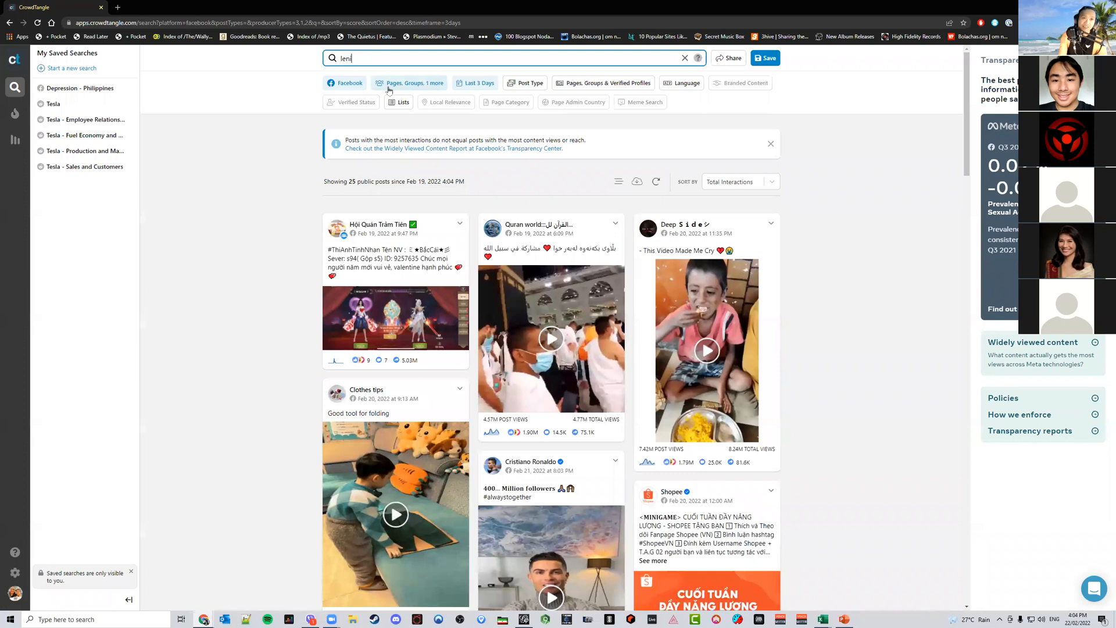
{"action": "key", "text": "Return"}
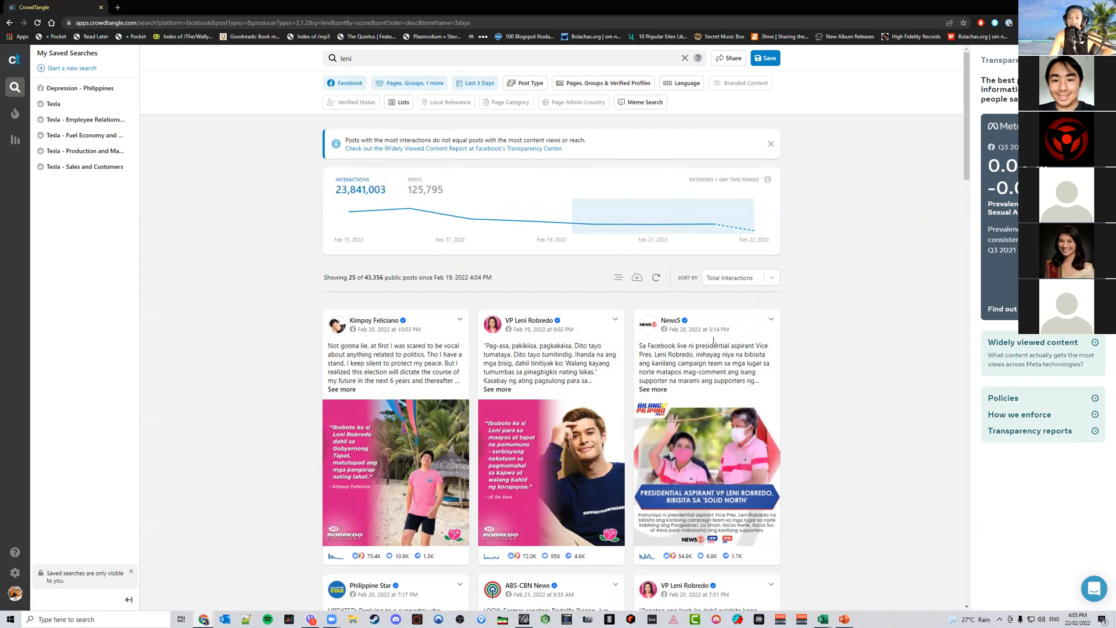
Look through the posts found for "leni" and return to the interactions chart above them
{"action": "scroll", "coordinate": [798, 364], "scroll_direction": "down", "scroll_amount": 5}
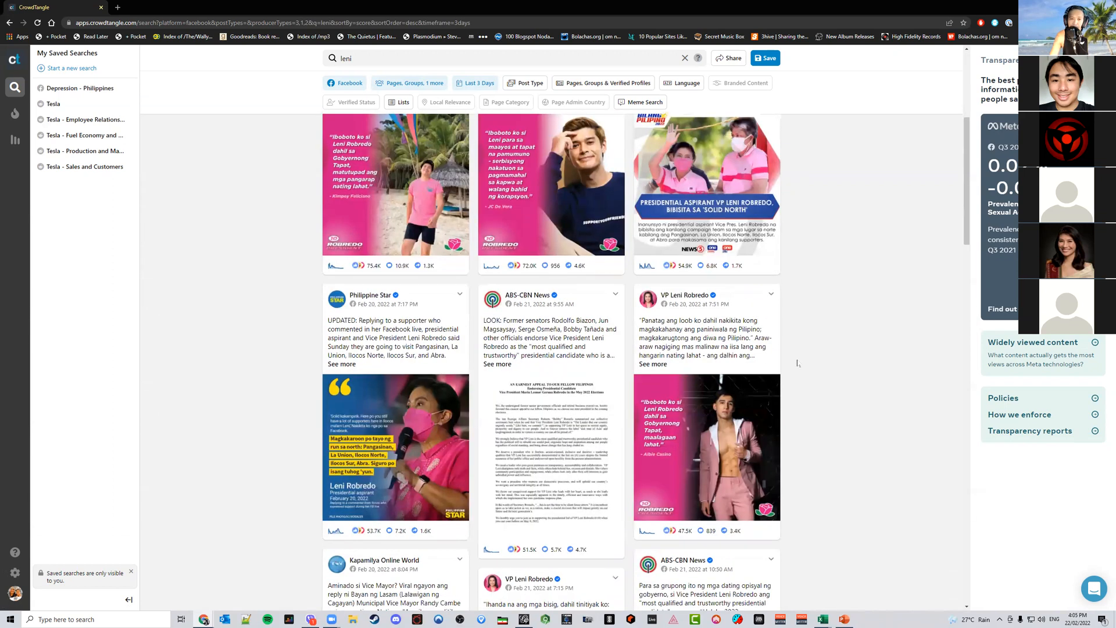
{"action": "scroll", "coordinate": [798, 363], "scroll_direction": "down", "scroll_amount": 5}
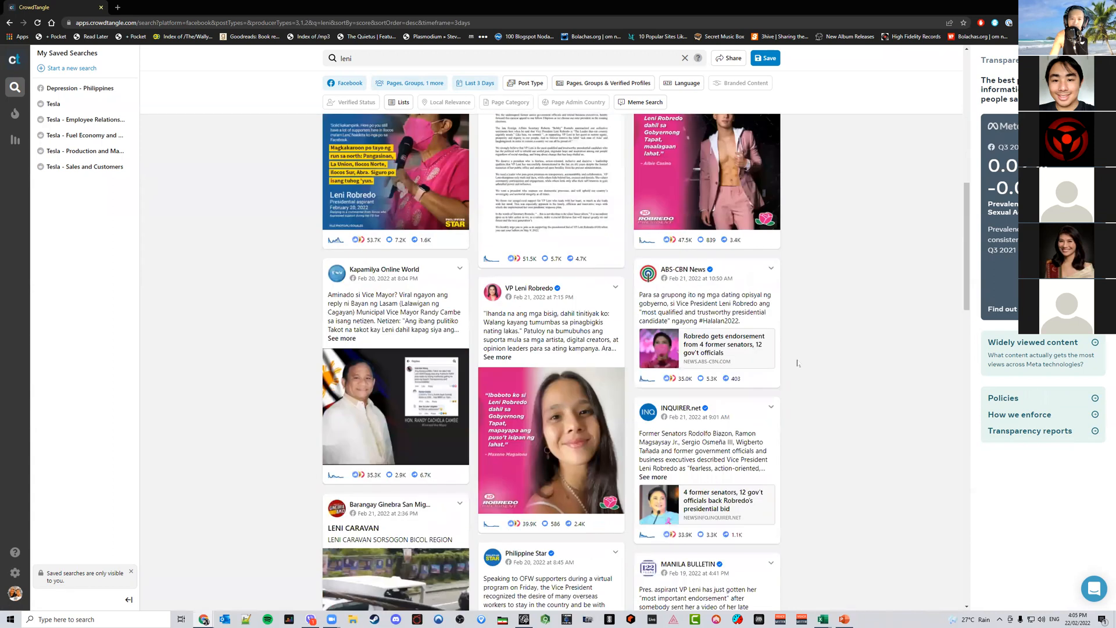
{"action": "scroll", "coordinate": [798, 364], "scroll_direction": "down", "scroll_amount": 7}
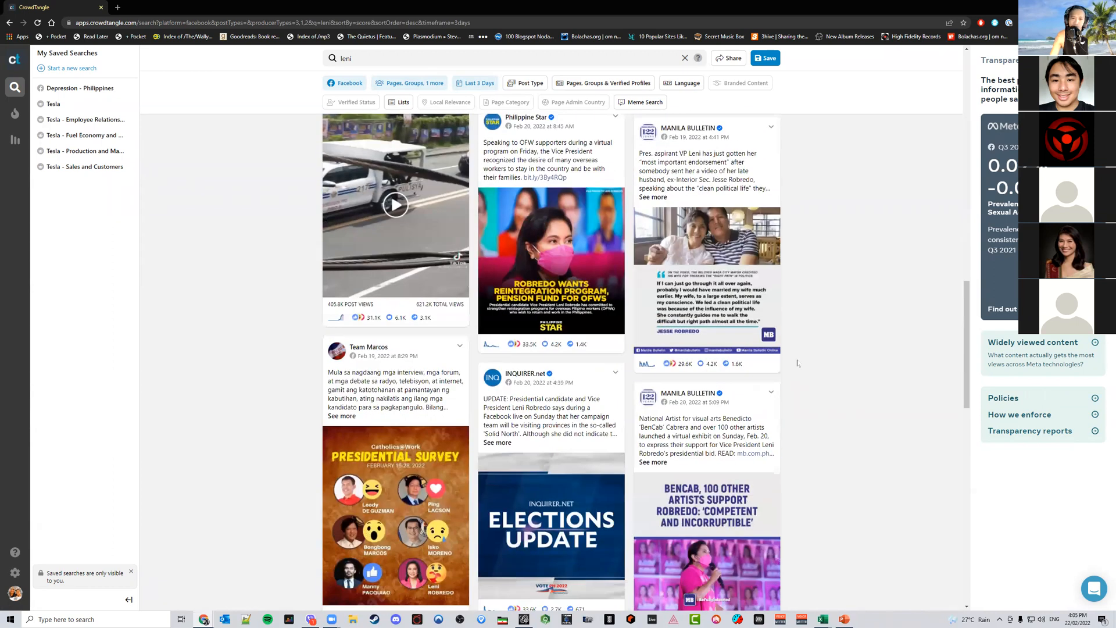
{"action": "scroll", "coordinate": [798, 364], "scroll_direction": "down", "scroll_amount": 7}
{"action": "scroll", "coordinate": [798, 362], "scroll_direction": "down", "scroll_amount": 5}
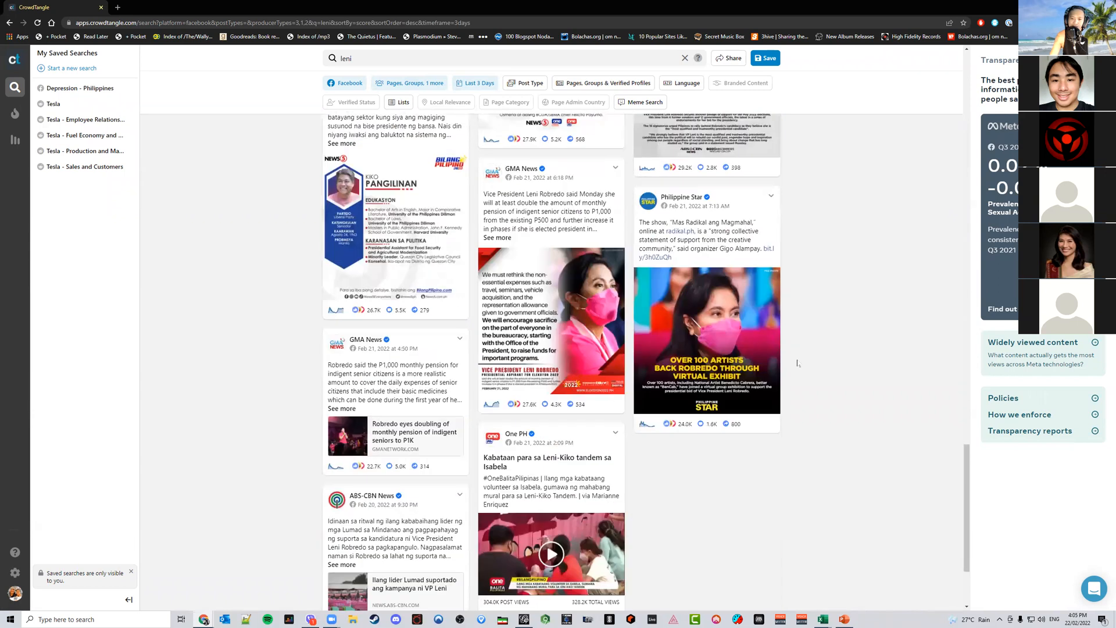
{"action": "scroll", "coordinate": [798, 363], "scroll_direction": "down", "scroll_amount": 3}
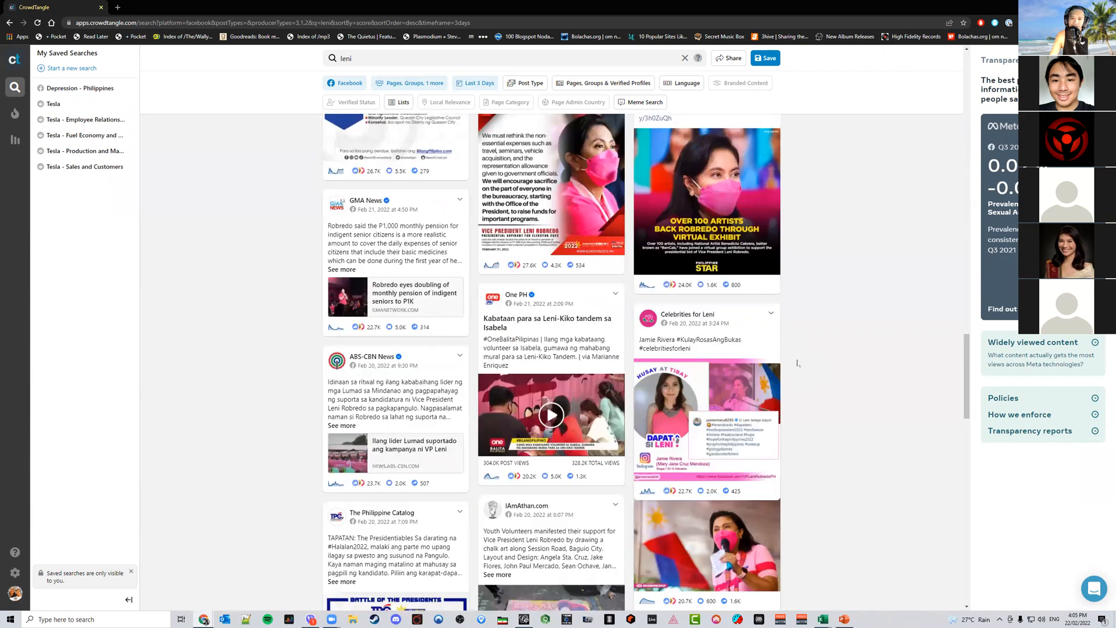
{"action": "scroll", "coordinate": [793, 360], "scroll_direction": "up", "scroll_amount": 15}
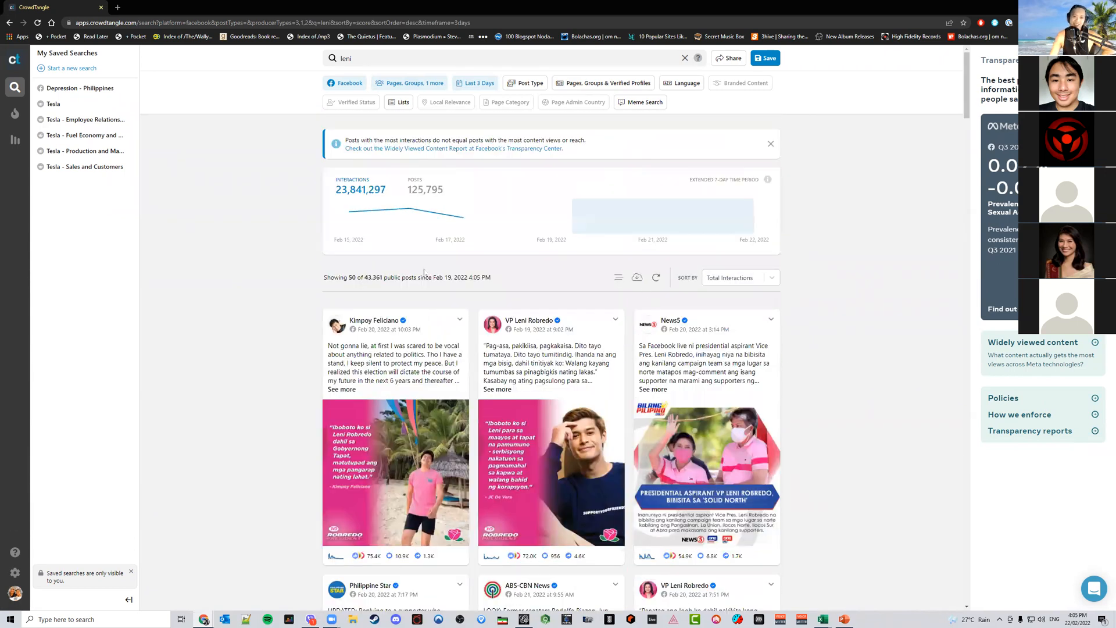
Export the Facebook search results for "leni" as a comma-delimited CSV sent by email
{"action": "left_click", "coordinate": [637, 279]}
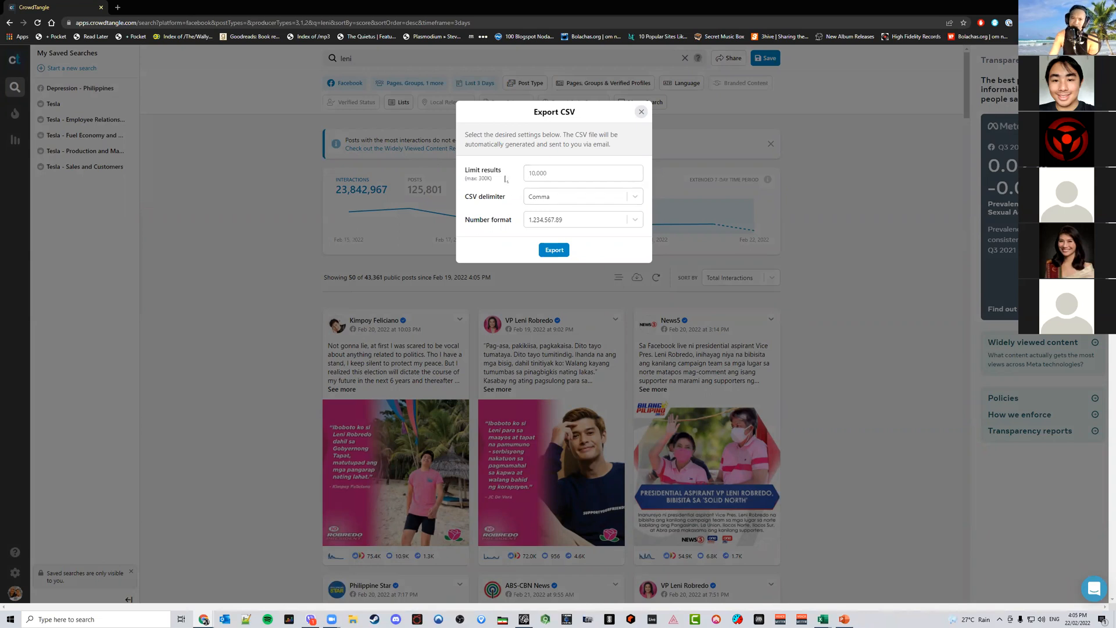
{"action": "left_click", "coordinate": [548, 251]}
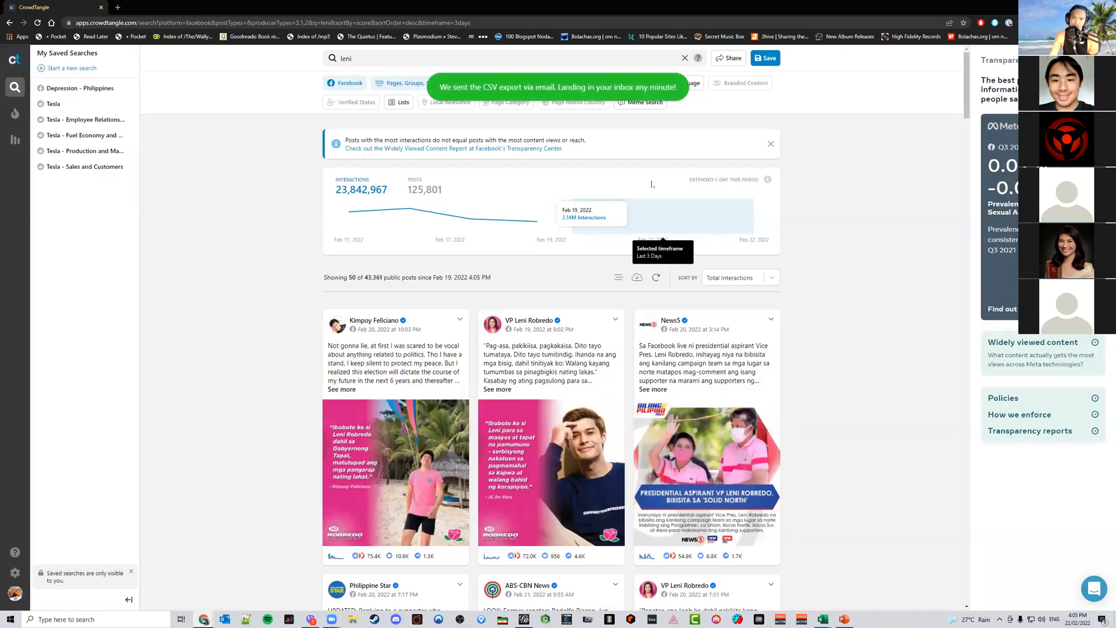
Open gmail.com alongside the search, check the Updates, Promotions and Primary mail for the export, and return to the search results
{"action": "left_click", "coordinate": [118, 7]}
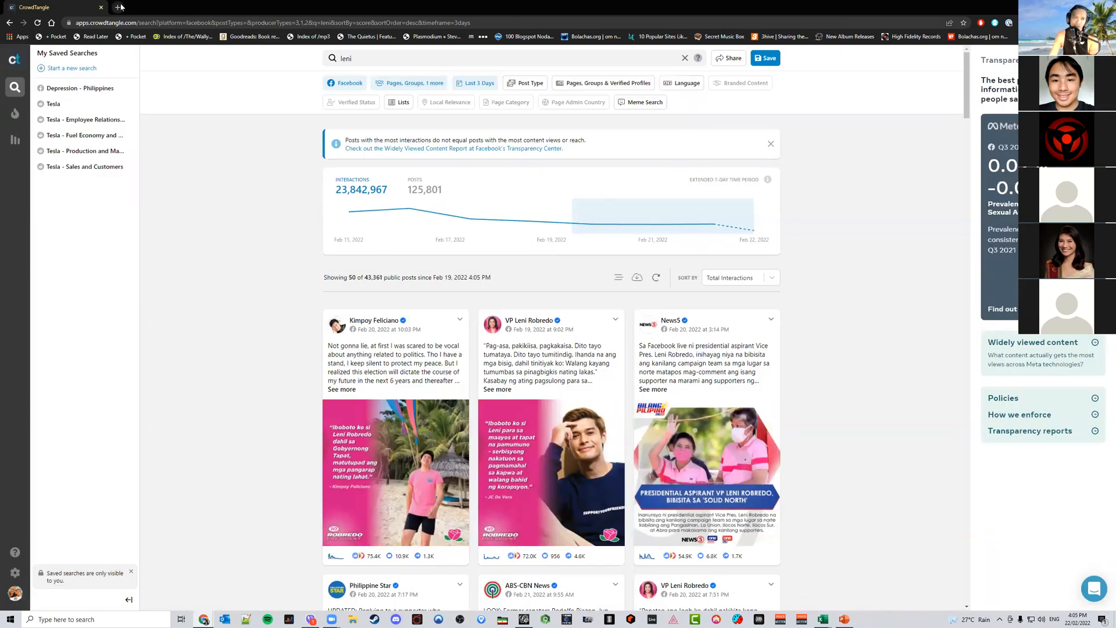
{"action": "type", "text": "gmail.com"}
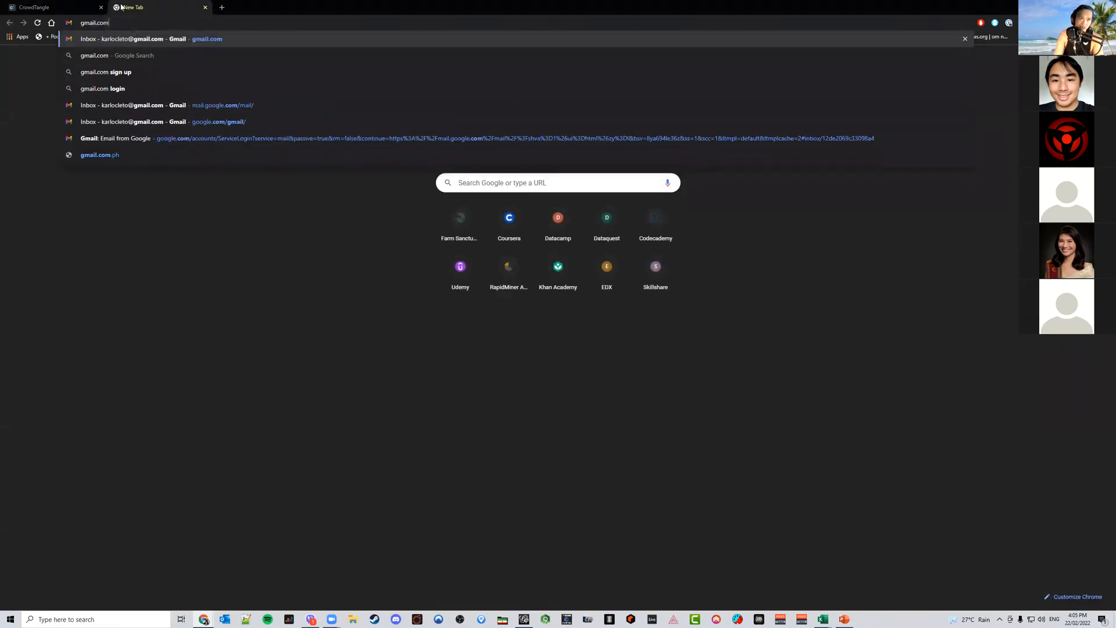
{"action": "key", "text": "Return"}
{"action": "left_click", "coordinate": [86, 7]}
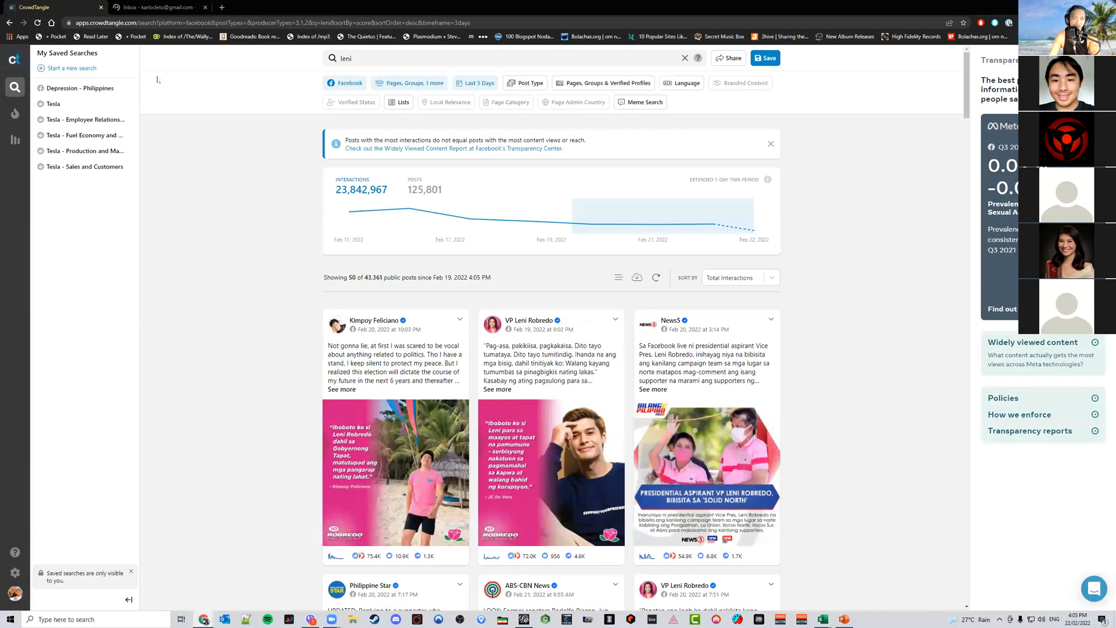
{"action": "left_click", "coordinate": [149, 7]}
{"action": "left_click", "coordinate": [478, 105]}
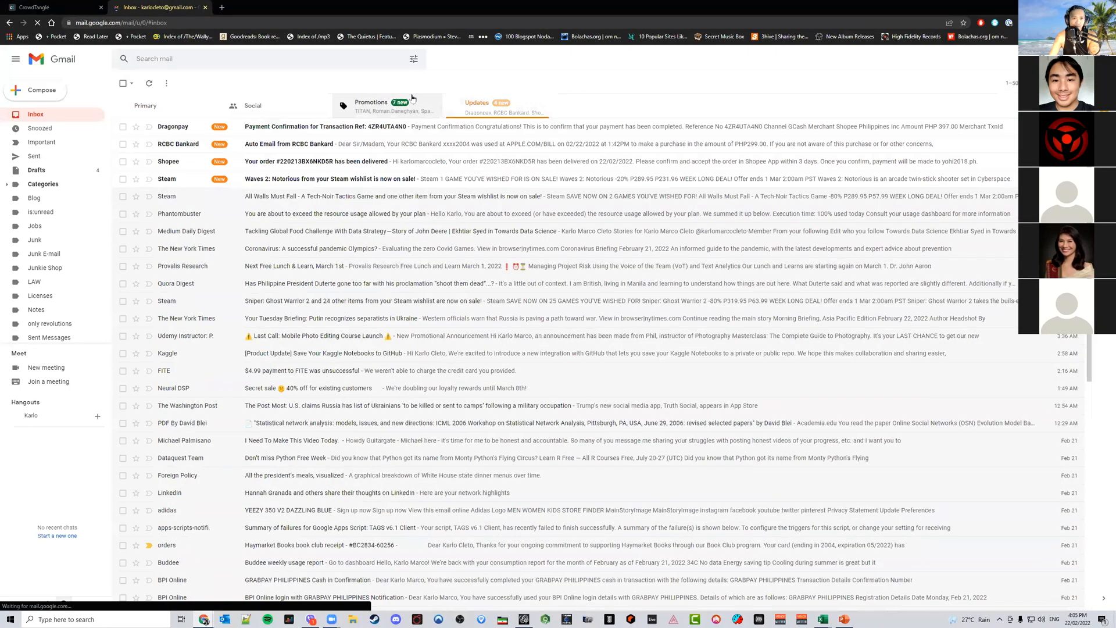
{"action": "left_click", "coordinate": [393, 103]}
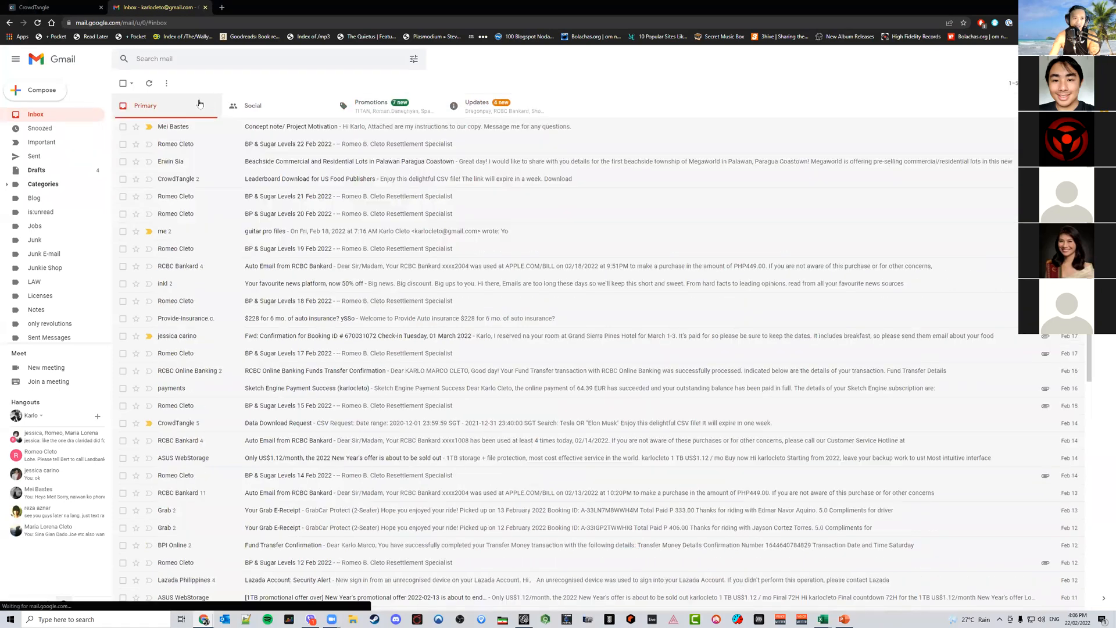
{"action": "left_click", "coordinate": [61, 5]}
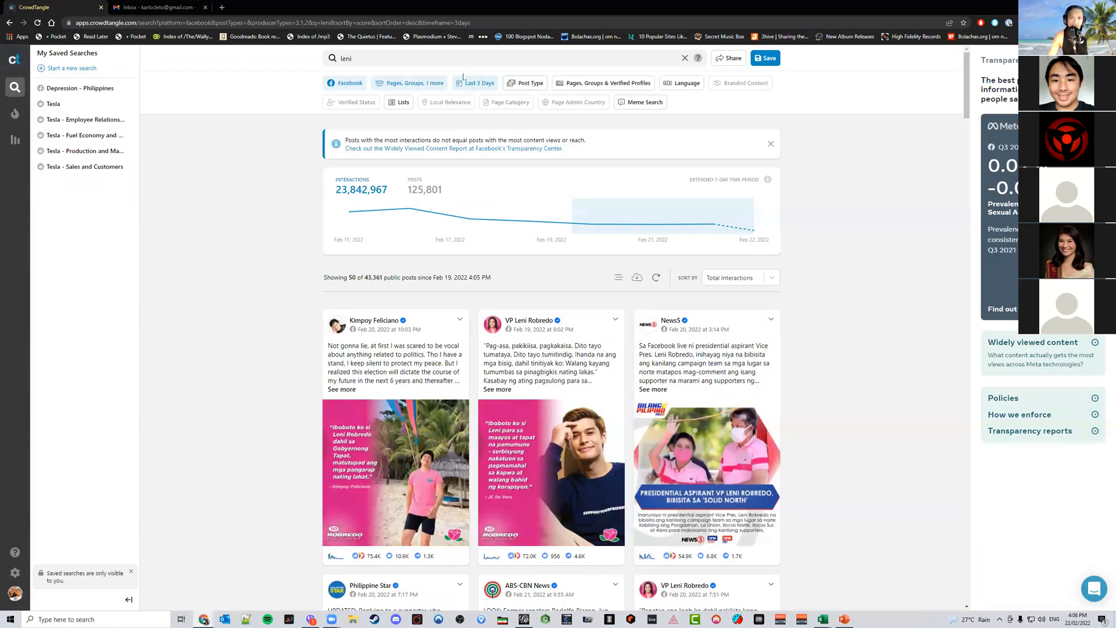
Look at the Post Type, Pages, Groups & Verified Profiles and Lists filter options and glance through the "leni" posts
{"action": "left_click", "coordinate": [527, 83]}
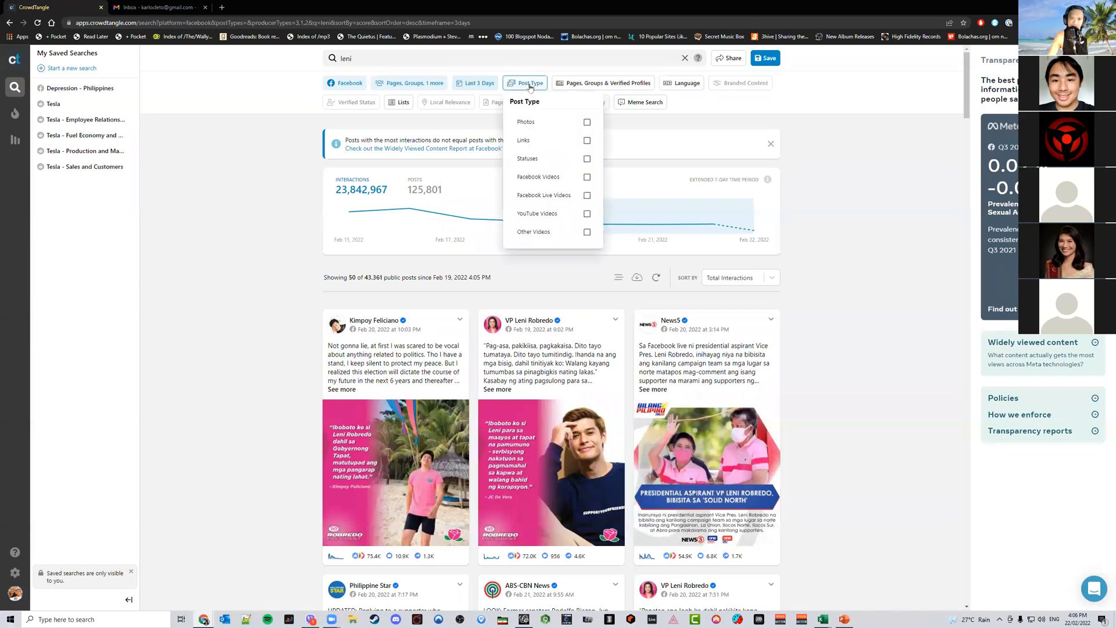
{"action": "left_click", "coordinate": [706, 124]}
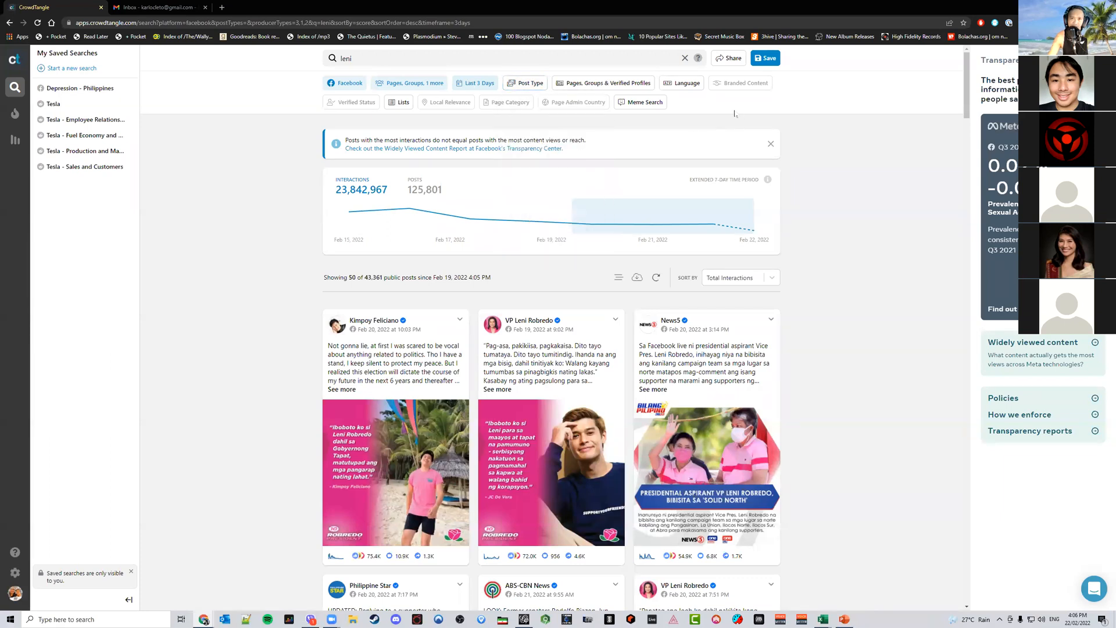
{"action": "left_click", "coordinate": [624, 84]}
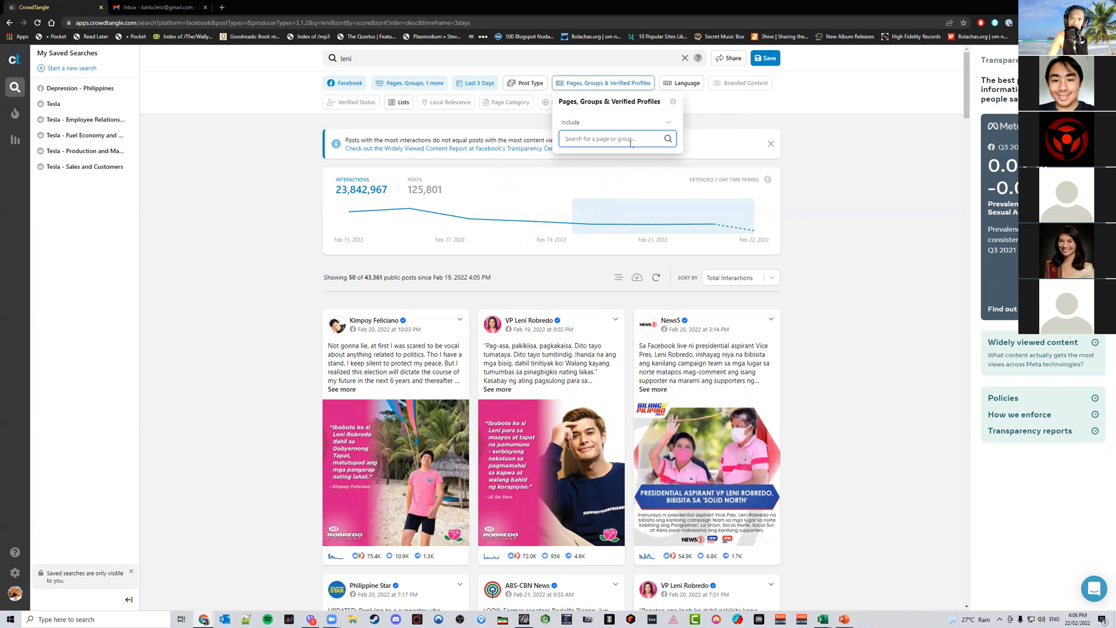
{"action": "left_click", "coordinate": [709, 121]}
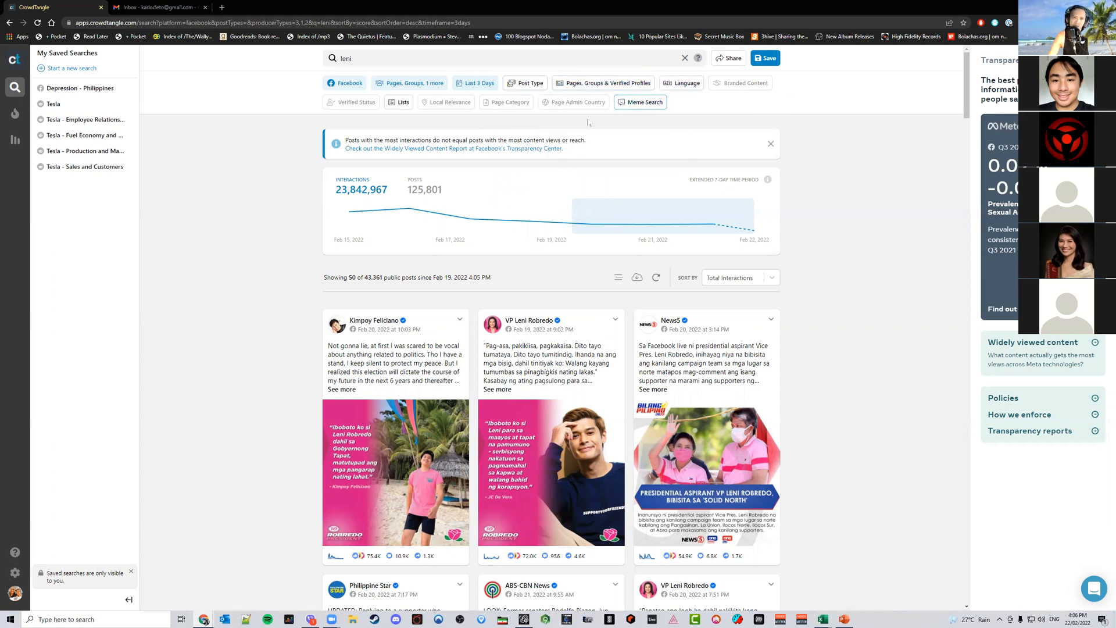
{"action": "left_click", "coordinate": [399, 103]}
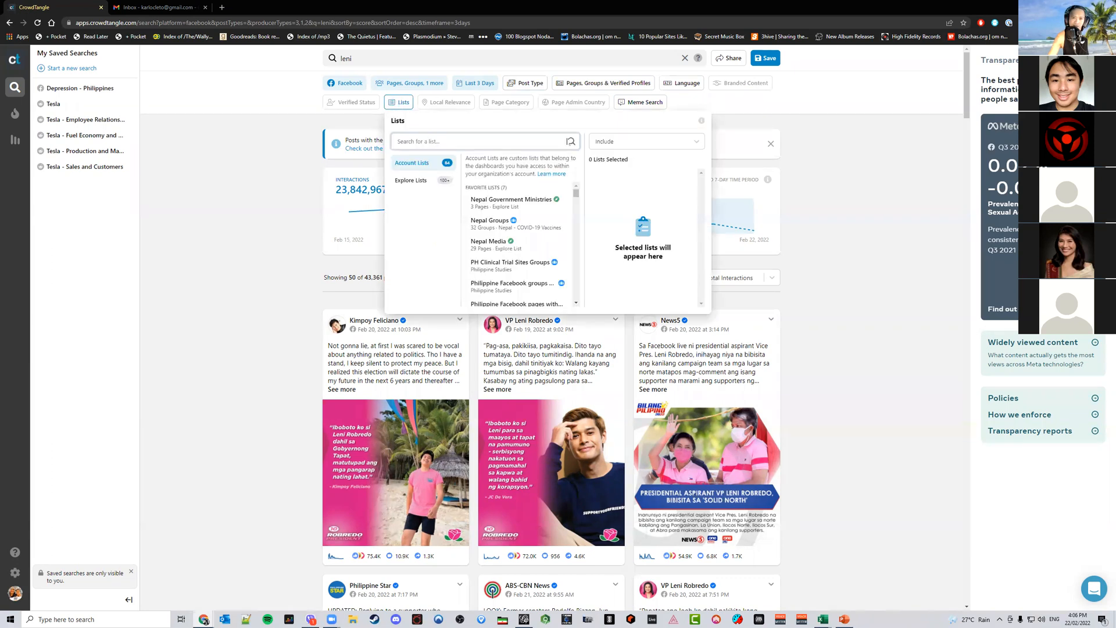
{"action": "left_click", "coordinate": [849, 112]}
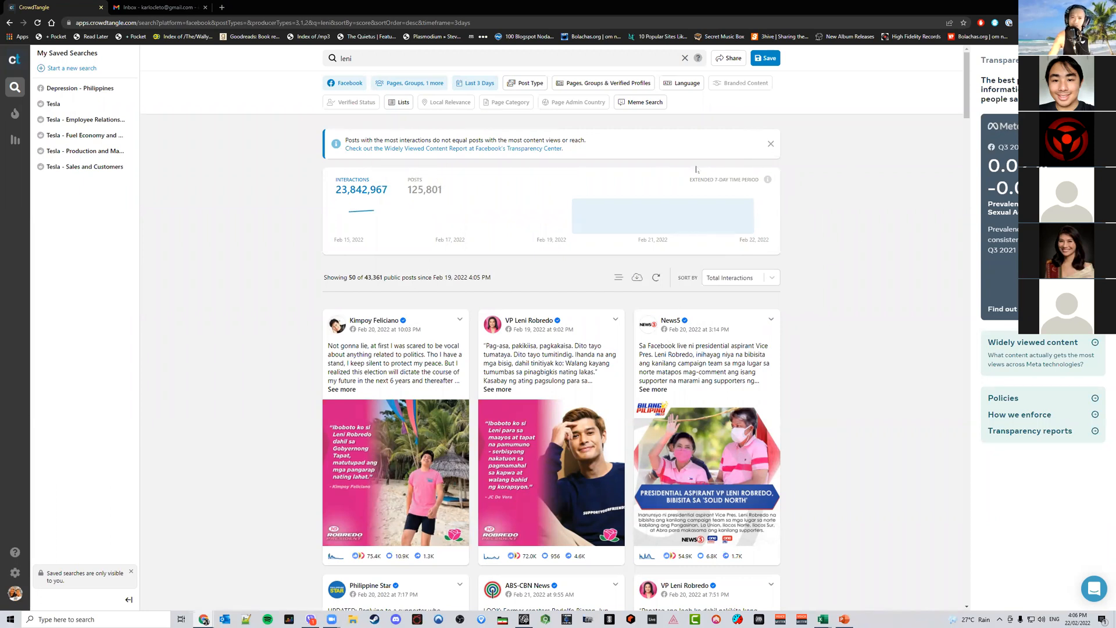
{"action": "scroll", "coordinate": [496, 417], "scroll_direction": "down", "scroll_amount": 7}
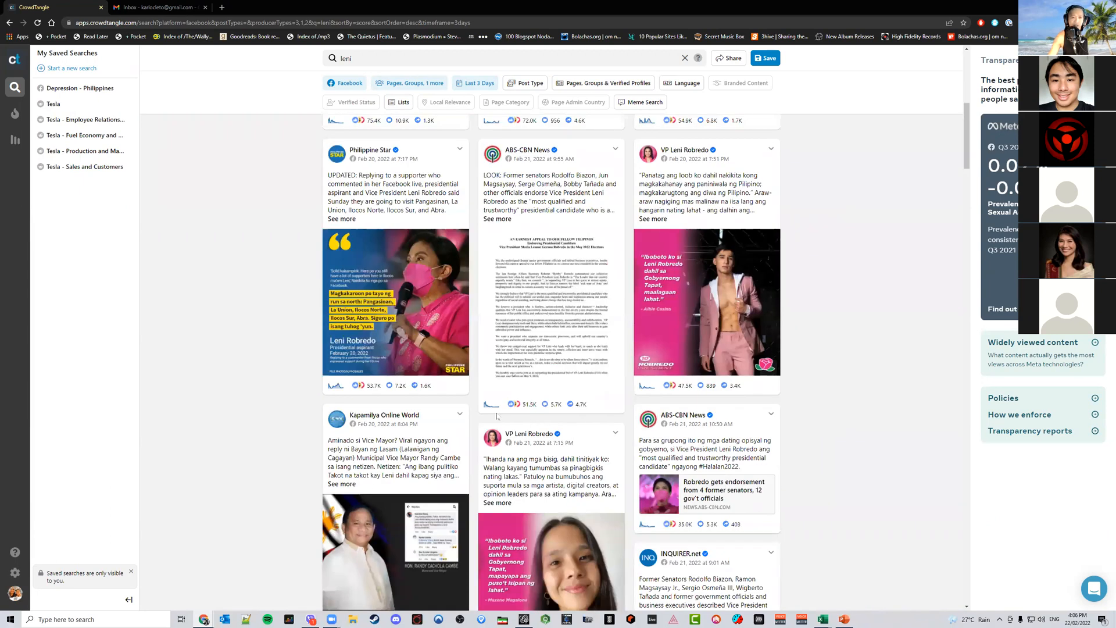
{"action": "scroll", "coordinate": [497, 416], "scroll_direction": "up", "scroll_amount": 7}
Check the Gmail inbox categories again for the CrowdTangle export email and return to the post search
{"action": "left_click", "coordinate": [178, 7]}
{"action": "left_click", "coordinate": [477, 110]}
{"action": "left_click", "coordinate": [372, 110]}
{"action": "left_click", "coordinate": [268, 110]}
{"action": "left_click", "coordinate": [470, 111]}
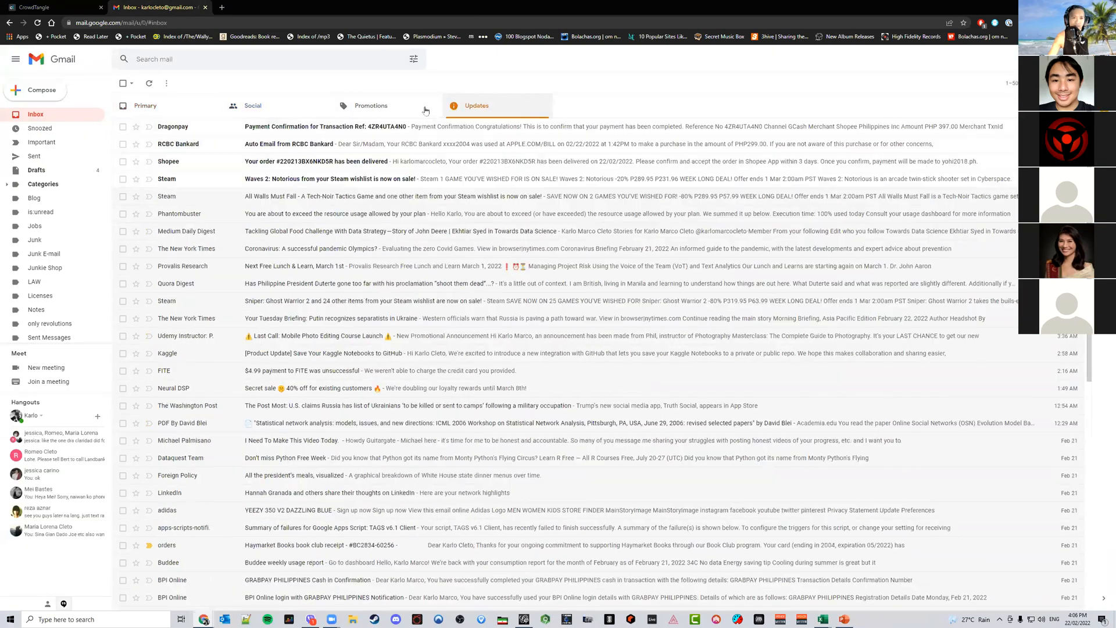
{"action": "left_click", "coordinate": [172, 108]}
{"action": "left_click", "coordinate": [57, 4]}
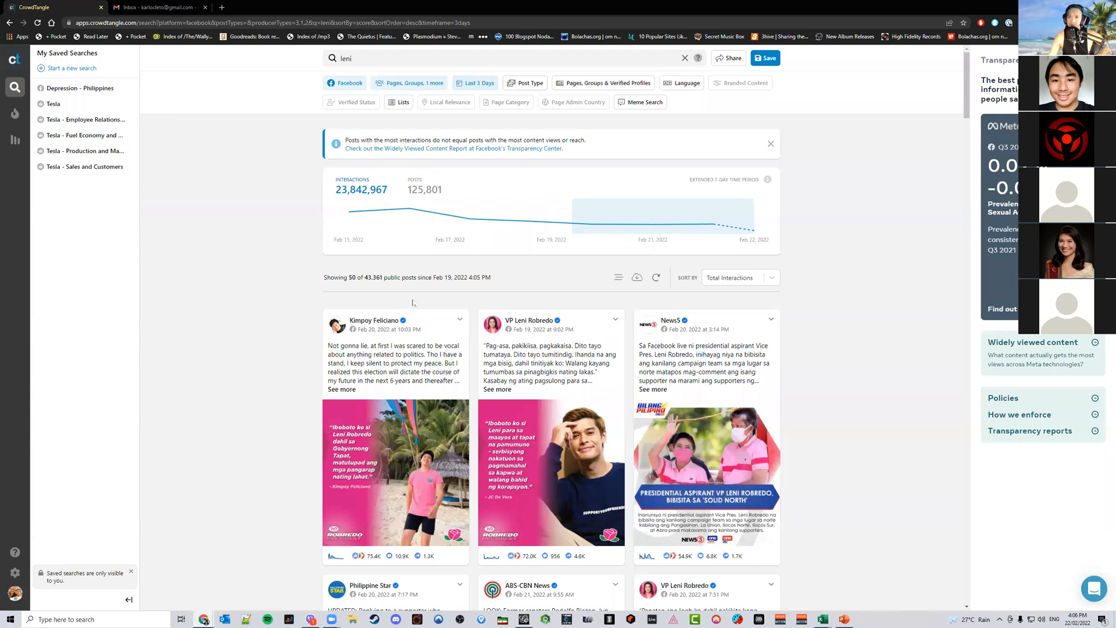
Switch the "leni" search platform to Reddit
{"action": "left_click", "coordinate": [348, 83]}
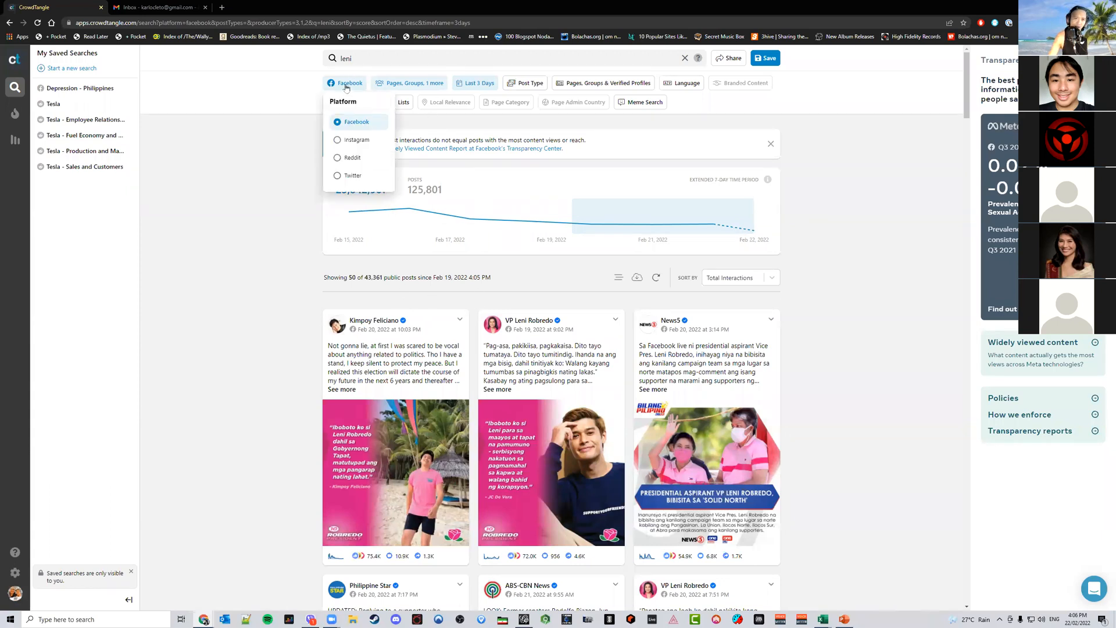
{"action": "left_click", "coordinate": [353, 158]}
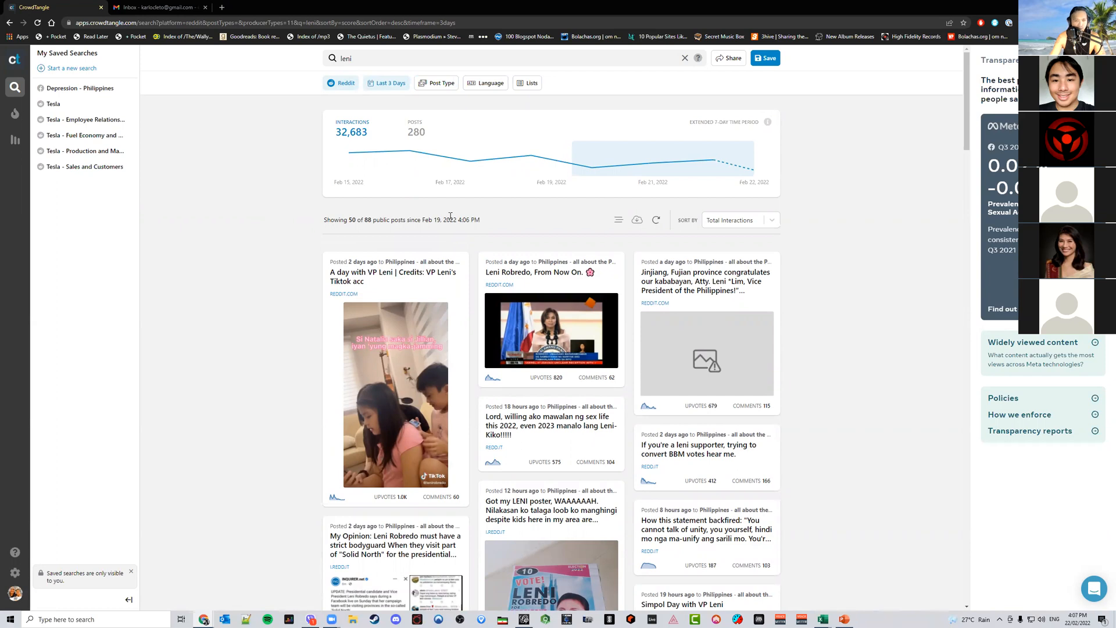
Download the CSV file from CrowdTangle's Data Download Request email in Gmail and open it in Excel
{"action": "left_click", "coordinate": [156, 7]}
{"action": "left_click", "coordinate": [512, 110]}
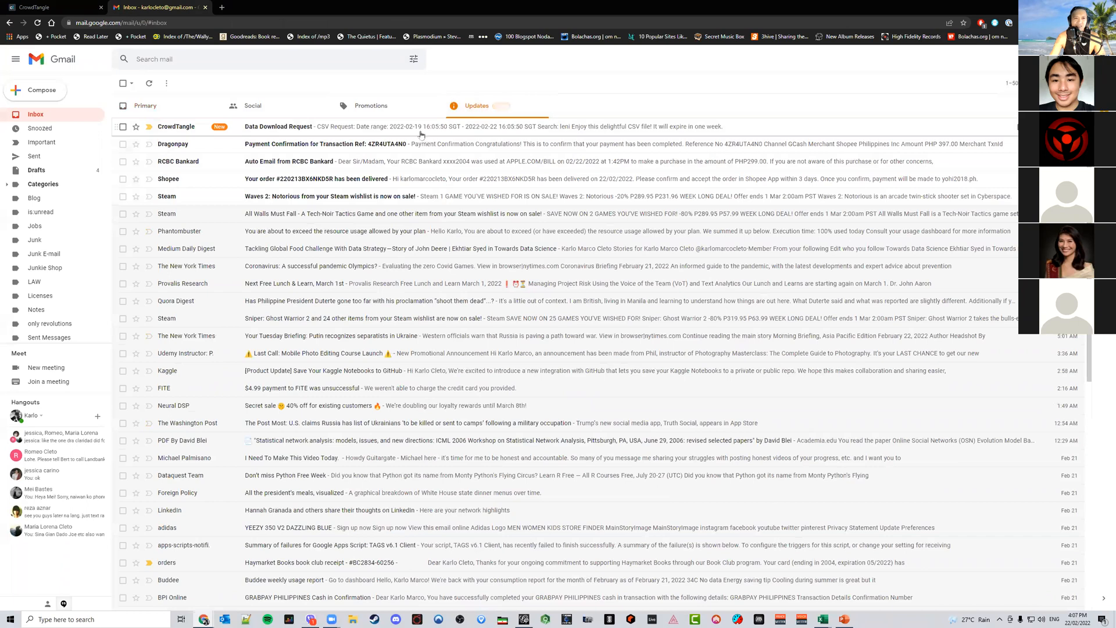
{"action": "left_click", "coordinate": [394, 128]}
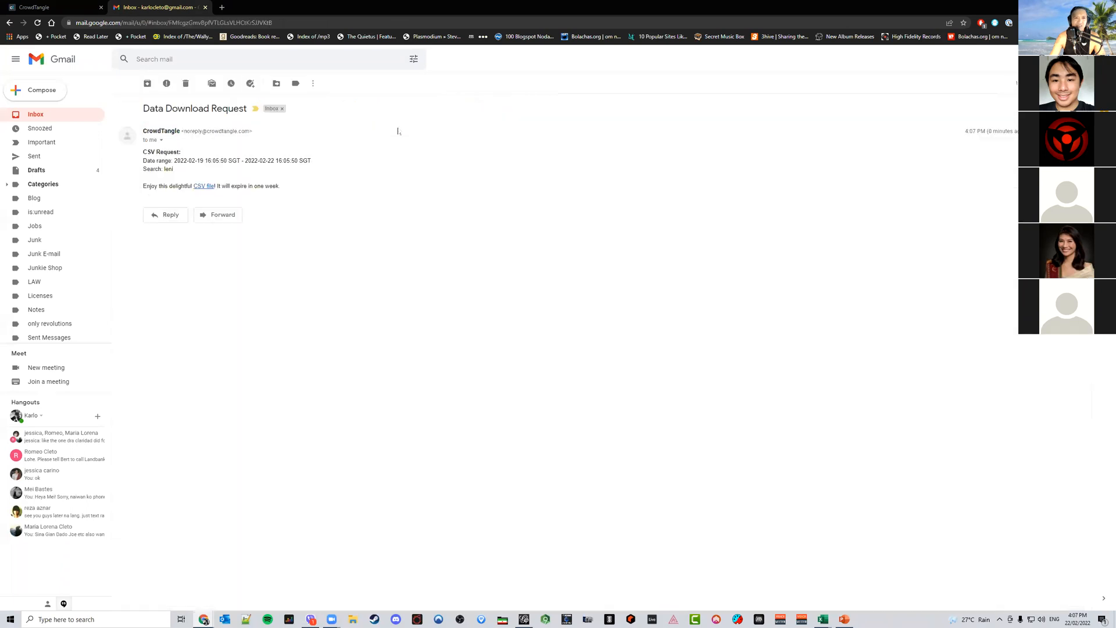
{"action": "left_click", "coordinate": [199, 186]}
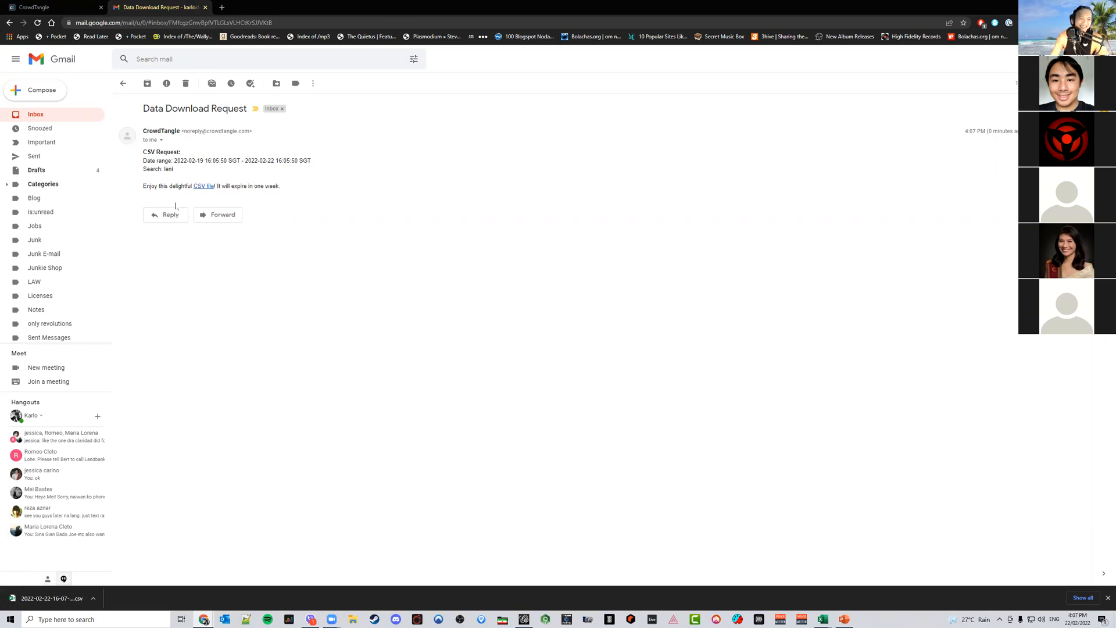
{"action": "left_click", "coordinate": [55, 598]}
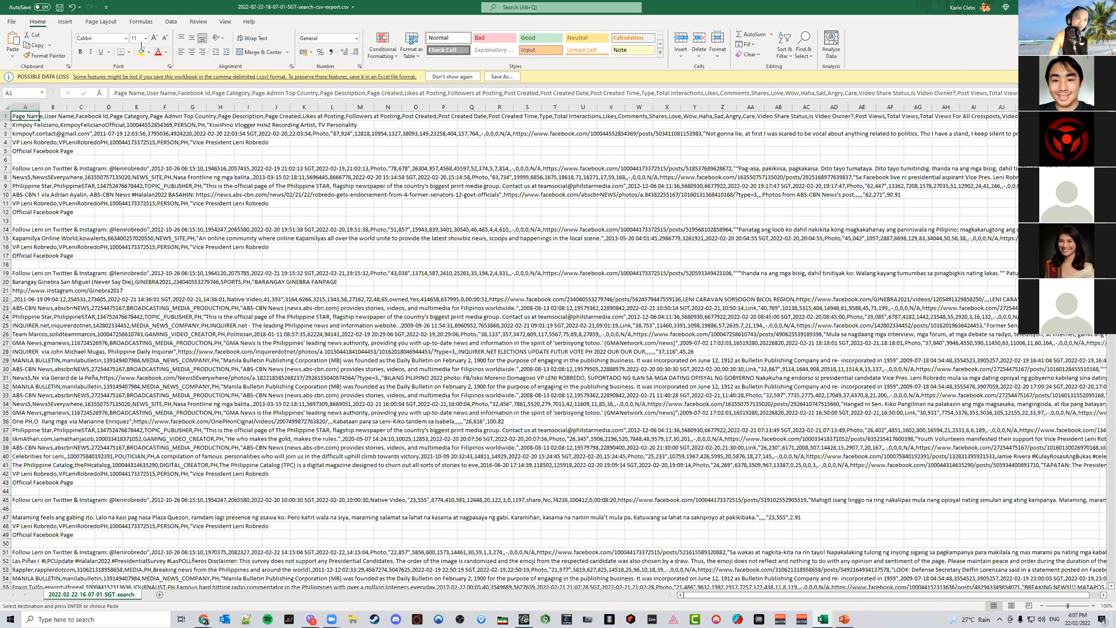
{"action": "left_click", "coordinate": [169, 22]}
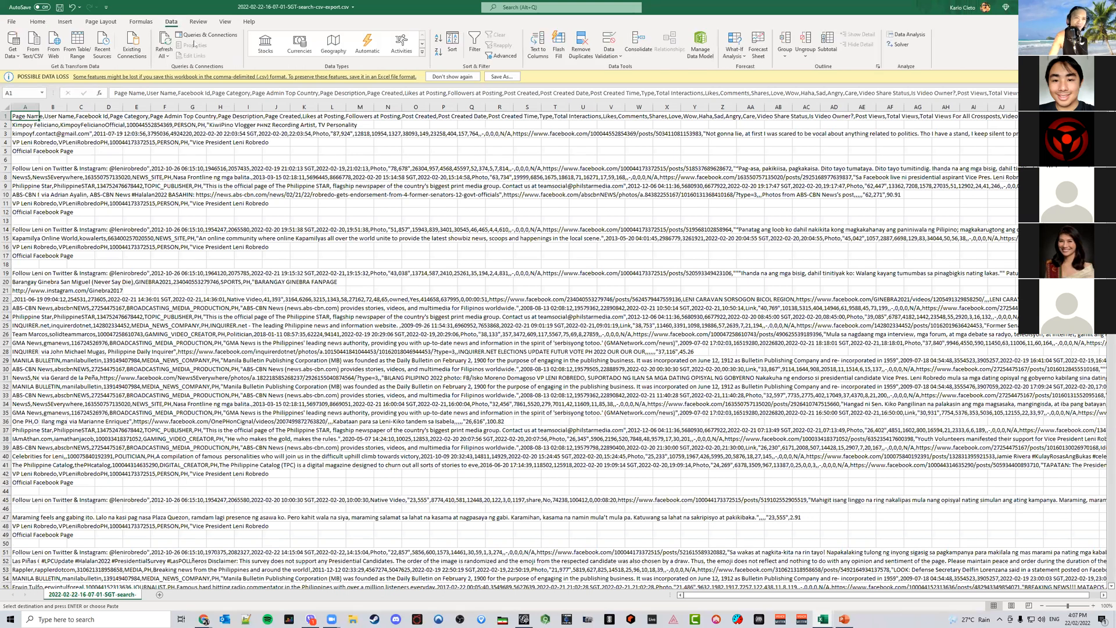
{"action": "left_click", "coordinate": [35, 44]}
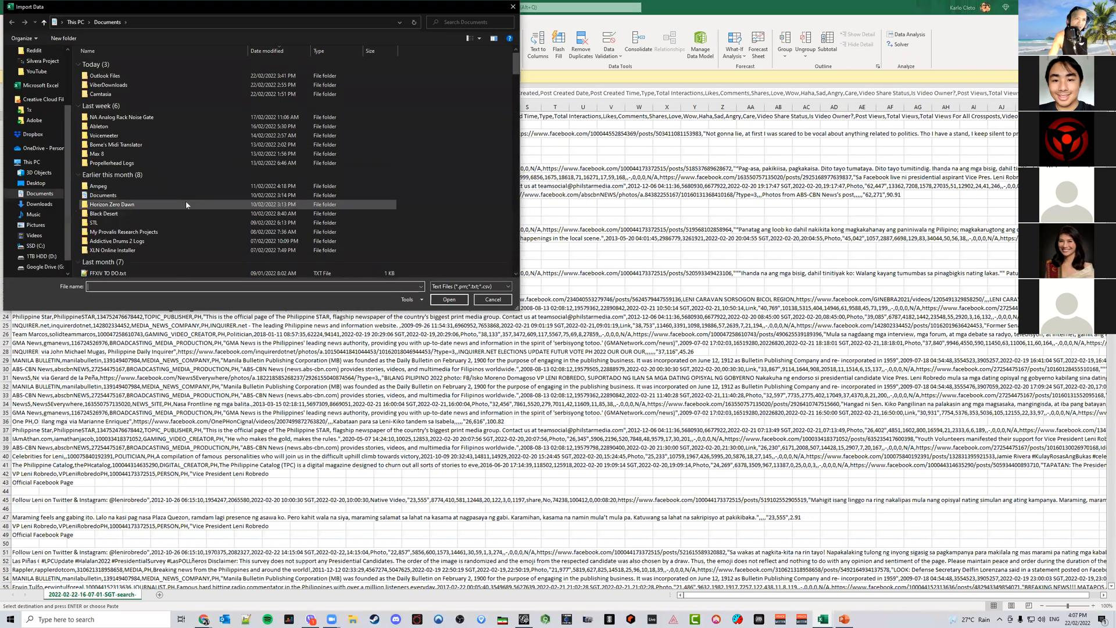
{"action": "left_click", "coordinate": [44, 205]}
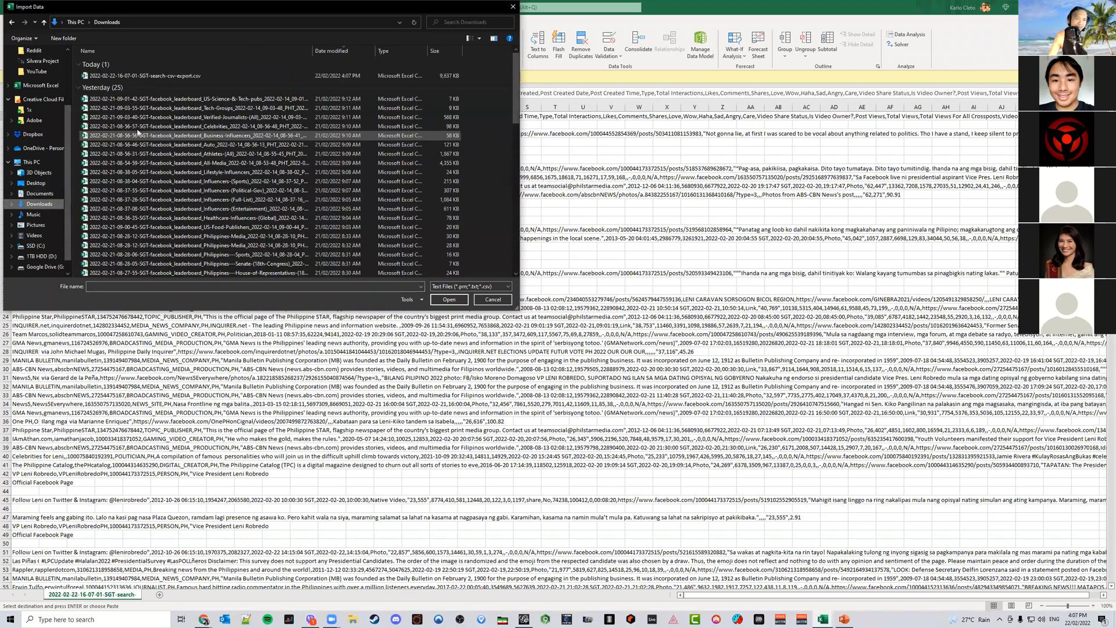
{"action": "left_click", "coordinate": [125, 75]}
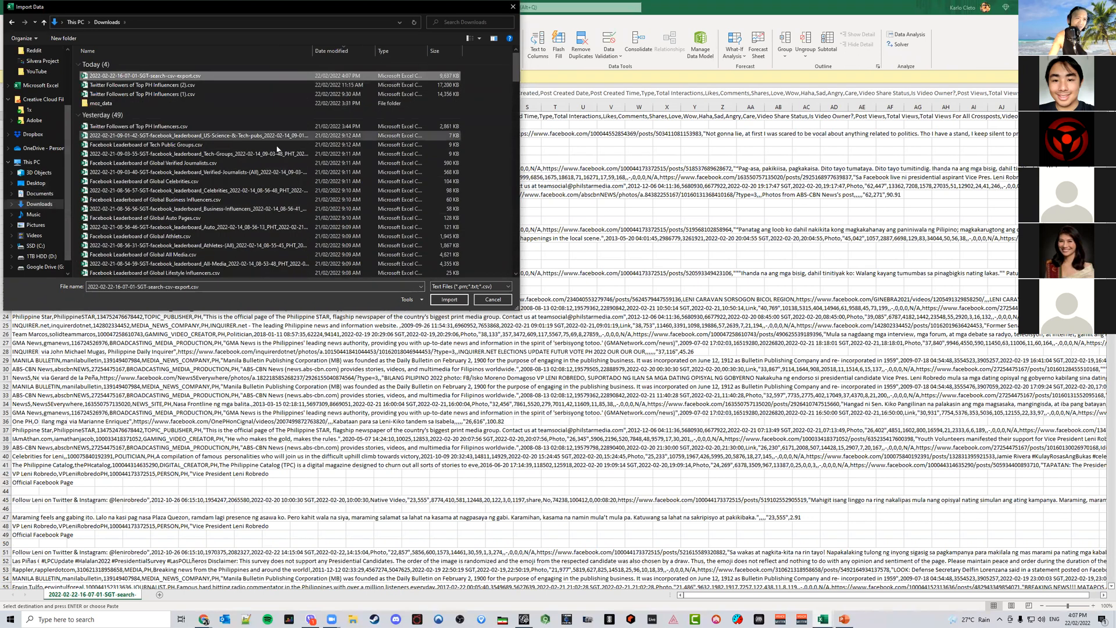
{"action": "left_click", "coordinate": [449, 299]}
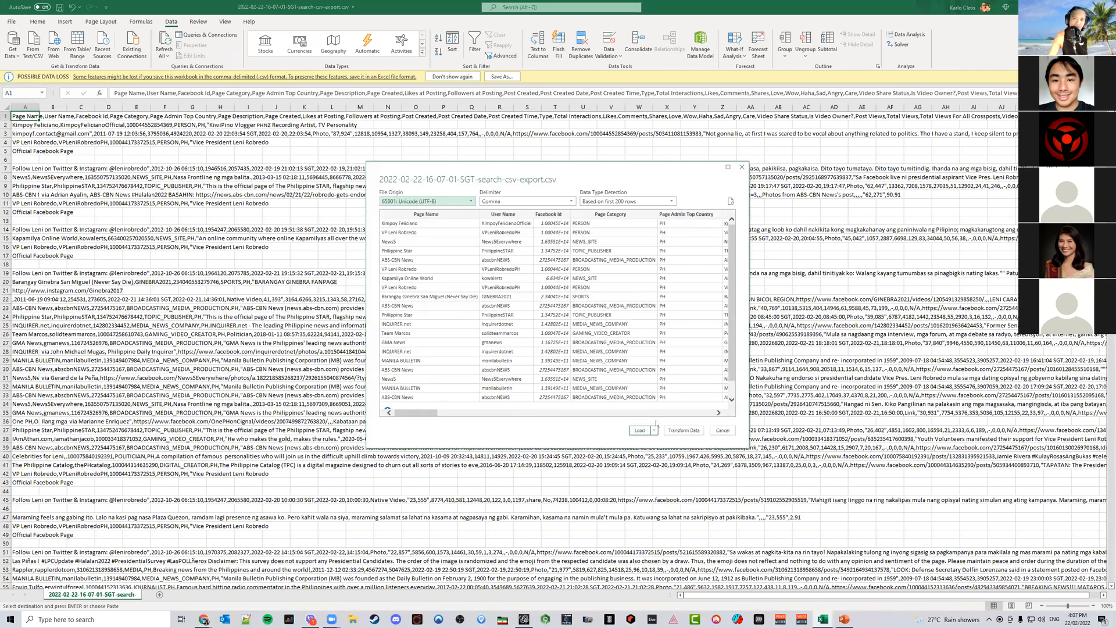
{"action": "left_click", "coordinate": [635, 433]}
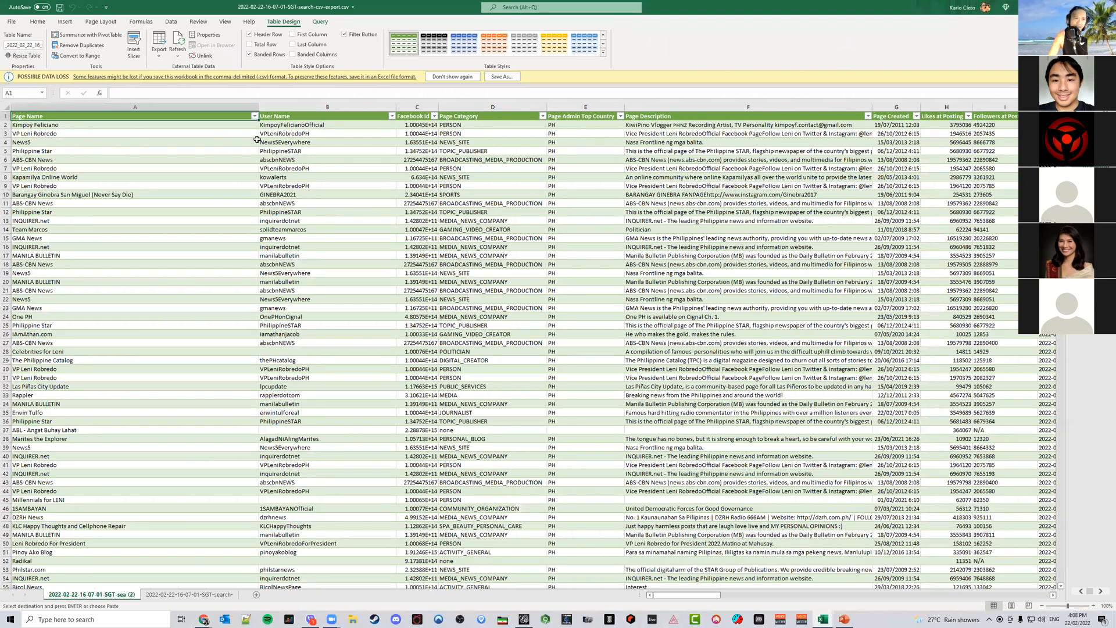
Examine the imported table's columns, including the page details, interaction counts, post URLs and messages
{"action": "left_click_drag", "start_coordinate": [712, 599], "coordinate": [965, 592]}
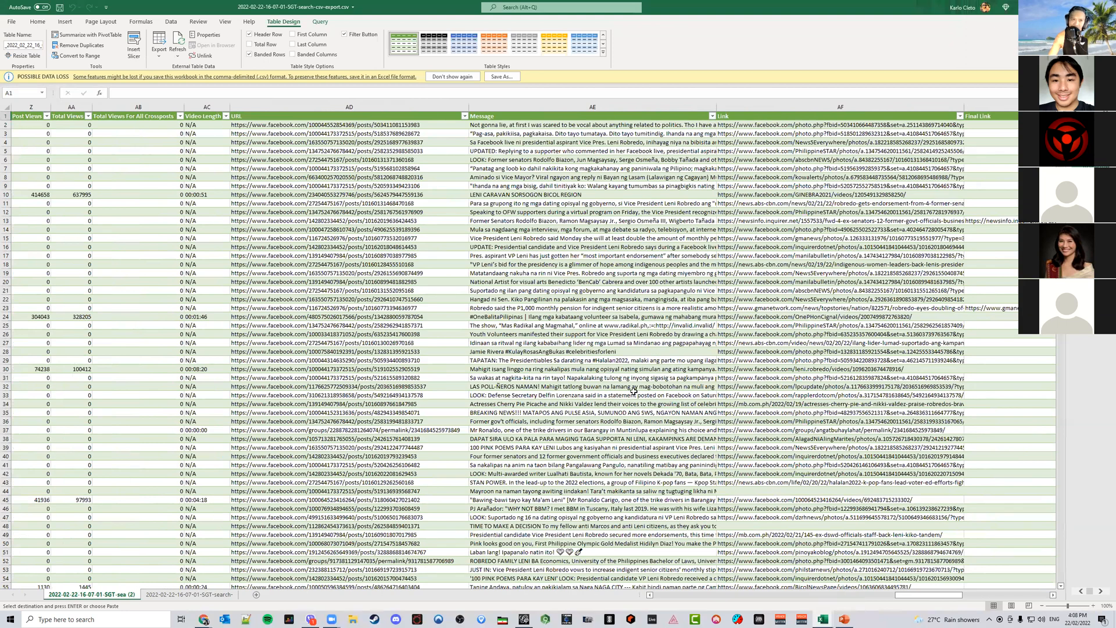
{"action": "left_click_drag", "start_coordinate": [916, 595], "coordinate": [706, 596]}
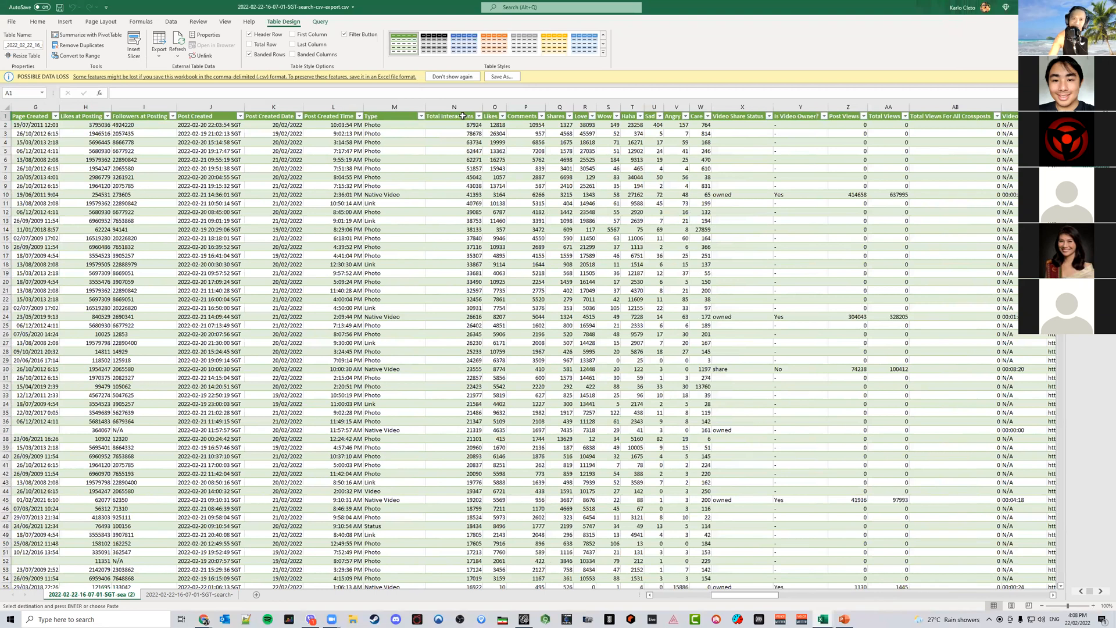
{"action": "left_click_drag", "start_coordinate": [431, 123], "coordinate": [492, 140]}
{"action": "left_click", "coordinate": [491, 199]}
{"action": "left_click_drag", "start_coordinate": [738, 595], "coordinate": [356, 562]}
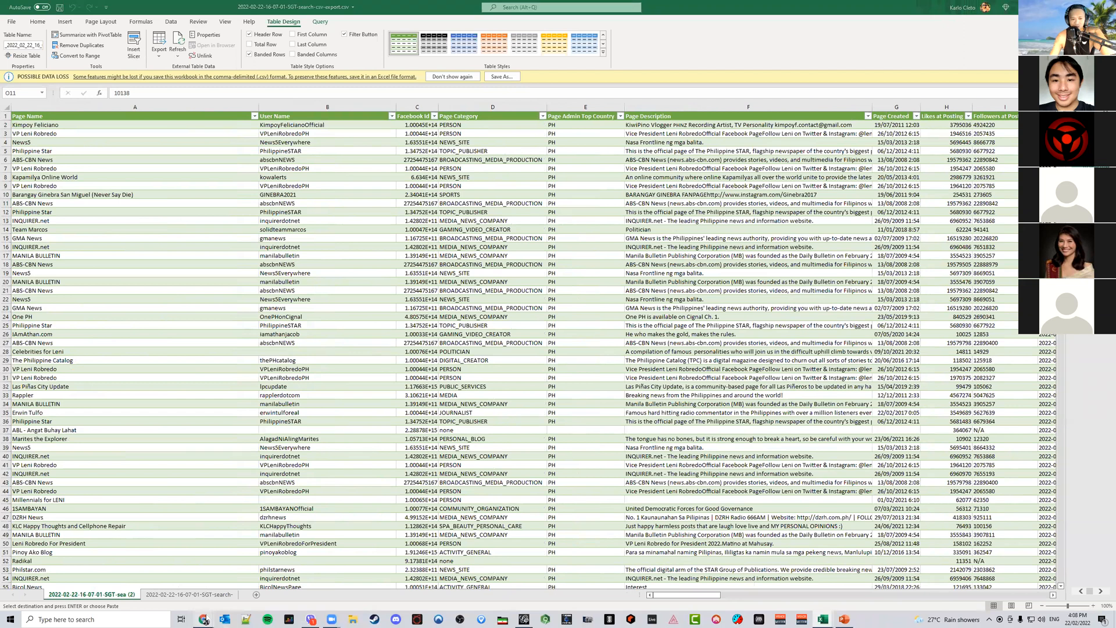
{"action": "left_click", "coordinate": [189, 596]}
Switch back to CrowdTangle in Chrome and look through the Reddit posts found for "leni"
{"action": "mouse_move", "coordinate": [204, 620]}
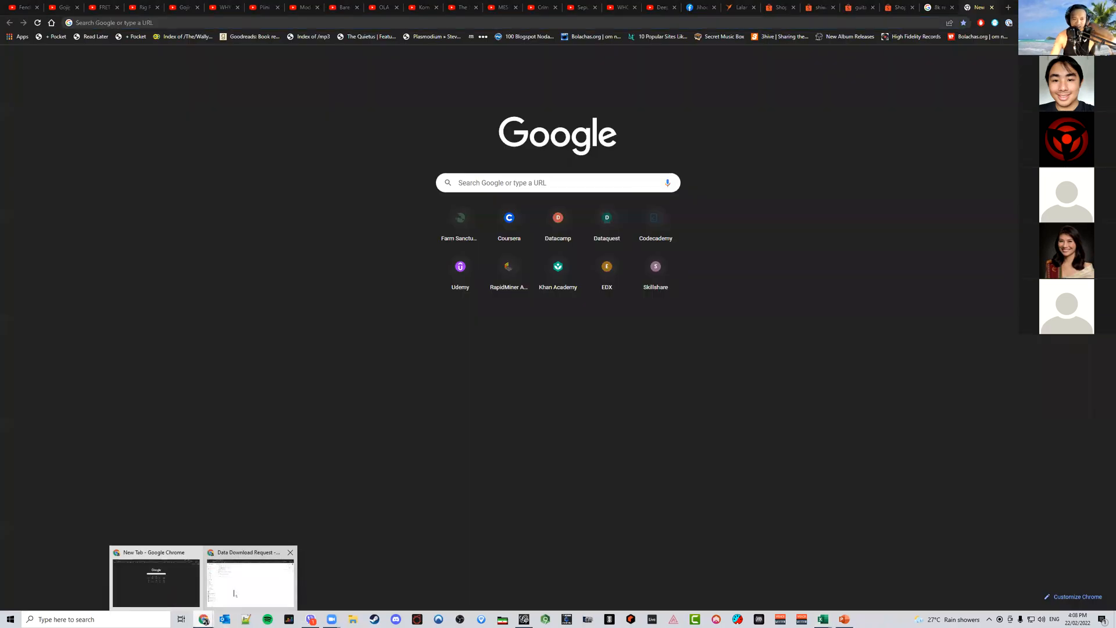
{"action": "left_click", "coordinate": [251, 578]}
{"action": "left_click", "coordinate": [49, 7]}
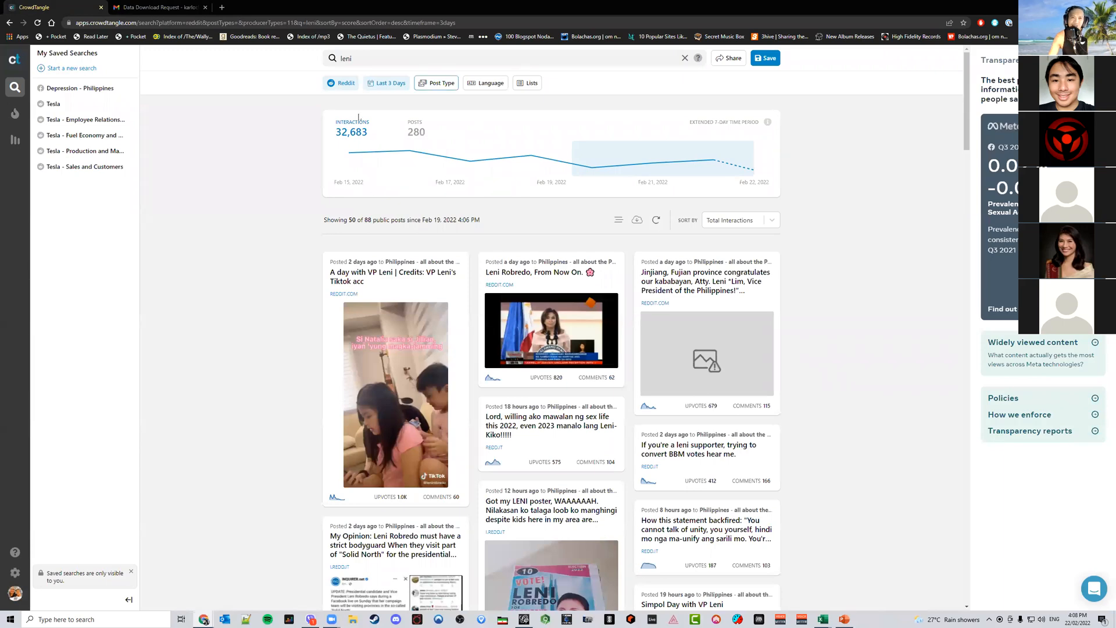
{"action": "scroll", "coordinate": [311, 474], "scroll_direction": "down", "scroll_amount": 10}
{"action": "scroll", "coordinate": [311, 474], "scroll_direction": "down", "scroll_amount": 10}
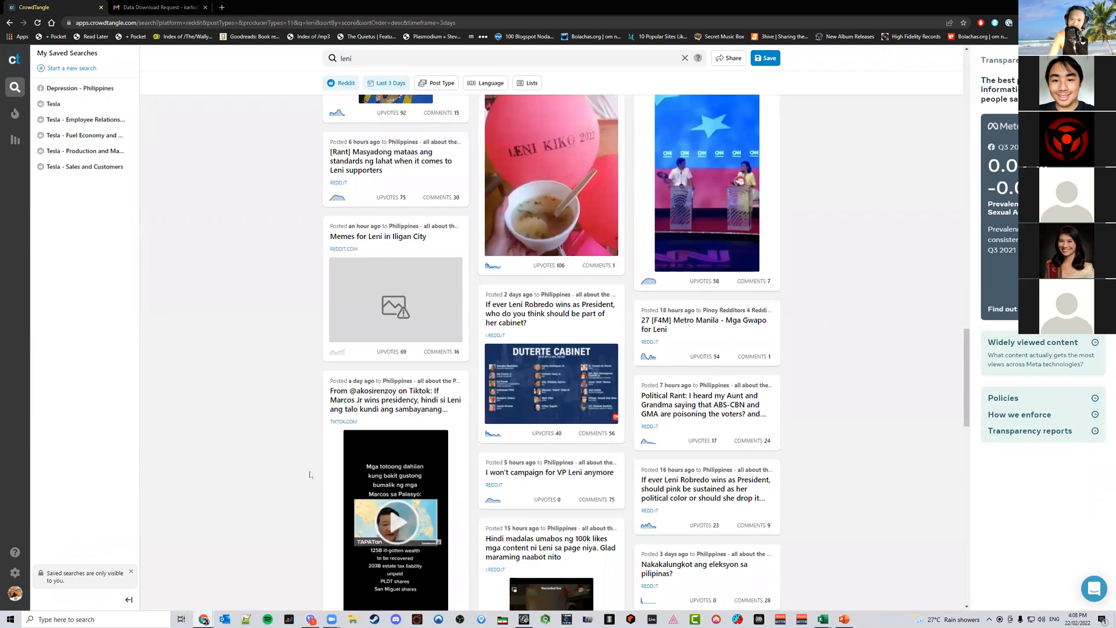
Switch the "leni" post search from Reddit to Twitter and read the explanation of the 7-day results limit
{"action": "scroll", "coordinate": [311, 474], "scroll_direction": "up", "scroll_amount": 20}
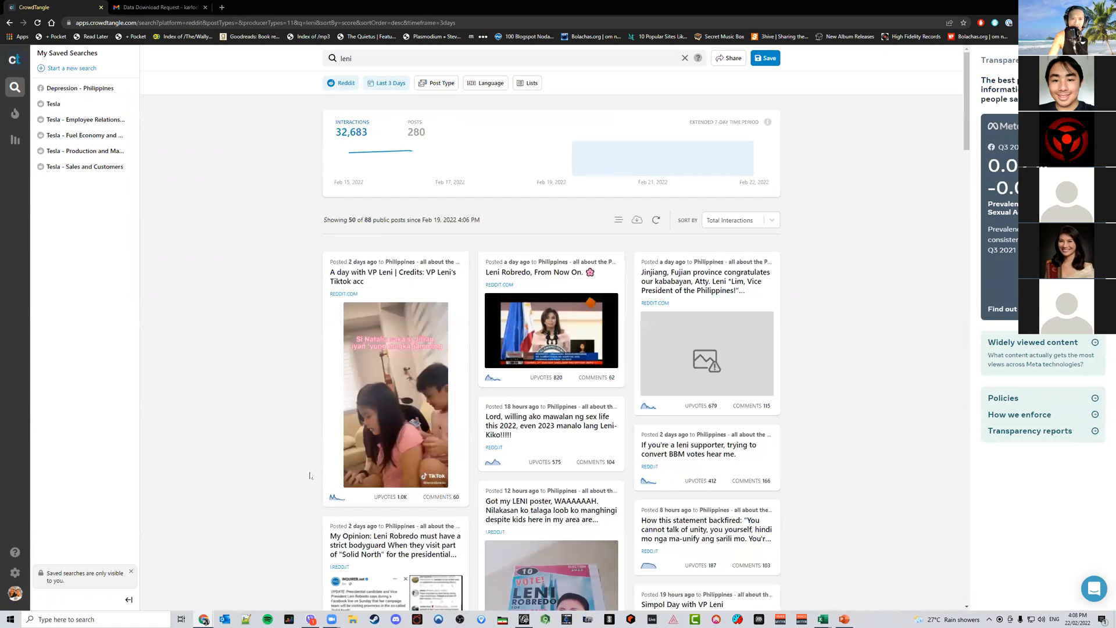
{"action": "left_click", "coordinate": [339, 83]}
{"action": "left_click", "coordinate": [352, 175]}
{"action": "left_click", "coordinate": [240, 208]}
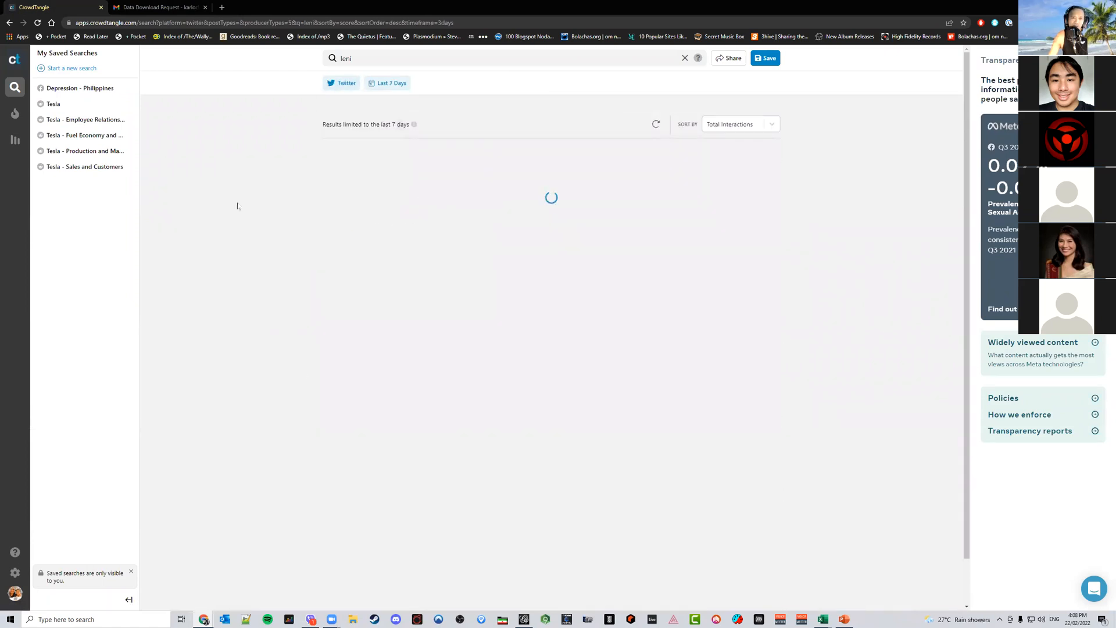
{"action": "mouse_move", "coordinate": [415, 127]}
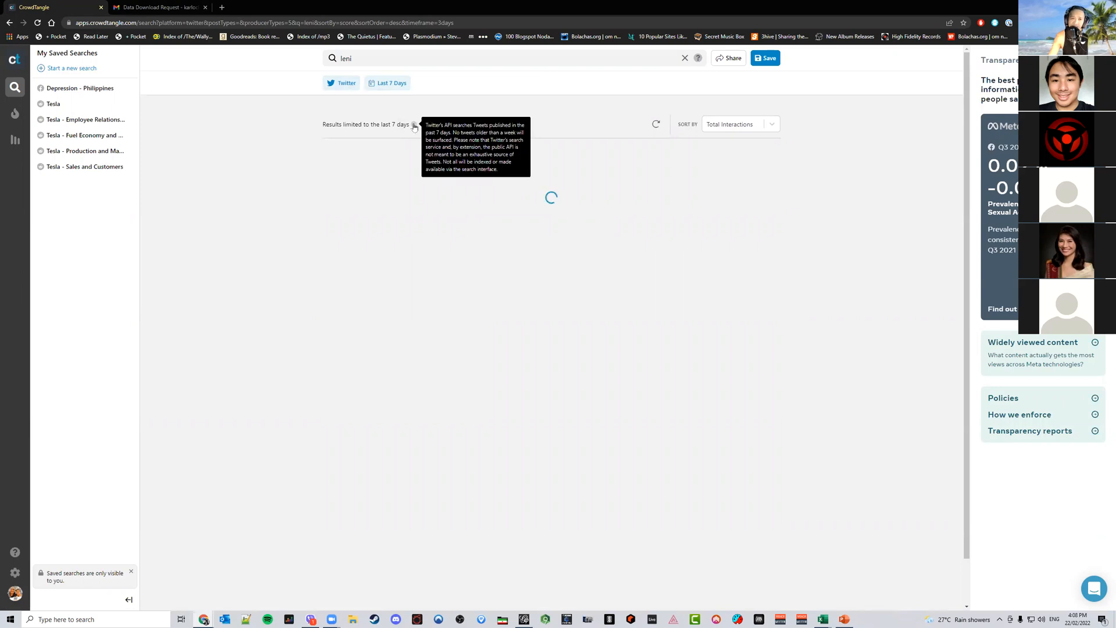
Switch the "leni" search to Instagram and look through the posts from the last 7 days
{"action": "left_click", "coordinate": [349, 82]}
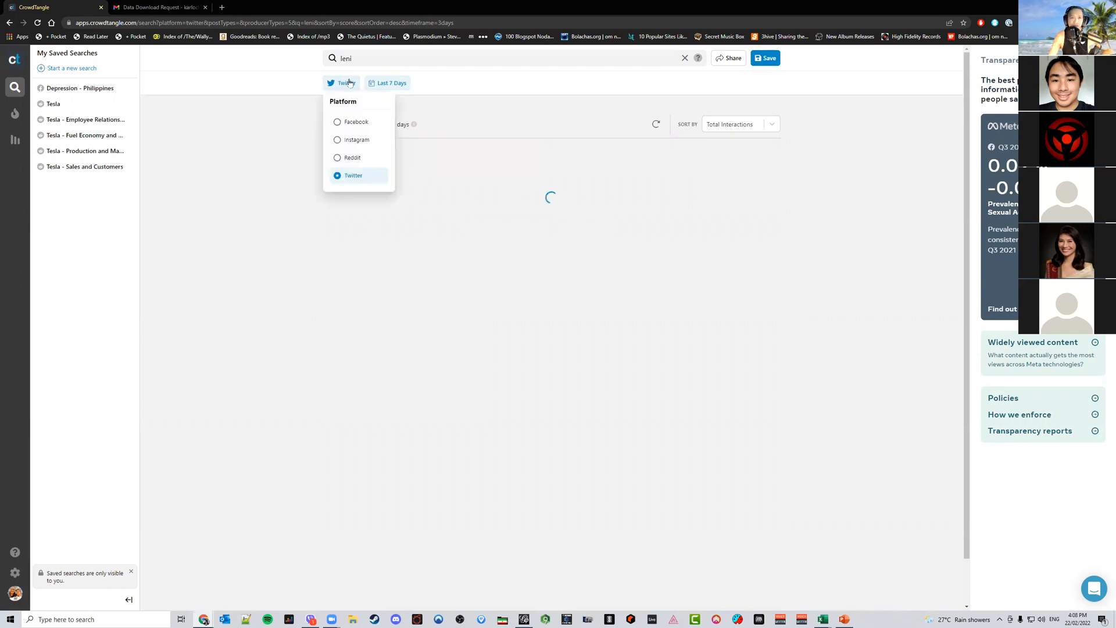
{"action": "left_click", "coordinate": [351, 140]}
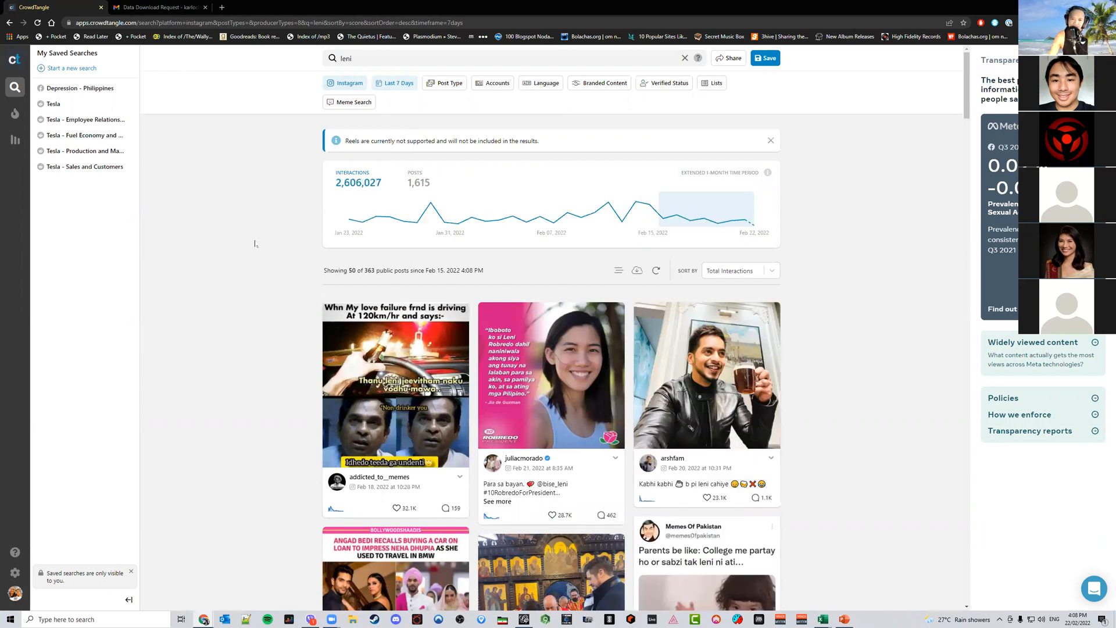
{"action": "scroll", "coordinate": [794, 469], "scroll_direction": "down", "scroll_amount": 20}
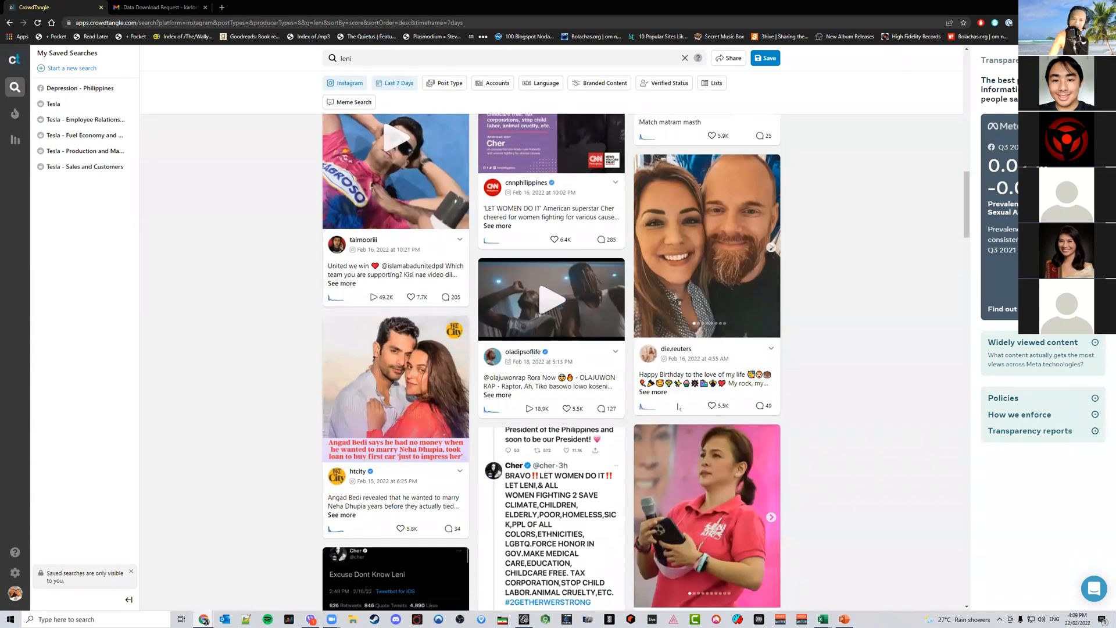
{"action": "scroll", "coordinate": [838, 384], "scroll_direction": "up", "scroll_amount": 20}
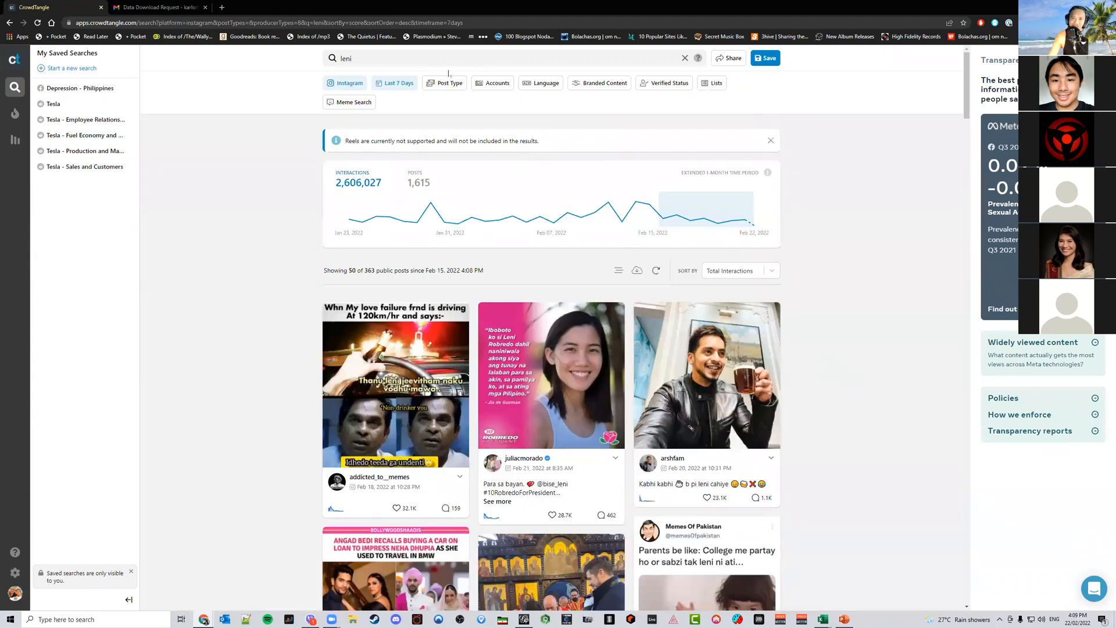
{"action": "left_click", "coordinate": [390, 51]}
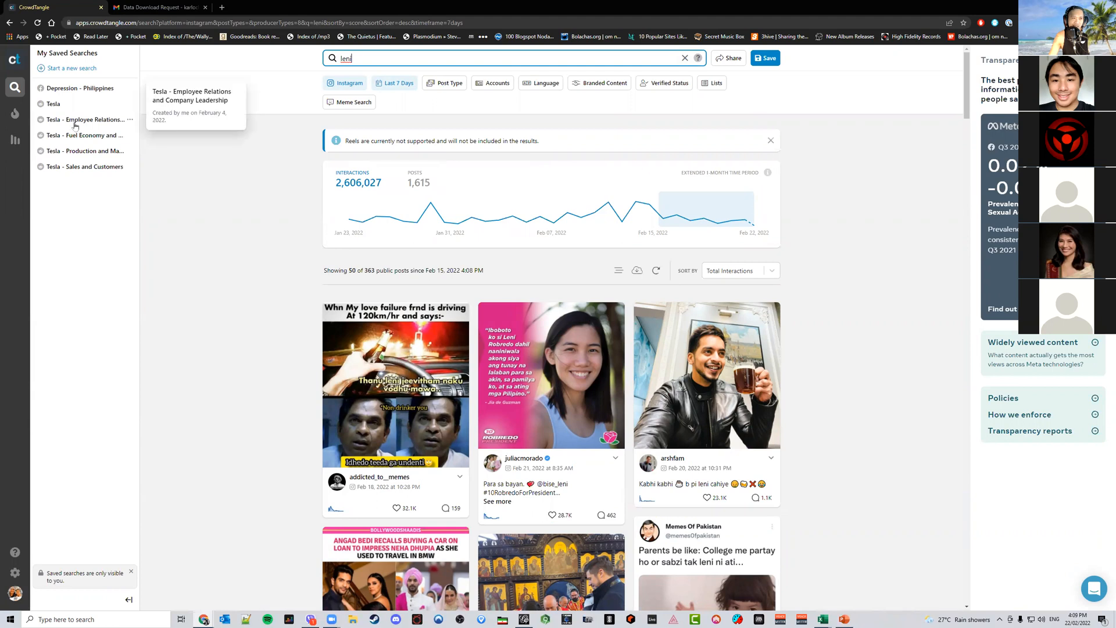
Return to the Philippine Studies dashboard and view the Intelligence report page in a separate tab, closing that tab when done
{"action": "left_click", "coordinate": [12, 118]}
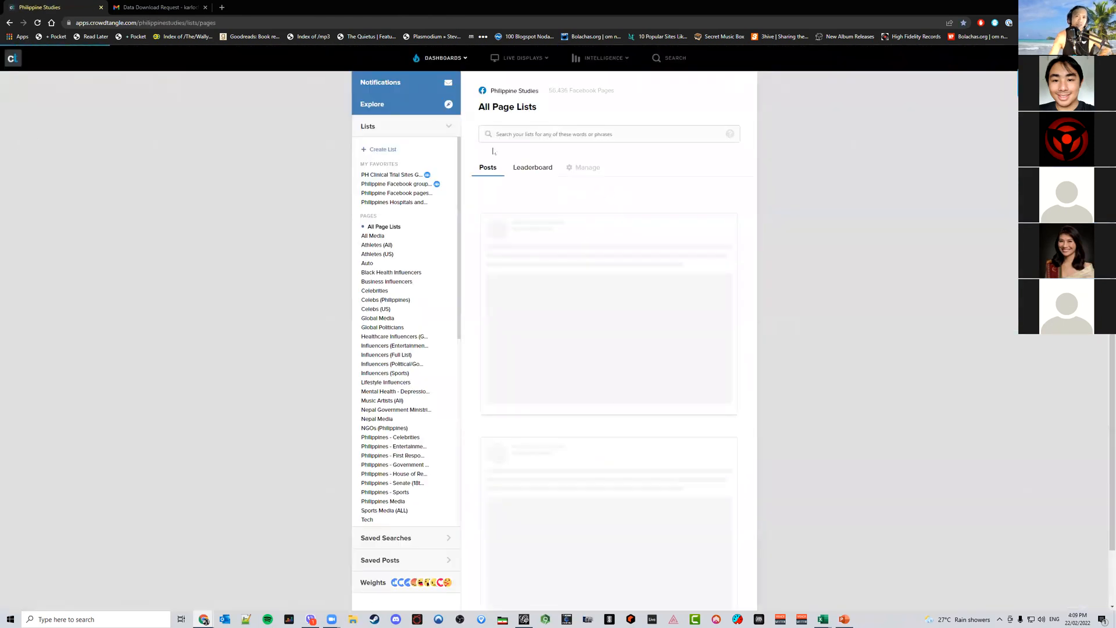
{"action": "mouse_move", "coordinate": [624, 63]}
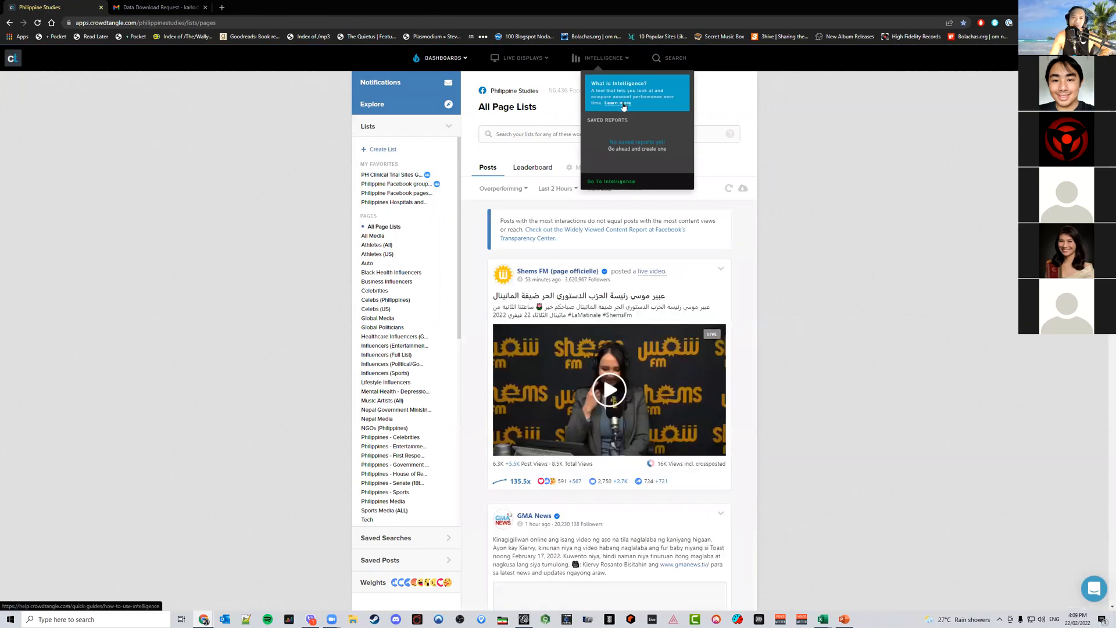
{"action": "right_click", "coordinate": [620, 182]}
{"action": "left_click", "coordinate": [635, 191]}
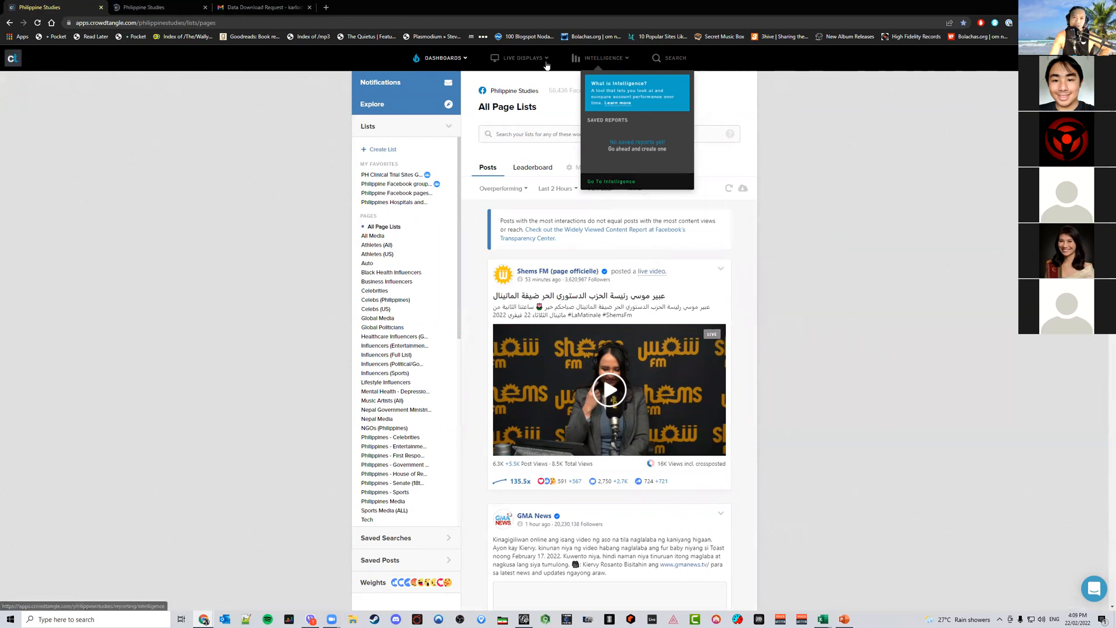
{"action": "left_click", "coordinate": [148, 7]}
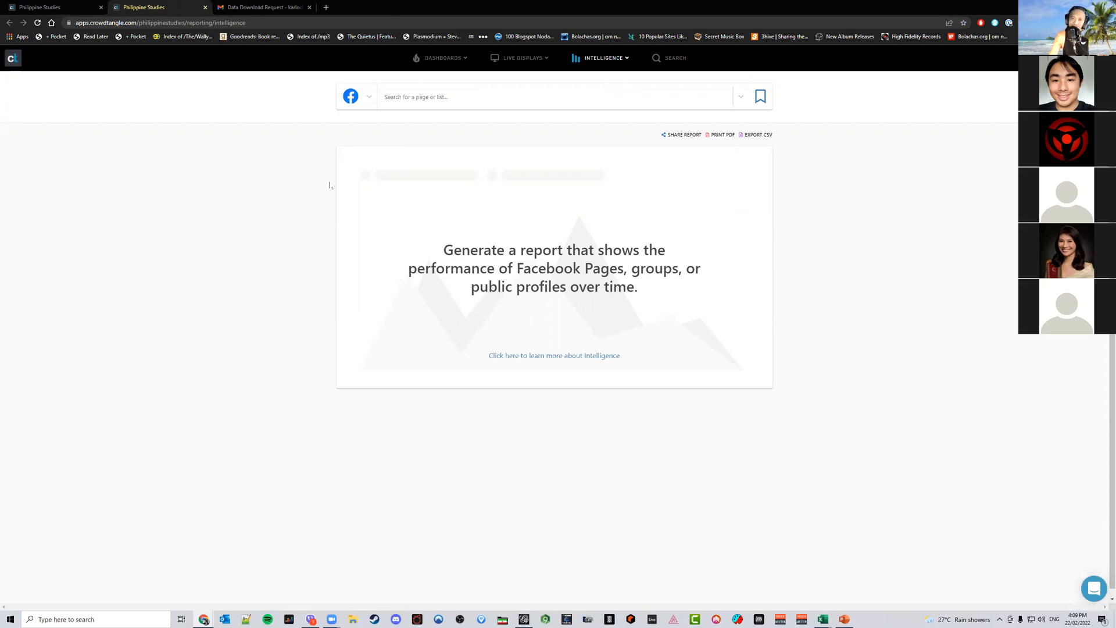
{"action": "left_click", "coordinate": [204, 7]}
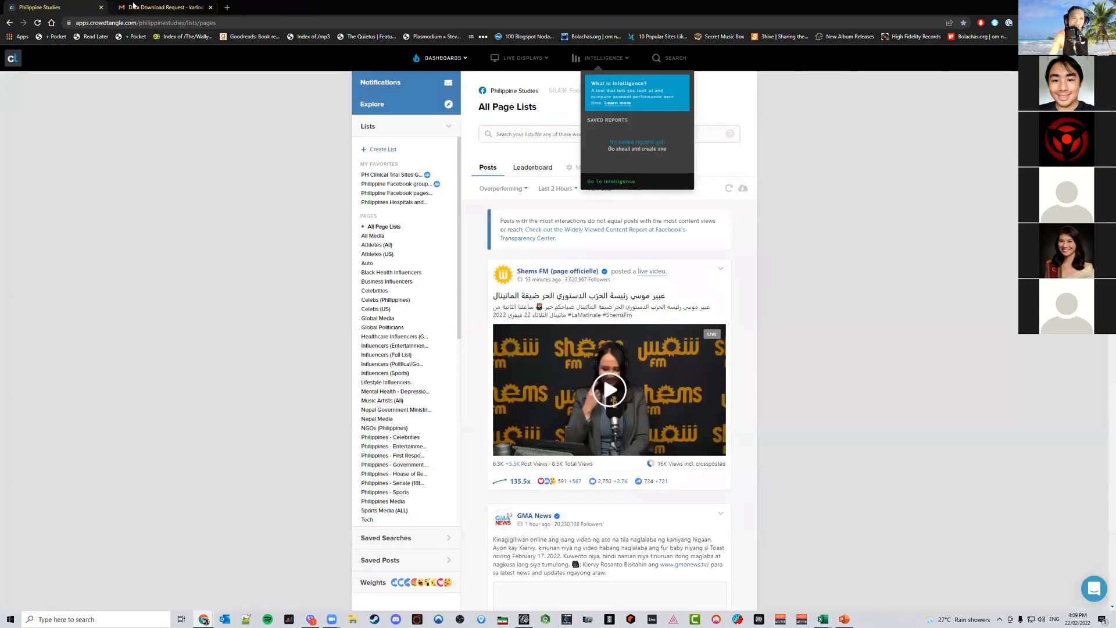
Open the featured Climate Change live display and look across its Facebook, Instagram, Reddit and leaderboard columns
{"action": "mouse_move", "coordinate": [547, 66]}
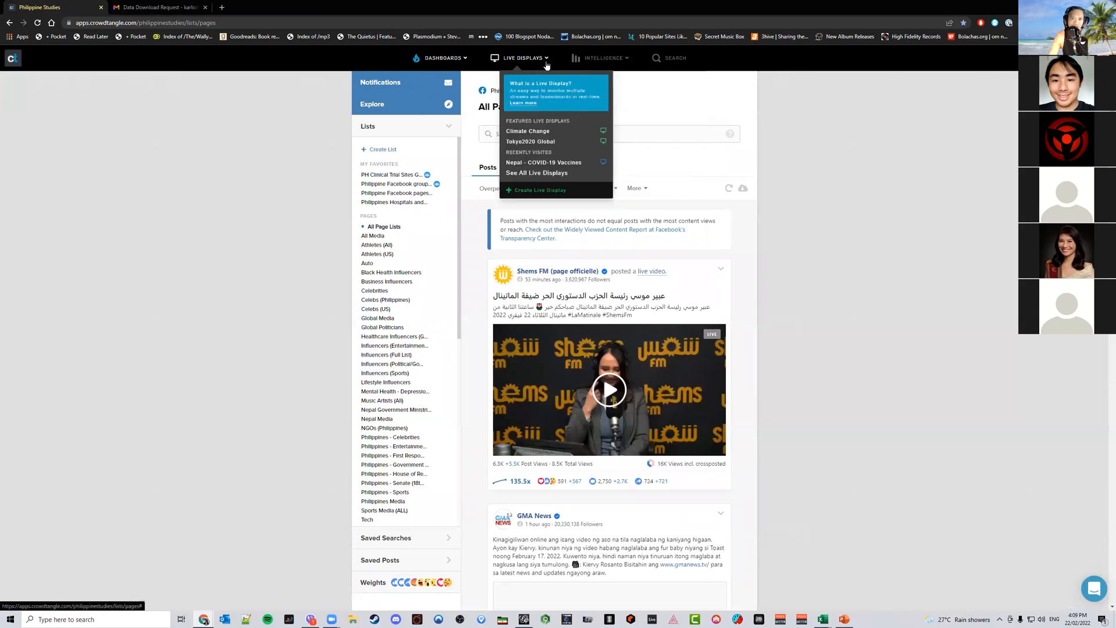
{"action": "left_click", "coordinate": [567, 134]}
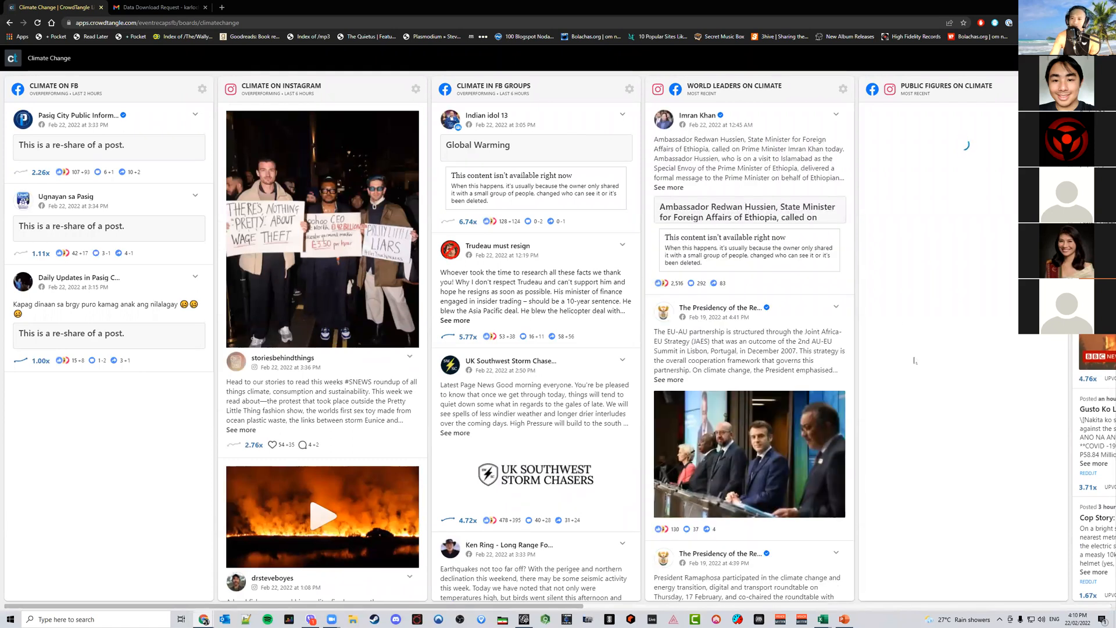
{"action": "left_click_drag", "start_coordinate": [519, 608], "coordinate": [467, 617]}
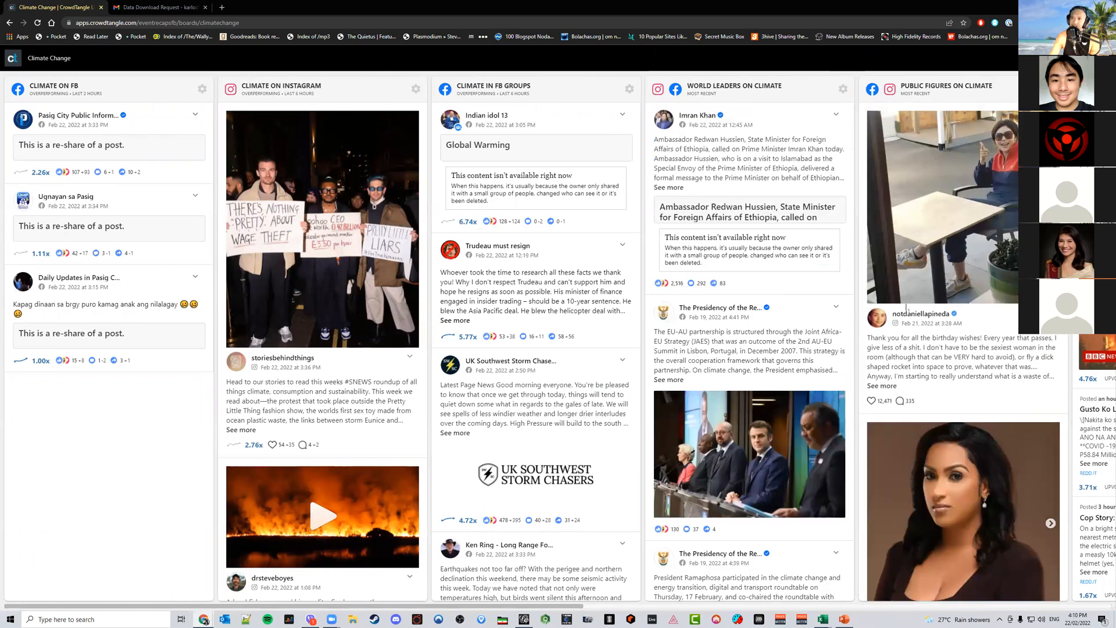
{"action": "left_click", "coordinate": [849, 608]}
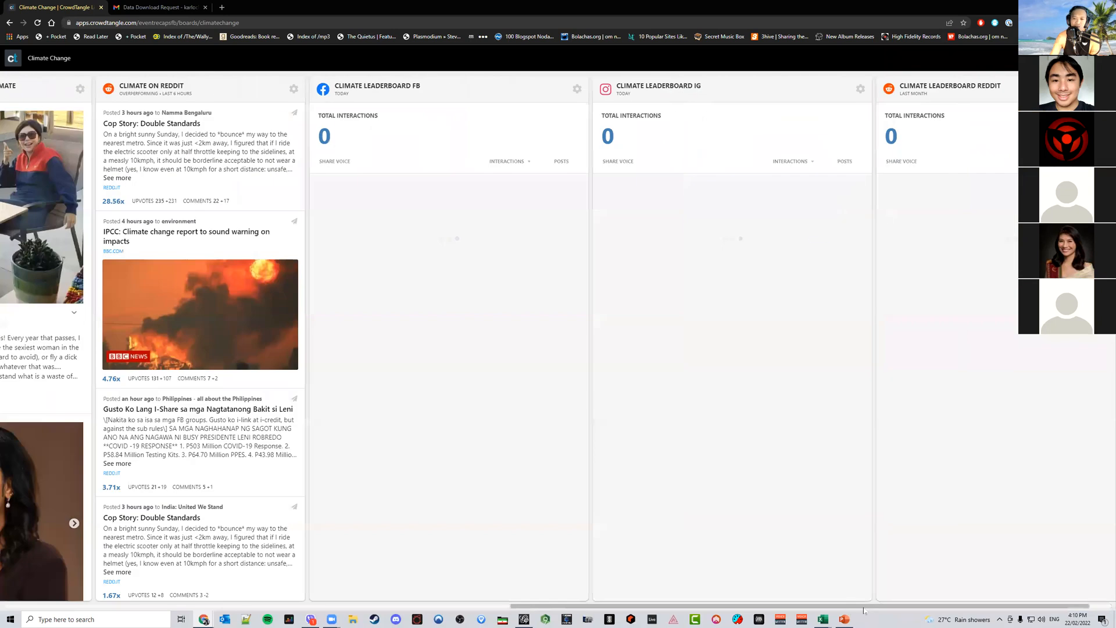
{"action": "left_click_drag", "start_coordinate": [879, 610], "coordinate": [478, 607]}
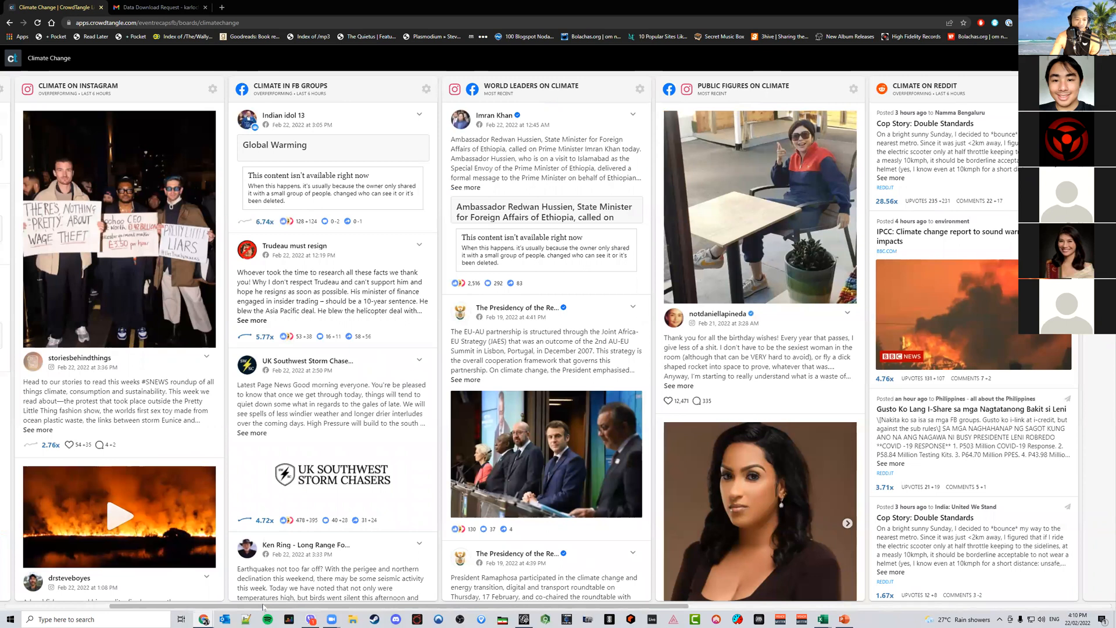
{"action": "left_click_drag", "start_coordinate": [150, 608], "coordinate": [41, 603]}
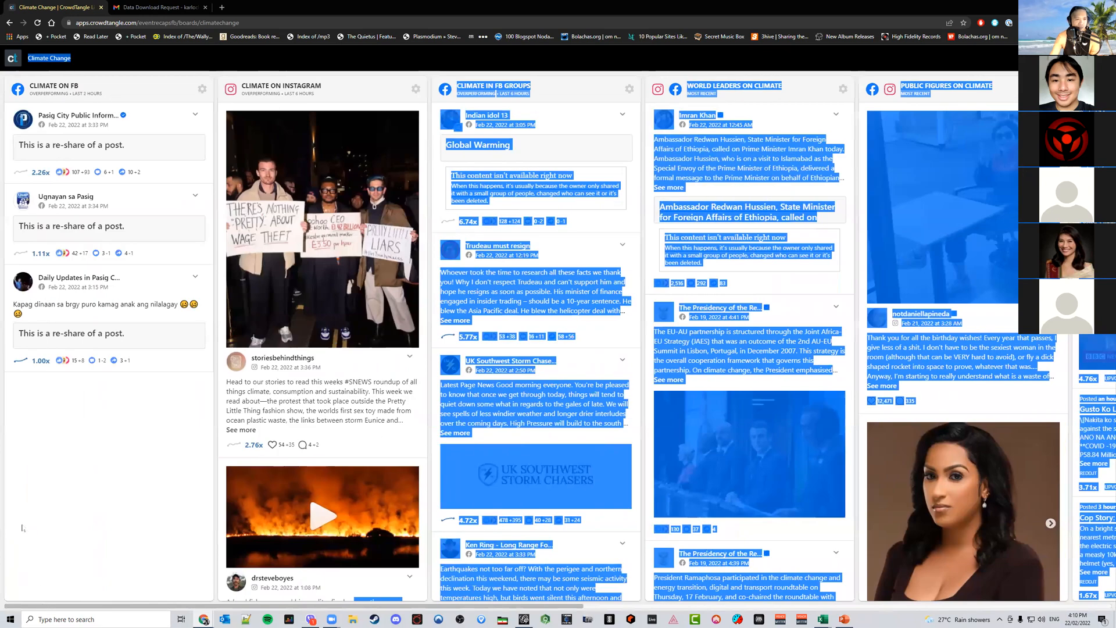
{"action": "left_click", "coordinate": [42, 524]}
{"action": "left_click", "coordinate": [14, 58]}
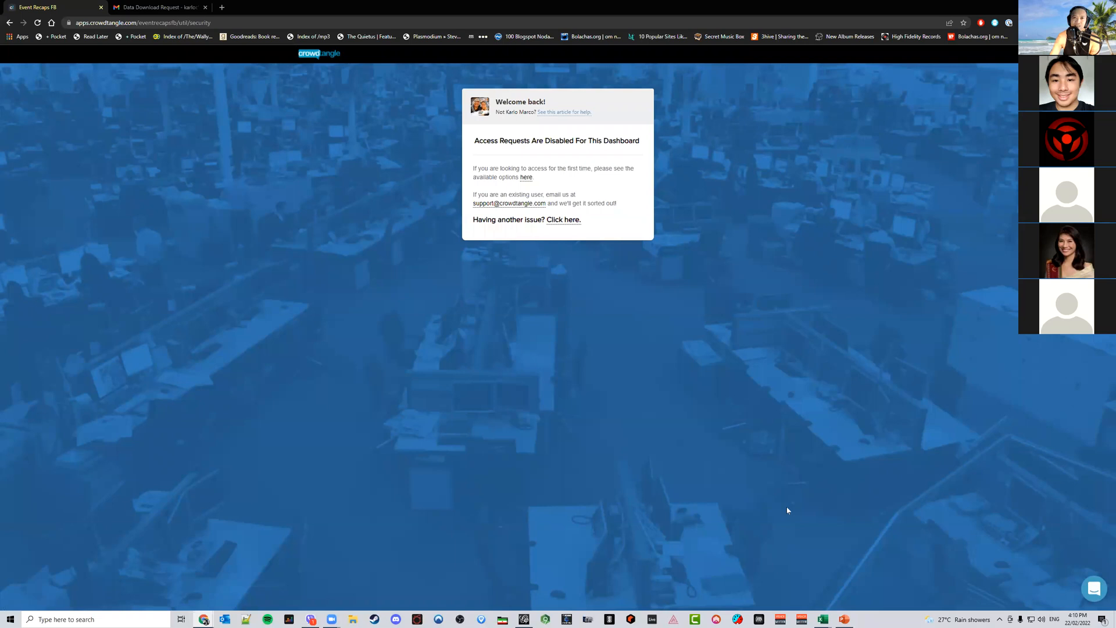
{"action": "left_click", "coordinate": [320, 54]}
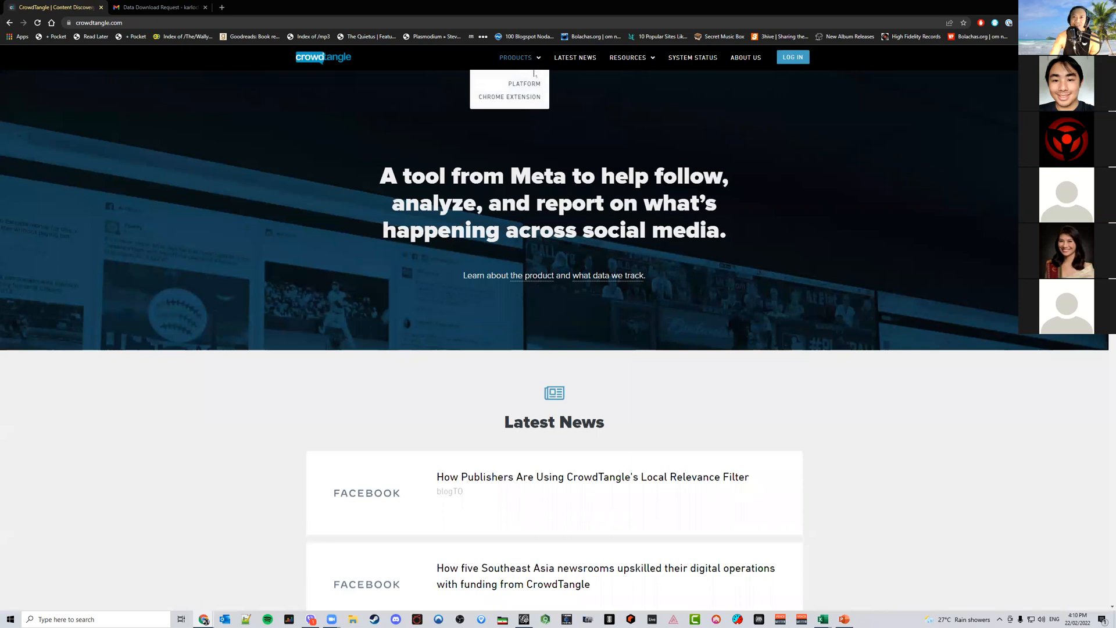
{"action": "left_click", "coordinate": [536, 84]}
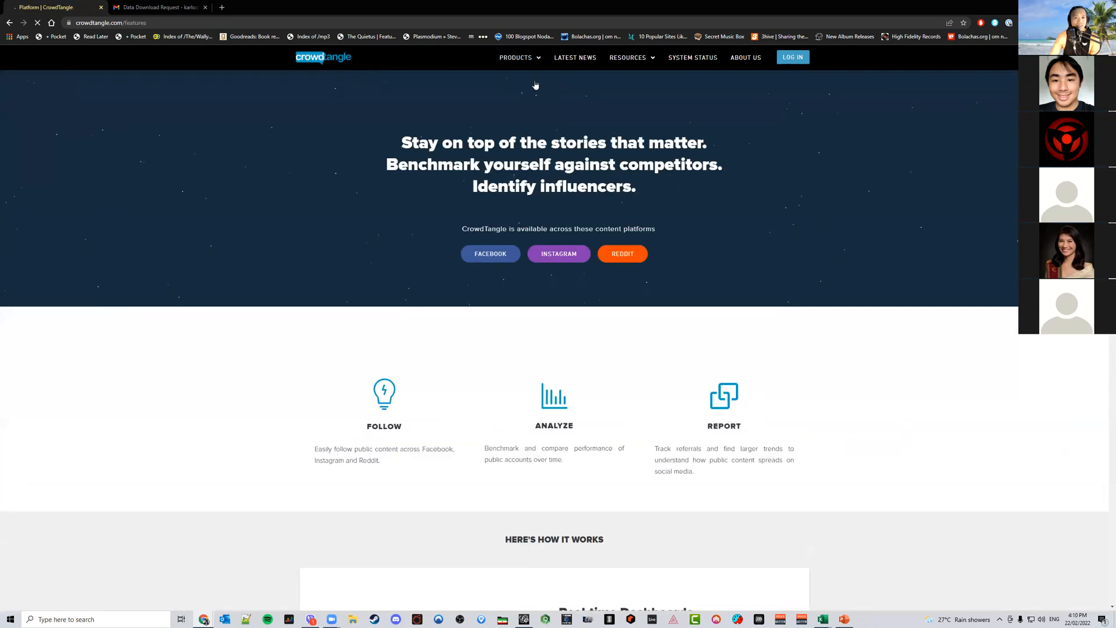
Reopen the Philippine Studies lists page from the browser history by entering "phili"
{"action": "left_click", "coordinate": [106, 23]}
{"action": "type", "text": "phili"}
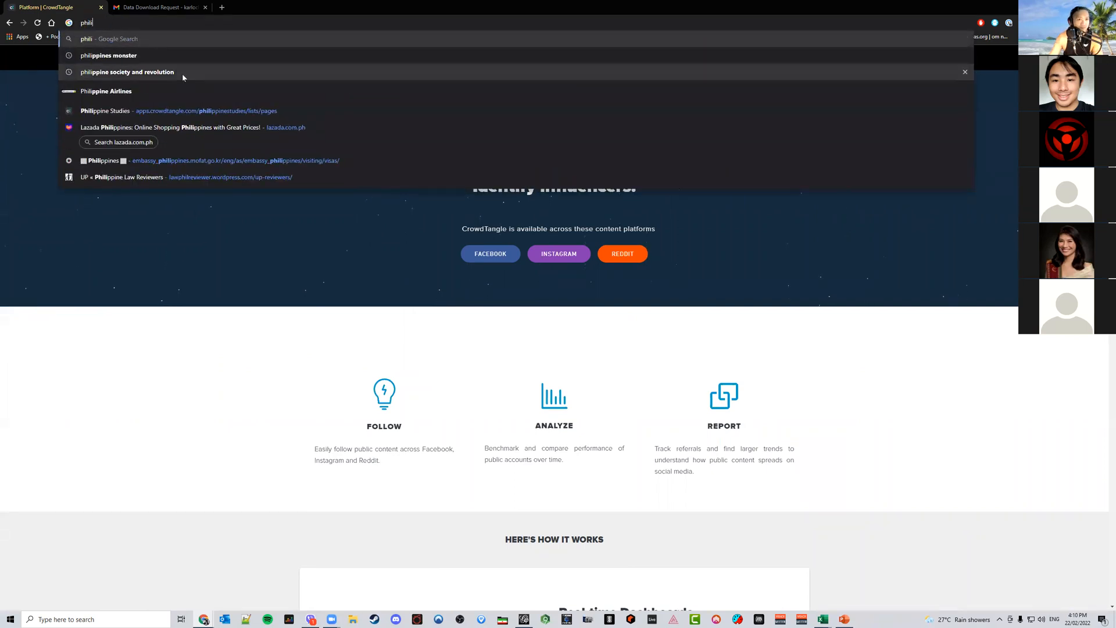
{"action": "left_click", "coordinate": [190, 108]}
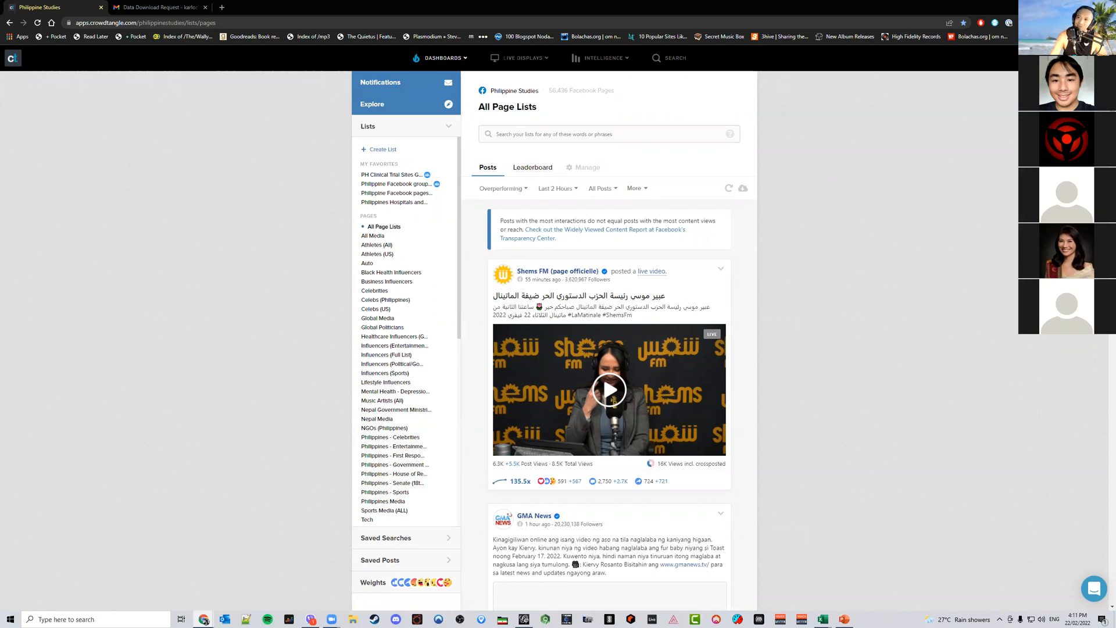
Open the dashboard's user management page and examine the pending requests and the members' e-mail domains
{"action": "mouse_move", "coordinate": [1093, 58]}
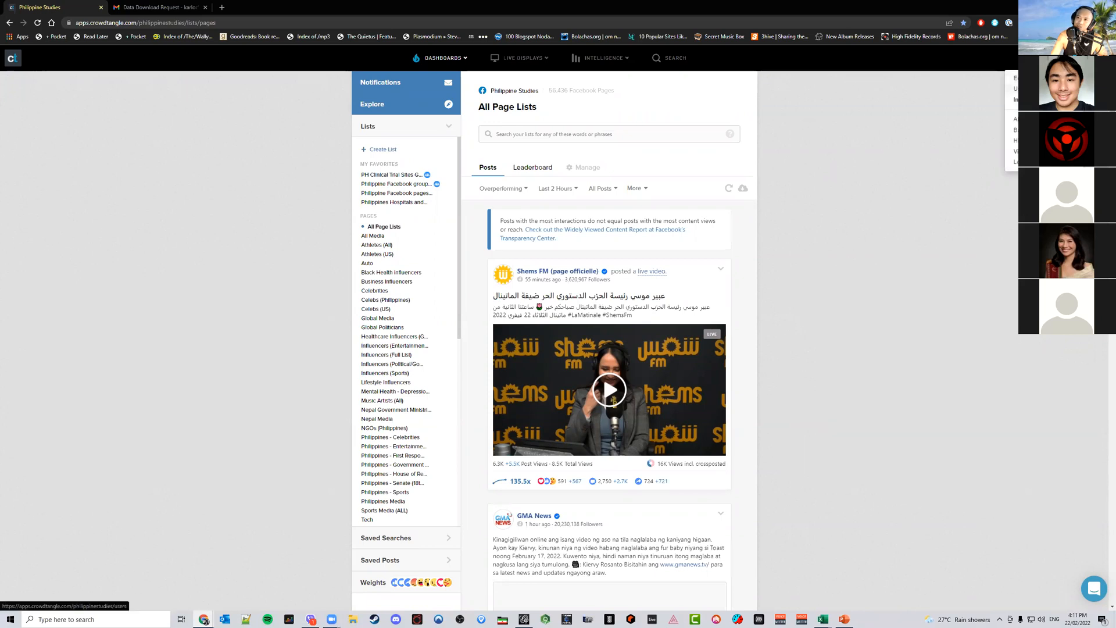
{"action": "left_click", "coordinate": [1032, 89]}
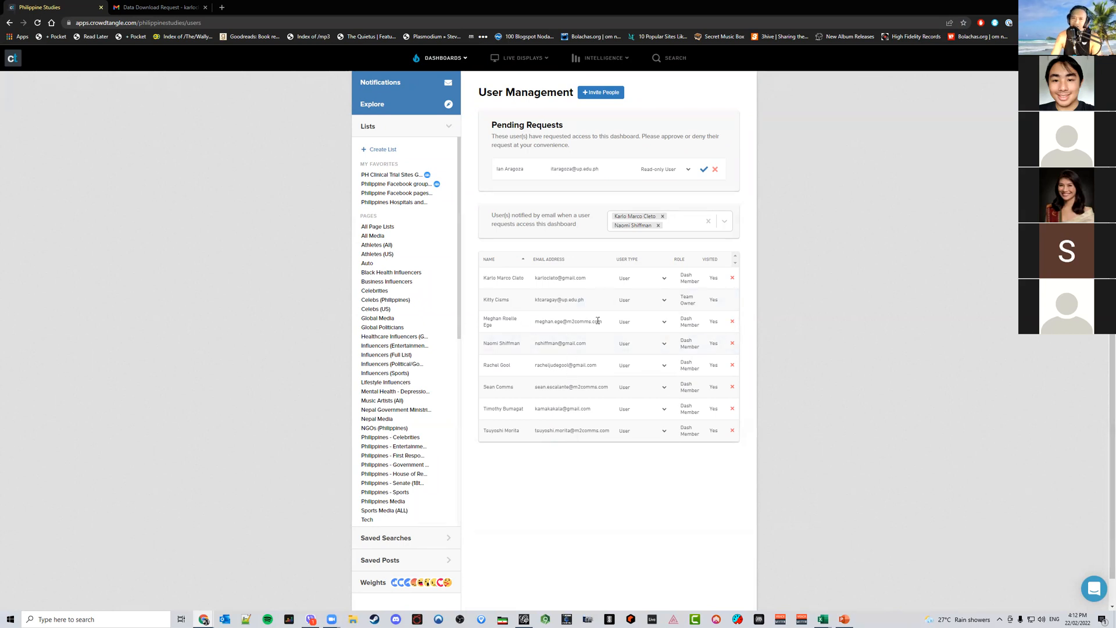
{"action": "left_click_drag", "start_coordinate": [598, 321], "coordinate": [559, 321]}
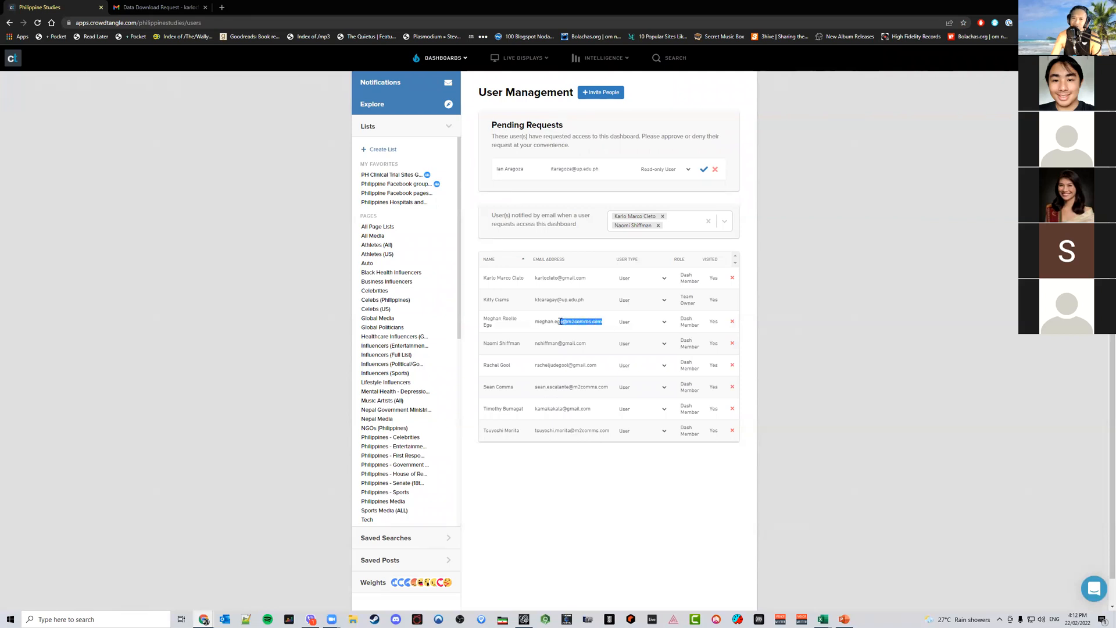
{"action": "left_click", "coordinate": [832, 333]}
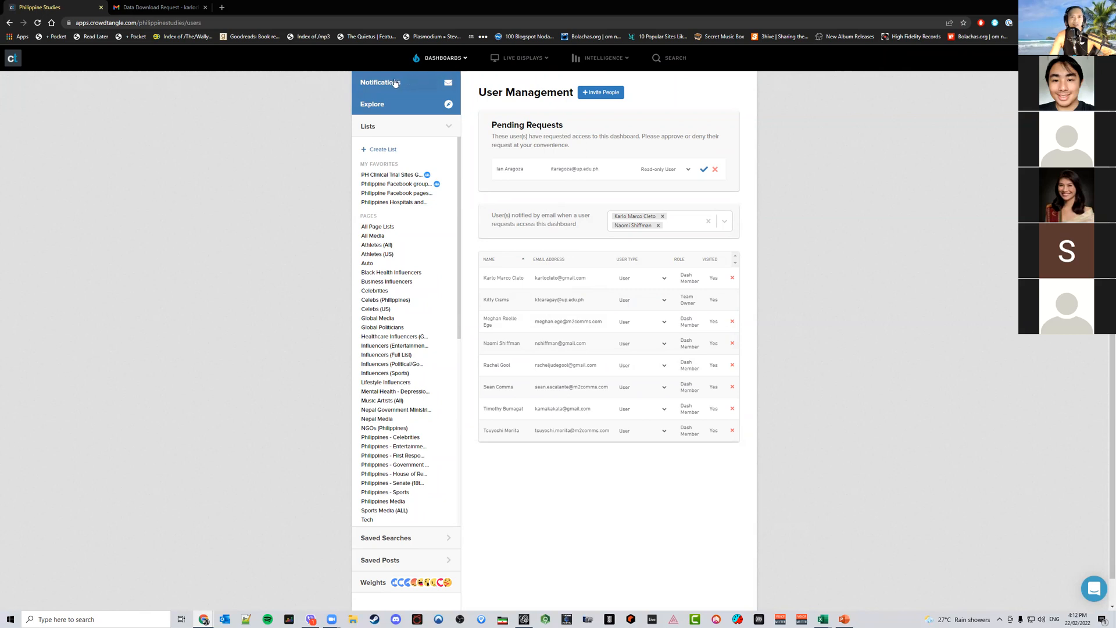
View the Explore page, look through the saved page lists and show the Verified Journalists (All) leaderboard
{"action": "left_click", "coordinate": [373, 105]}
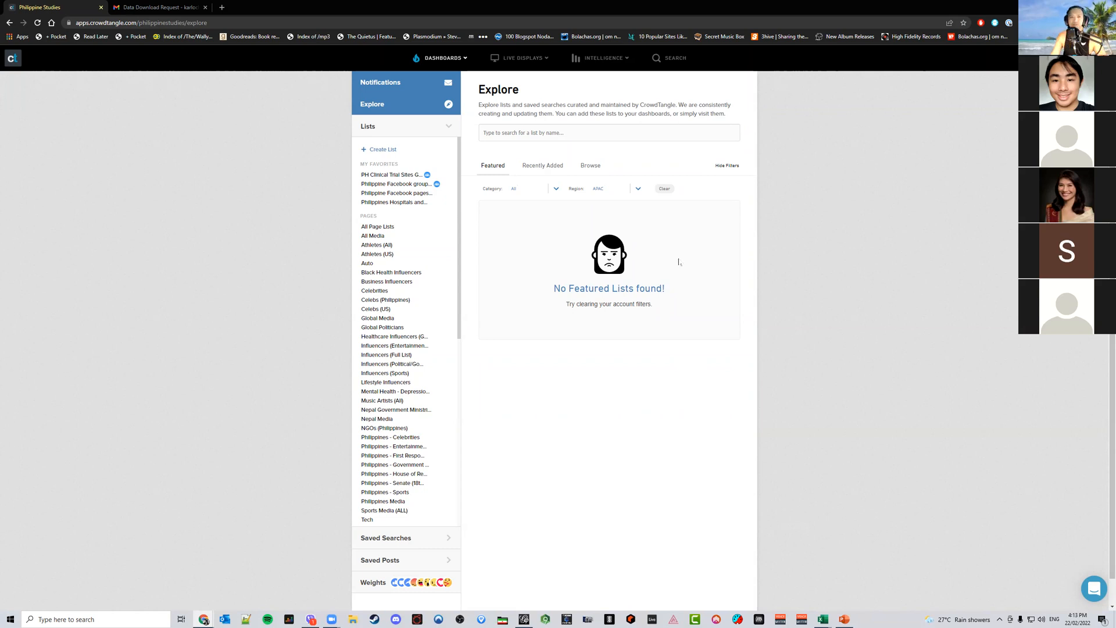
{"action": "scroll", "coordinate": [431, 349], "scroll_direction": "down", "scroll_amount": 5}
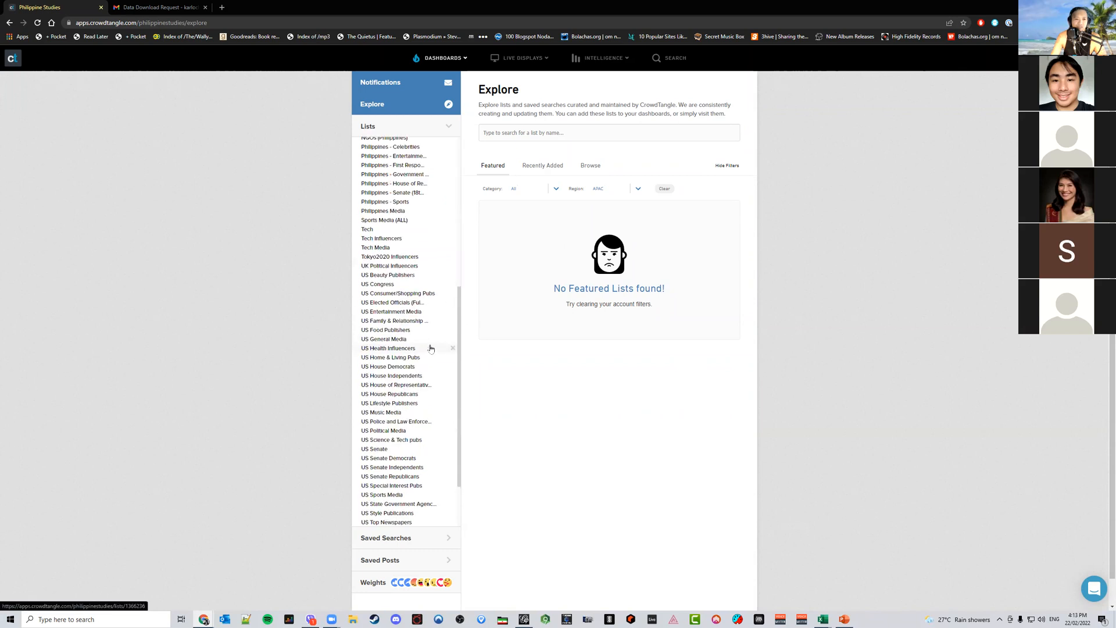
{"action": "scroll", "coordinate": [431, 349], "scroll_direction": "down", "scroll_amount": 2}
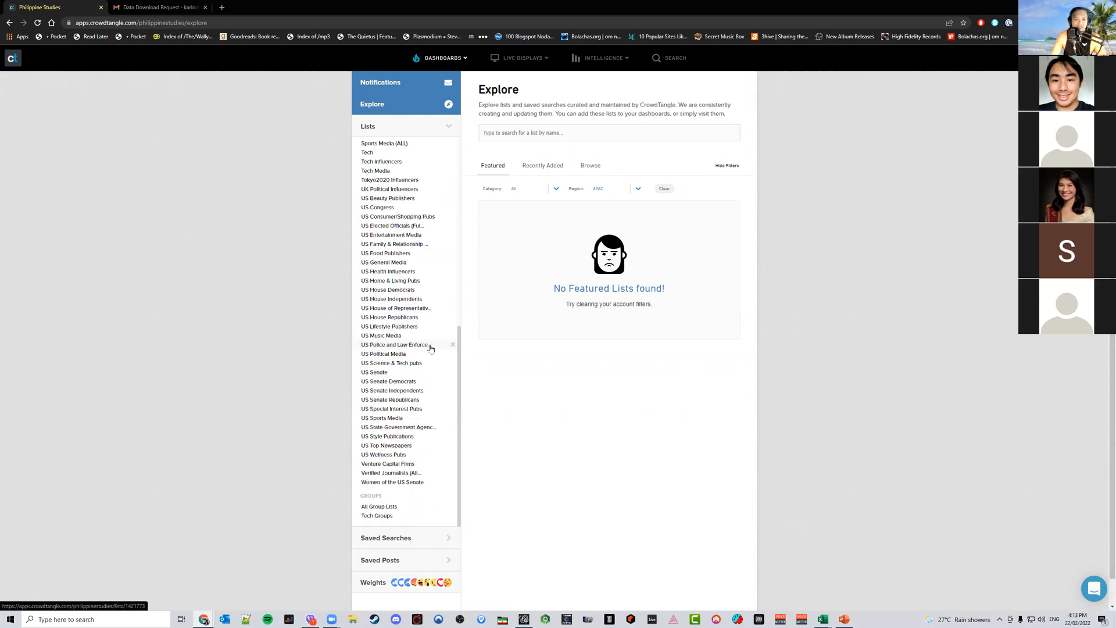
{"action": "left_click", "coordinate": [399, 474]}
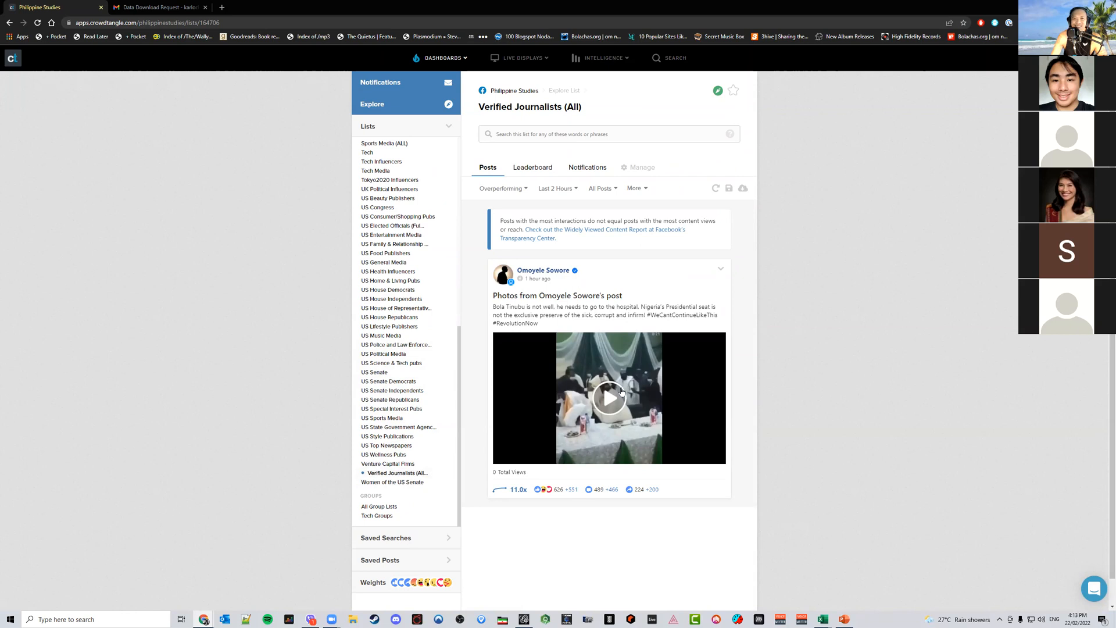
{"action": "left_click", "coordinate": [534, 168]}
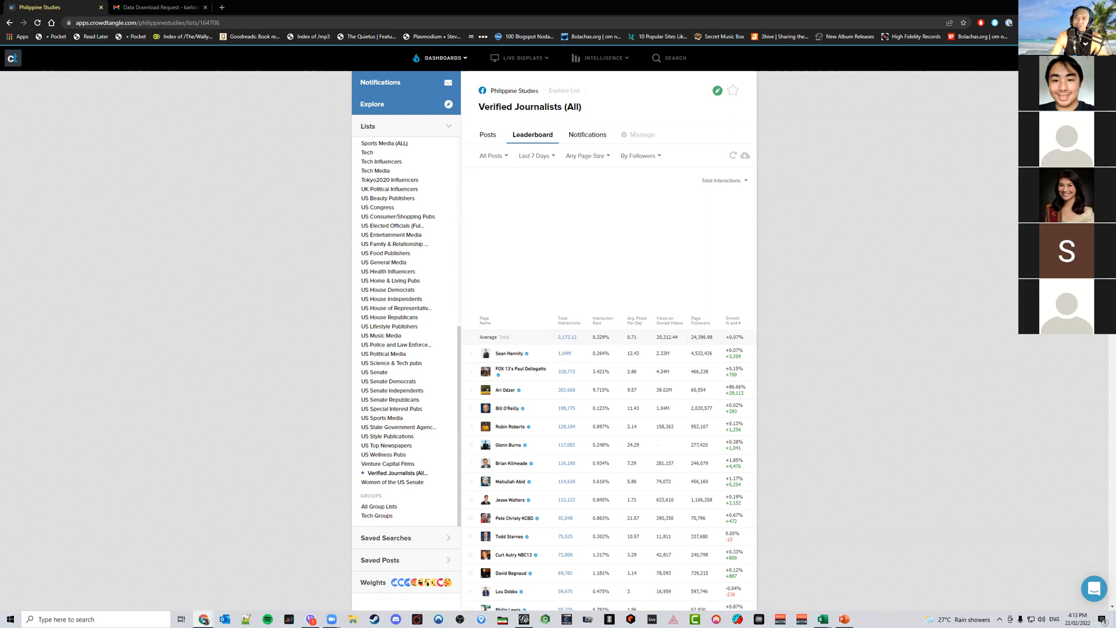
Open the PH Clinical Trial Sites Groups list from the favorites
{"action": "scroll", "coordinate": [406, 401], "scroll_direction": "up", "scroll_amount": 6}
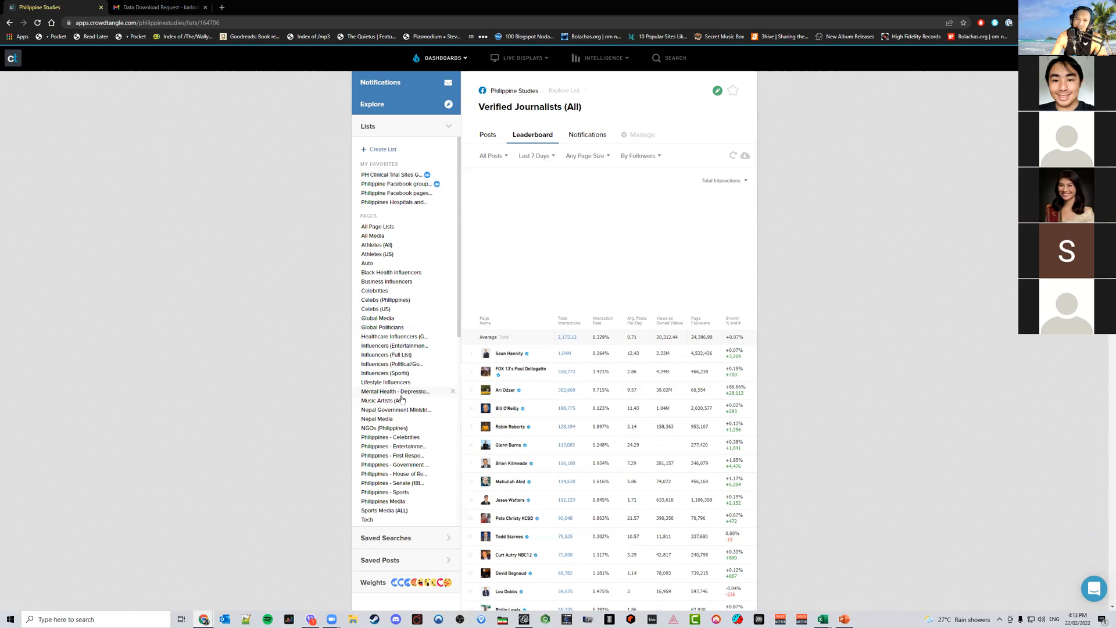
{"action": "left_click", "coordinate": [408, 176]}
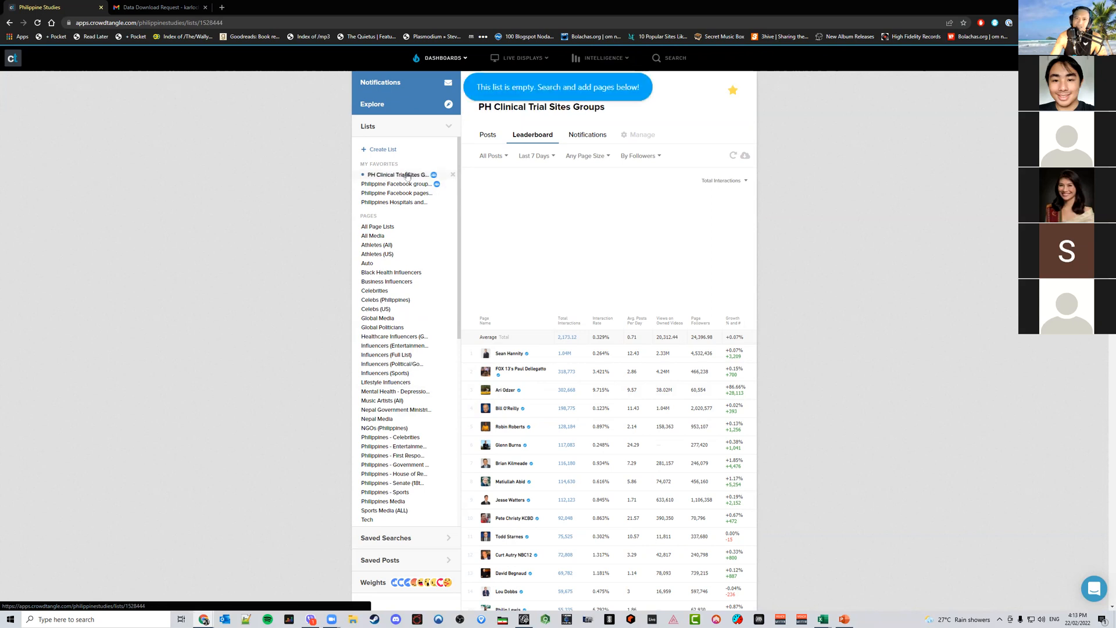
Look through the favorite Philippine vaccine-discussion group and page lists, and show the Philippines Hospitals and Medical Centers leaderboard
{"action": "left_click", "coordinate": [401, 184]}
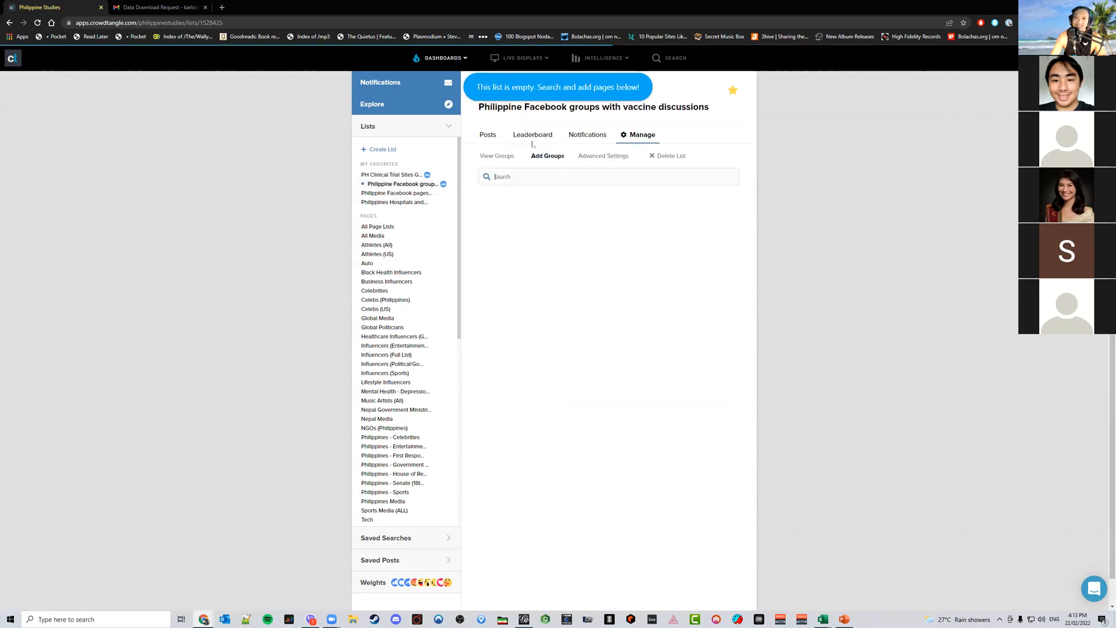
{"action": "left_click", "coordinate": [413, 192]}
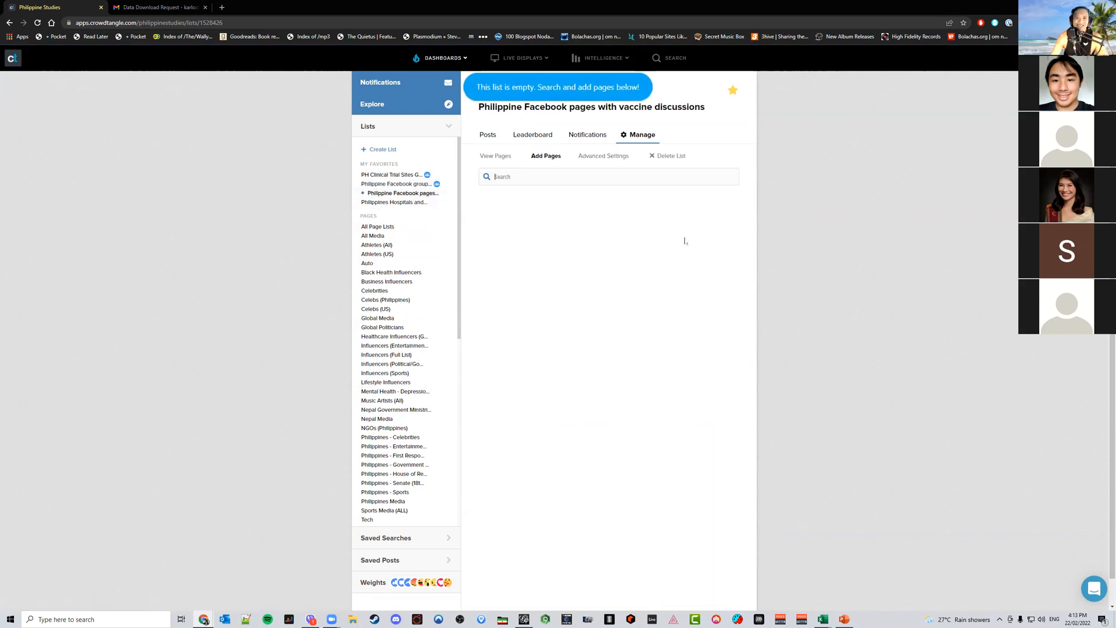
{"action": "left_click", "coordinate": [540, 138]}
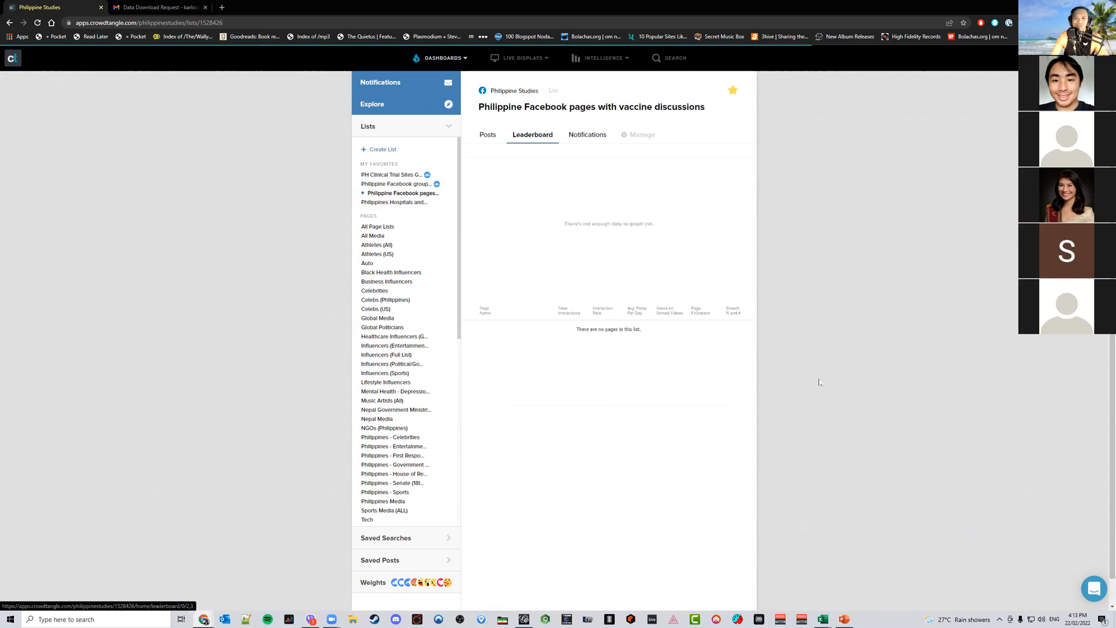
{"action": "left_click", "coordinate": [407, 202]}
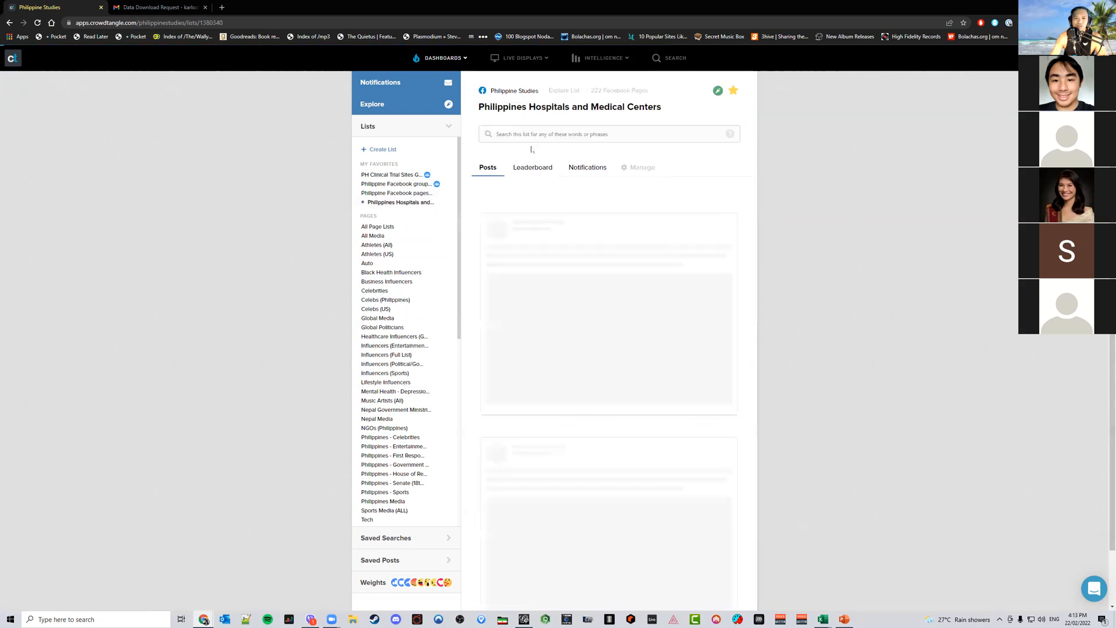
{"action": "left_click", "coordinate": [533, 168]}
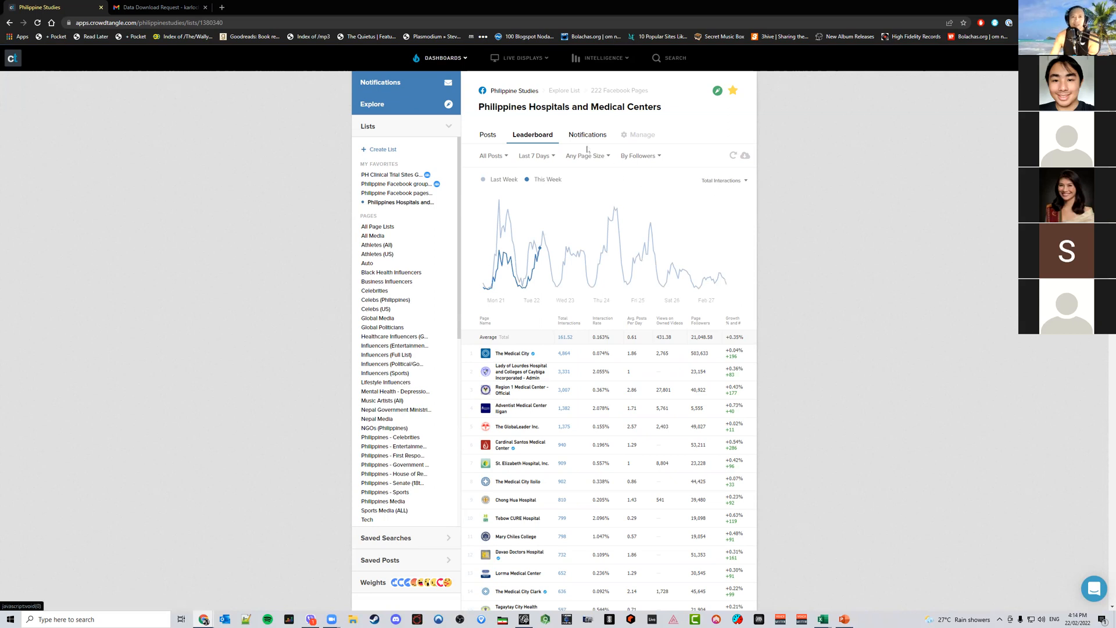
Open the post search and choose a custom timeframe to view its start and end date options
{"action": "left_click", "coordinate": [677, 59]}
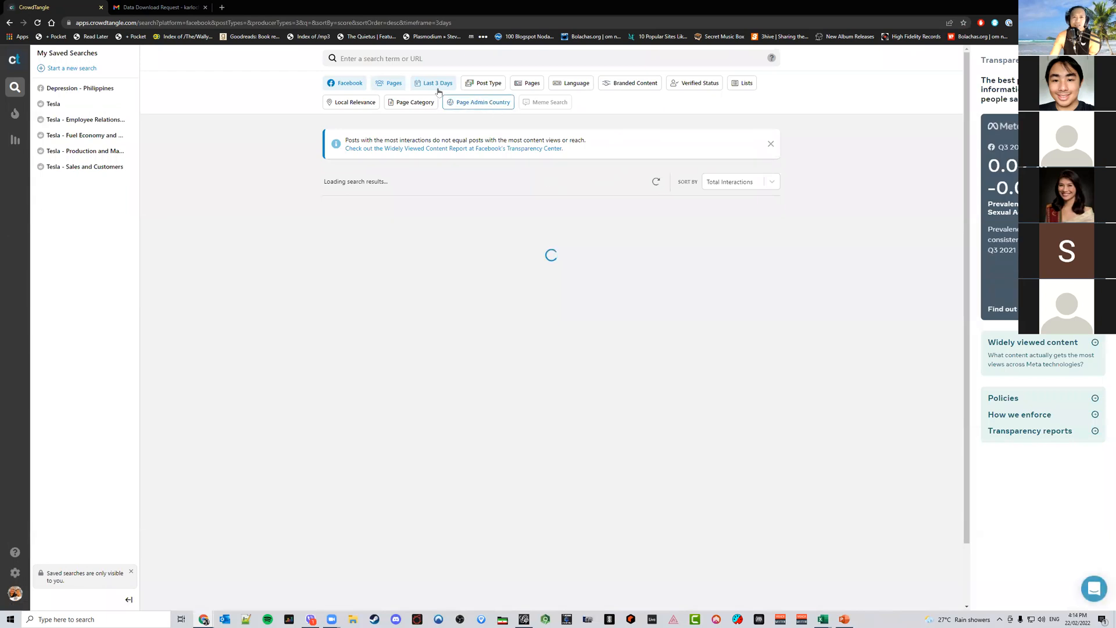
{"action": "left_click", "coordinate": [437, 86]}
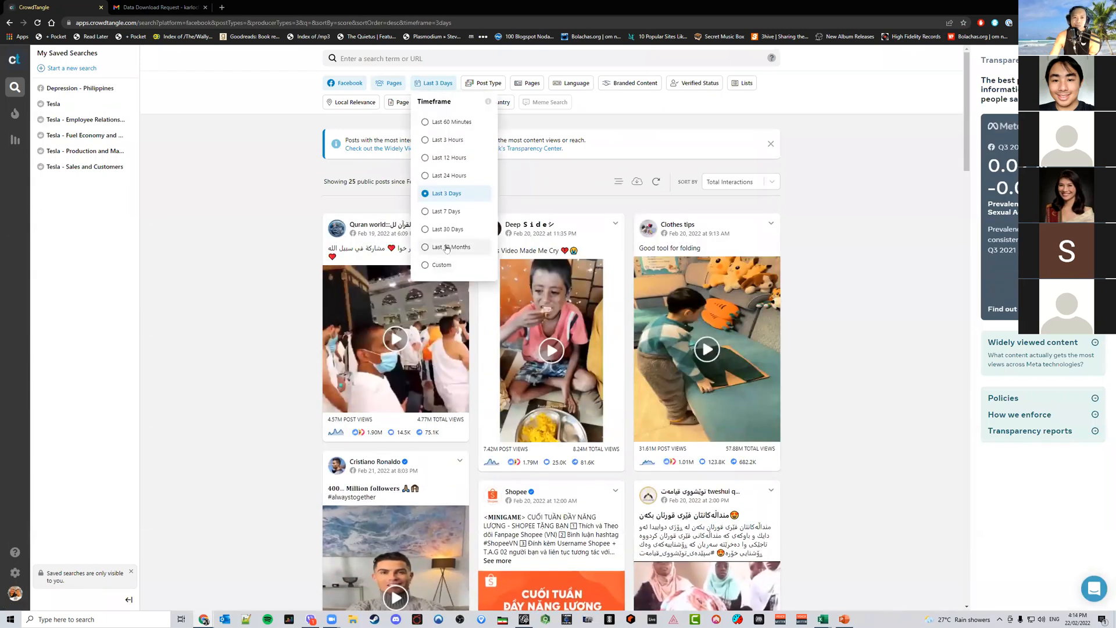
{"action": "left_click", "coordinate": [434, 266]}
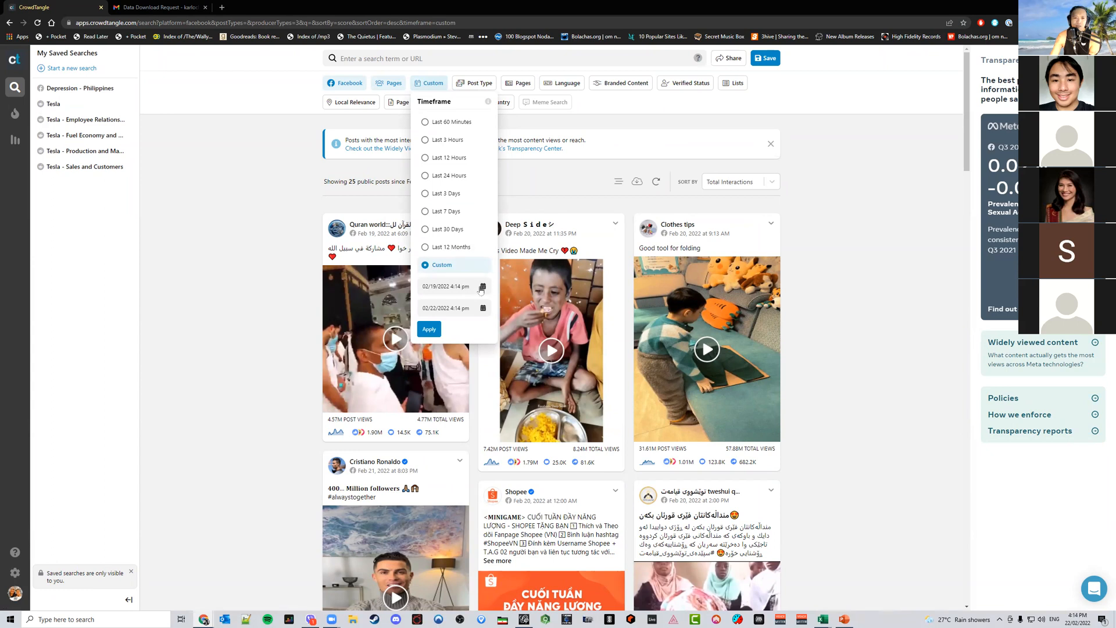
{"action": "left_click", "coordinate": [226, 285]}
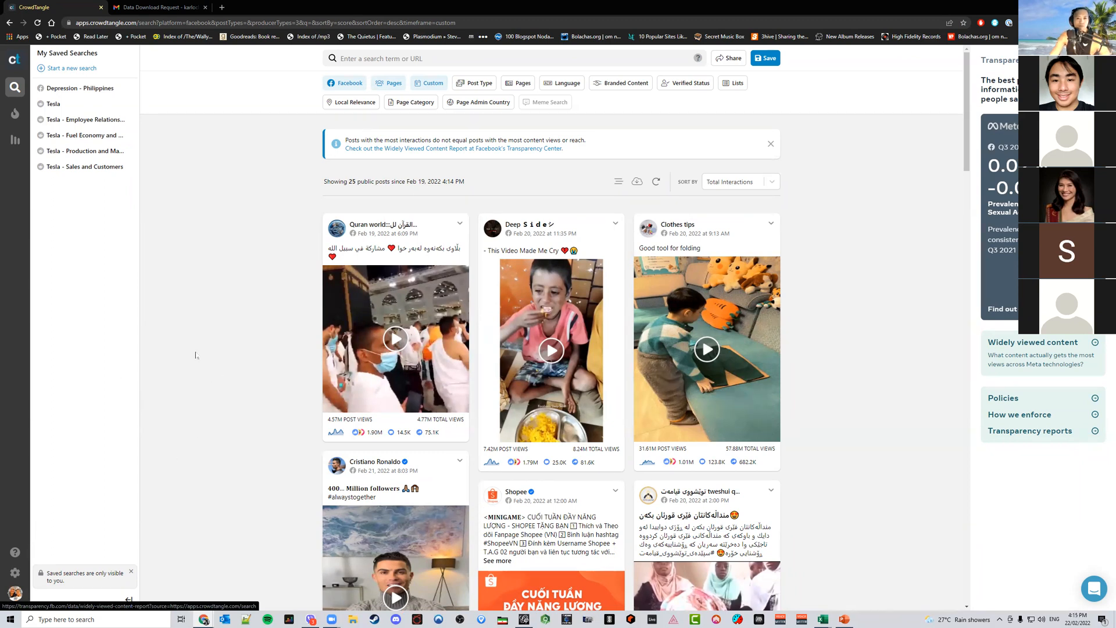
Switch the post search platform to Reddit, and open the saved search Depression - Philippines
{"action": "left_click", "coordinate": [343, 85]}
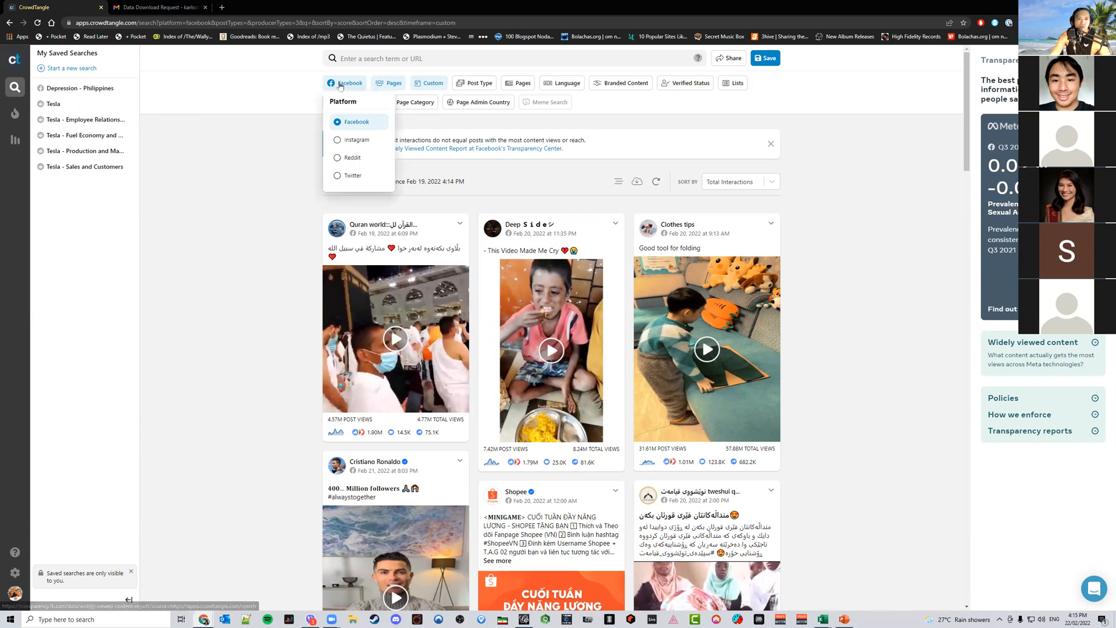
{"action": "left_click", "coordinate": [354, 158]}
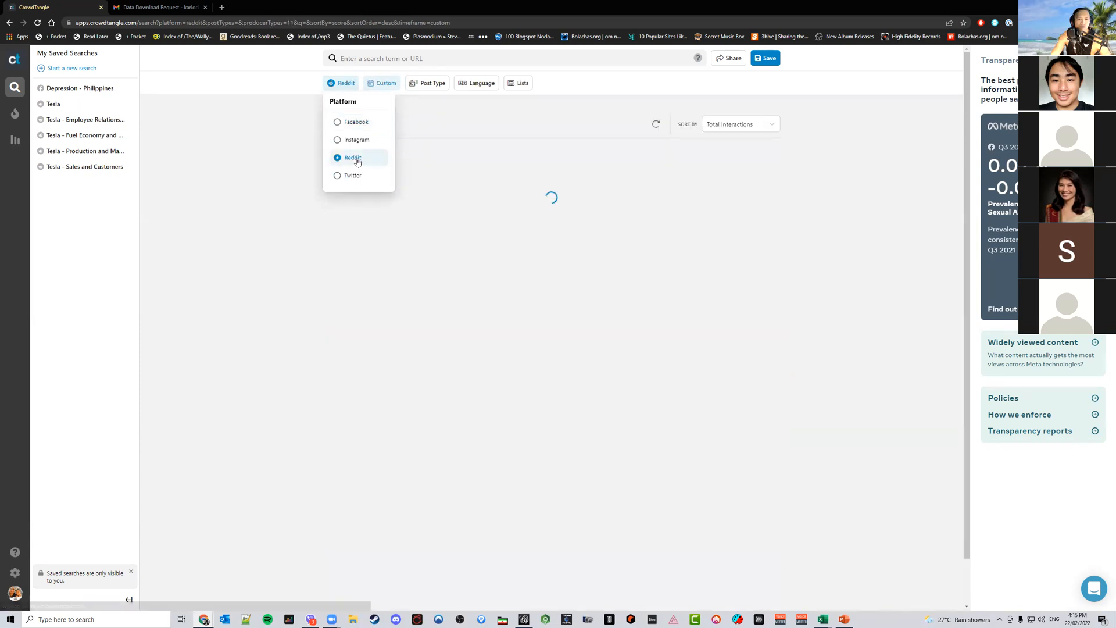
{"action": "left_click", "coordinate": [265, 145]}
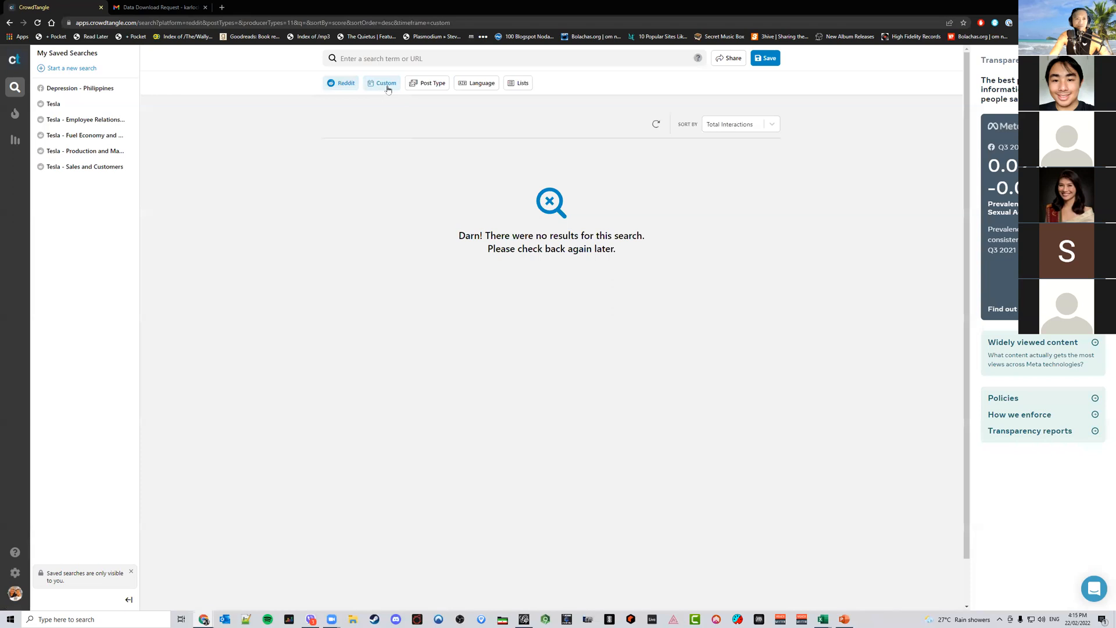
{"action": "left_click", "coordinate": [93, 88]}
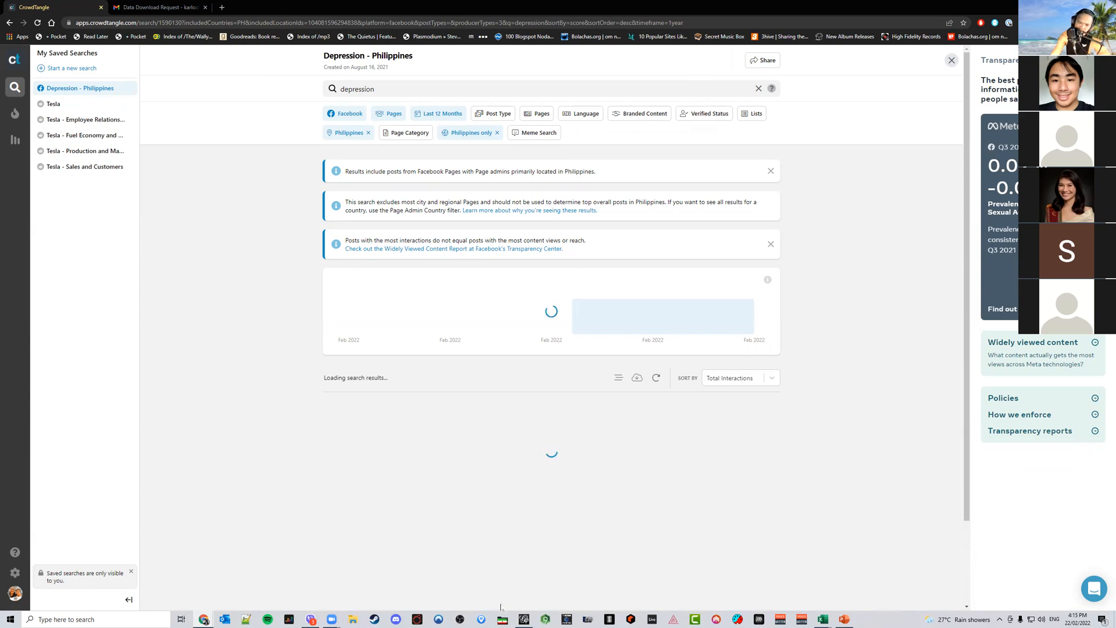
Switch to Gephi's graph overview and run the Force Atlas layout on the Tesla and elonmusk network
{"action": "left_click", "coordinate": [524, 619]}
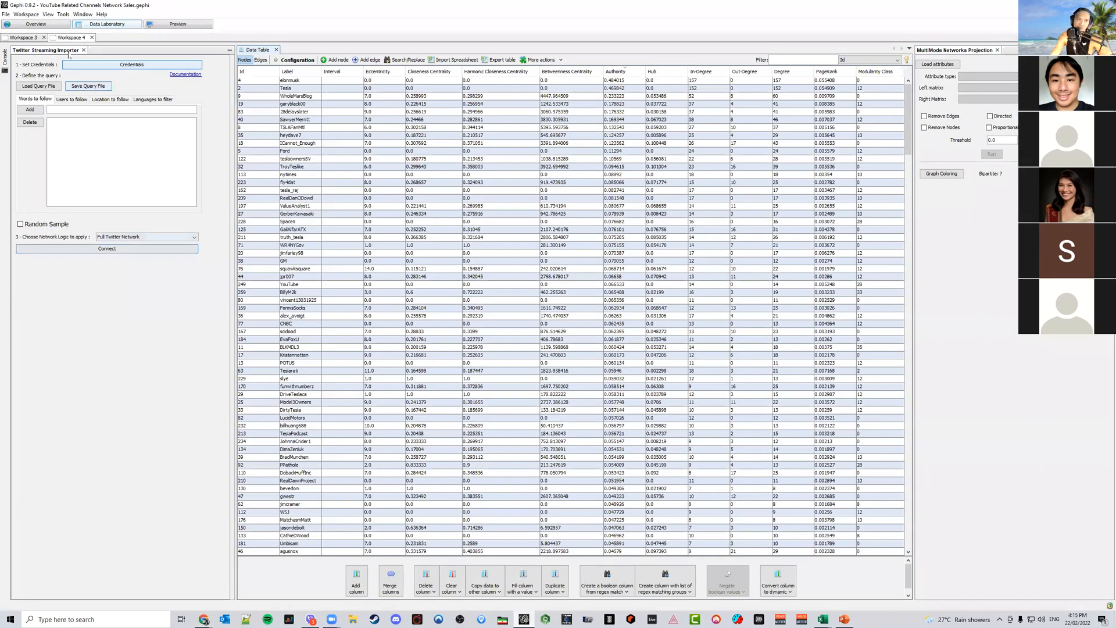
{"action": "left_click", "coordinate": [36, 25]}
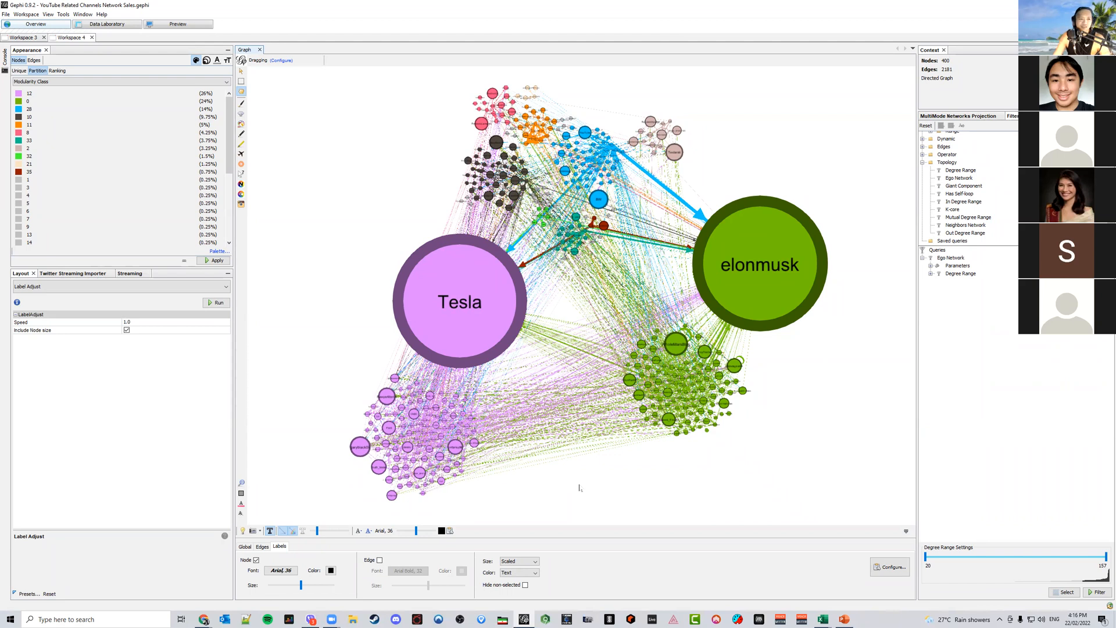
{"action": "left_click", "coordinate": [173, 287]}
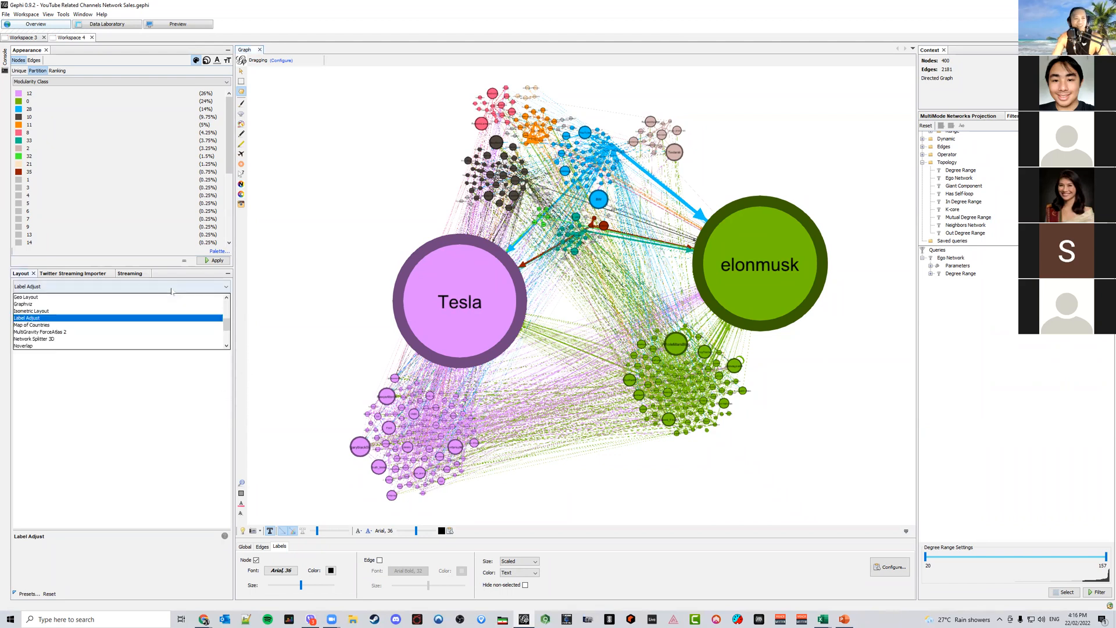
{"action": "scroll", "coordinate": [226, 326], "scroll_direction": "up", "scroll_amount": 4}
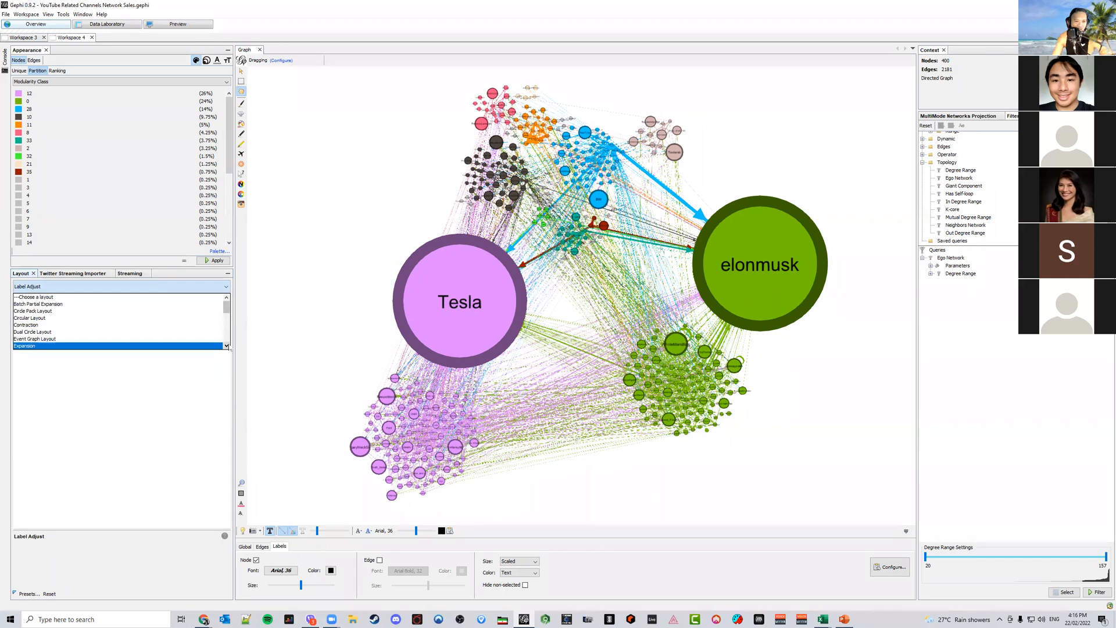
{"action": "scroll", "coordinate": [202, 318], "scroll_direction": "down", "scroll_amount": 3}
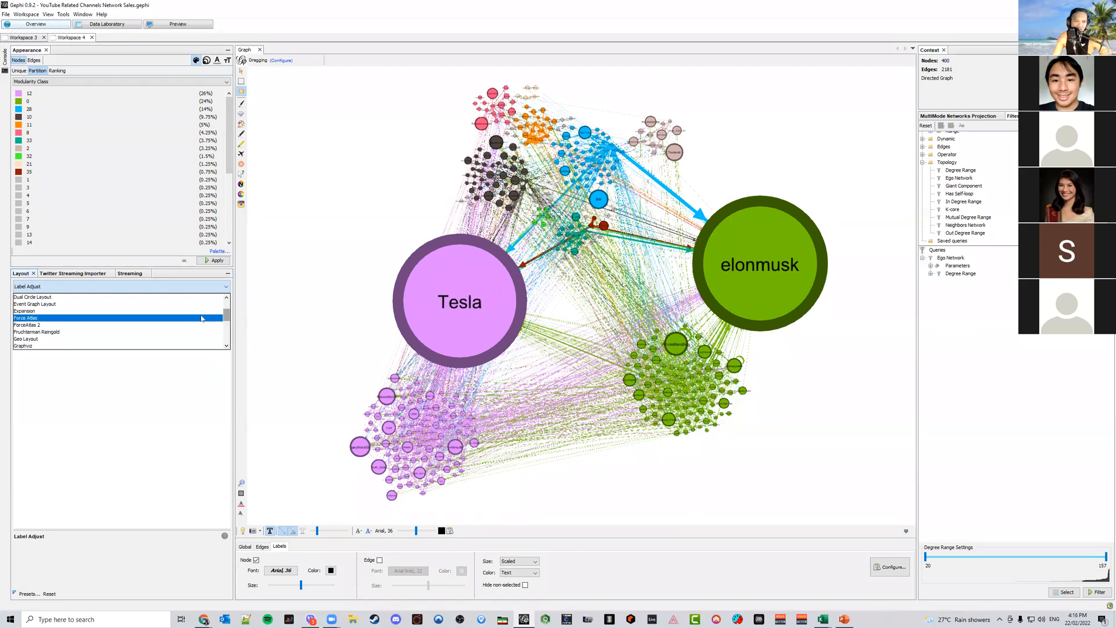
{"action": "left_click", "coordinate": [99, 318]}
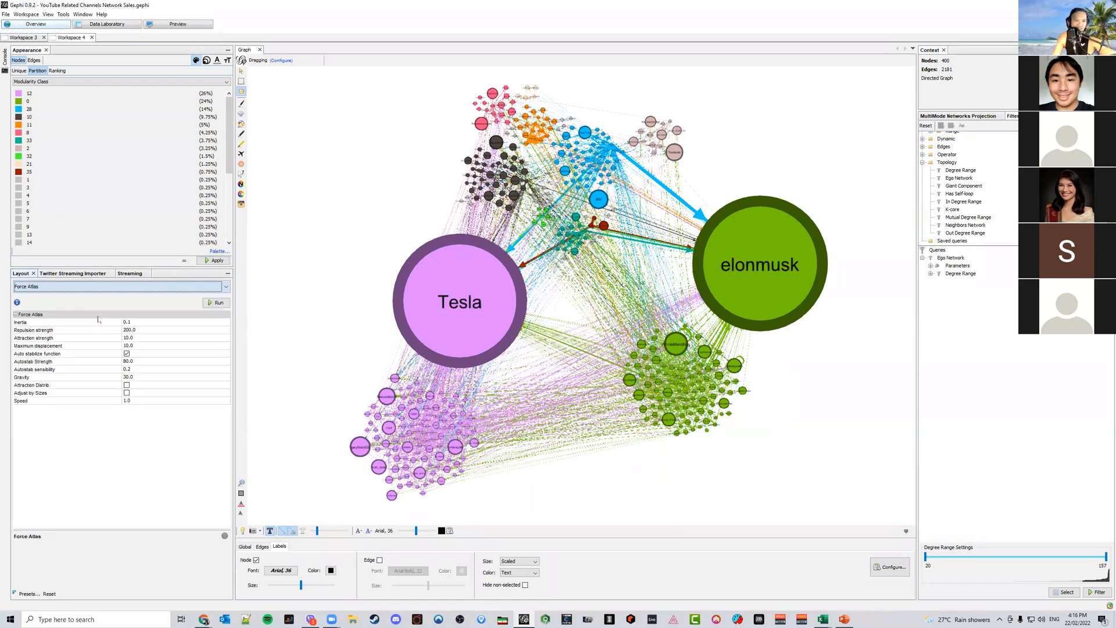
{"action": "left_click", "coordinate": [214, 303]}
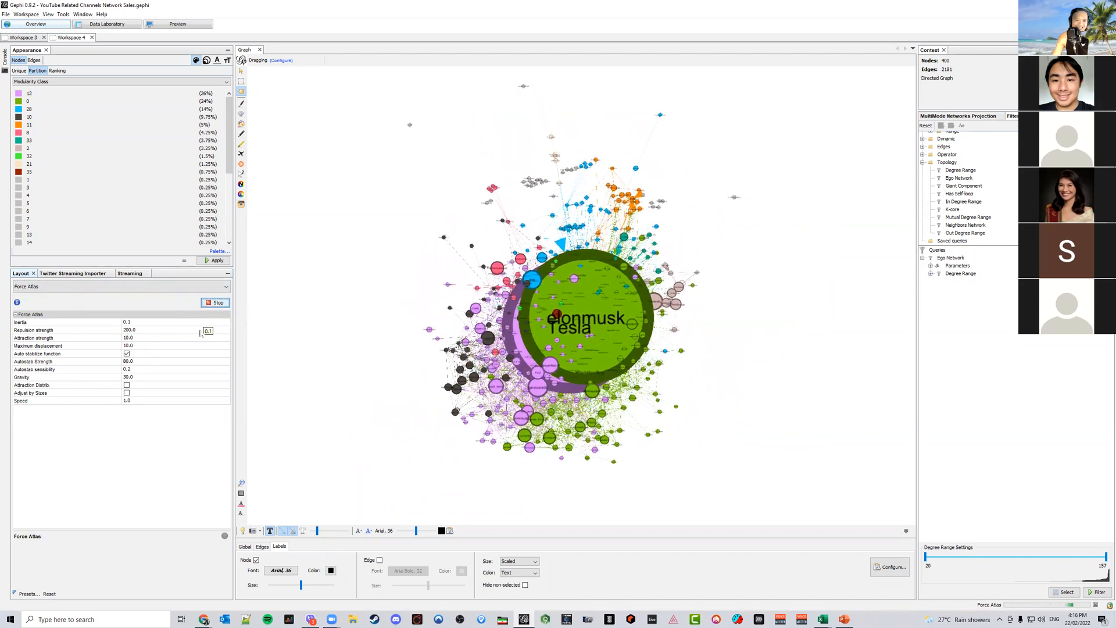
Set the Force Atlas repulsion strength to 450 while the layout runs, and stop the layout
{"action": "left_click", "coordinate": [139, 362]}
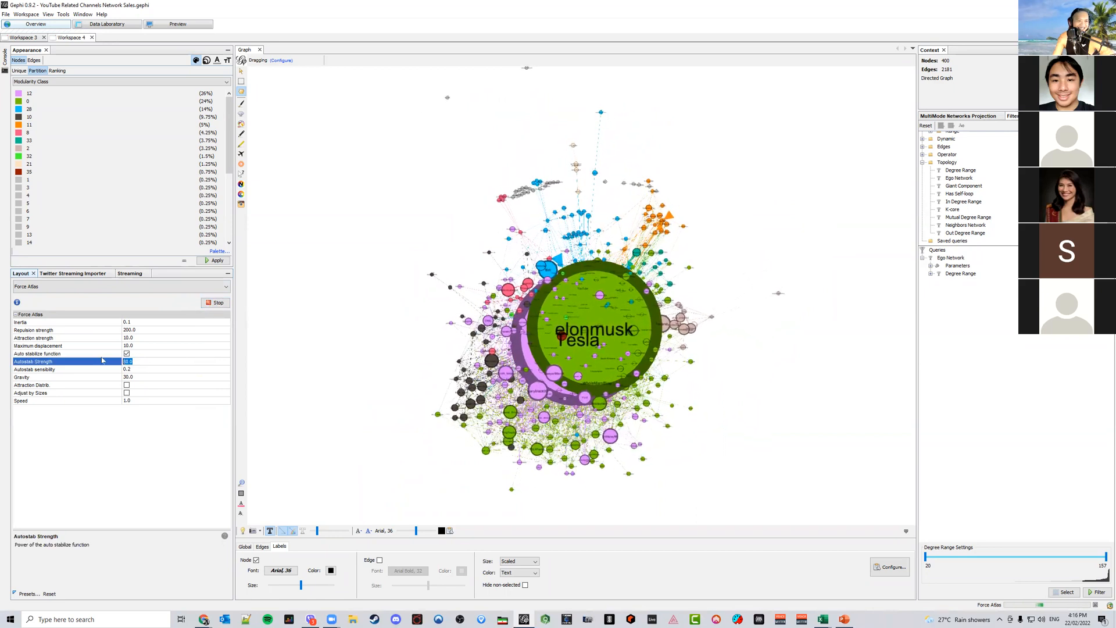
{"action": "left_click", "coordinate": [142, 337]}
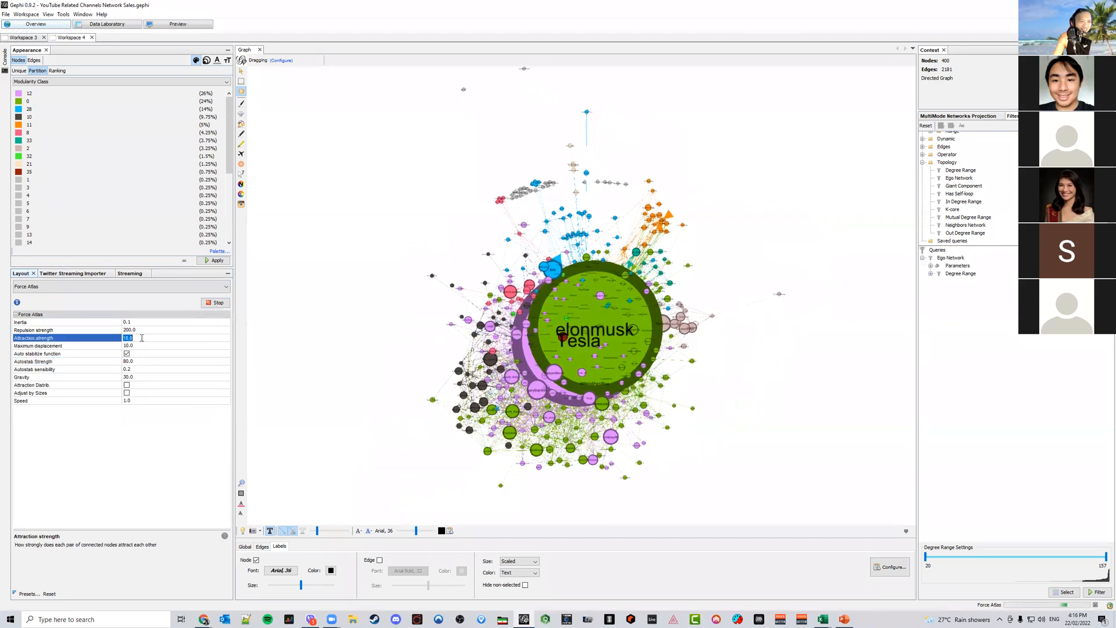
{"action": "left_click", "coordinate": [144, 330]}
{"action": "type", "text": "450"}
{"action": "key", "text": "Return"}
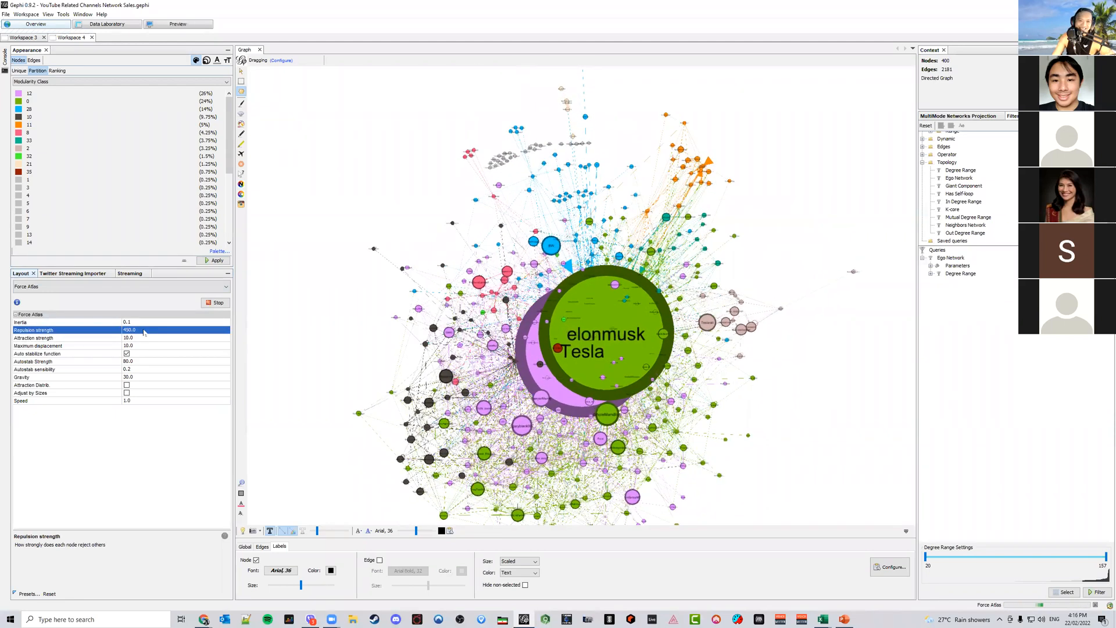
{"action": "left_click", "coordinate": [137, 346]}
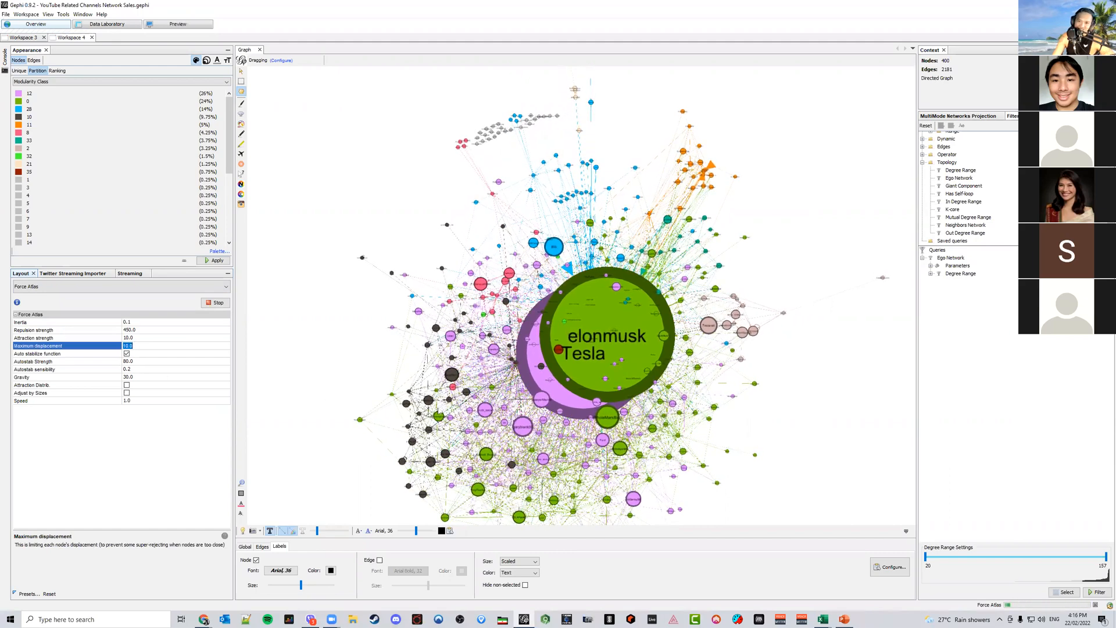
{"action": "scroll", "coordinate": [438, 413], "scroll_direction": "down", "scroll_amount": 3}
{"action": "scroll", "coordinate": [439, 413], "scroll_direction": "up", "scroll_amount": 3}
{"action": "mouse_move", "coordinate": [380, 420]}
{"action": "left_mouse_down"}
{"action": "mouse_move", "coordinate": [374, 379]}
{"action": "mouse_move", "coordinate": [379, 404]}
{"action": "left_mouse_up"}
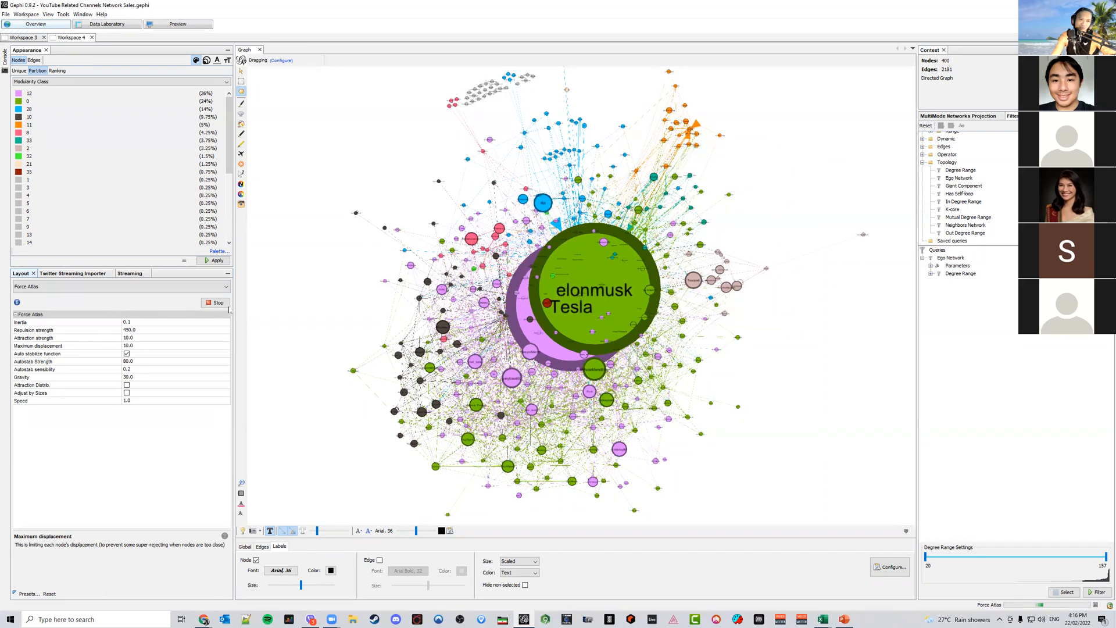
{"action": "left_click", "coordinate": [216, 302]}
Run the ForceAtlas 2 layout briefly on the network and stop it
{"action": "left_click", "coordinate": [157, 286]}
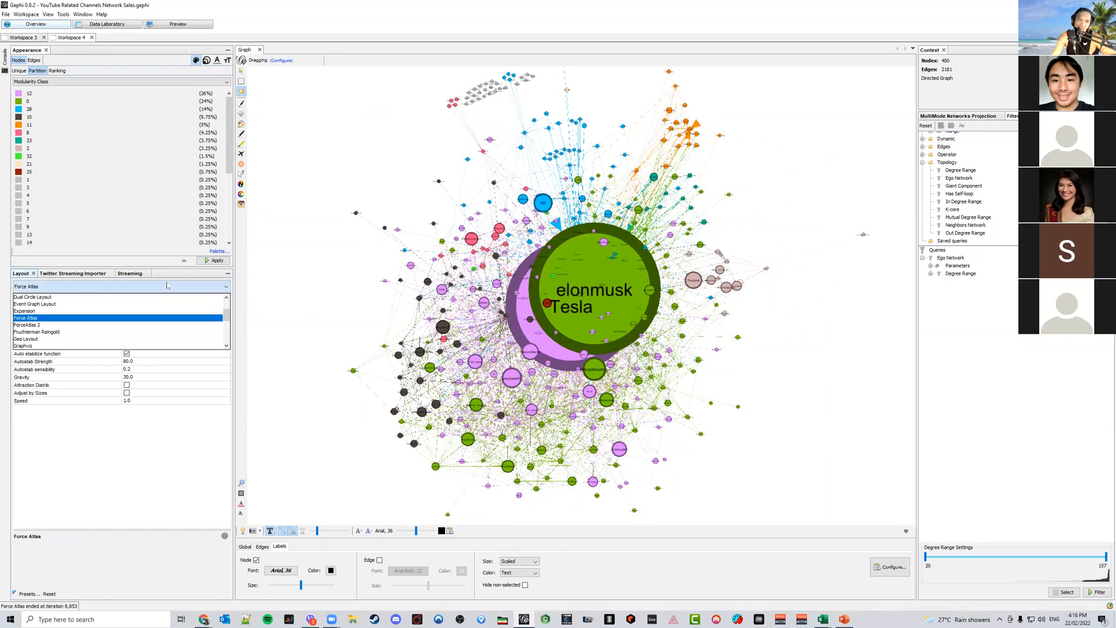
{"action": "left_click", "coordinate": [155, 325]}
{"action": "left_click", "coordinate": [215, 302]}
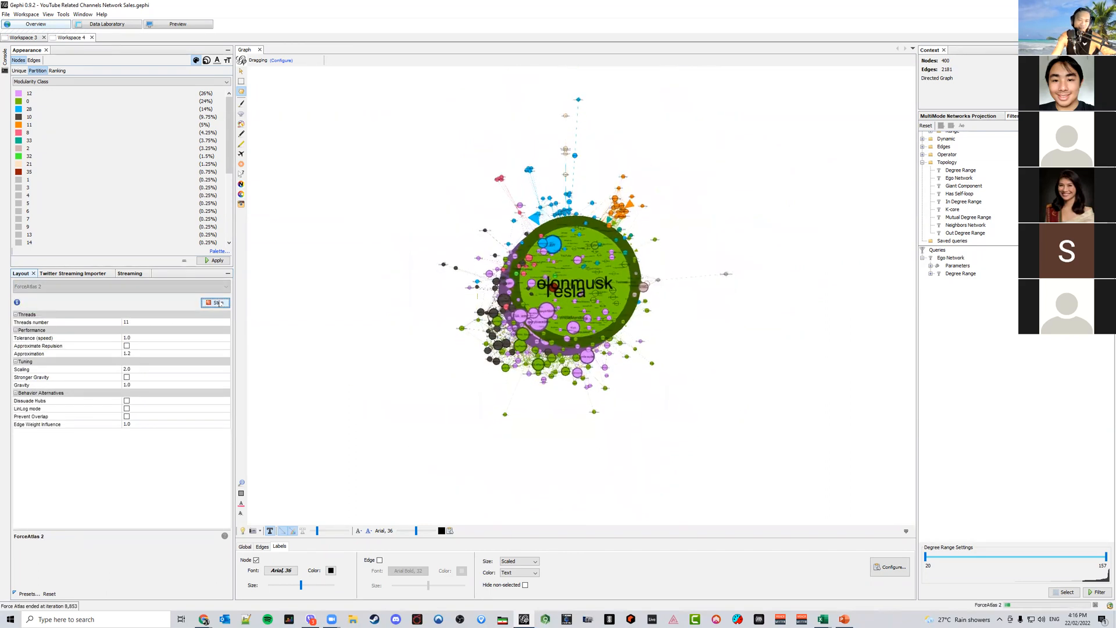
{"action": "left_click", "coordinate": [216, 303]}
Apply the Circle Pack Layout to the network with Modularity Class and PageRank as the hierarchy levels
{"action": "left_click", "coordinate": [157, 287]}
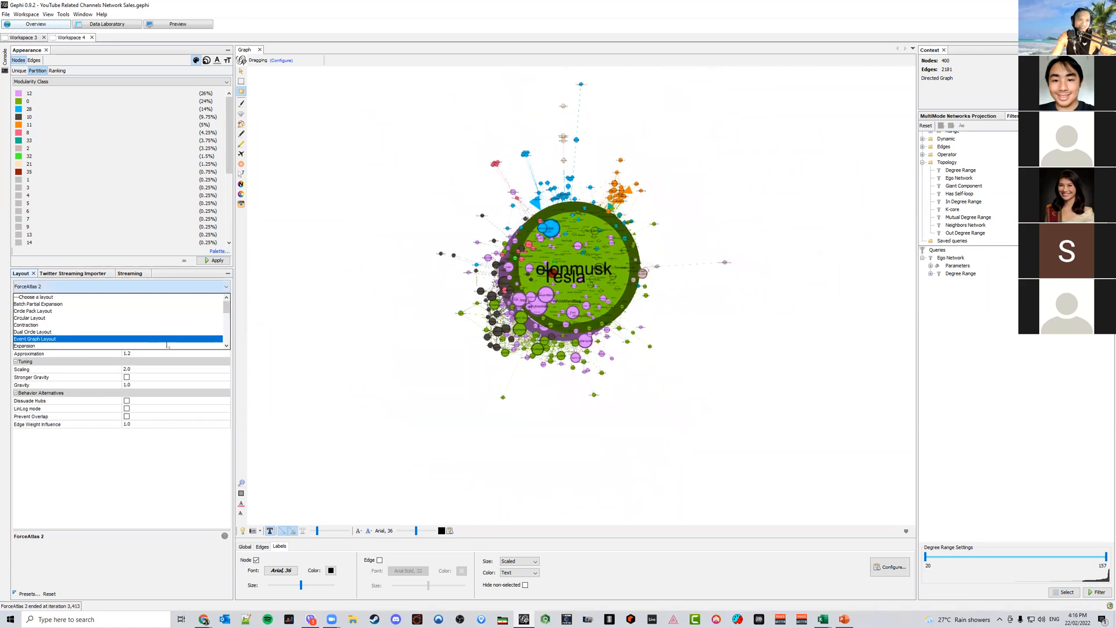
{"action": "left_click", "coordinate": [164, 311]}
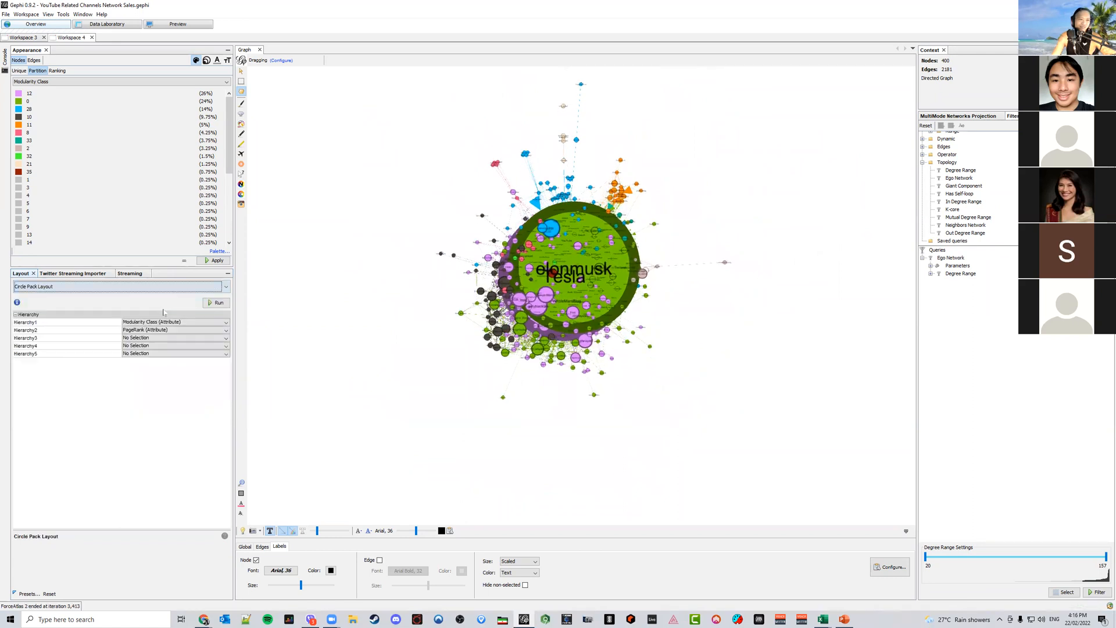
{"action": "left_click", "coordinate": [214, 303]}
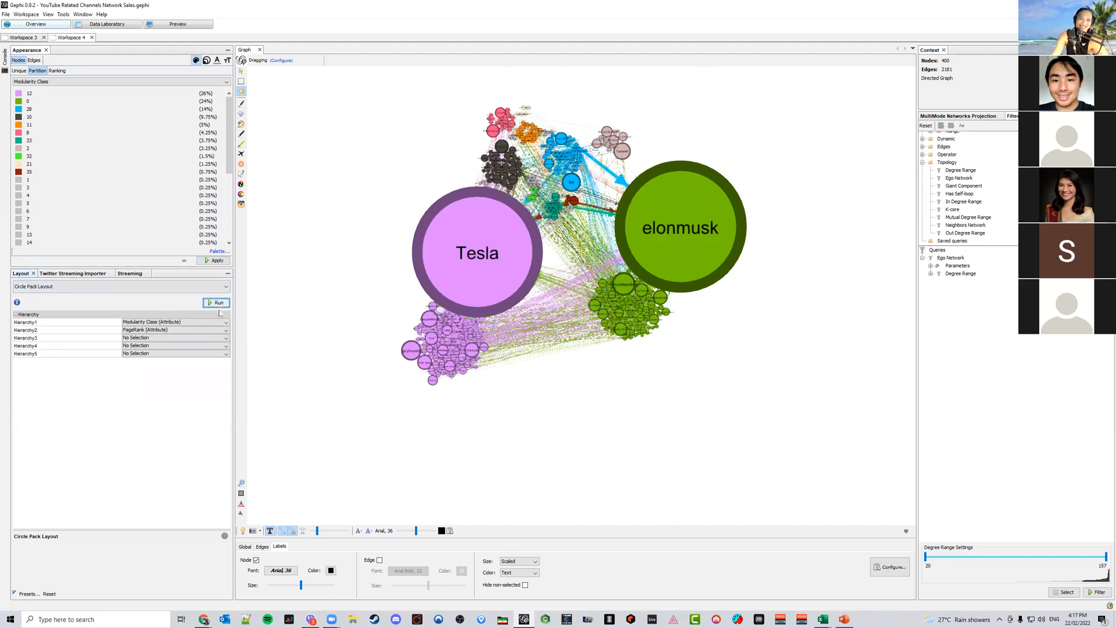
Apply the Expansion layout twice with a scale factor of 1.2 and inspect the spread-out clusters
{"action": "left_click", "coordinate": [221, 286]}
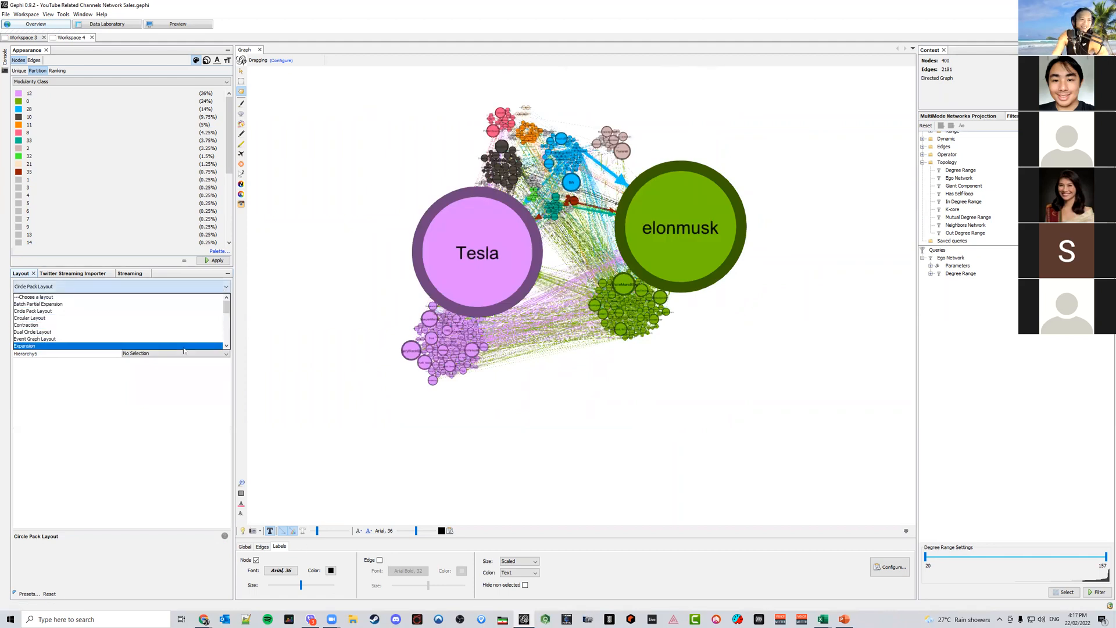
{"action": "left_click", "coordinate": [201, 339]}
{"action": "left_click", "coordinate": [216, 303]}
{"action": "left_click", "coordinate": [217, 303]}
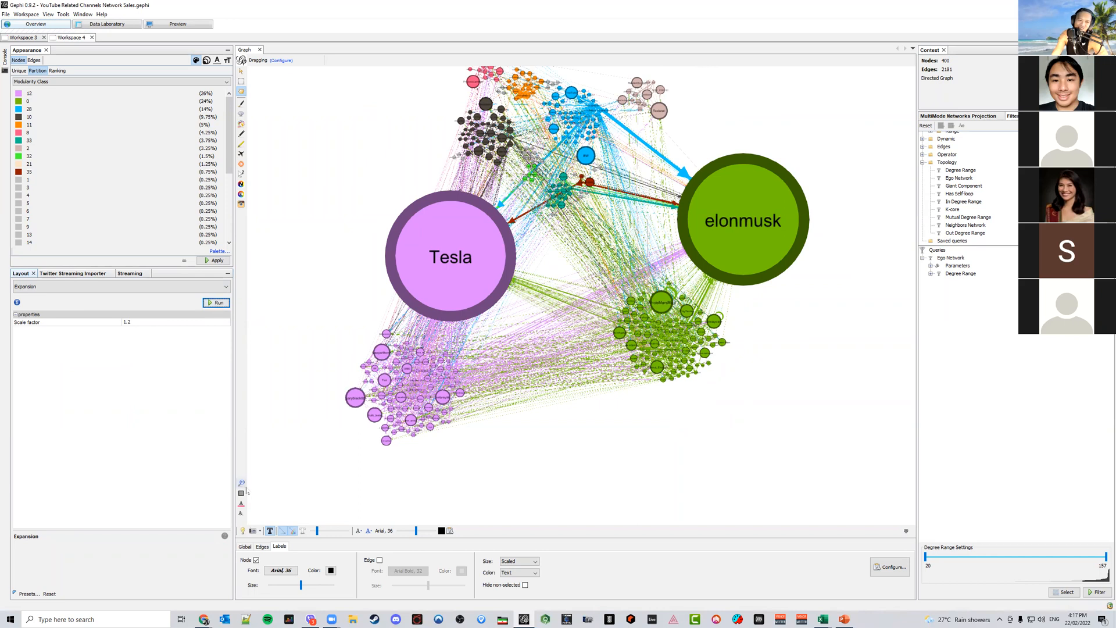
{"action": "left_click", "coordinate": [241, 483]}
{"action": "scroll", "coordinate": [438, 412], "scroll_direction": "up", "scroll_amount": 3}
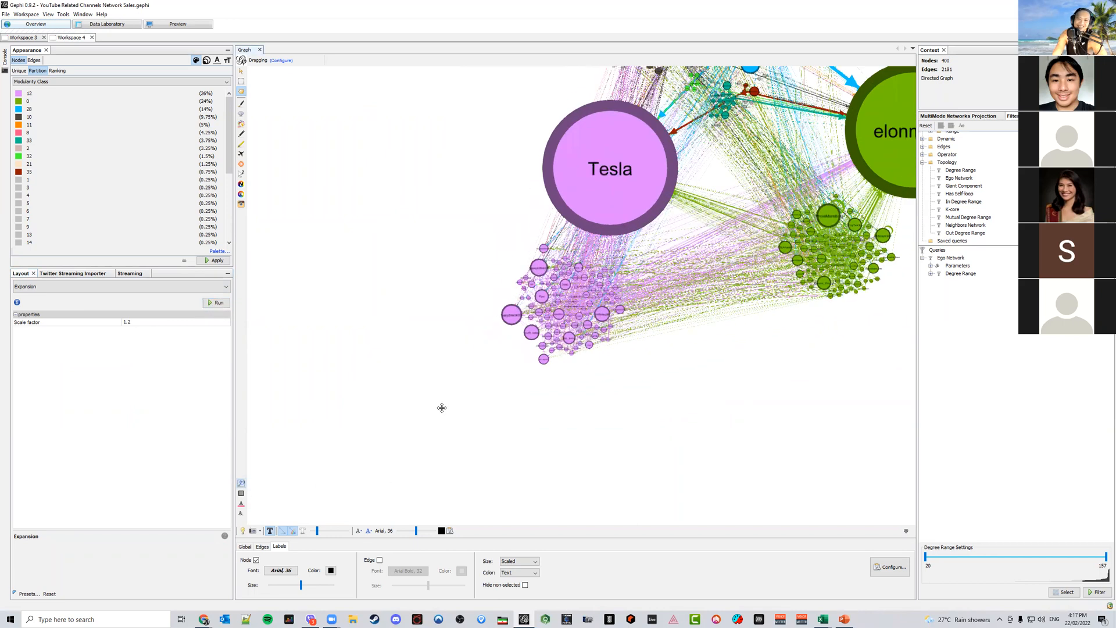
{"action": "left_click_drag", "start_coordinate": [517, 321], "coordinate": [415, 431]}
{"action": "left_click_drag", "start_coordinate": [606, 356], "coordinate": [526, 408]}
{"action": "scroll", "coordinate": [526, 407], "scroll_direction": "up", "scroll_amount": 2}
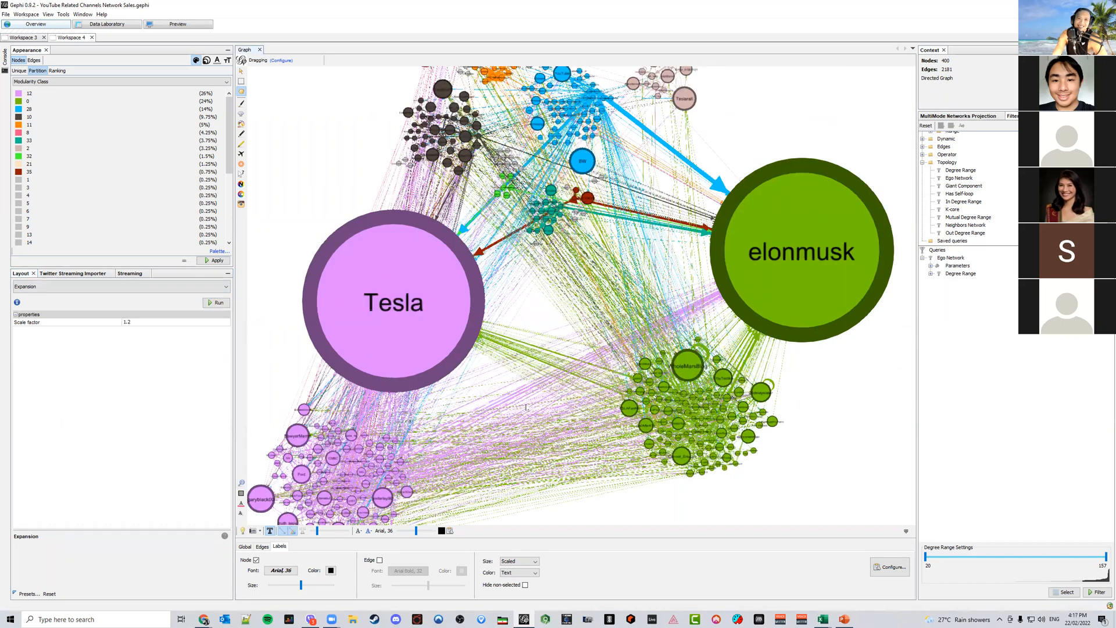
{"action": "scroll", "coordinate": [527, 408], "scroll_direction": "down", "scroll_amount": 3}
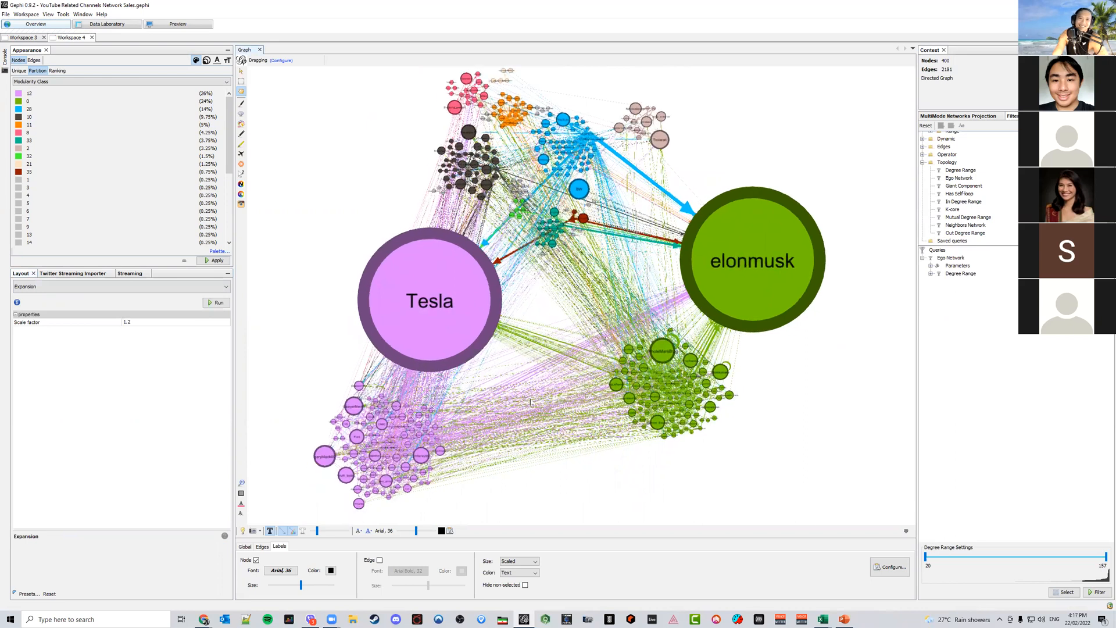
Run the Yifan Hu layout on the network with its default properties and stop it
{"action": "left_click", "coordinate": [149, 285]}
{"action": "scroll", "coordinate": [175, 340], "scroll_direction": "down", "scroll_amount": 3}
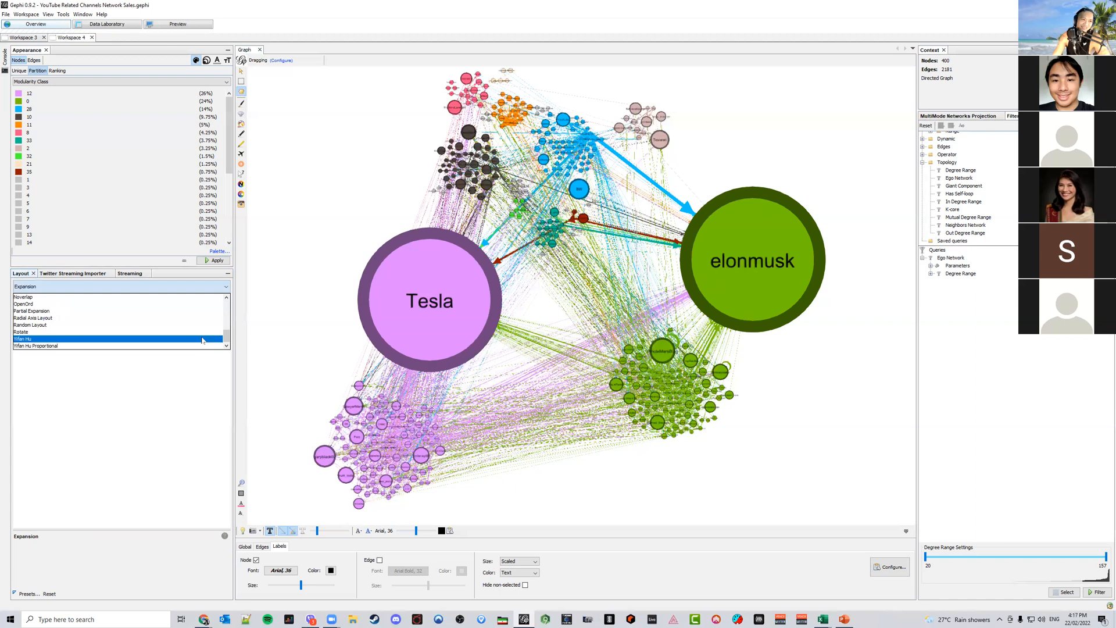
{"action": "left_click", "coordinate": [159, 340]}
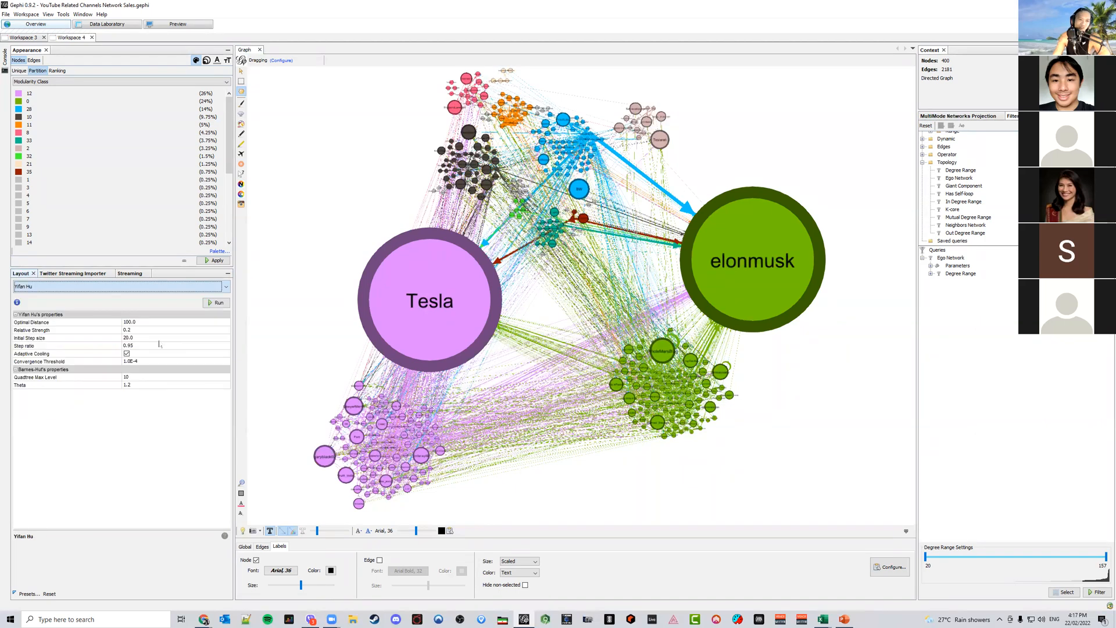
{"action": "left_click", "coordinate": [216, 303]}
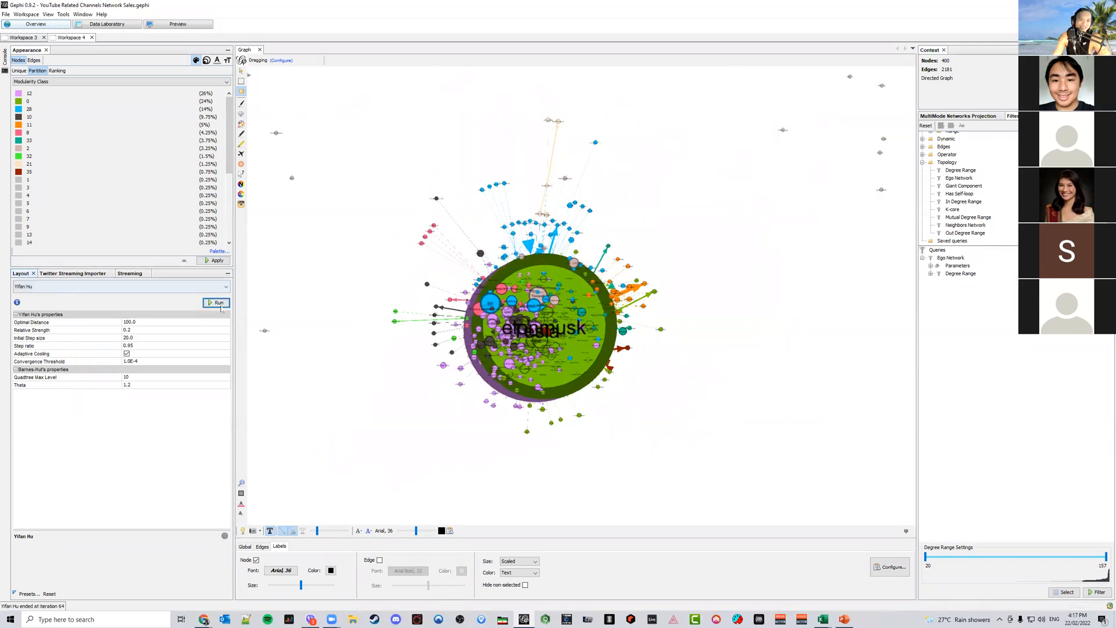
{"action": "left_click", "coordinate": [218, 303]}
Apply the Expansion layout with a scale factor of 1.2 to spread out the Yifan Hu result
{"action": "left_click", "coordinate": [150, 287]}
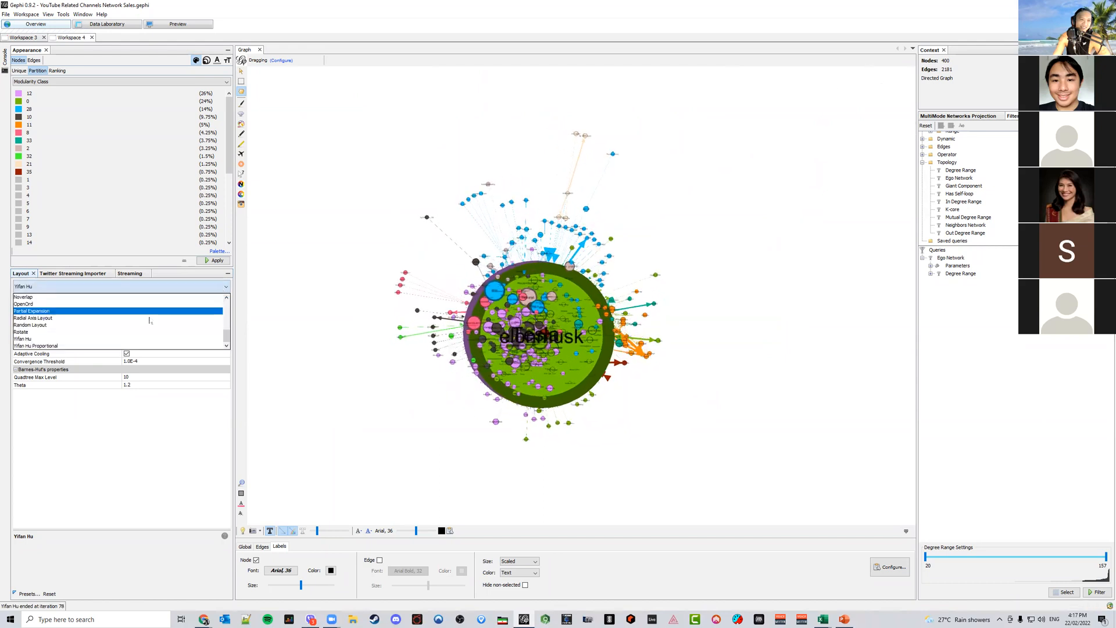
{"action": "scroll", "coordinate": [145, 320], "scroll_direction": "up", "scroll_amount": 3}
{"action": "left_click", "coordinate": [133, 317]}
{"action": "left_click", "coordinate": [219, 303]}
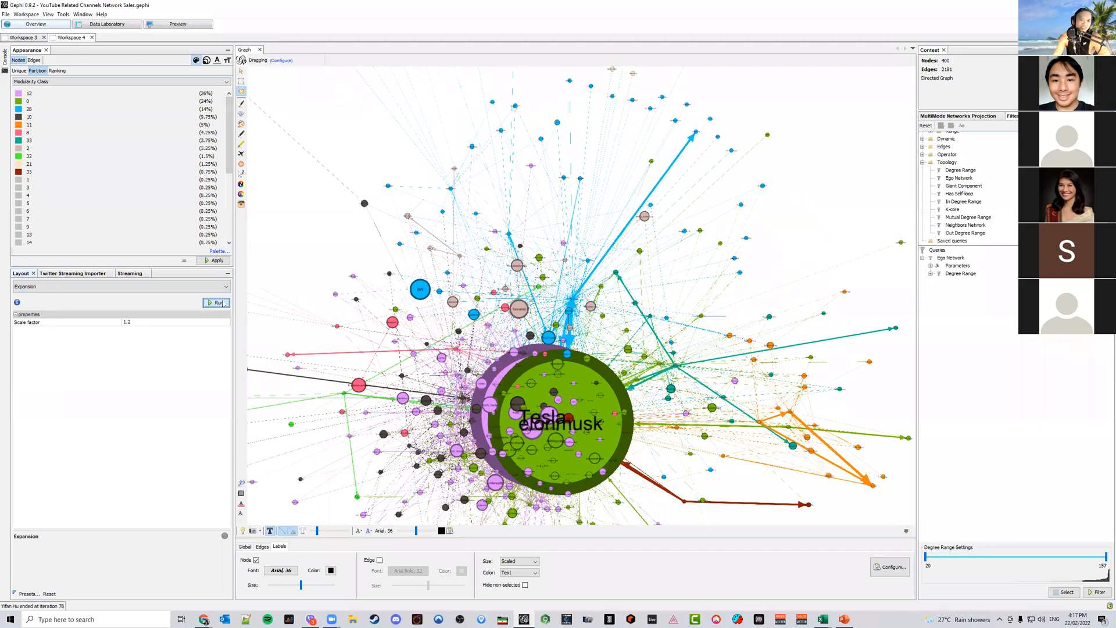
Run the OpenOrd layout on the network with its default stages and 750 iterations
{"action": "left_click", "coordinate": [122, 287]}
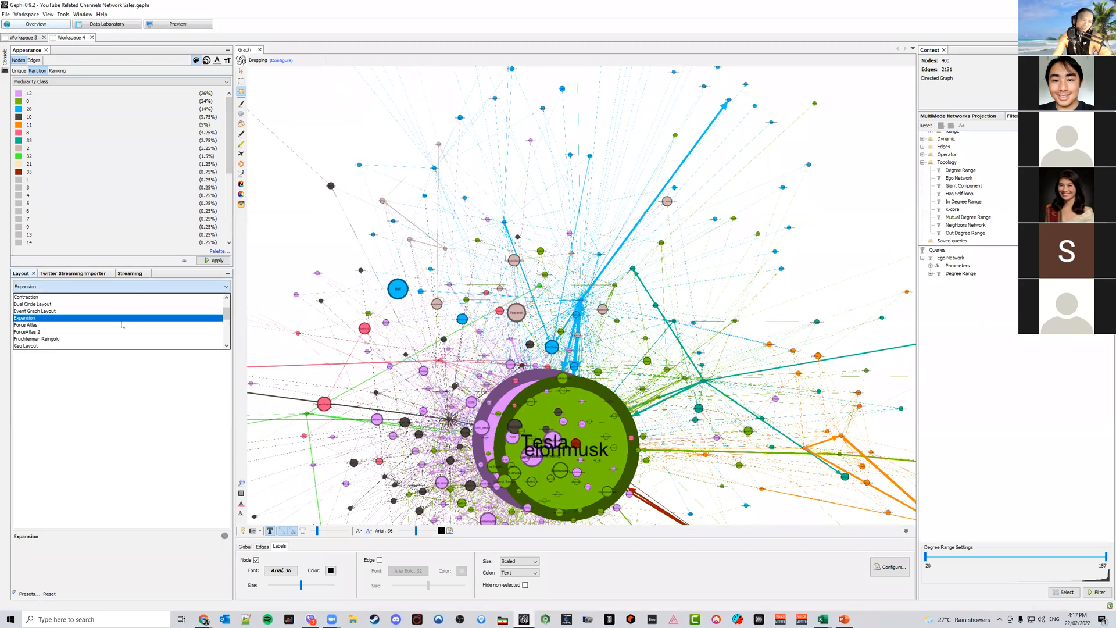
{"action": "scroll", "coordinate": [118, 328], "scroll_direction": "down", "scroll_amount": 4}
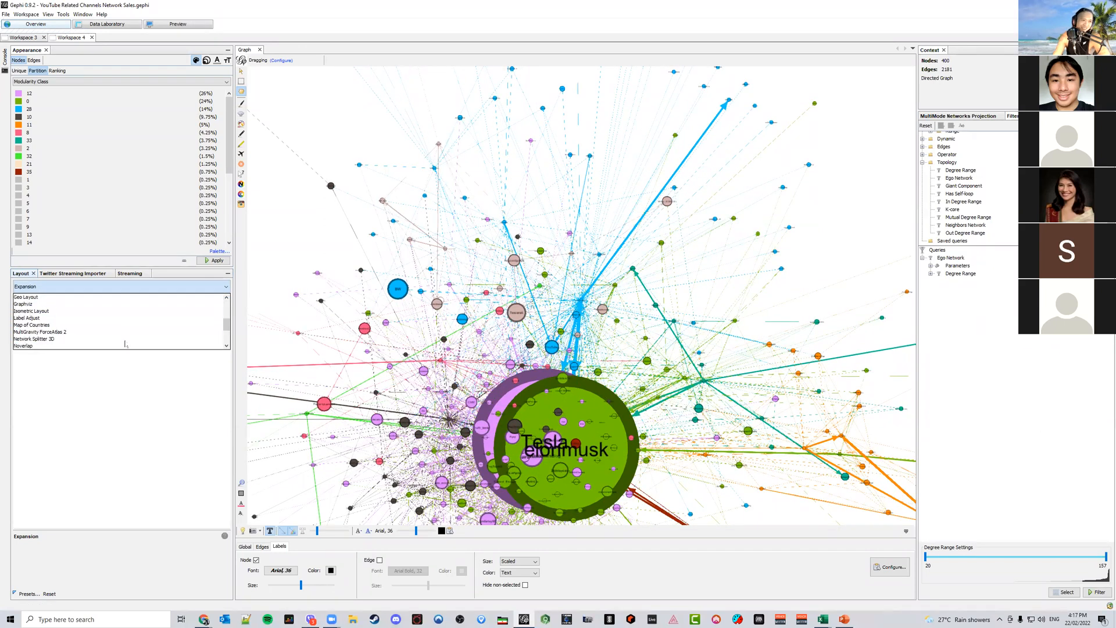
{"action": "left_click", "coordinate": [129, 305]}
{"action": "left_click", "coordinate": [215, 303]}
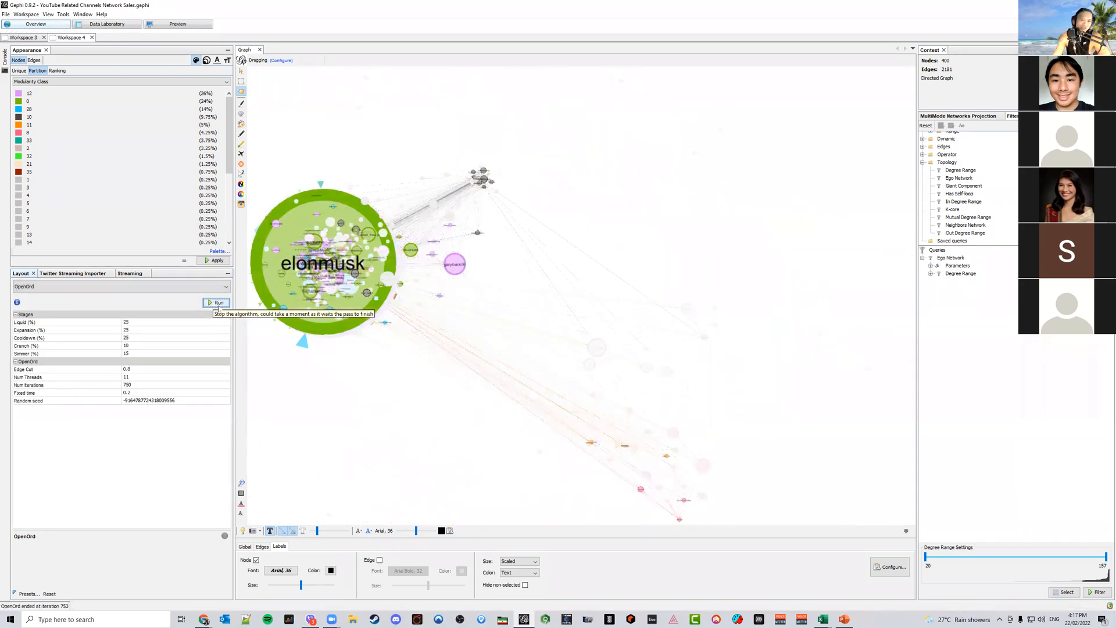
Run the Yifan Hu layout again on the OpenOrd arrangement and stop it
{"action": "left_click", "coordinate": [209, 287]}
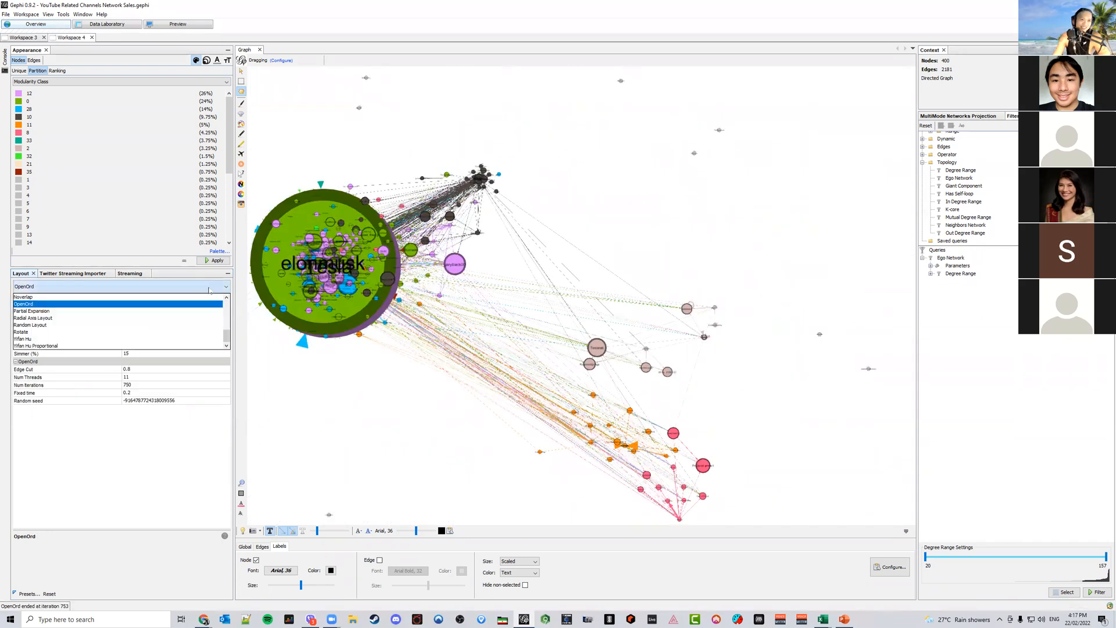
{"action": "left_click", "coordinate": [164, 339]}
{"action": "left_click", "coordinate": [217, 303]}
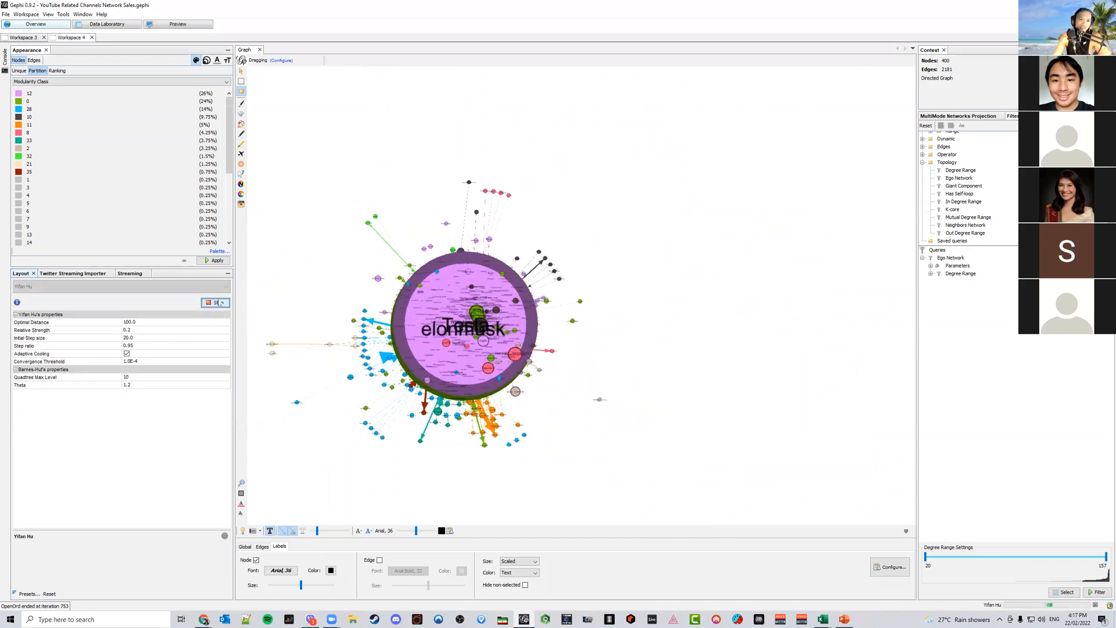
{"action": "left_click", "coordinate": [219, 303]}
Run the Yifan Hu Proportional layout on the network with an optimal distance of 400
{"action": "left_click", "coordinate": [174, 287]}
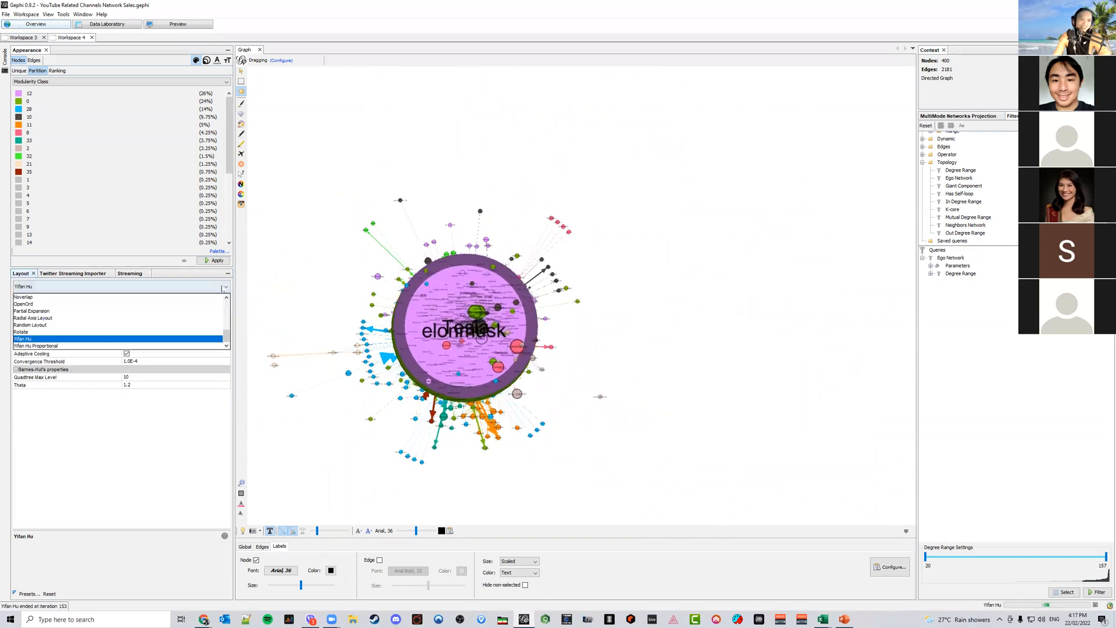
{"action": "left_click", "coordinate": [154, 347]}
{"action": "left_click", "coordinate": [141, 322]}
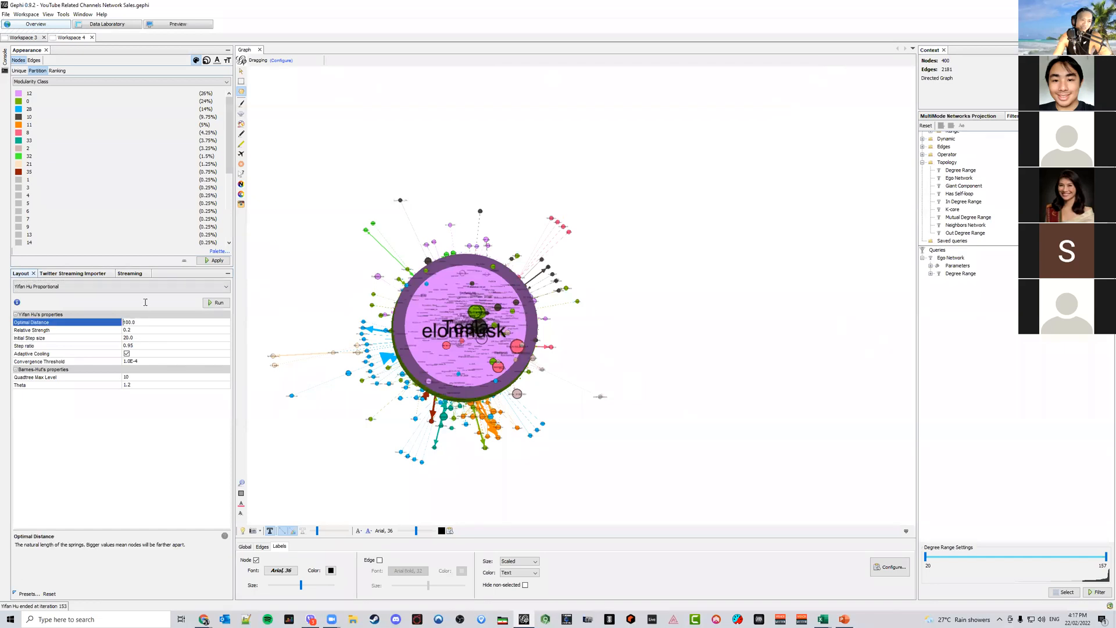
{"action": "double_click", "coordinate": [142, 325]}
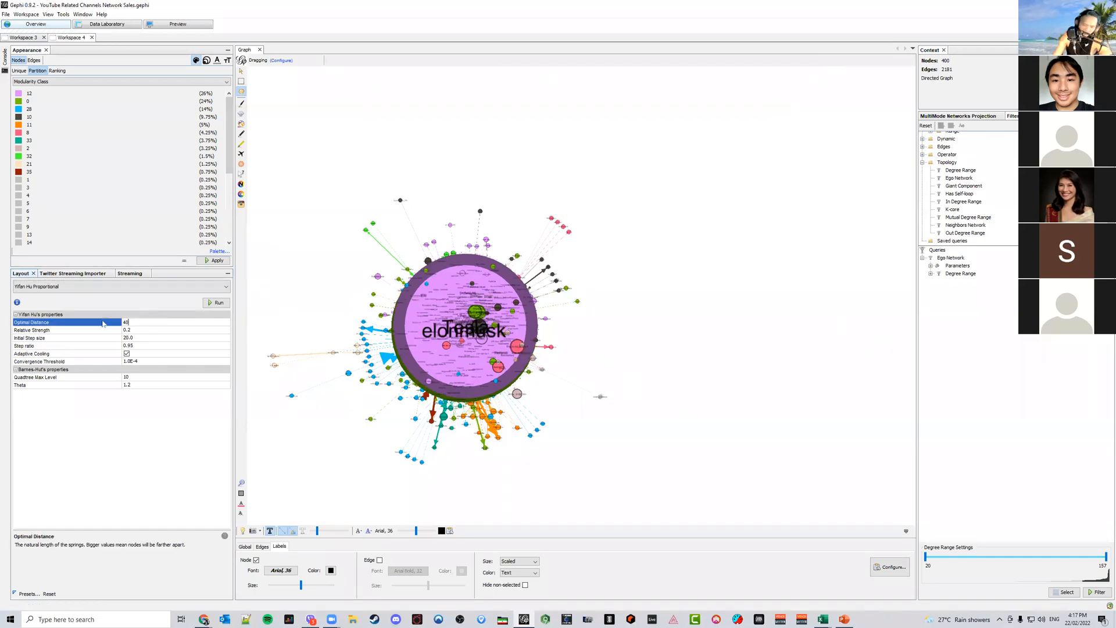
{"action": "type", "text": "400"}
{"action": "key", "text": "Return"}
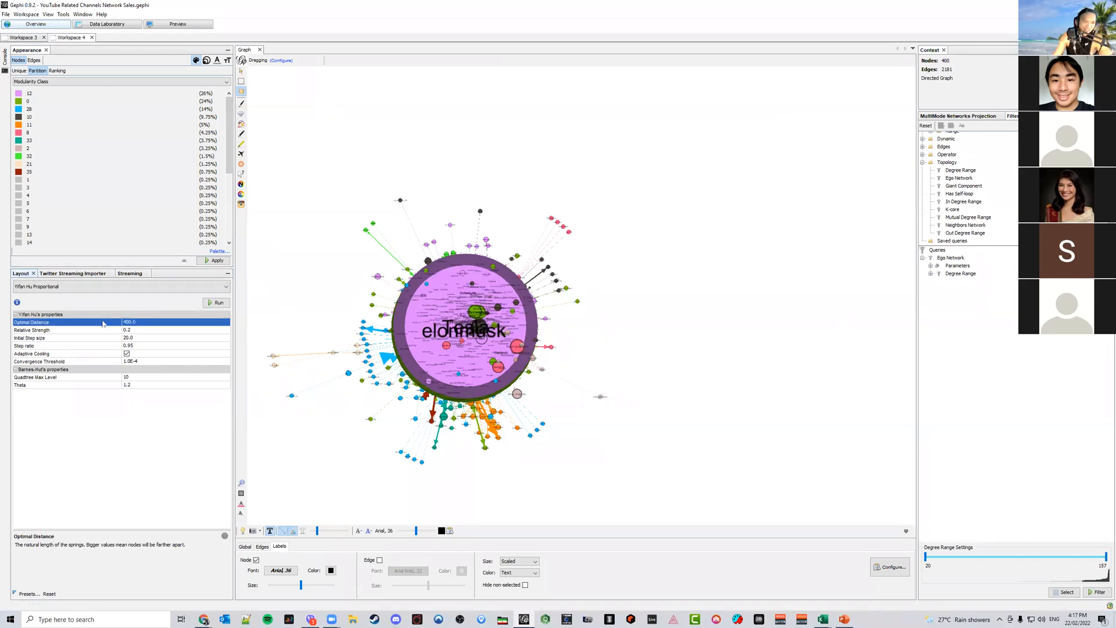
{"action": "left_click", "coordinate": [213, 303]}
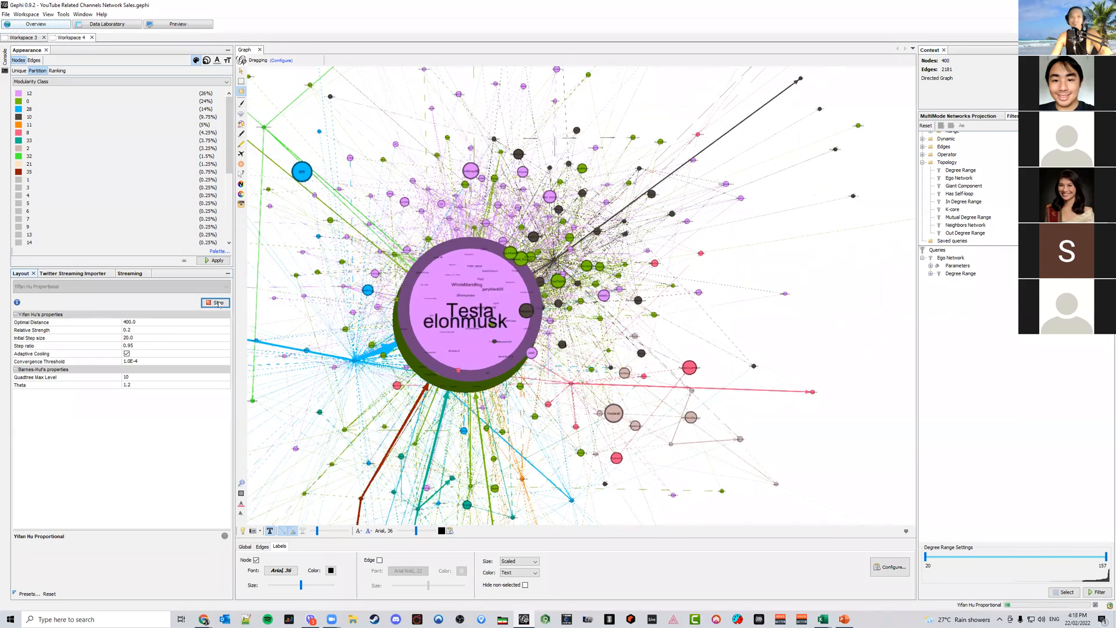
Inspect the whole network and its Tesla and elonmusk core, and switch to the Tesla Sample Narrative Mining Report in PowerPoint
{"action": "left_click", "coordinate": [241, 483]}
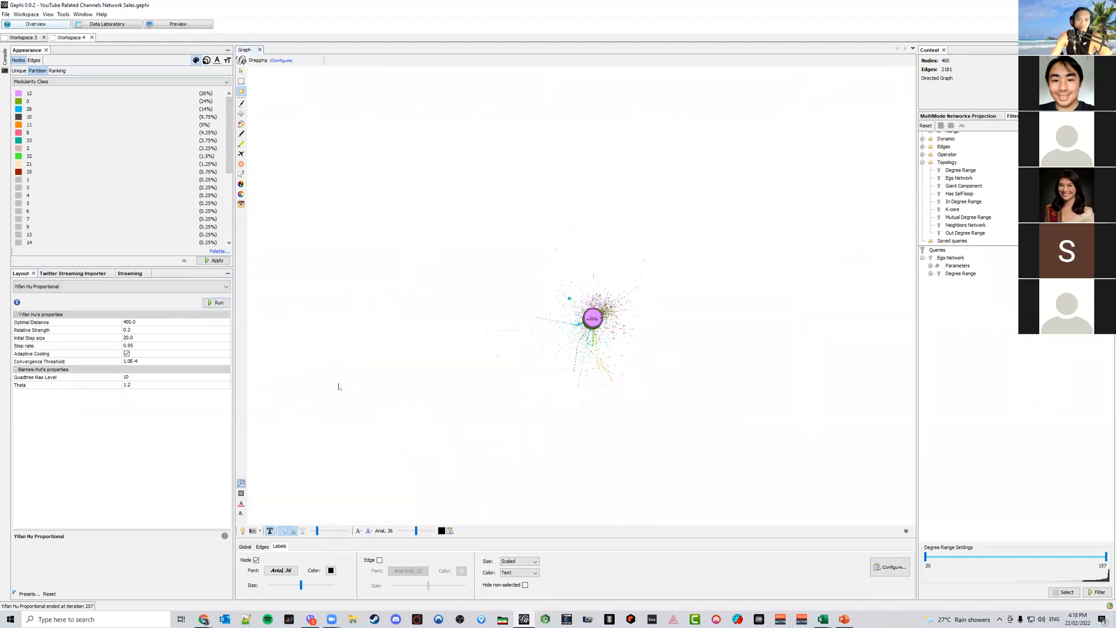
{"action": "scroll", "coordinate": [554, 356], "scroll_direction": "up", "scroll_amount": 6}
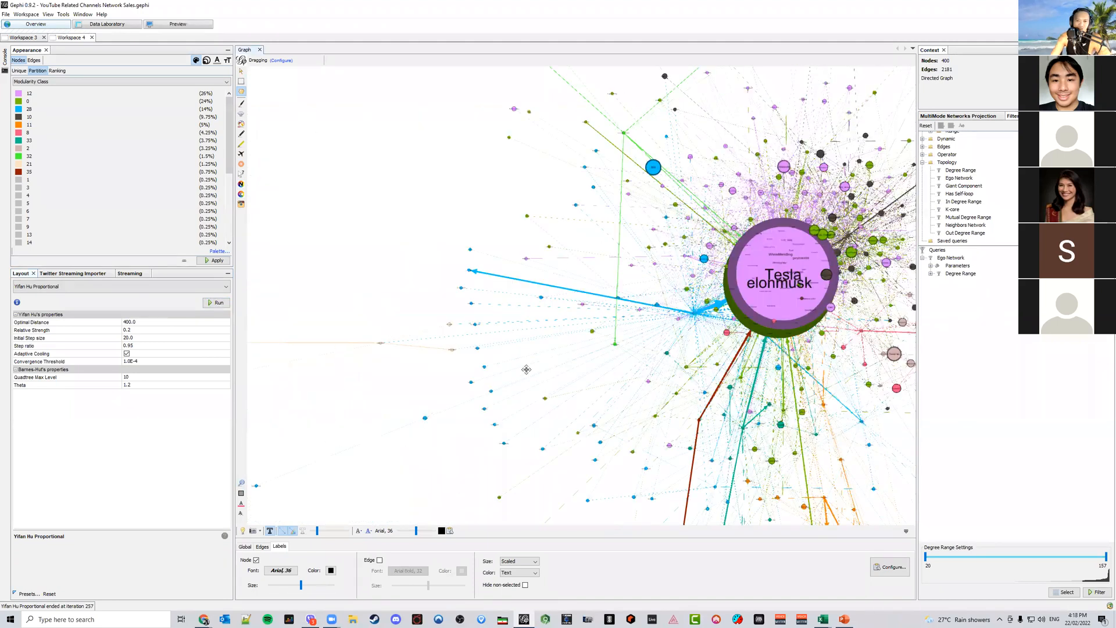
{"action": "scroll", "coordinate": [553, 356], "scroll_direction": "up", "scroll_amount": 3}
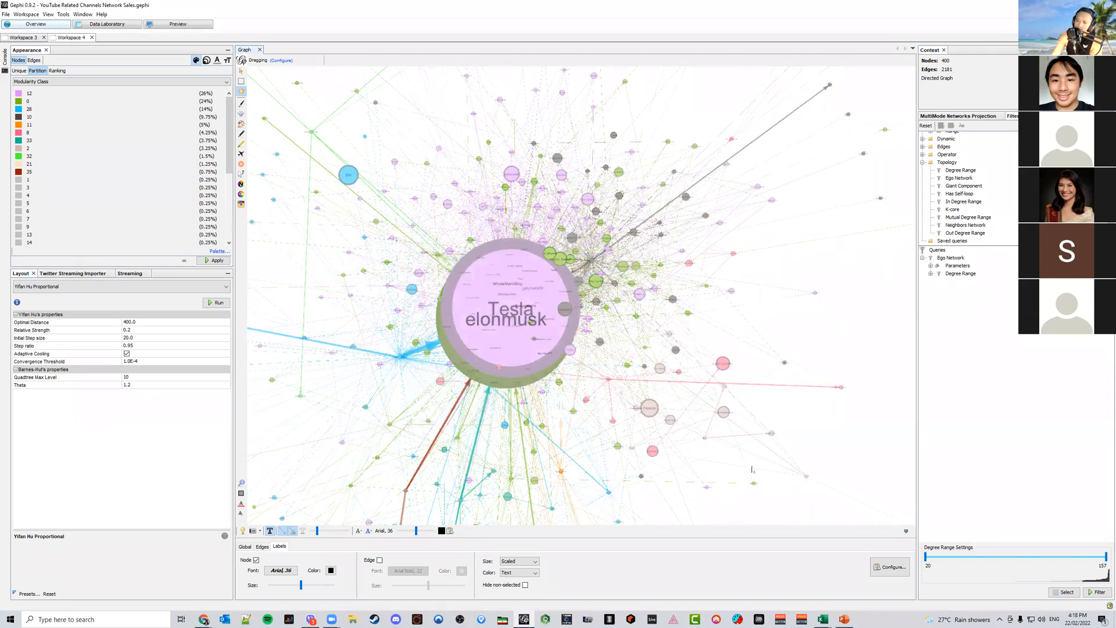
{"action": "left_click", "coordinate": [842, 617]}
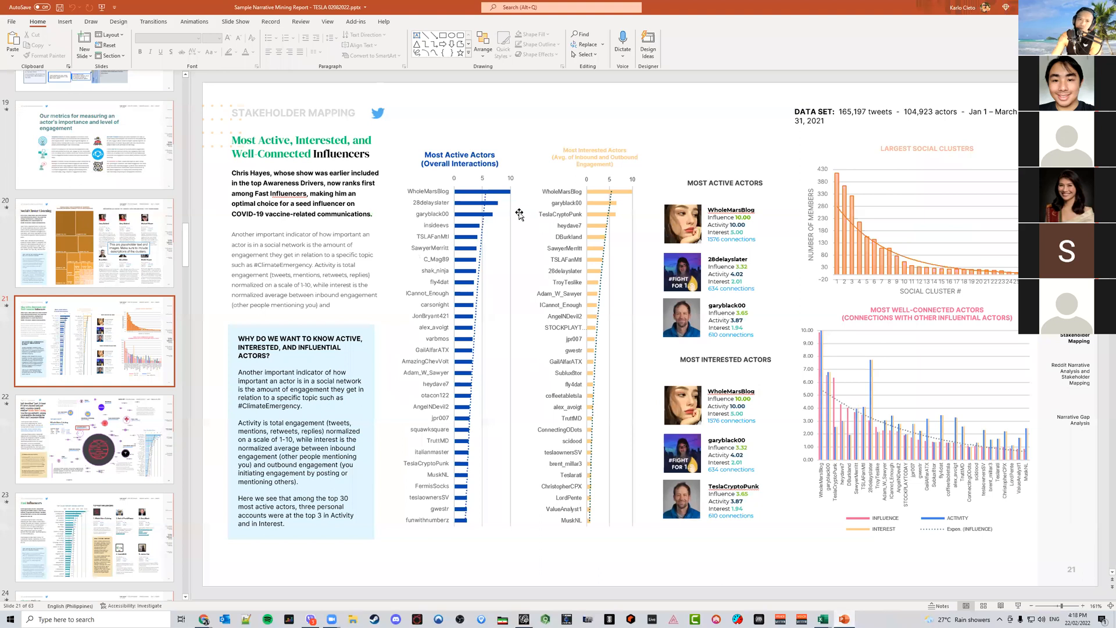